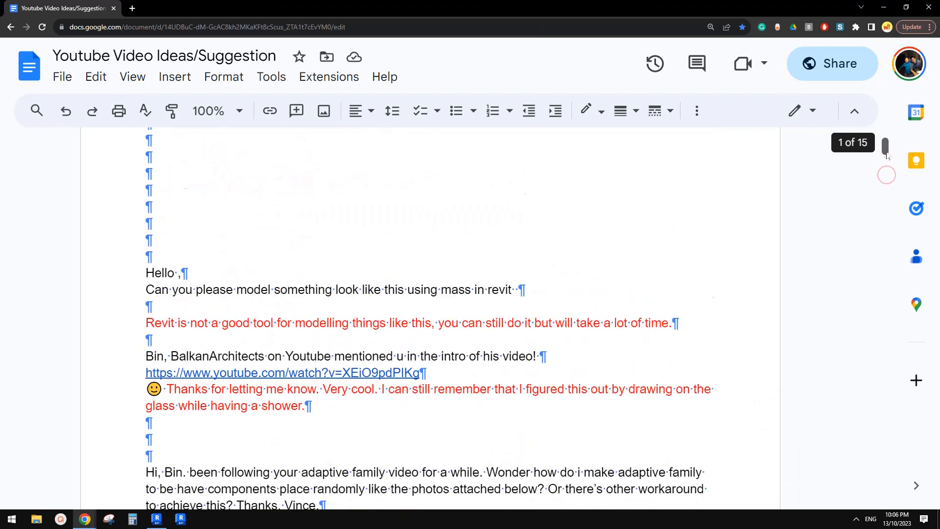
# - Review the opening notes of the Youtube Video Ideas/Suggestion document and preview its linked Archive document
pyautogui.scroll(-2, 885, 147)
pyautogui.scroll(6, 526, 212)
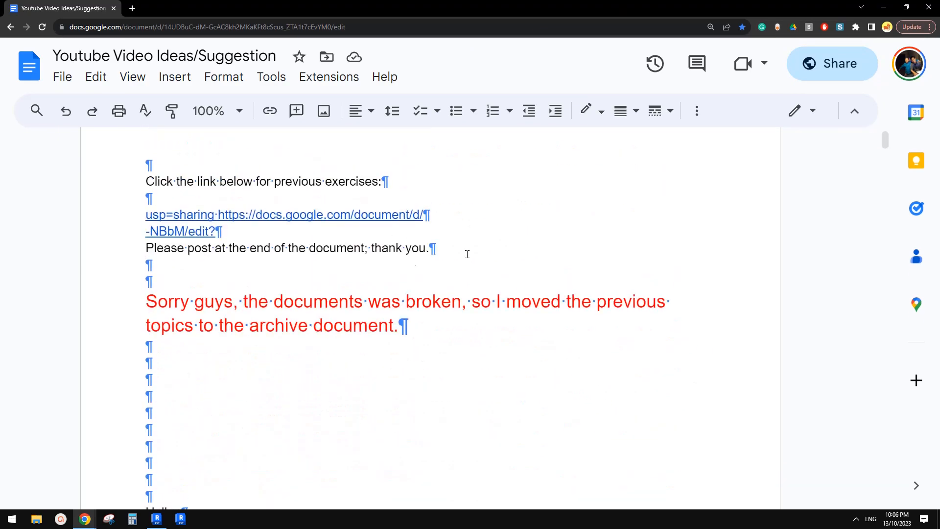
pyautogui.scroll(-9, 466, 252)
pyautogui.scroll(2, 544, 256)
pyautogui.scroll(-1, 490, 274)
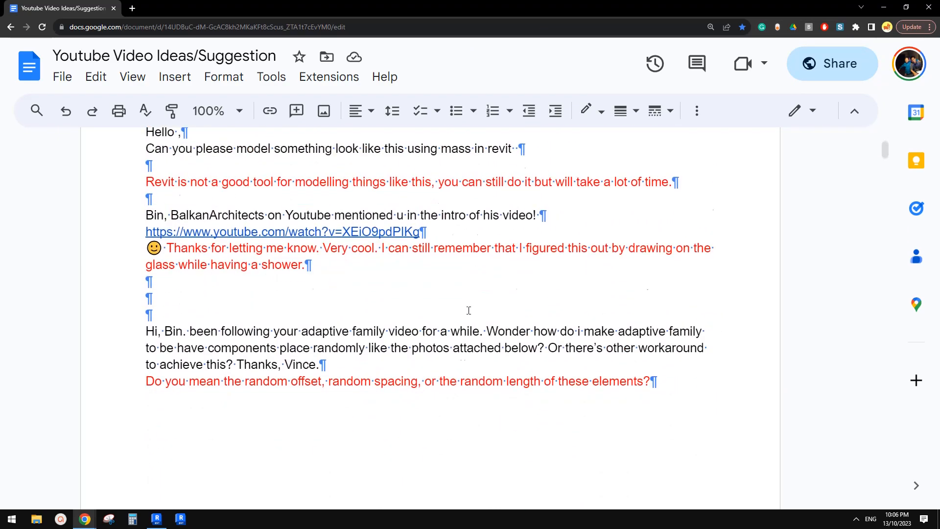
pyautogui.scroll(3, 306, 273)
pyautogui.scroll(3, 336, 268)
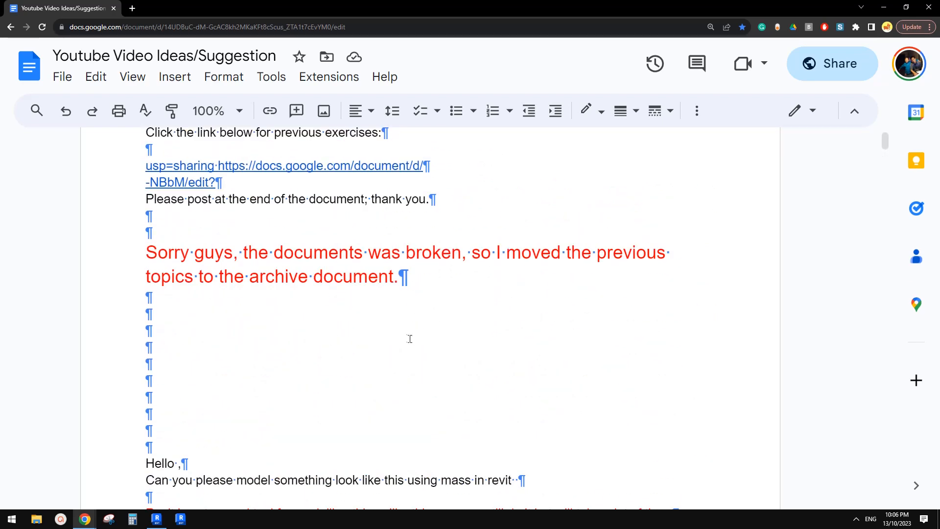
pyautogui.scroll(1, 408, 351)
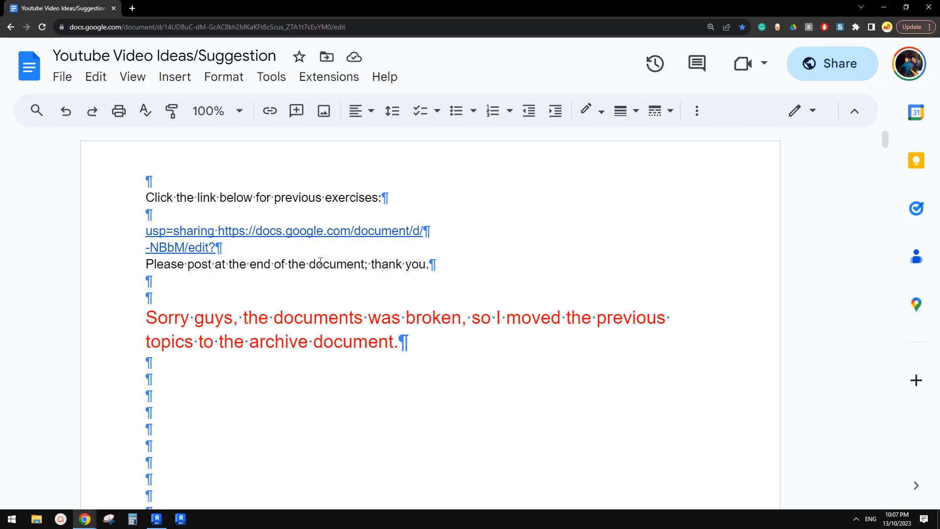
pyautogui.click(227, 241)
pyautogui.moveTo(249, 273)
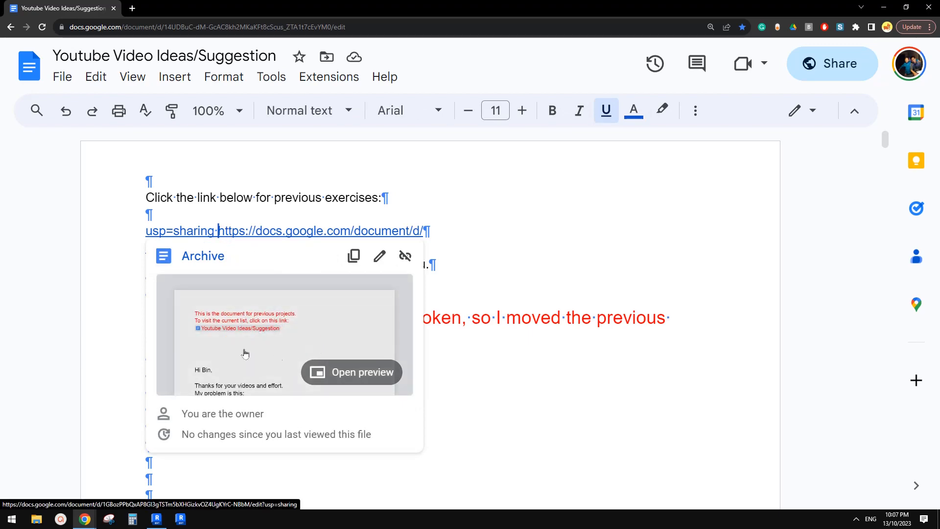
# - Examine the request for randomly placed adaptive components and its reference images of poles hanging from the curved canopy
pyautogui.scroll(-10, 390, 294)
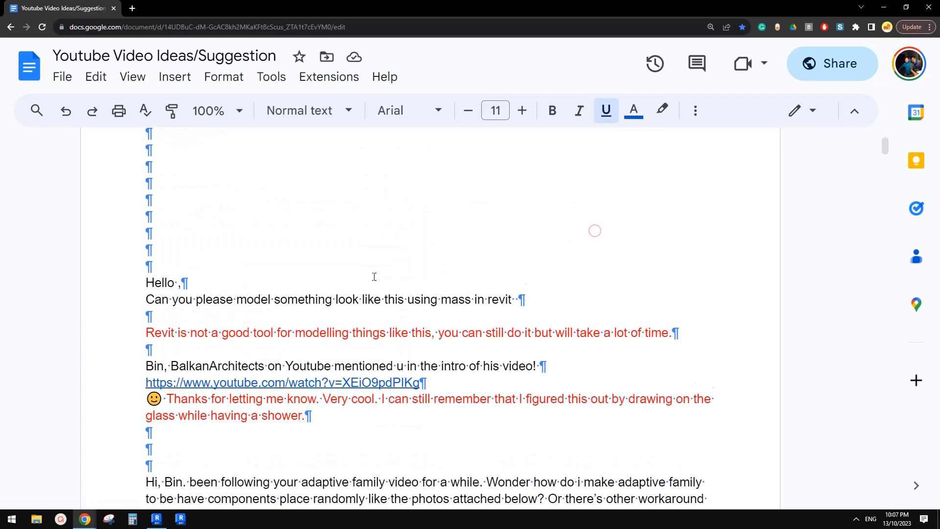
pyautogui.scroll(-2, 390, 295)
pyautogui.scroll(3, 315, 286)
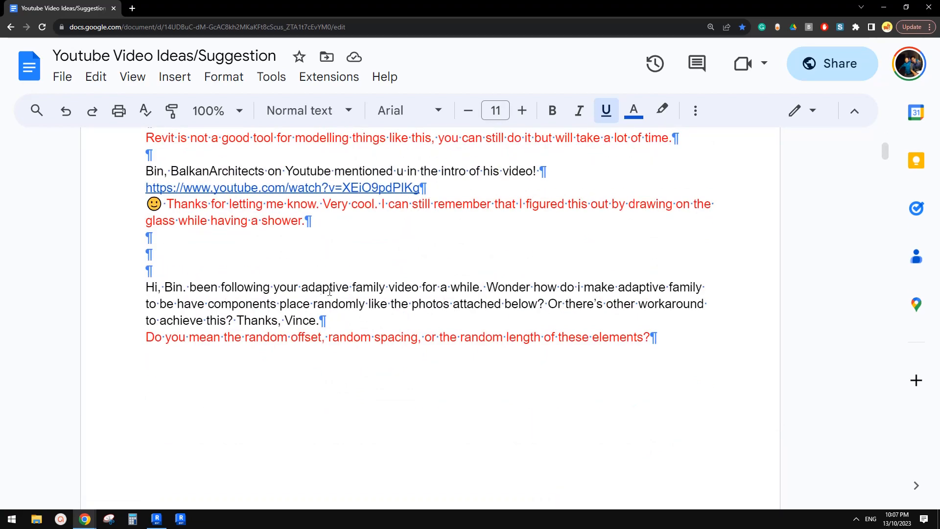
pyautogui.scroll(-3, 342, 293)
pyautogui.scroll(-5, 348, 294)
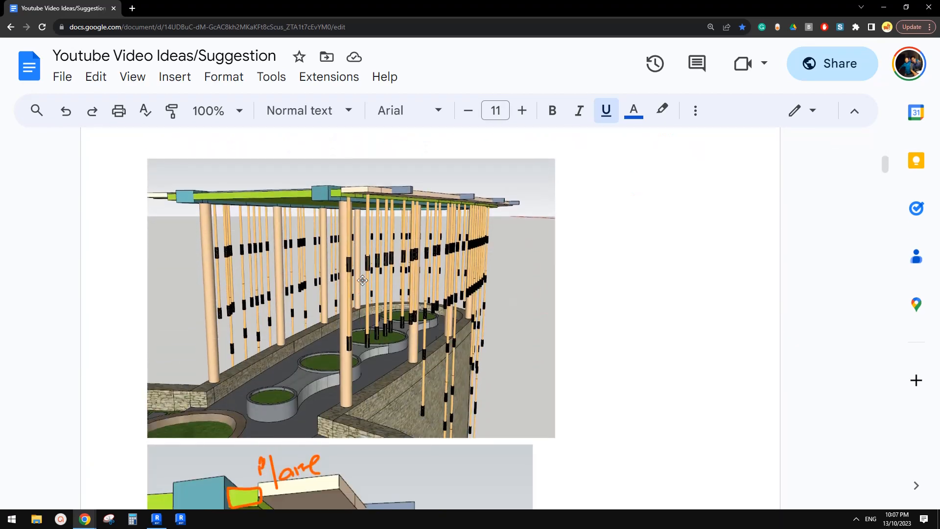
pyautogui.scroll(-5, 399, 296)
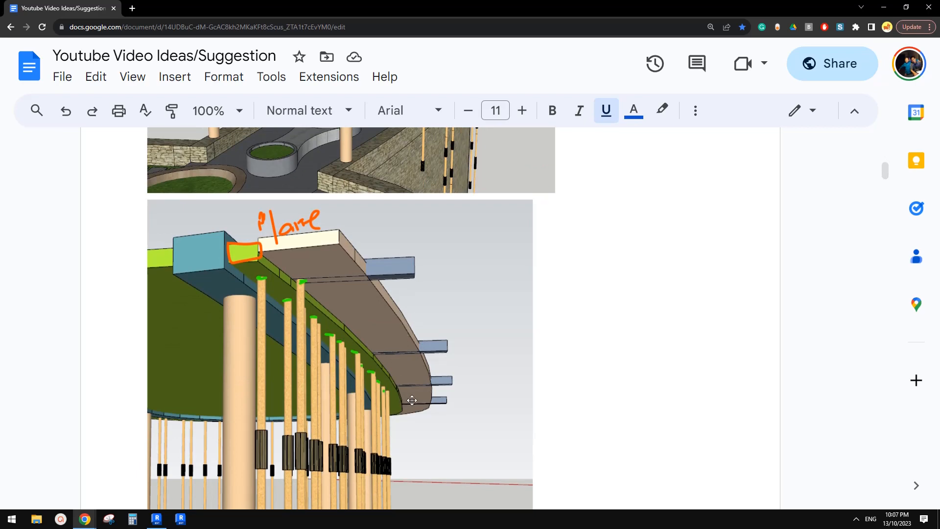
pyautogui.scroll(-15, 334, 344)
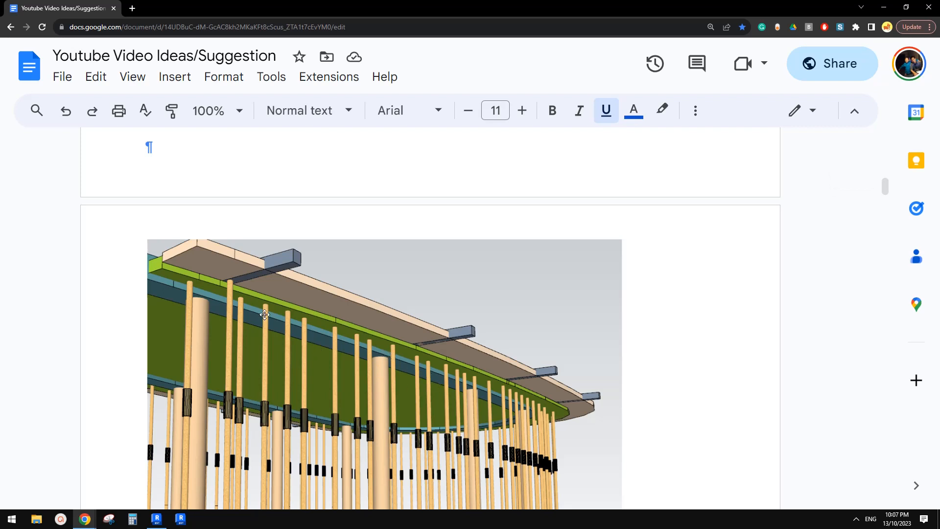
pyautogui.scroll(-1, 434, 360)
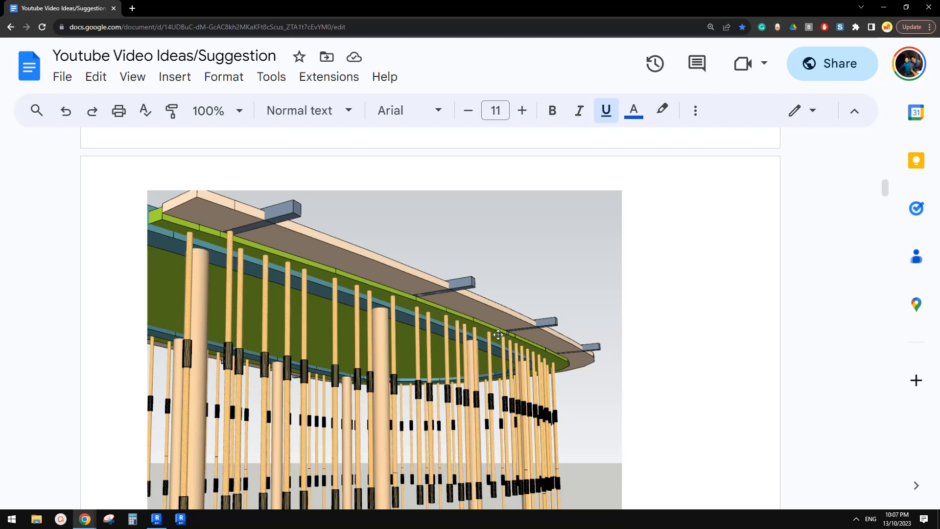
pyautogui.scroll(-2, 498, 334)
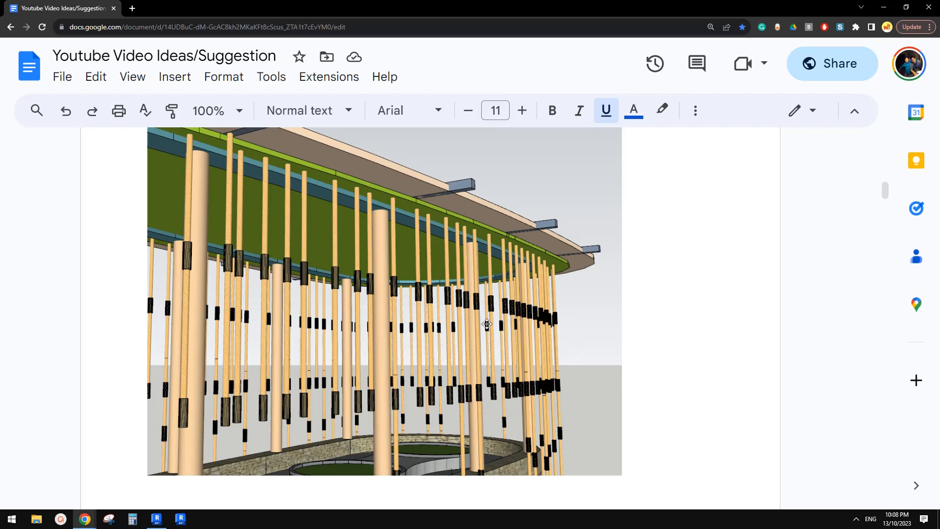
pyautogui.scroll(2, 489, 323)
pyautogui.scroll(-2, 519, 324)
pyautogui.scroll(2, 539, 325)
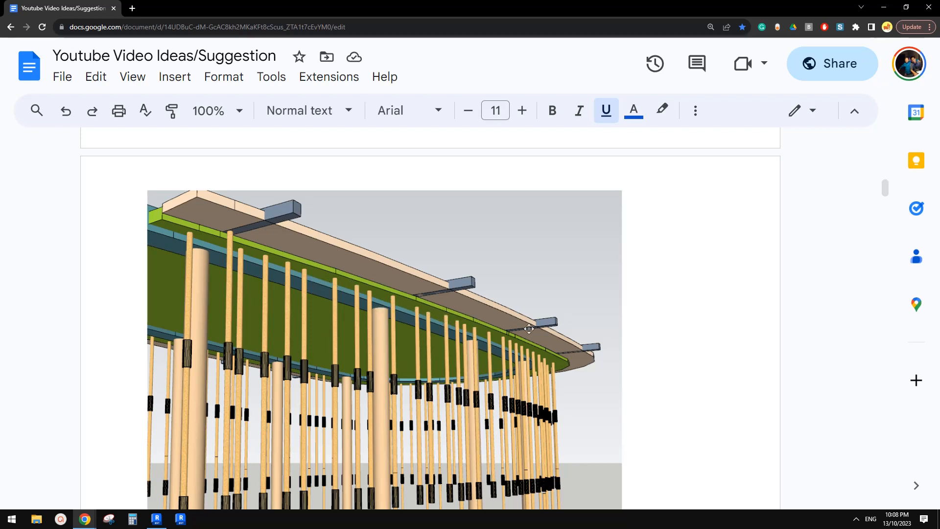
# - Switch to Revit and create a new adaptive generic model family from its metric template, checking the reference image in the browser
pyautogui.click(156, 519)
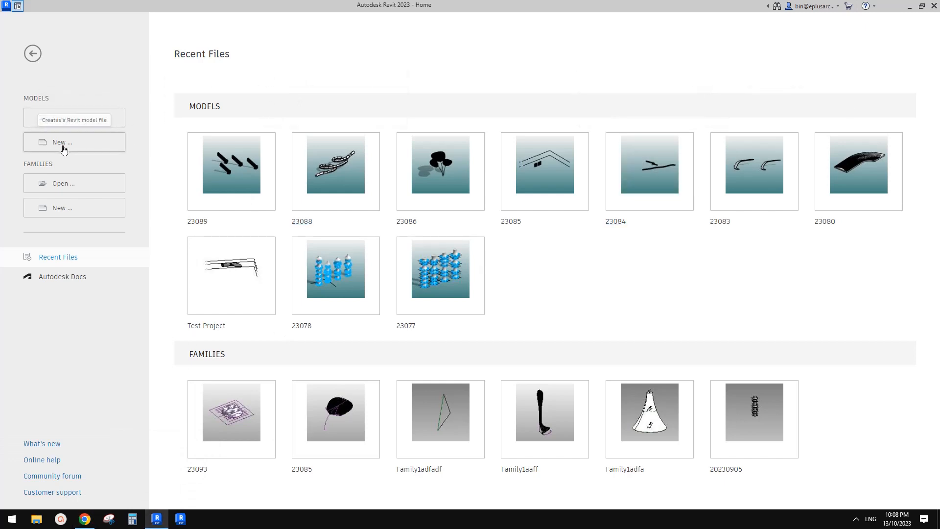
pyautogui.click(84, 518)
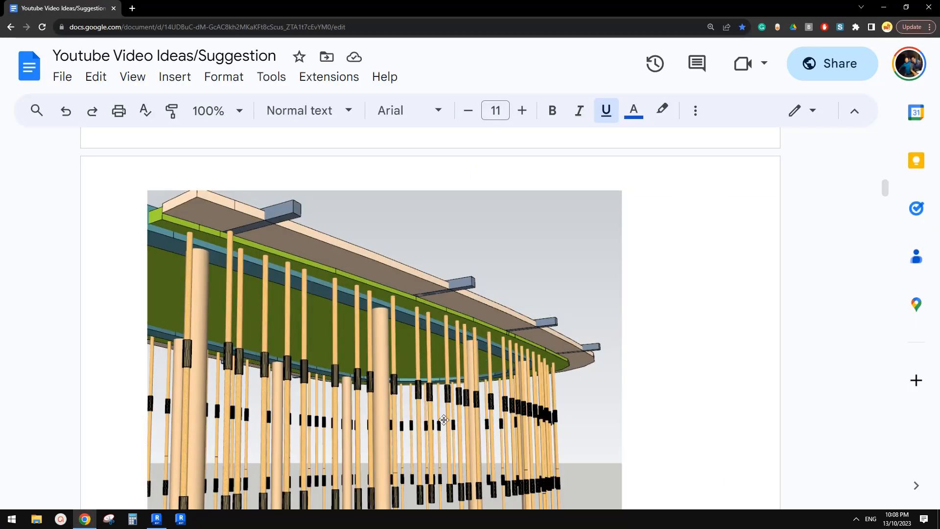
pyautogui.click(157, 518)
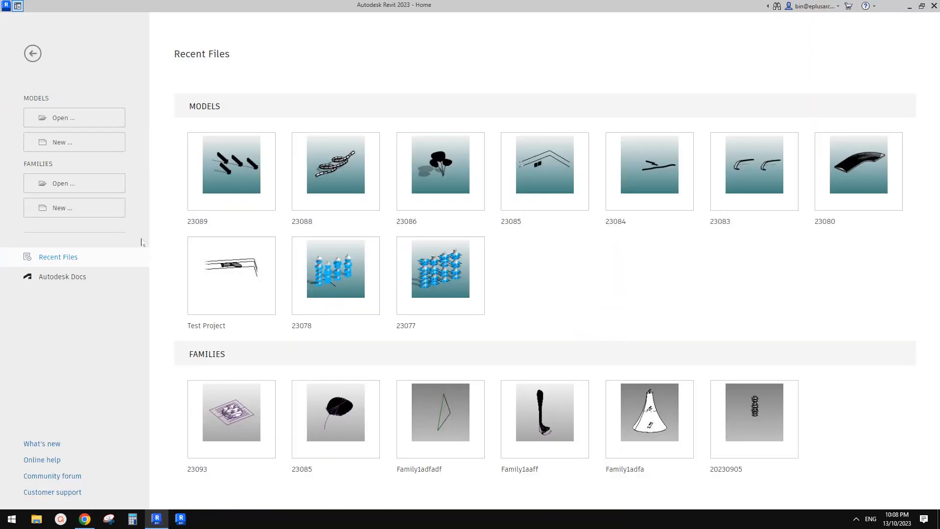
pyautogui.click(82, 210)
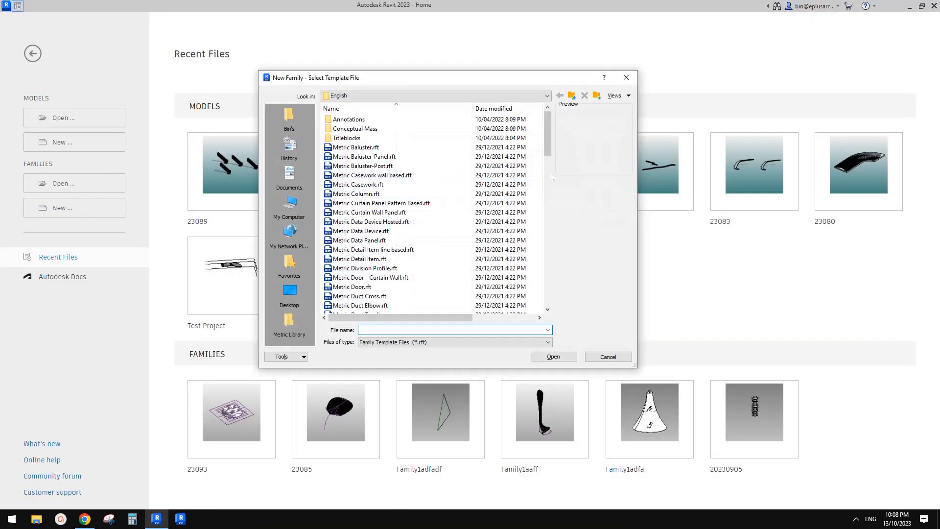
pyautogui.click(550, 172)
pyautogui.doubleClick(399, 221)
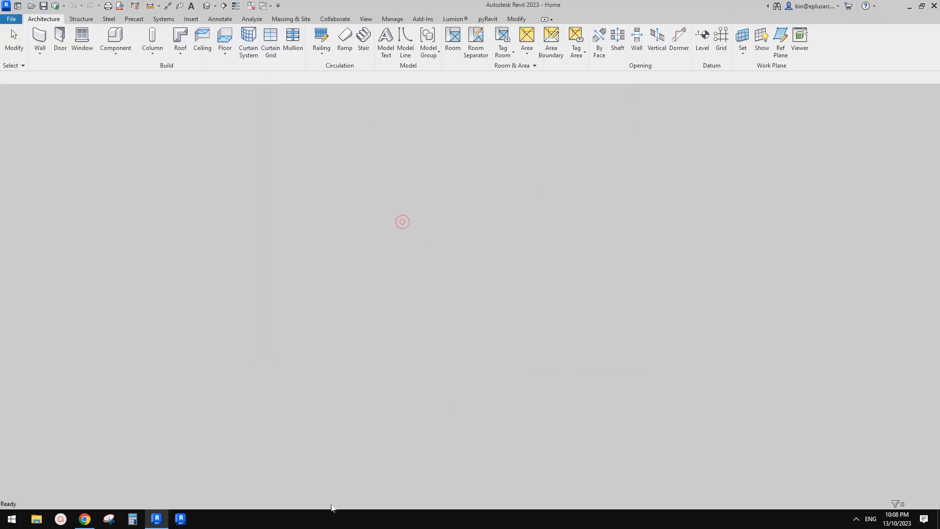
pyautogui.click(94, 523)
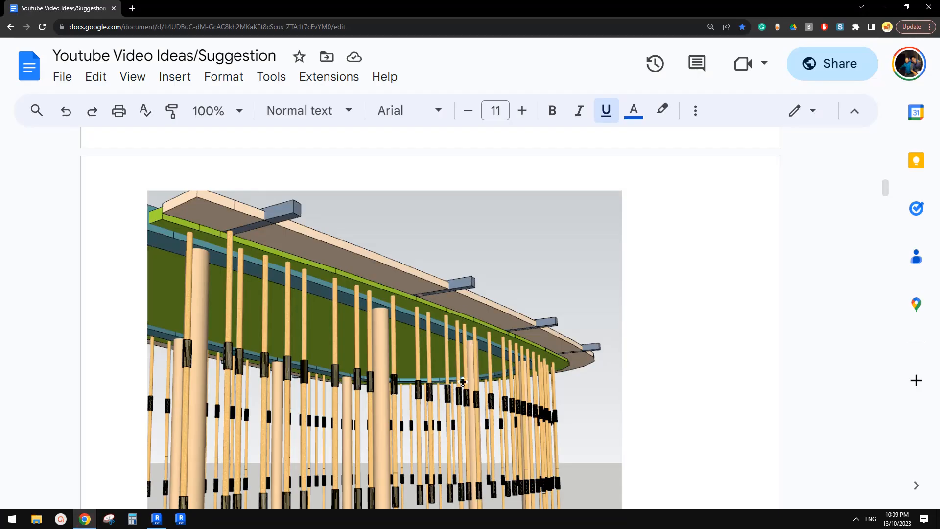
pyautogui.click(164, 522)
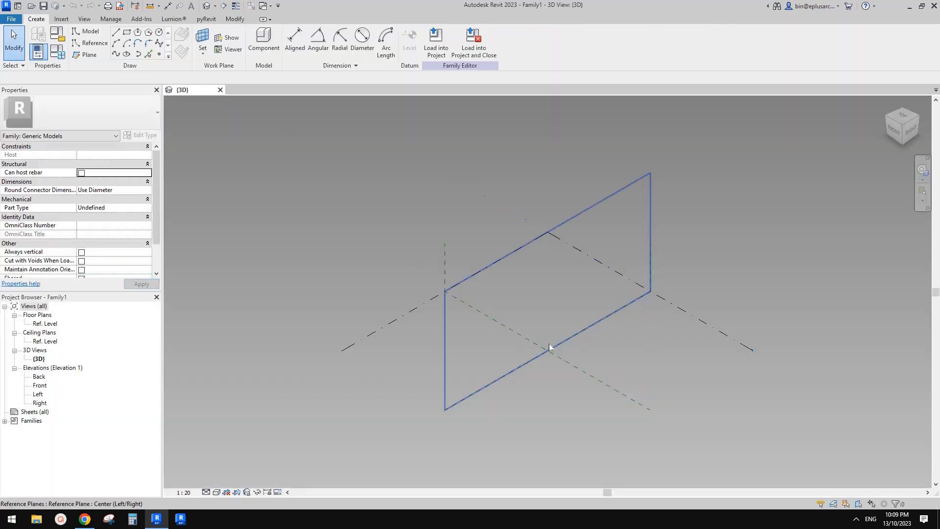
# - Place a reference point on the reference level and make it an adaptive placement point
pyautogui.moveTo(487, 312); pyautogui.dragTo(467, 319, button='middle')
pyautogui.click(159, 54)
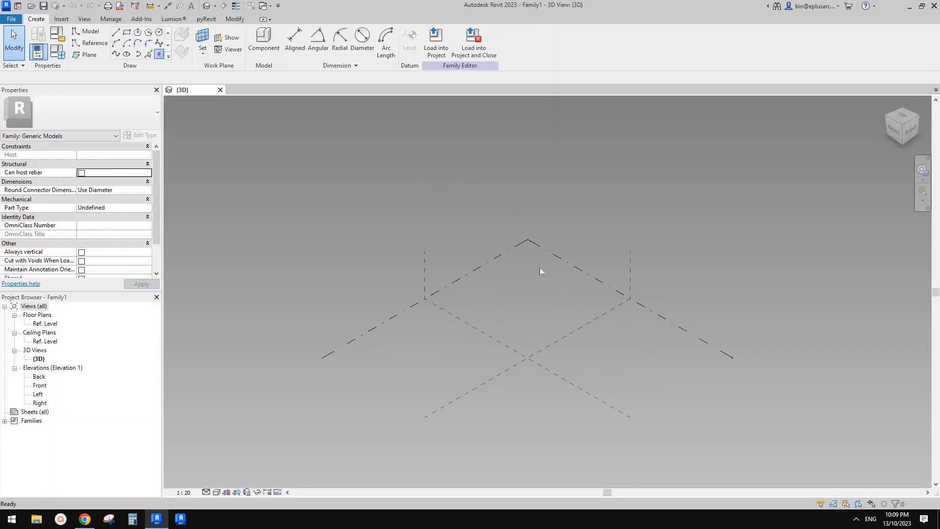
pyautogui.click(546, 302)
pyautogui.press('Escape')
pyautogui.press('Escape')
pyautogui.click(546, 304)
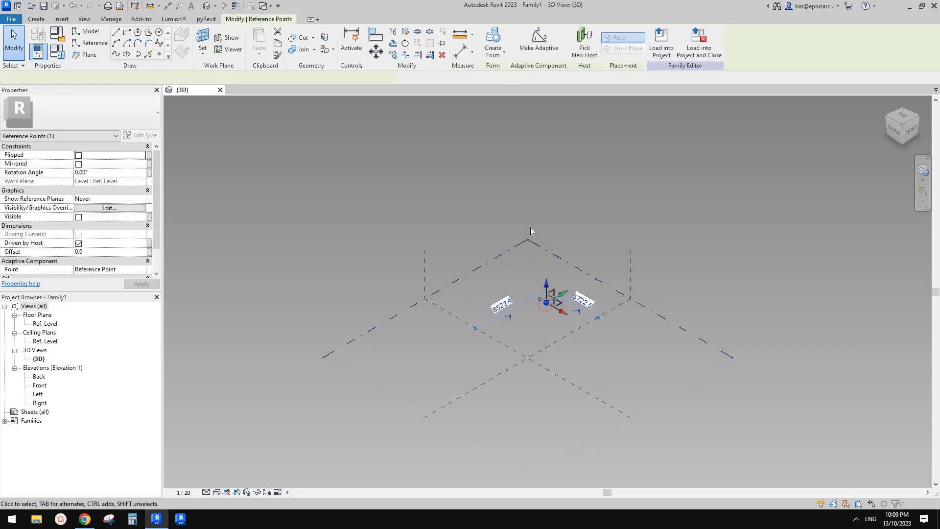
pyautogui.click(539, 42)
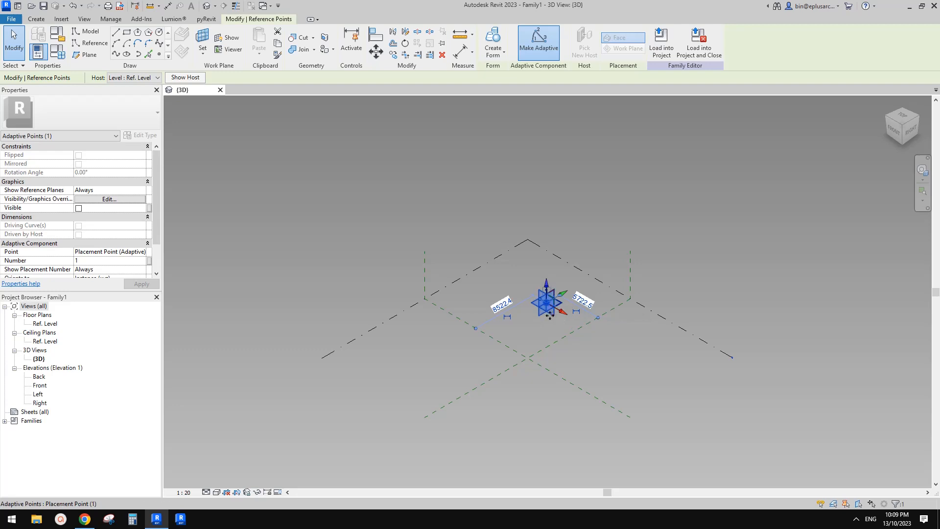
# - Place a second reference point on the adaptive point, hosted on that point's horizontal work plane
pyautogui.scroll(3, 549, 316)
pyautogui.click(159, 55)
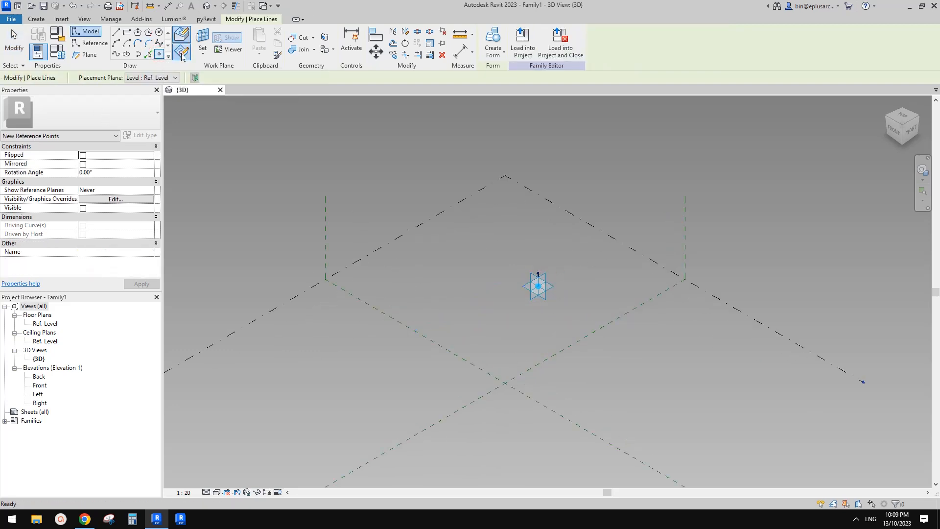
pyautogui.click(182, 52)
pyautogui.press('Escape')
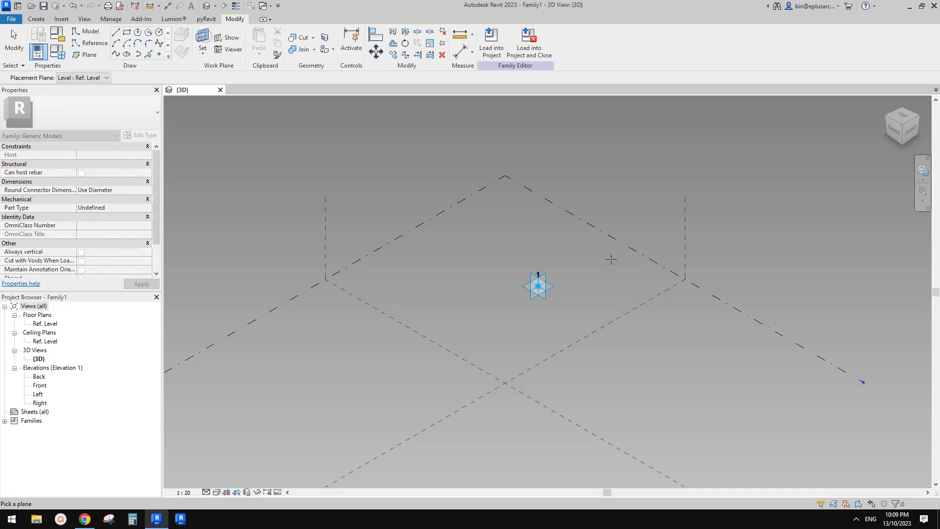
pyautogui.press('Return')
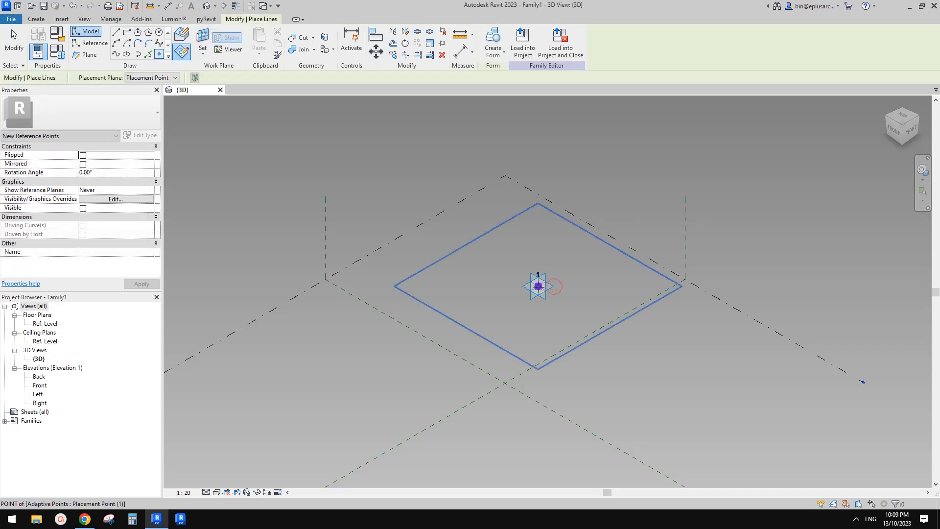
pyautogui.press('Escape')
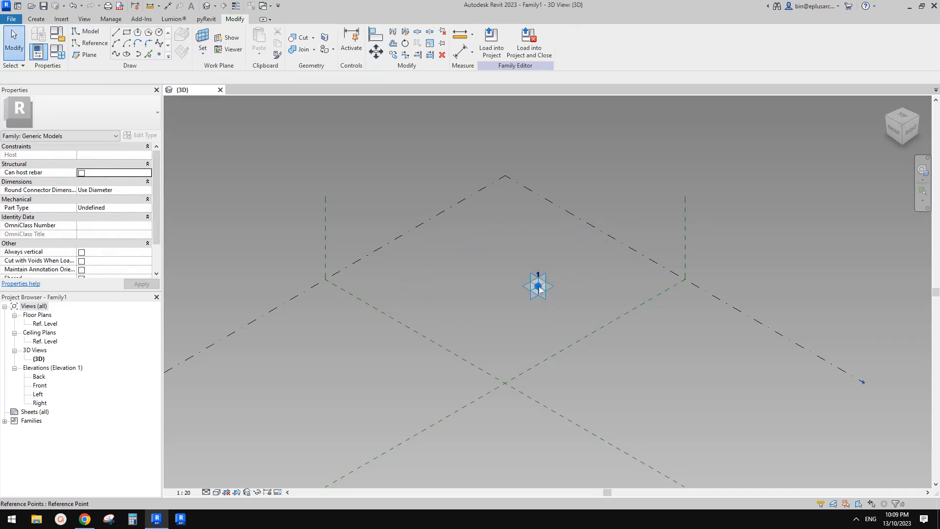
# - Move the hosted reference point straight down to an offset of about -9130 mm from the adaptive point
pyautogui.click(539, 289)
pyautogui.moveTo(539, 290); pyautogui.dragTo(536, 243, button='middle')
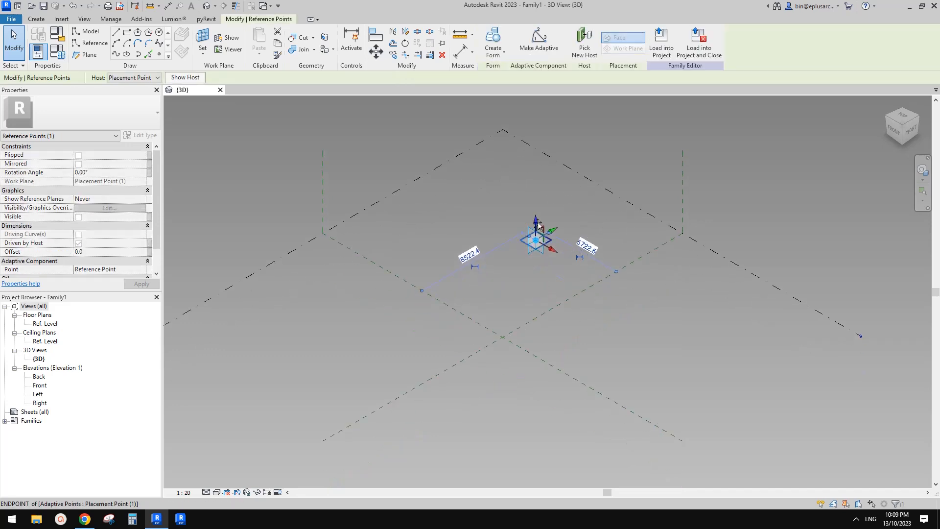
pyautogui.moveTo(538, 226); pyautogui.dragTo(538, 349)
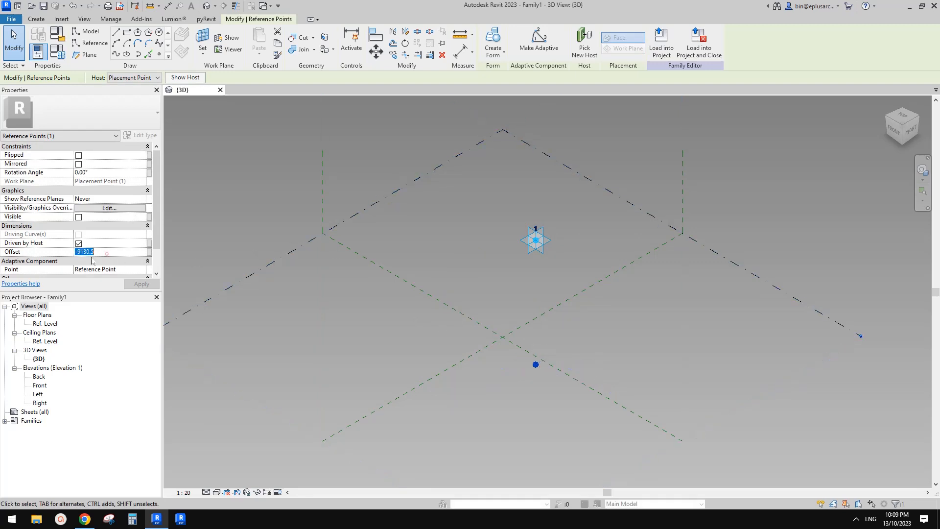
# - Associate the hosted point's offset with a new instance length parameter named H
pyautogui.click(149, 252)
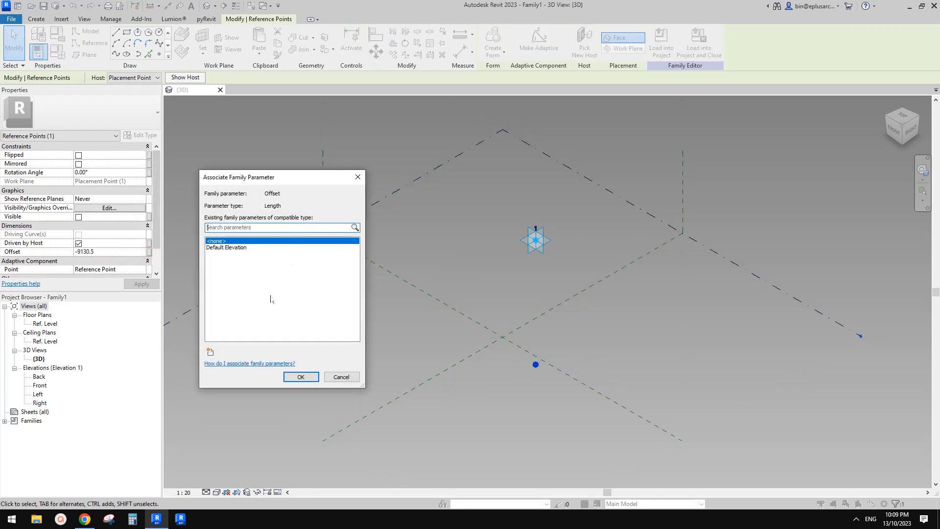
pyautogui.click(210, 351)
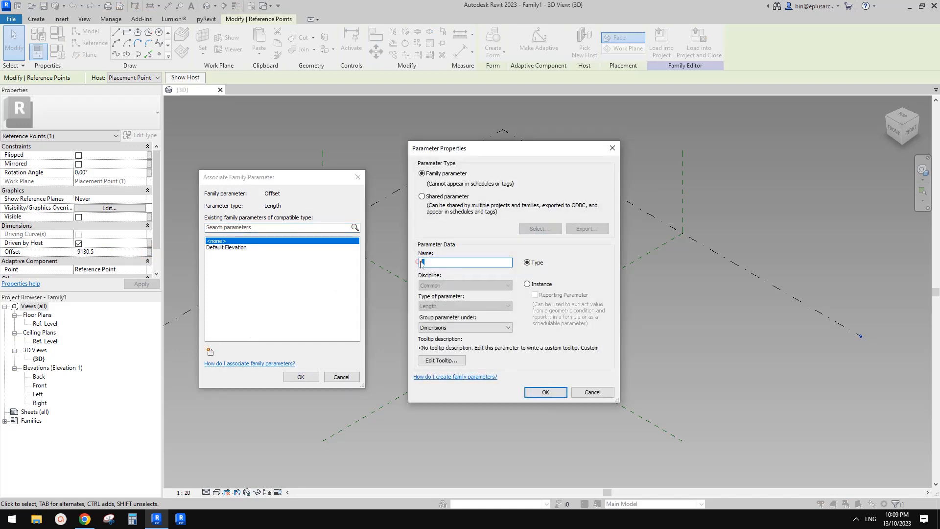
pyautogui.write('H')
pyautogui.click(527, 284)
pyautogui.click(545, 392)
pyautogui.click(300, 376)
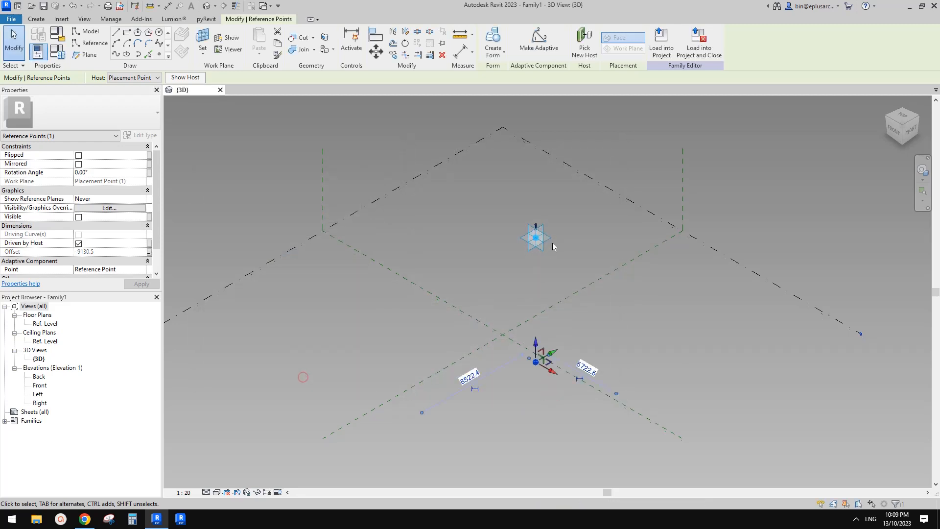
# - Connect the adaptive point and the lower reference point with a vertical spline through points
pyautogui.click(489, 207)
pyautogui.moveTo(489, 207); pyautogui.dragTo(600, 411)
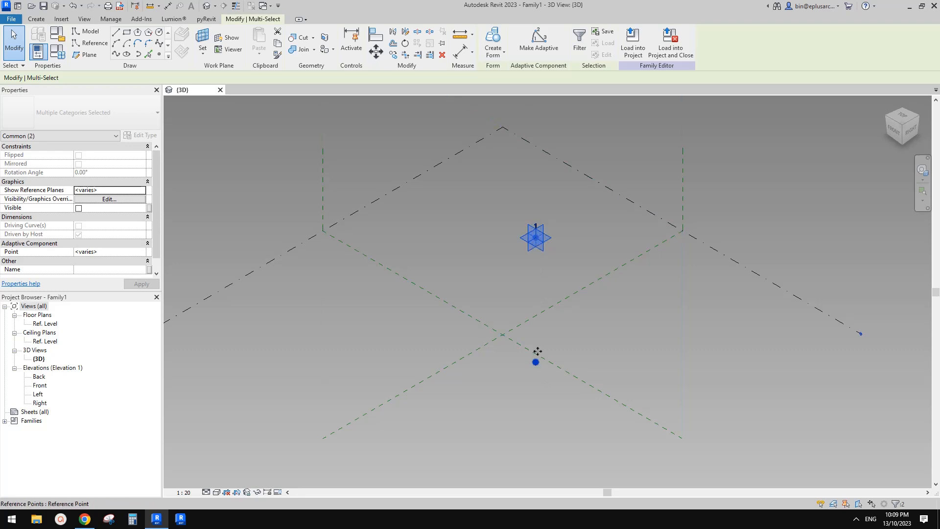
pyautogui.click(116, 54)
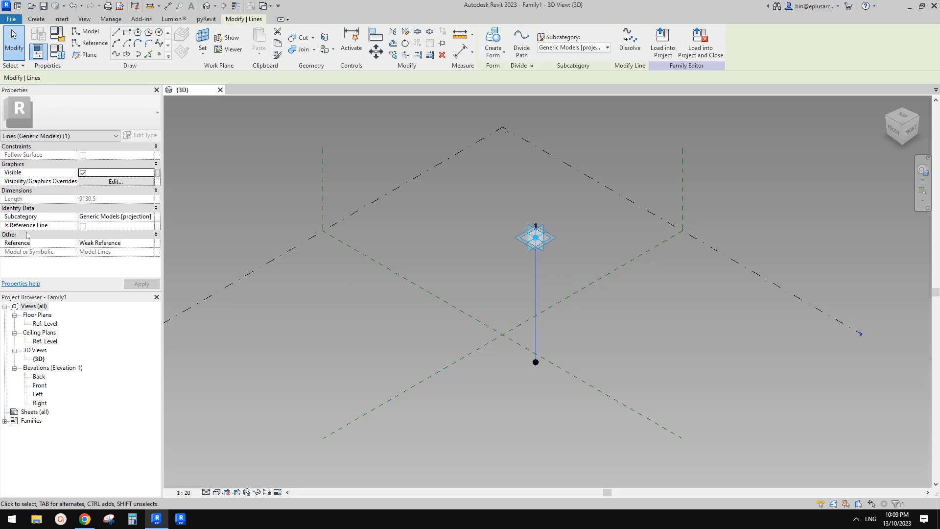
pyautogui.click(477, 267)
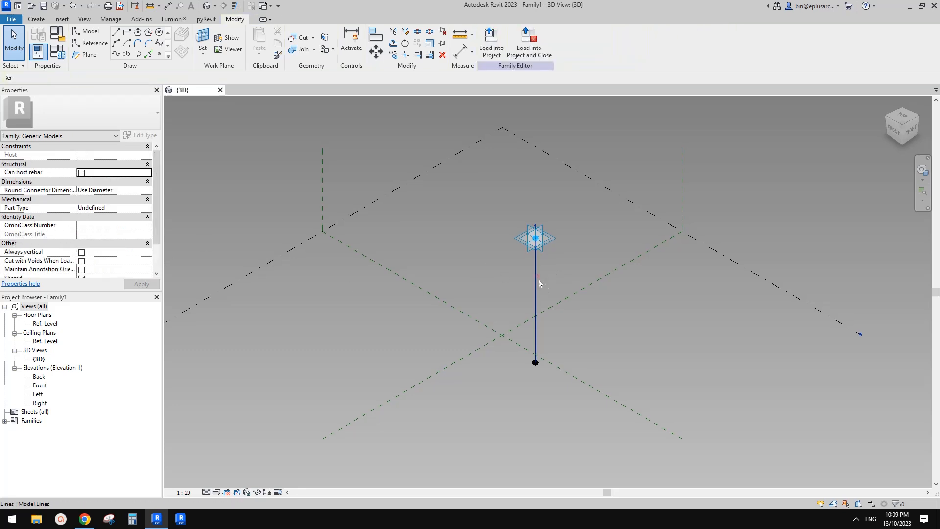
# - Move the adaptive point horizontally to about 6300 mm and 6600 mm from the reference planes, carrying the hosted point and line along
pyautogui.click(537, 276)
pyautogui.click(594, 307)
pyautogui.scroll(1, 538, 289)
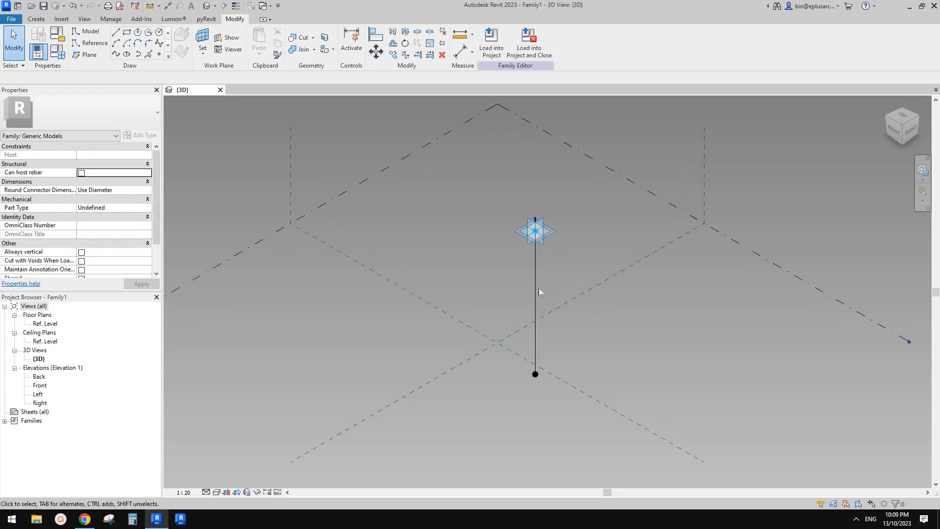
pyautogui.click(539, 231)
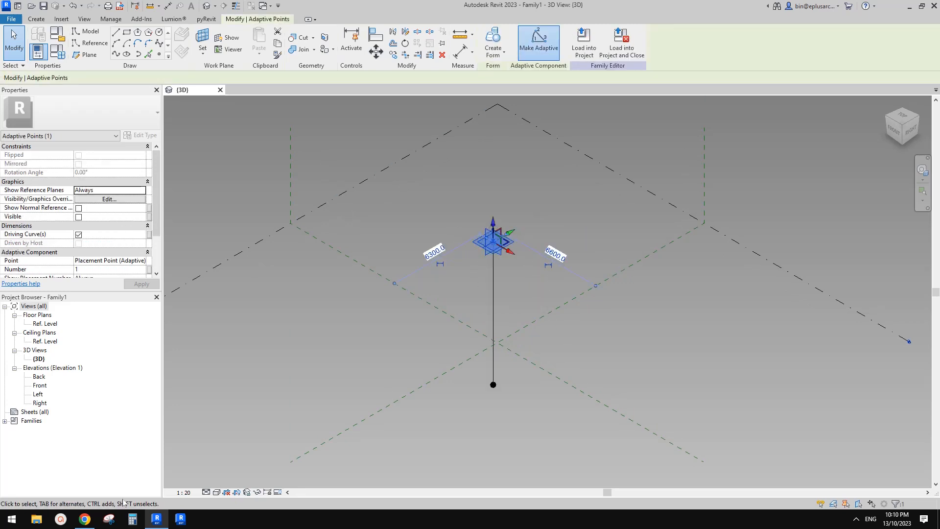
# - Compare the family's adaptive point and vertical line with the hanging poles in the Google Docs canopy reference image
pyautogui.click(86, 519)
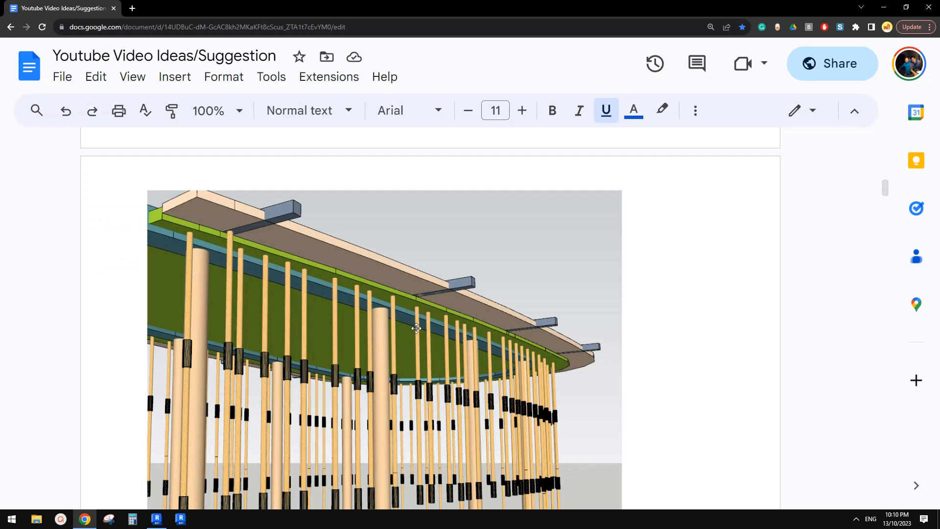
pyautogui.click(157, 519)
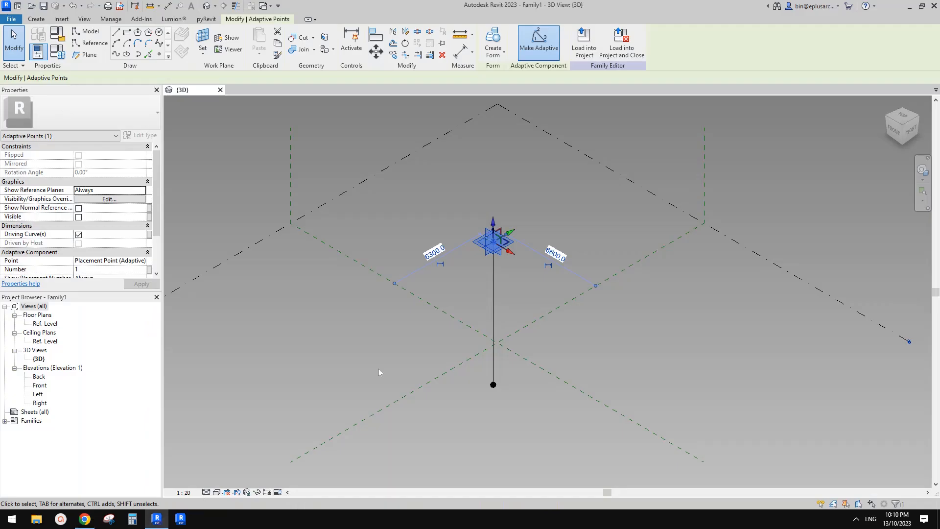
pyautogui.scroll(1, 447, 274)
pyautogui.moveTo(447, 274); pyautogui.dragTo(478, 279, button='middle')
pyautogui.click(372, 270)
pyautogui.scroll(-1, 371, 269)
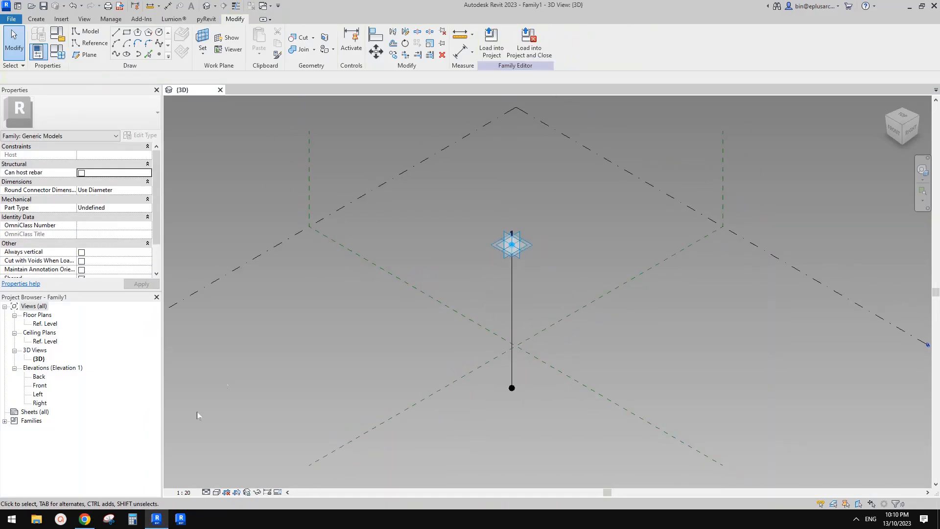
pyautogui.click(86, 522)
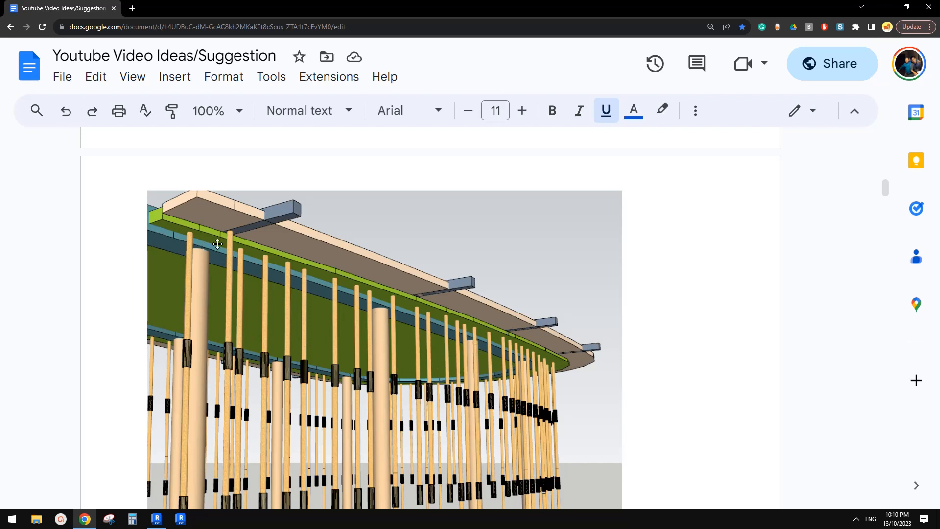
pyautogui.click(163, 523)
pyautogui.scroll(-1, 131, 239)
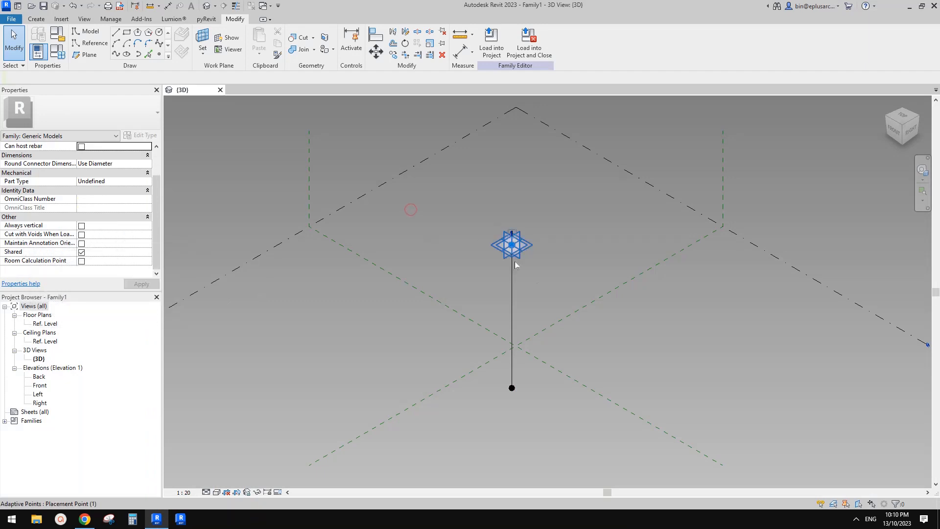
pyautogui.click(84, 519)
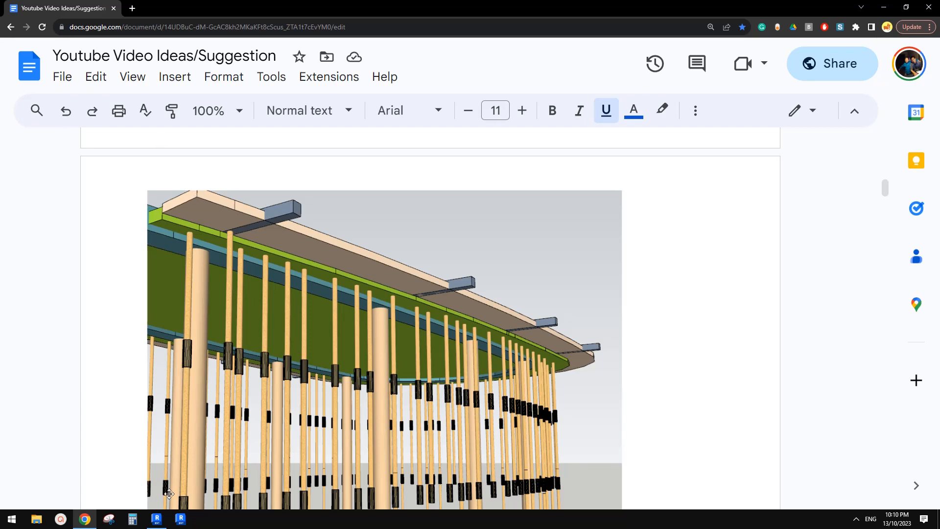
pyautogui.click(165, 520)
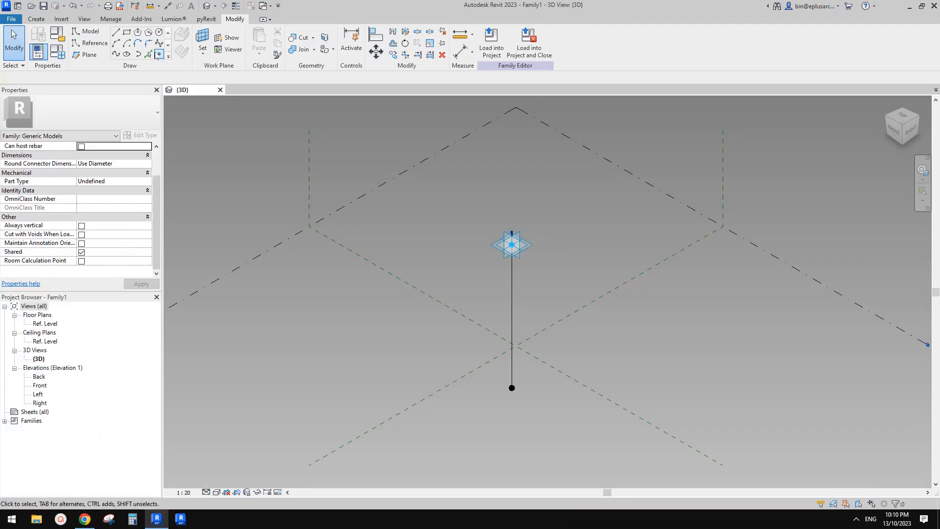
pyautogui.click(84, 518)
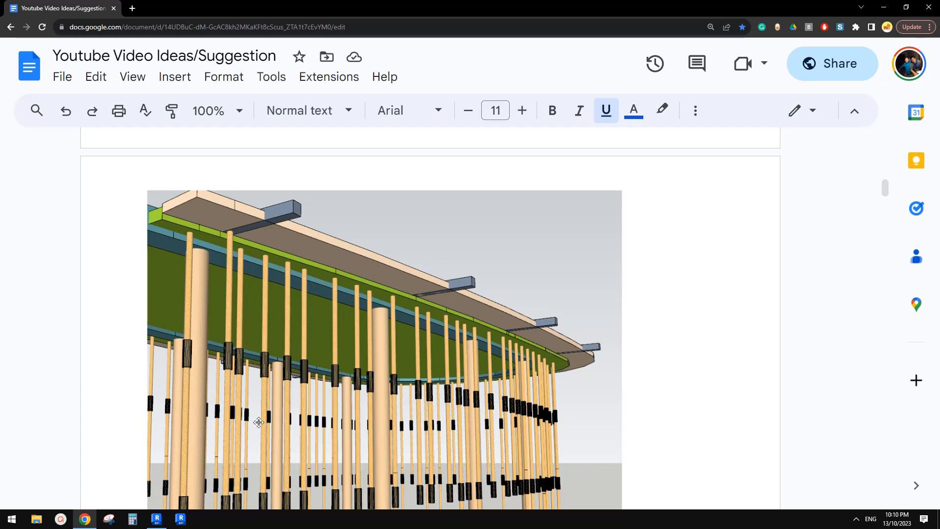
pyautogui.click(156, 520)
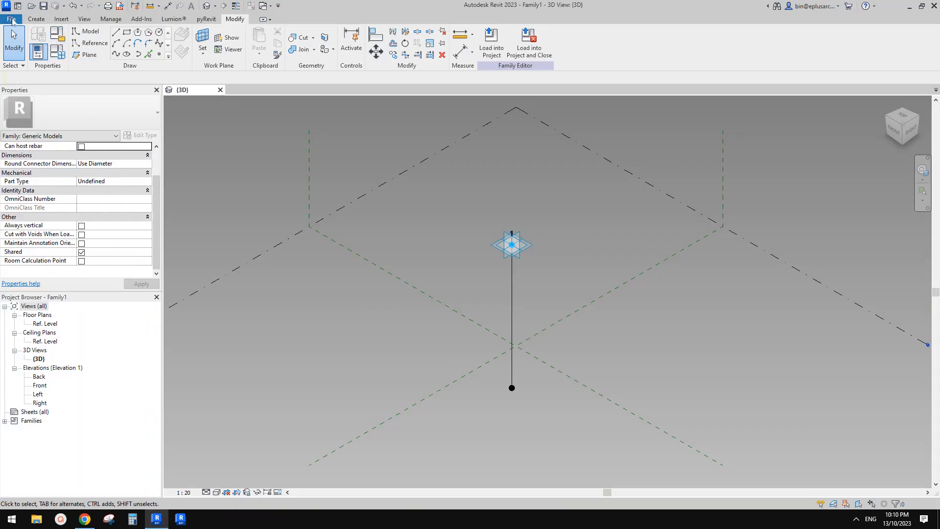
# - Create a new Revit project using the preselected template
pyautogui.click(12, 20)
pyautogui.click(63, 54)
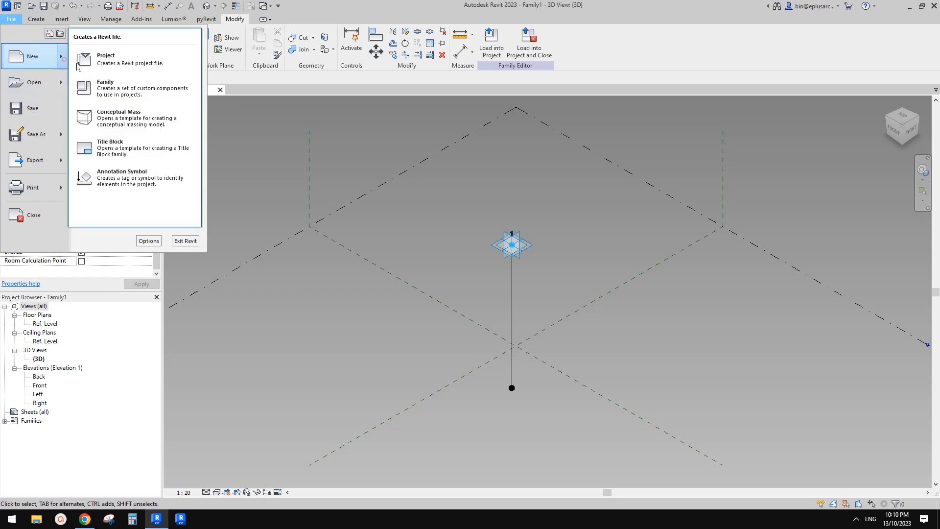
pyautogui.click(130, 60)
pyautogui.click(456, 210)
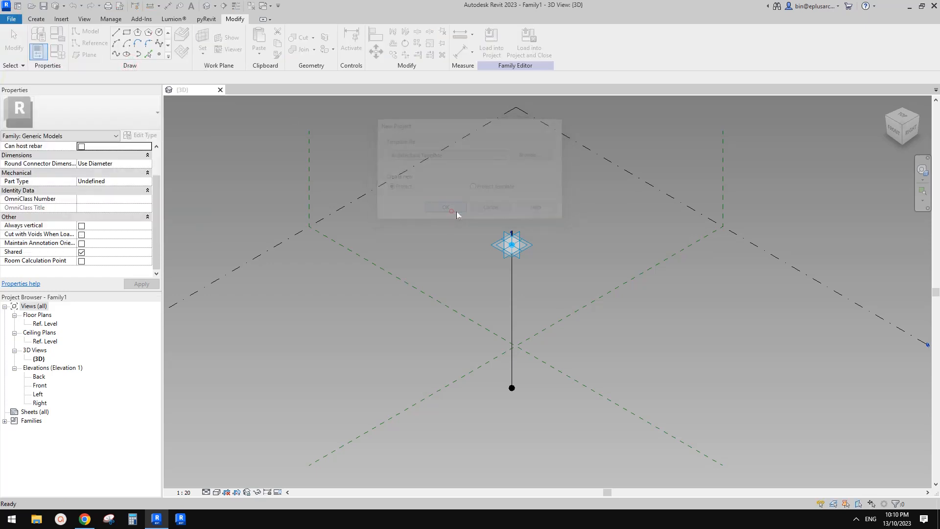
# - Examine the curved canopy edge and pole arrangement in the Google Docs reference image, and return to the new Revit project
pyautogui.hotkey('alt', 'Tab')
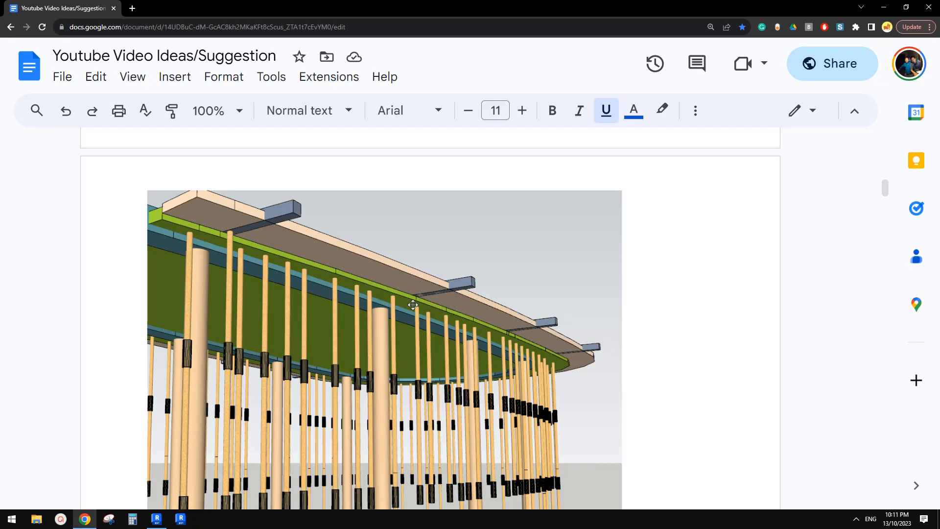
pyautogui.click(150, 524)
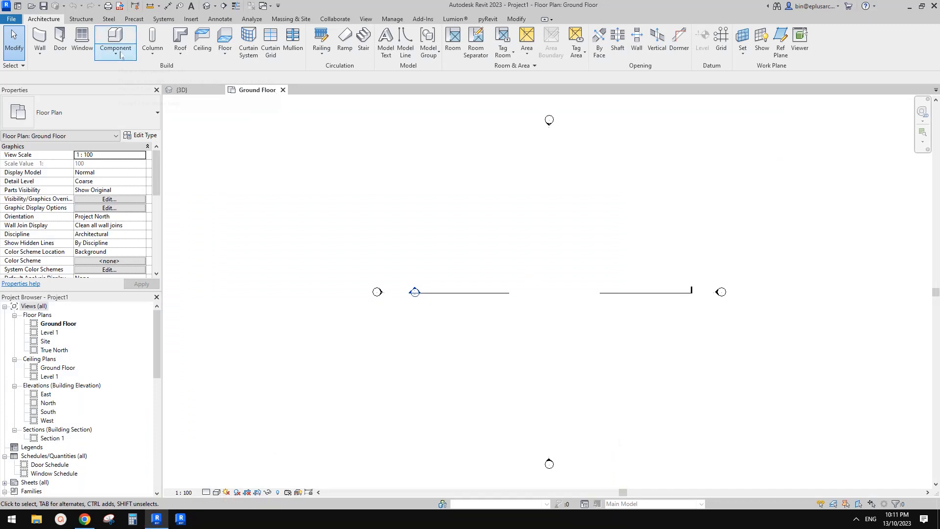
pyautogui.click(85, 519)
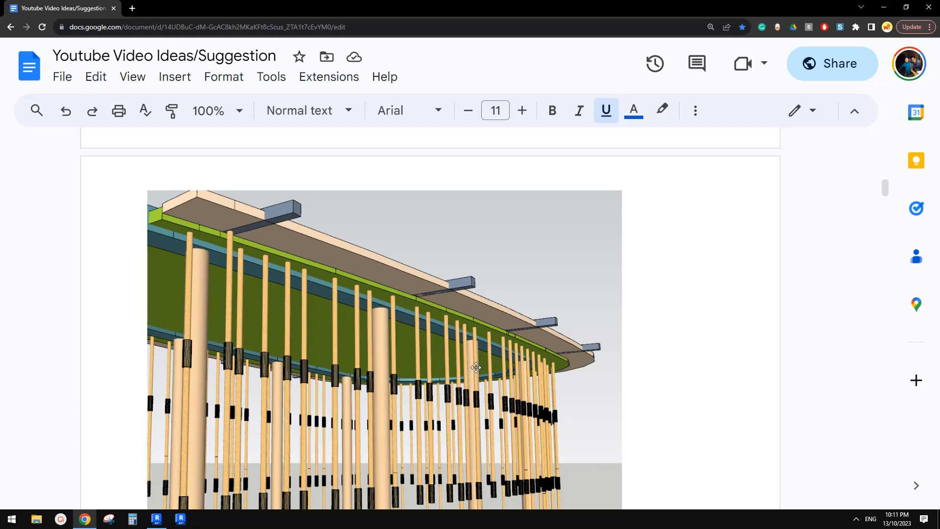
pyautogui.click(156, 519)
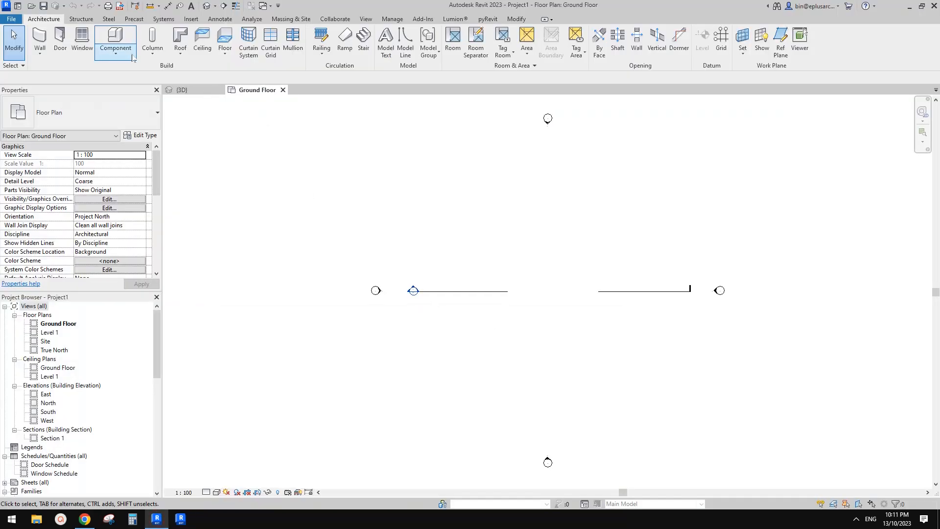
pyautogui.click(115, 53)
pyautogui.click(239, 131)
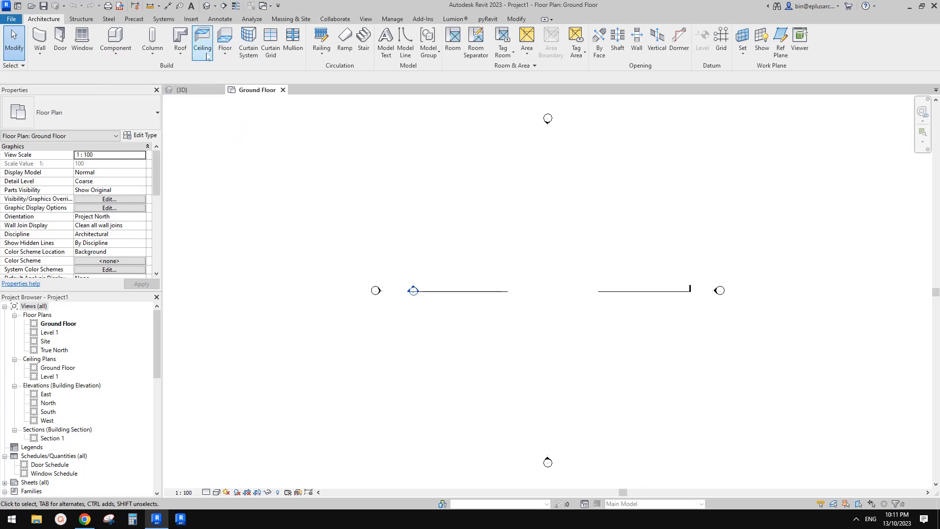
# - Start a roof by footprint on Level 1 and sketch a U-shaped spline boundary about 70,700 mm long with six control points
pyautogui.click(180, 37)
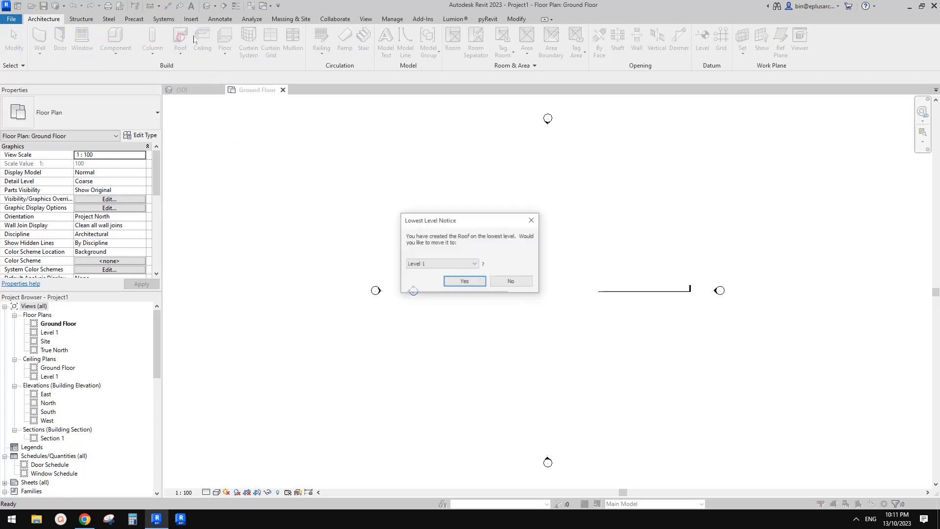
pyautogui.click(460, 281)
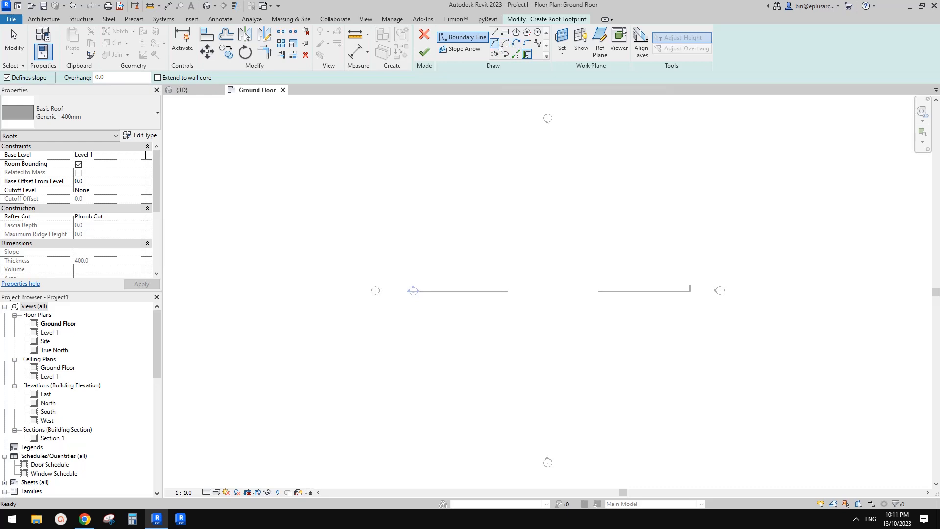
pyautogui.click(536, 44)
pyautogui.click(467, 195)
pyautogui.click(600, 202)
pyautogui.click(655, 290)
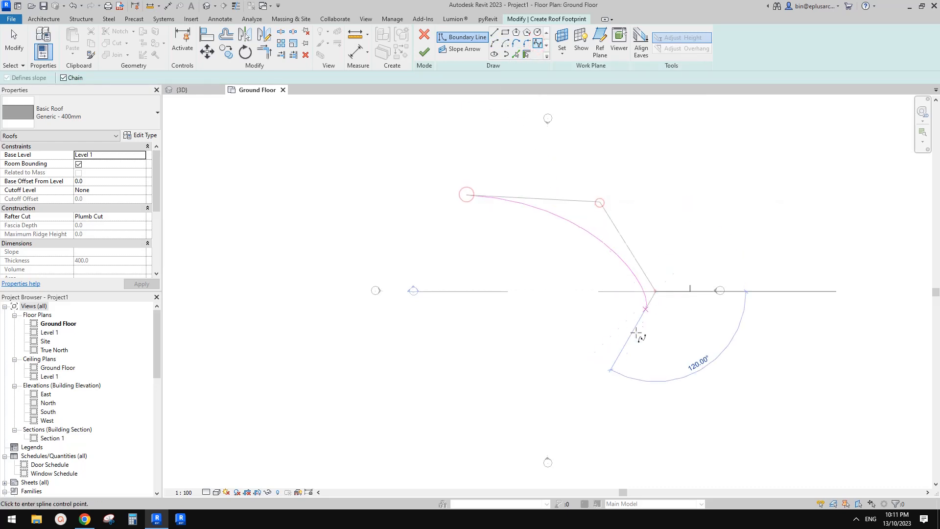
pyautogui.click(631, 340)
pyautogui.click(560, 371)
pyautogui.click(416, 382)
pyautogui.press('Escape')
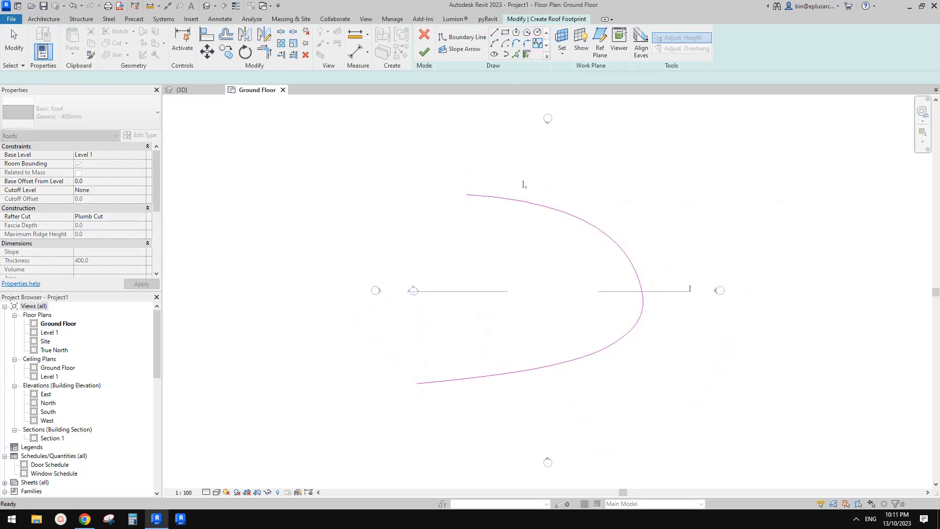
# - Offset a copy of the roof's spline boundary outward by 500 mm
pyautogui.press('f')
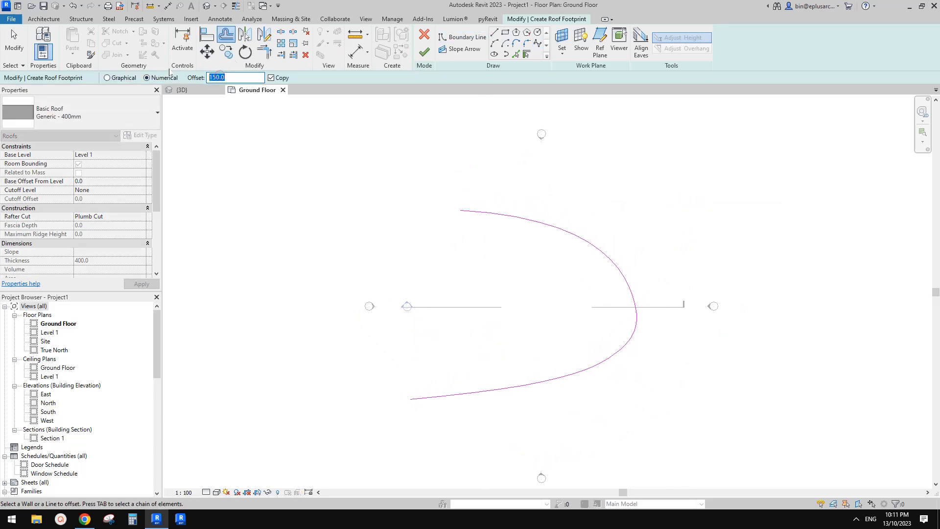
pyautogui.write('500')
pyautogui.click(534, 220)
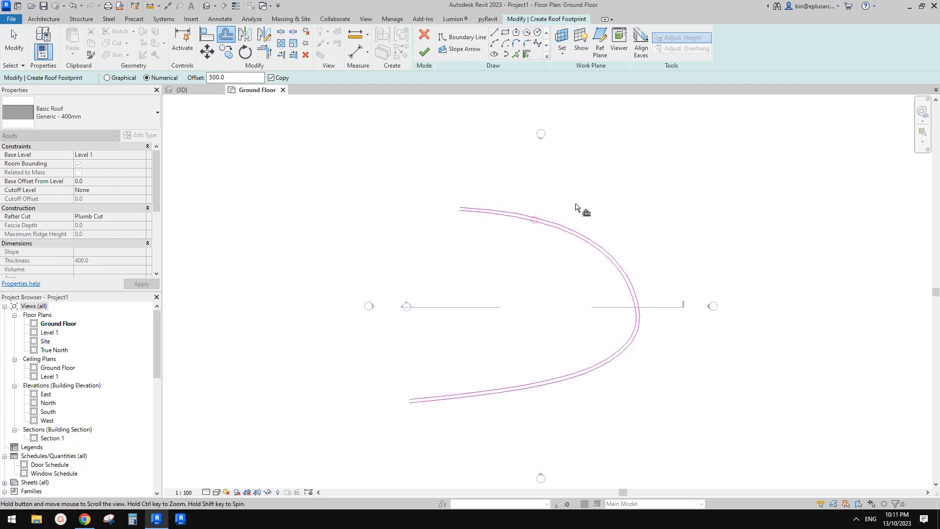
pyautogui.scroll(2, 504, 197)
pyautogui.scroll(-2, 500, 201)
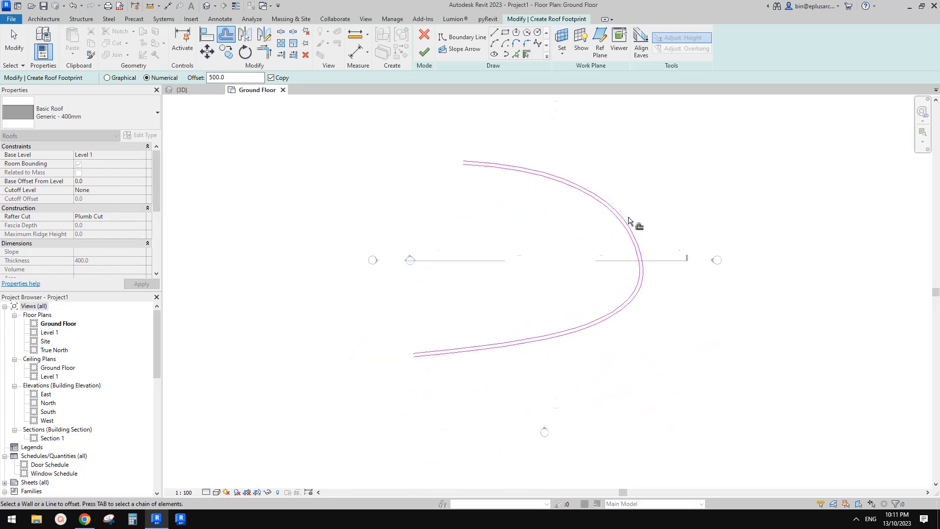
pyautogui.press('Escape')
# - Shrink the original spline by moving its upper end toward its lower end, and delete the larger offset copy
pyautogui.click(626, 228)
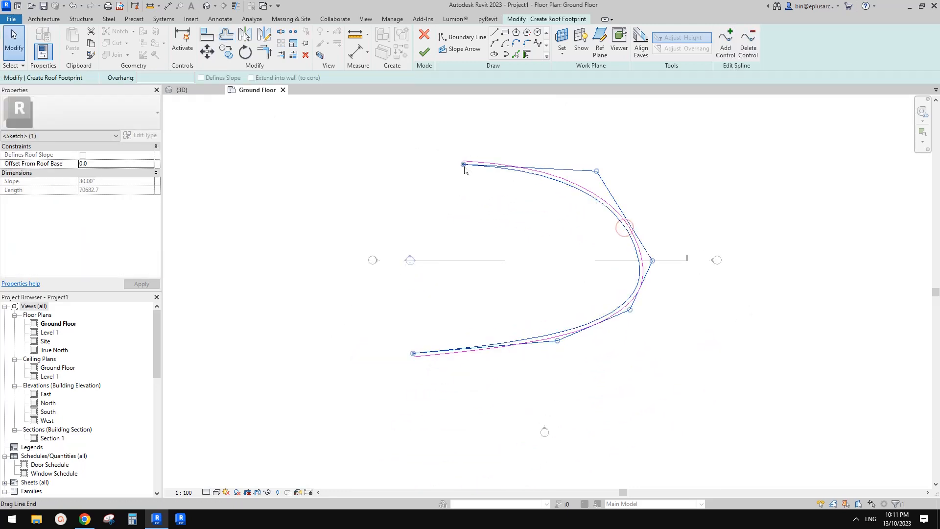
pyautogui.moveTo(463, 164); pyautogui.dragTo(429, 294)
pyautogui.press('Escape')
pyautogui.click(549, 176)
pyautogui.moveTo(508, 194); pyautogui.dragTo(507, 195, button='middle')
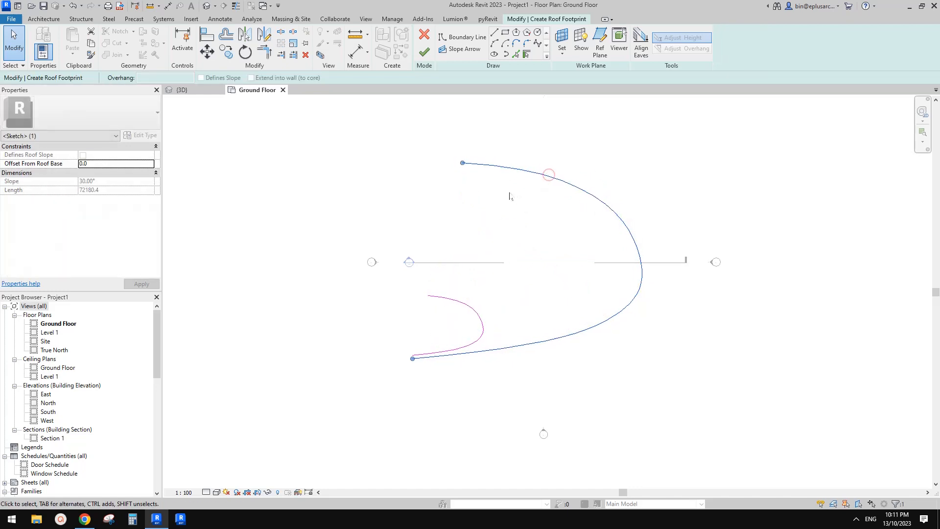
pyautogui.press('Delete')
# - Offset a copy of the reduced spline outward by 500 mm to form the second long edge of the roof band
pyautogui.scroll(2, 472, 247)
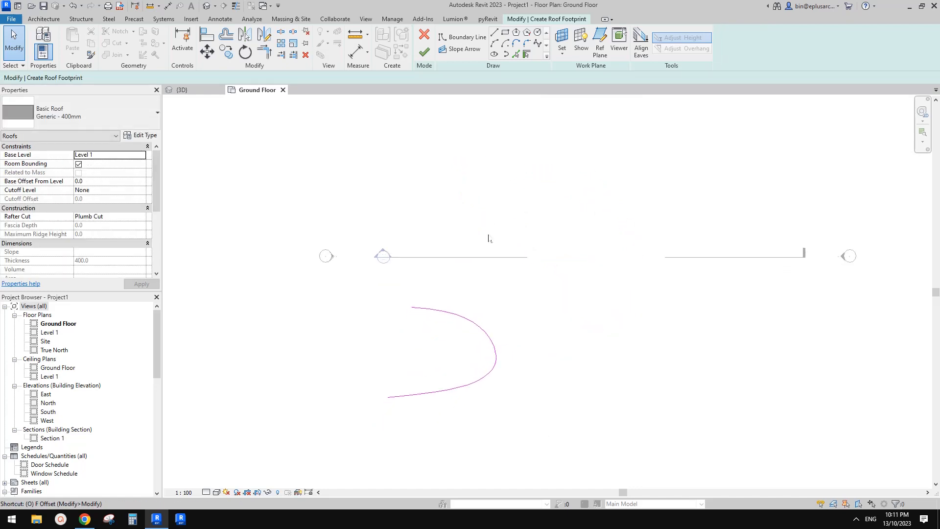
pyautogui.press('o')
pyautogui.press('f')
pyautogui.scroll(3, 486, 330)
pyautogui.click(481, 325)
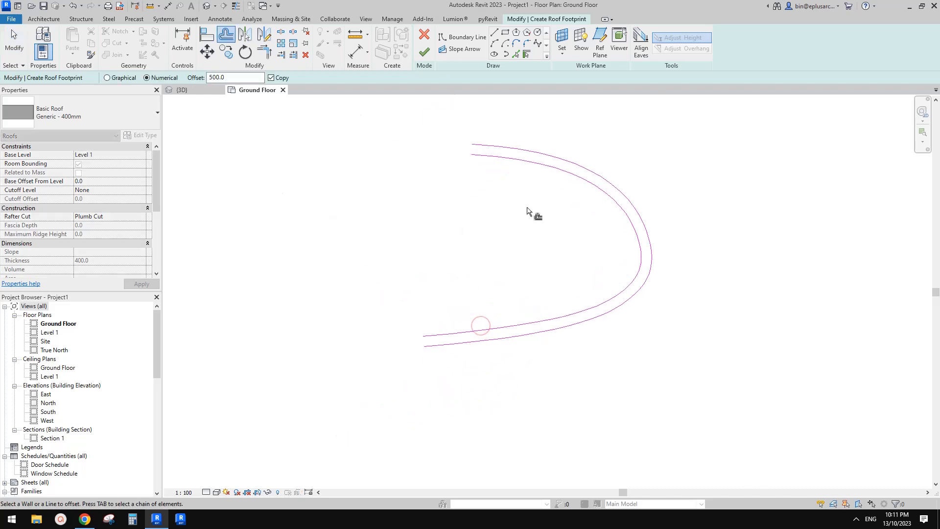
# - Close both open ends of the roof boundary with straight lines and turn off Defines Slope for these two lines
pyautogui.moveTo(527, 212); pyautogui.dragTo(534, 232, button='middle')
pyautogui.click(494, 32)
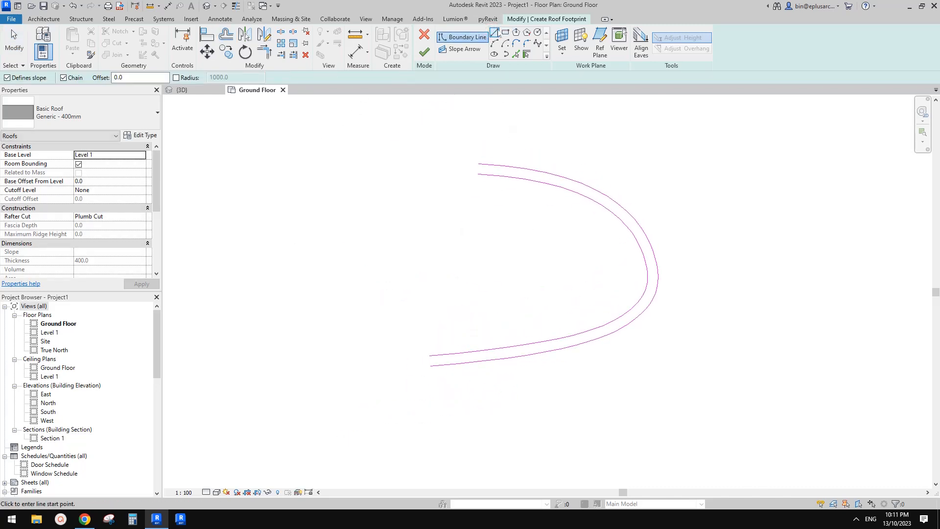
pyautogui.click(478, 163)
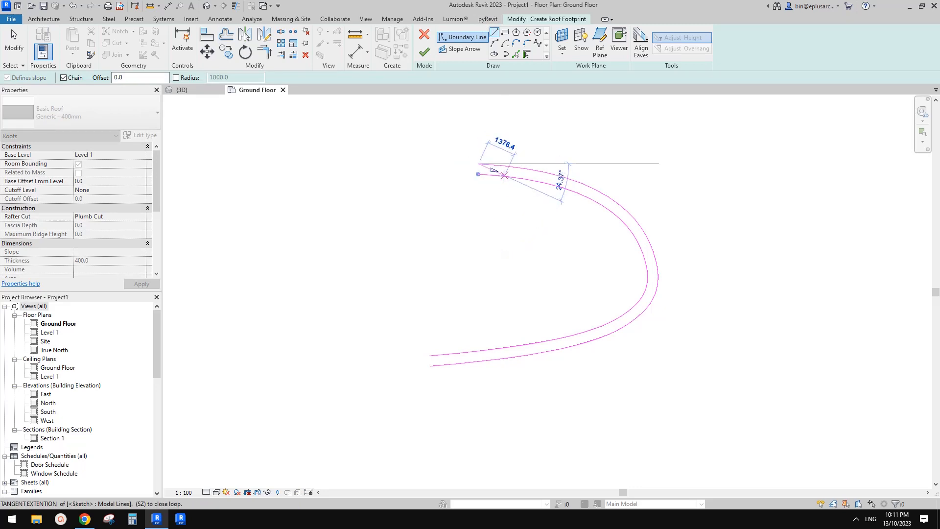
pyautogui.moveTo(504, 175); pyautogui.dragTo(502, 190, button='middle')
pyautogui.click(478, 189)
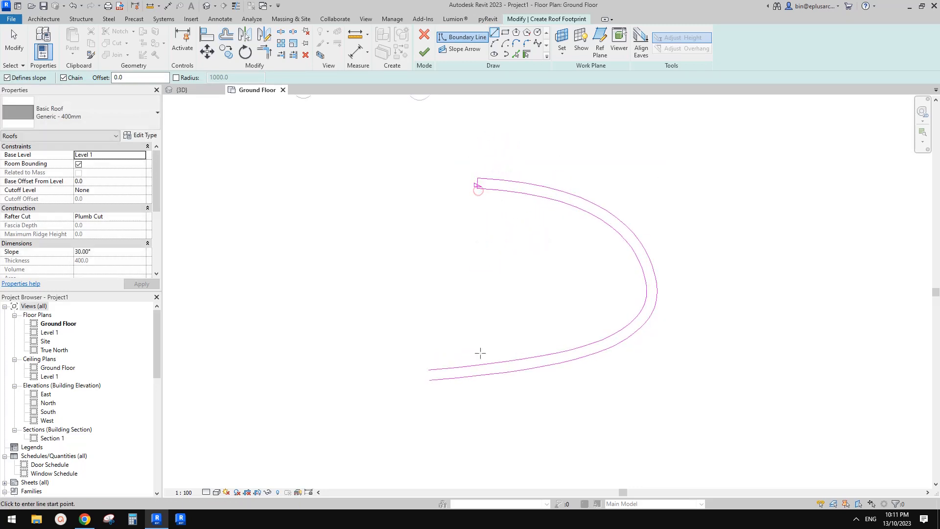
pyautogui.scroll(1, 480, 352)
pyautogui.click(424, 372)
pyautogui.click(426, 383)
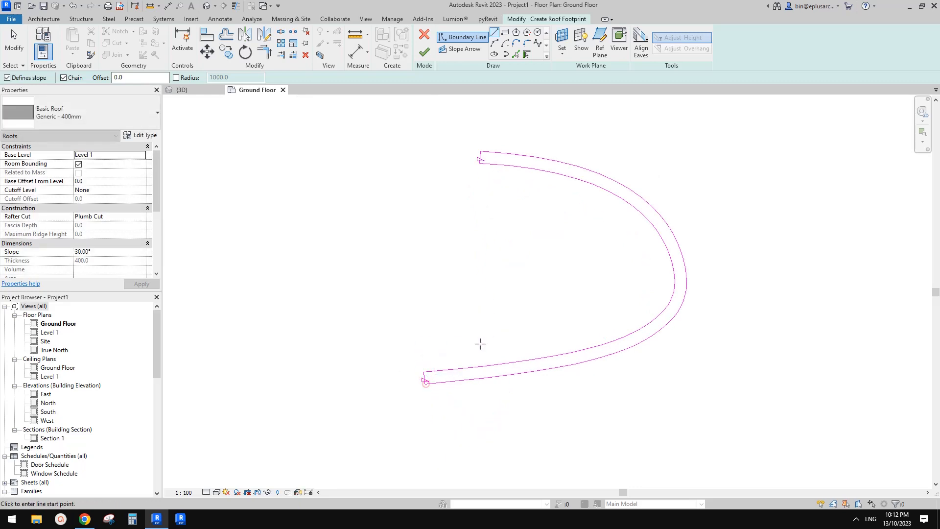
pyautogui.press('Escape')
pyautogui.moveTo(400, 112); pyautogui.dragTo(557, 446)
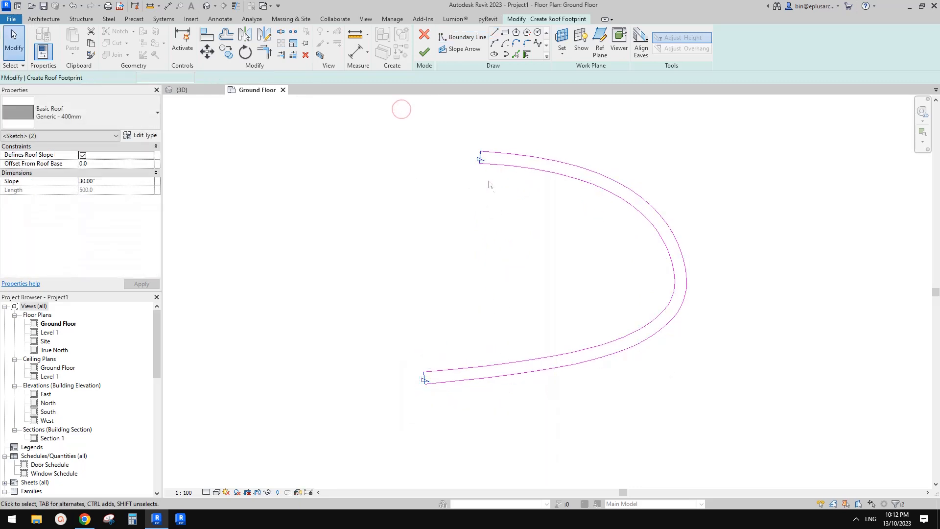
pyautogui.click(200, 78)
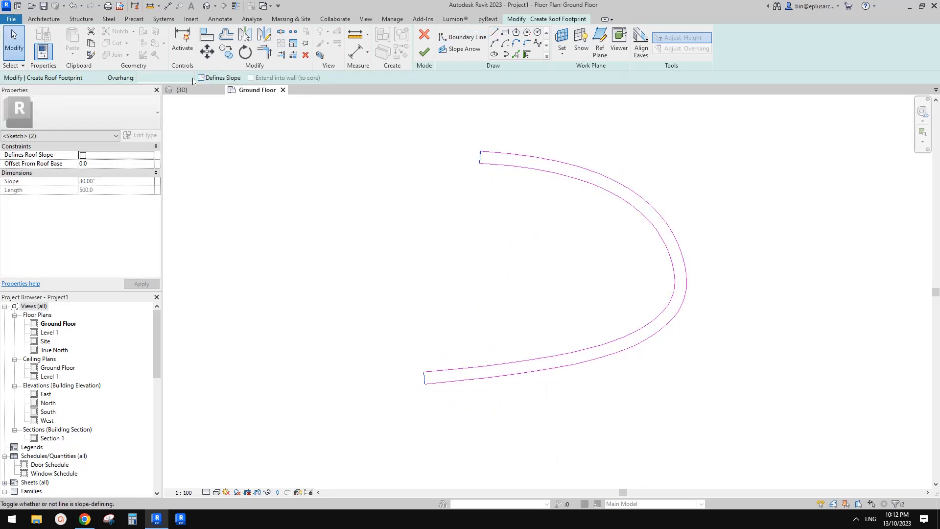
# - Finish the roof footprint sketch and compare the roof in the default 3D view with the canopy picture in the browser document
pyautogui.click(424, 52)
pyautogui.click(206, 6)
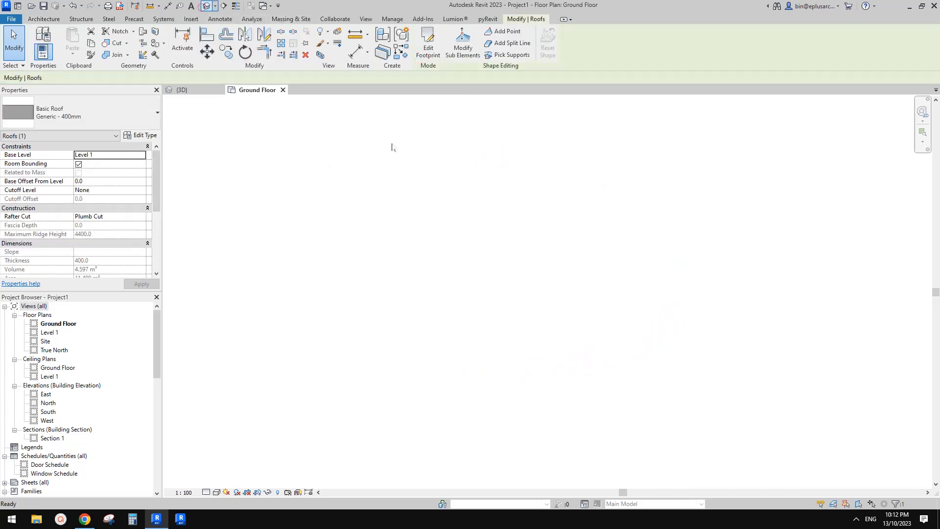
pyautogui.keyDown('shift'); pyautogui.moveTo(413, 291); pyautogui.dragTo(512, 235, button='middle'); pyautogui.keyUp('shift')
pyautogui.scroll(-1, 521, 240)
pyautogui.click(528, 263)
pyautogui.click(84, 519)
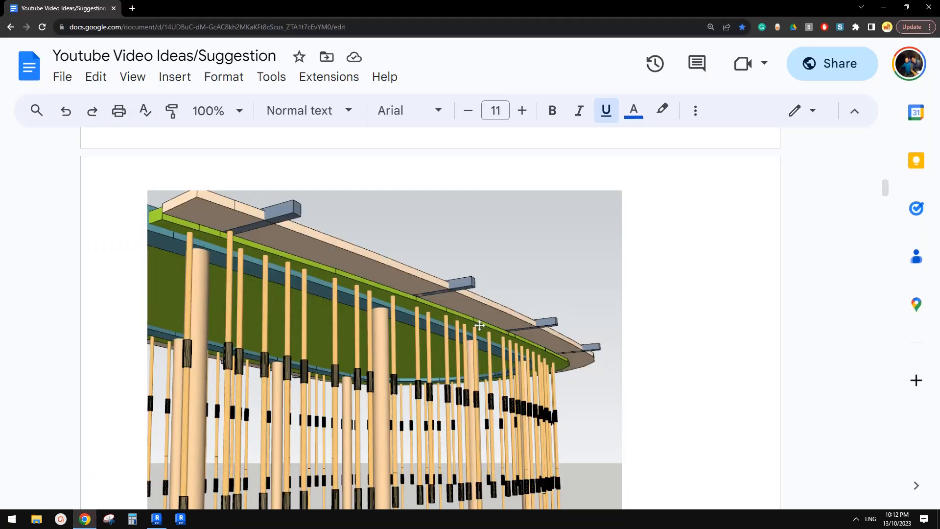
pyautogui.click(156, 519)
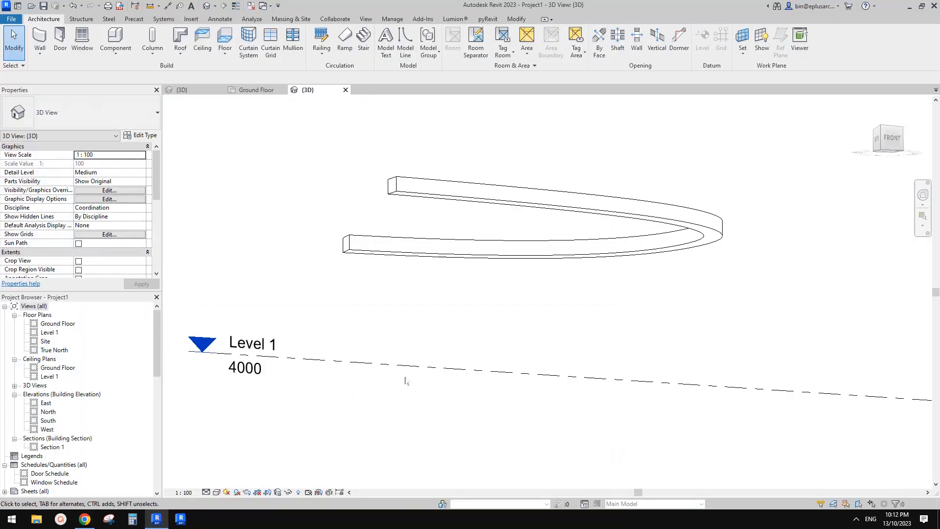
pyautogui.keyDown('shift'); pyautogui.moveTo(406, 380); pyautogui.dragTo(478, 250, button='middle'); pyautogui.keyUp('shift')
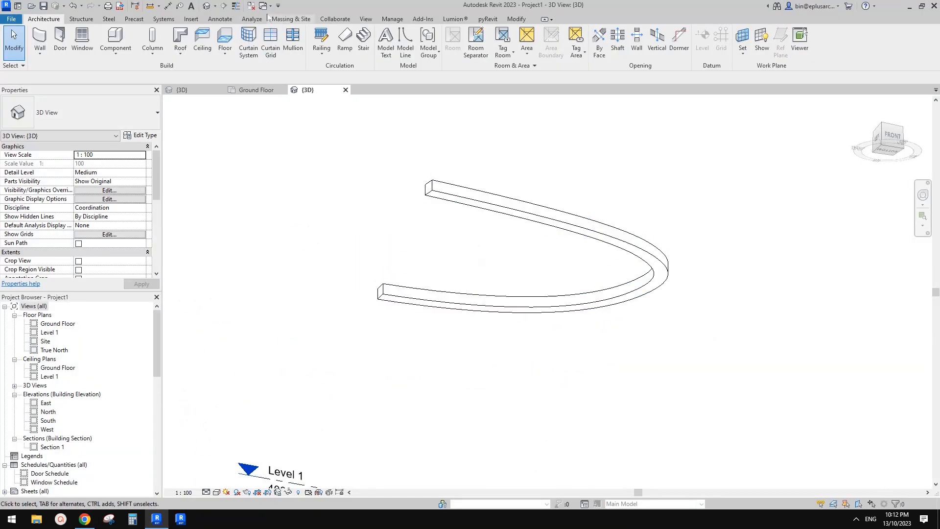
# - Close the inactive views, load the adaptive family into the project and place one instance on the roof's underside near its upper end
pyautogui.click(251, 6)
pyautogui.click(194, 92)
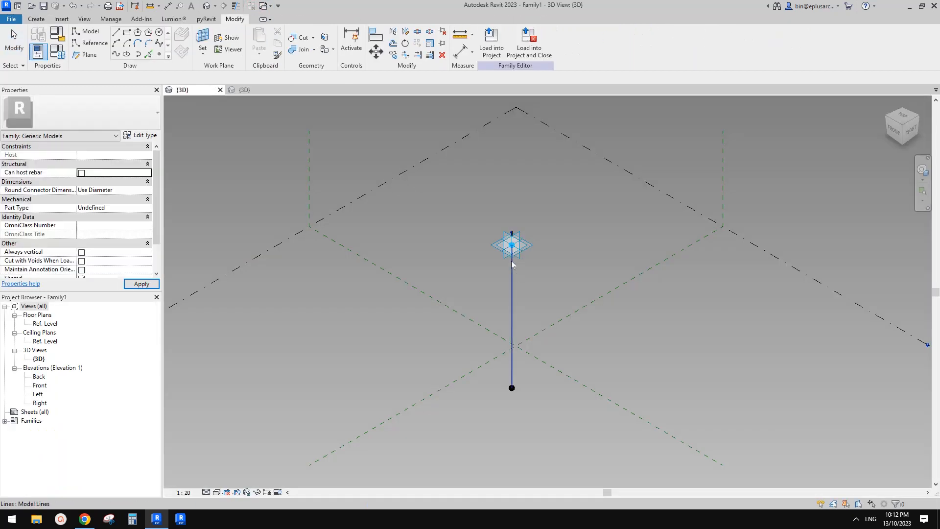
pyautogui.click(491, 43)
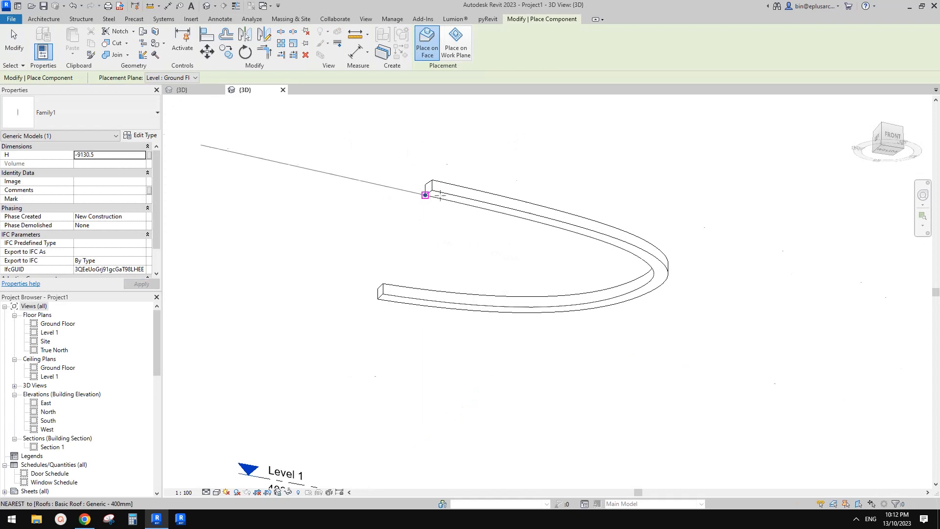
pyautogui.scroll(5, 440, 196)
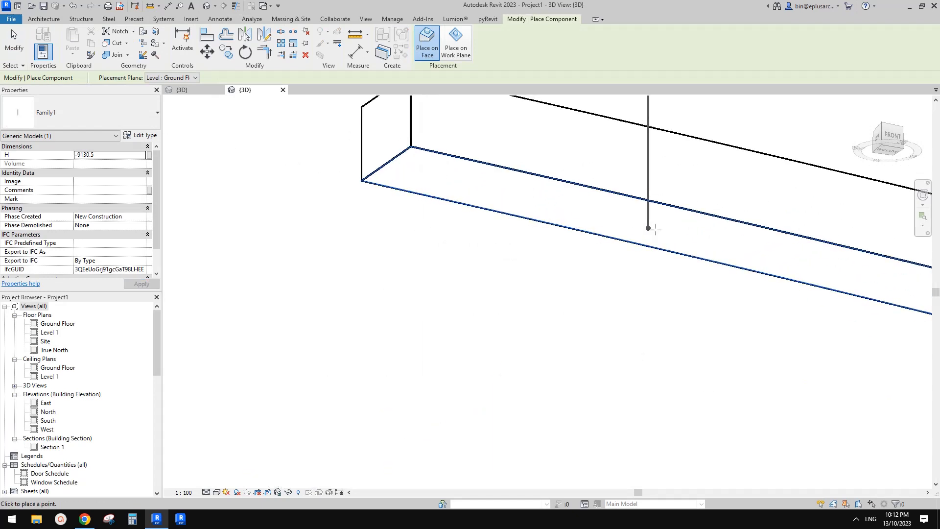
pyautogui.click(429, 177)
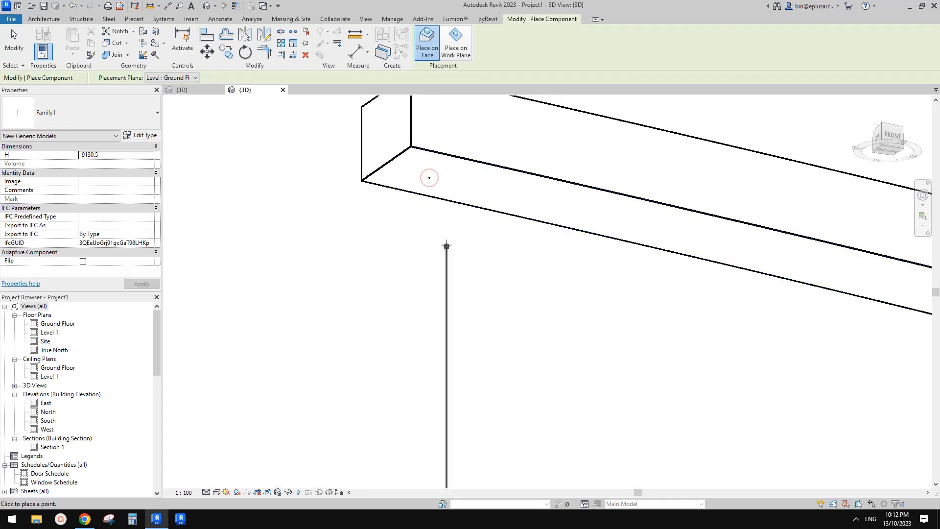
pyautogui.press('Escape')
# - Select the placed instance's adaptive point and examine how the pole line is oriented relative to the roof's underside
pyautogui.click(429, 179)
pyautogui.scroll(-3, 429, 178)
pyautogui.moveTo(430, 179); pyautogui.dragTo(435, 241, button='middle')
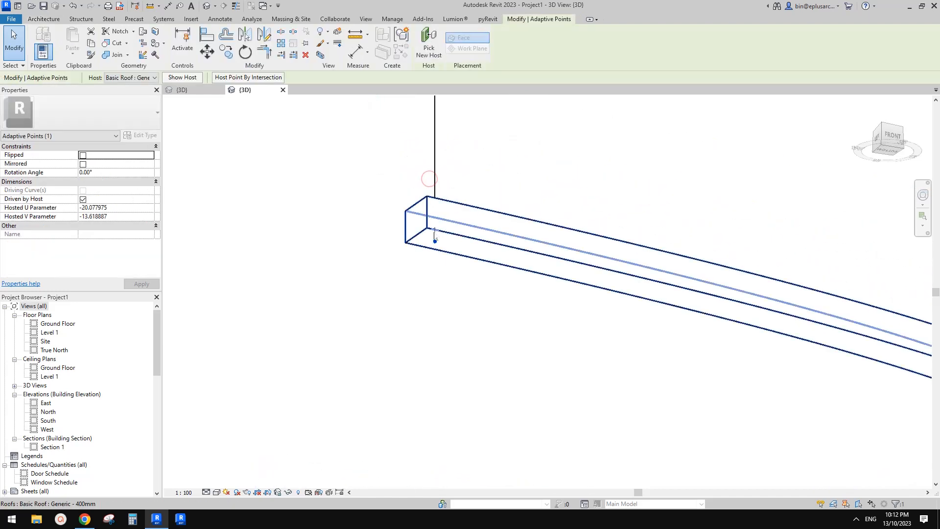
pyautogui.scroll(-3, 508, 266)
pyautogui.scroll(1, 525, 264)
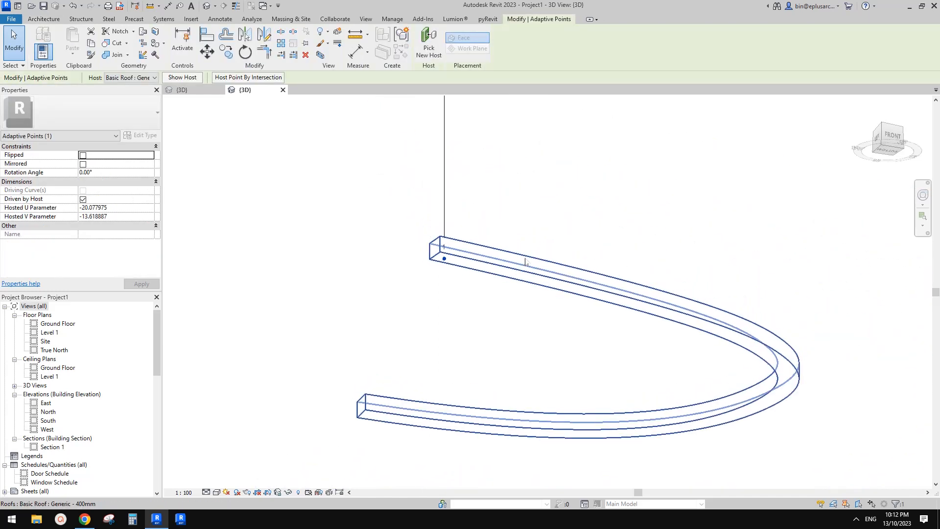
pyautogui.moveTo(525, 259); pyautogui.dragTo(524, 260, button='middle')
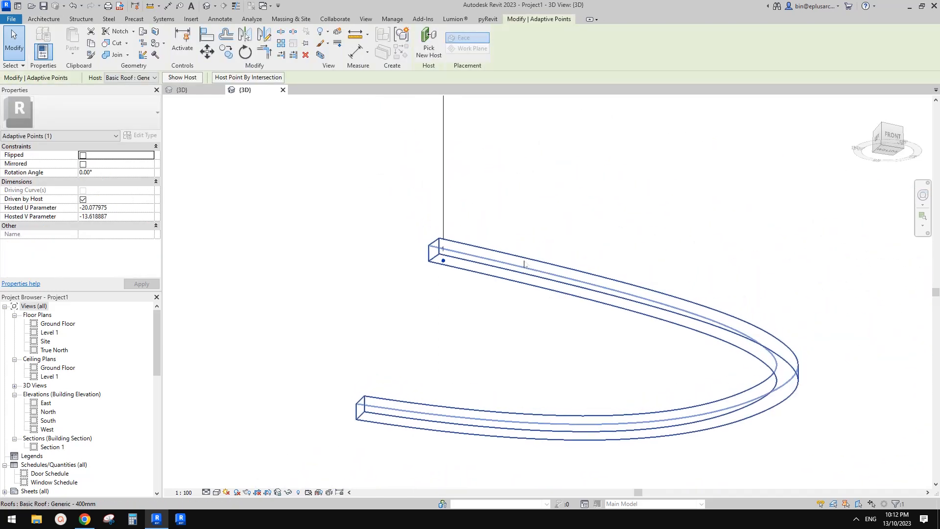
pyautogui.scroll(1, 509, 269)
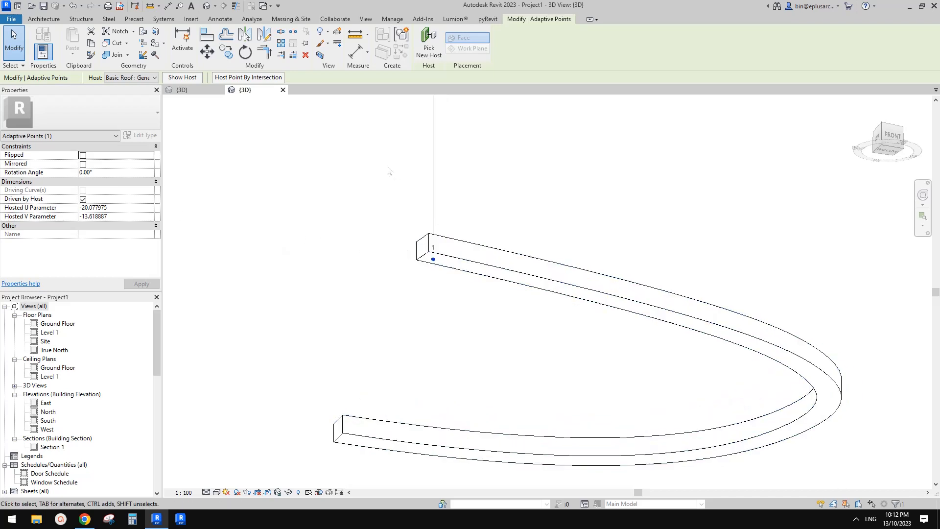
# - Turn on Always vertical in the adaptive family and reload it into the project, overwriting the existing version
pyautogui.click(182, 90)
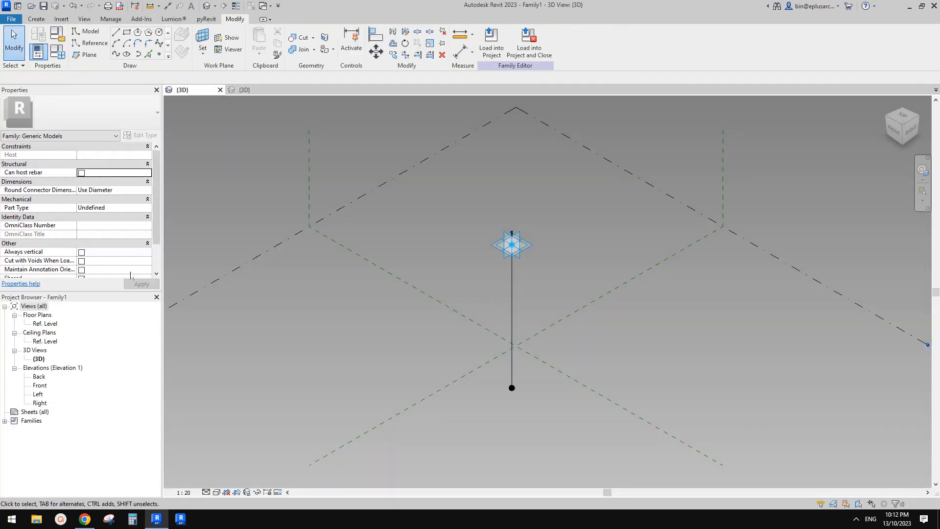
pyautogui.click(491, 40)
pyautogui.click(446, 230)
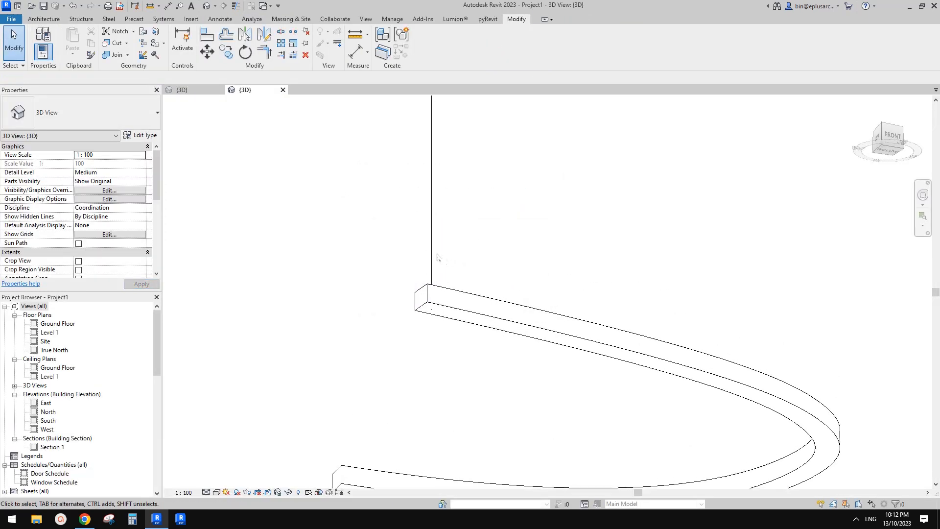
pyautogui.click(432, 256)
pyautogui.moveTo(467, 272); pyautogui.dragTo(482, 195, button='middle')
pyautogui.scroll(3, 482, 196)
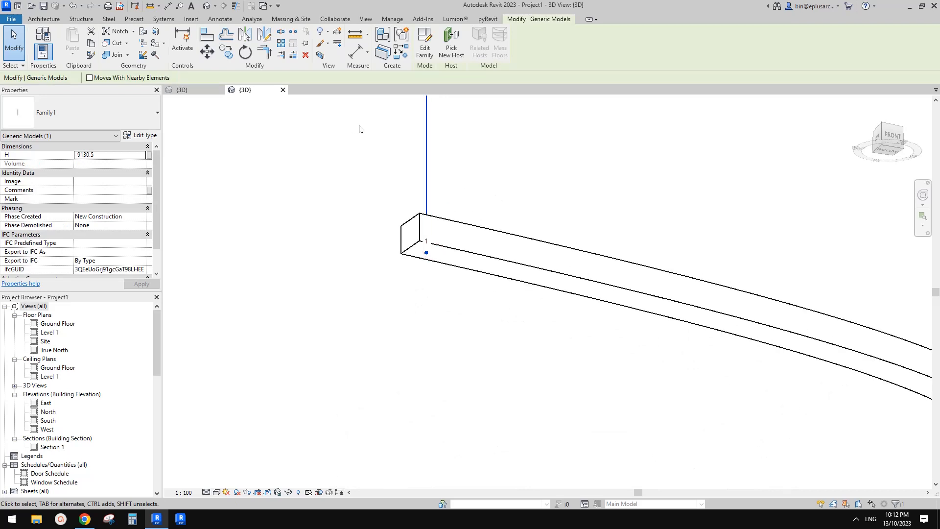
pyautogui.click(451, 42)
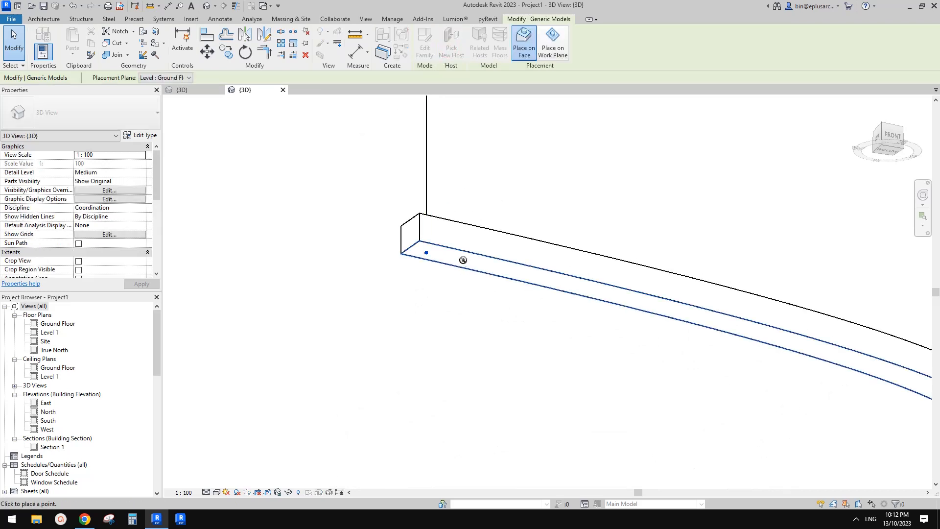
pyautogui.press('Escape')
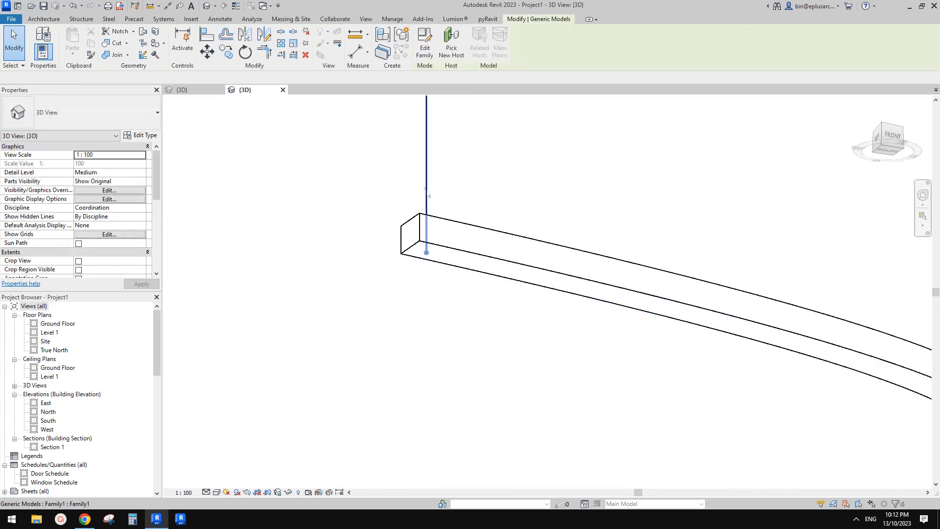
pyautogui.press('c')
pyautogui.press('s')
pyautogui.press('Escape')
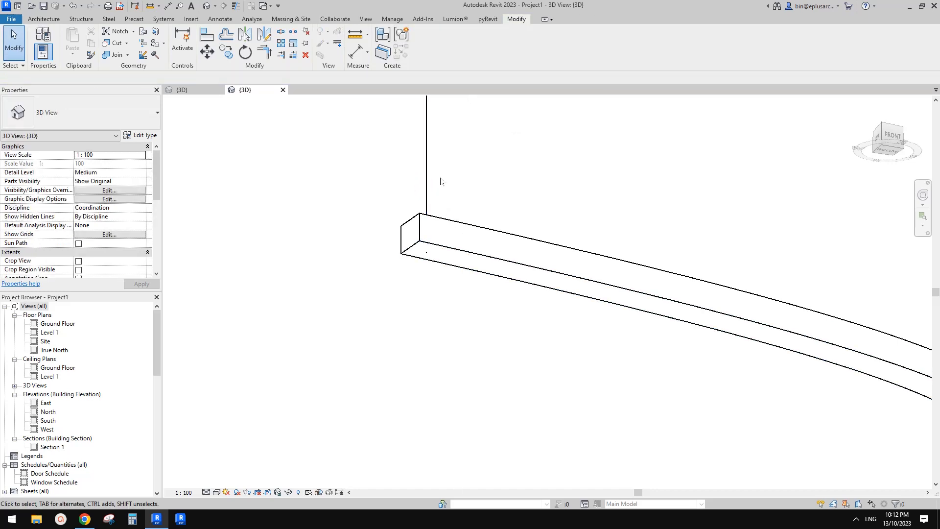
# - Turn off Always vertical in the adaptive family and set its H parameter to 9000
pyautogui.click(198, 90)
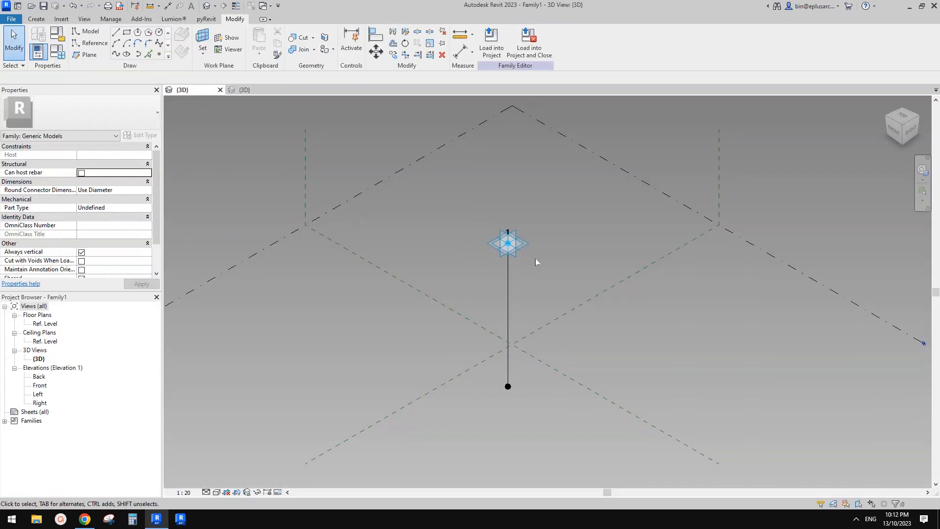
pyautogui.click(81, 252)
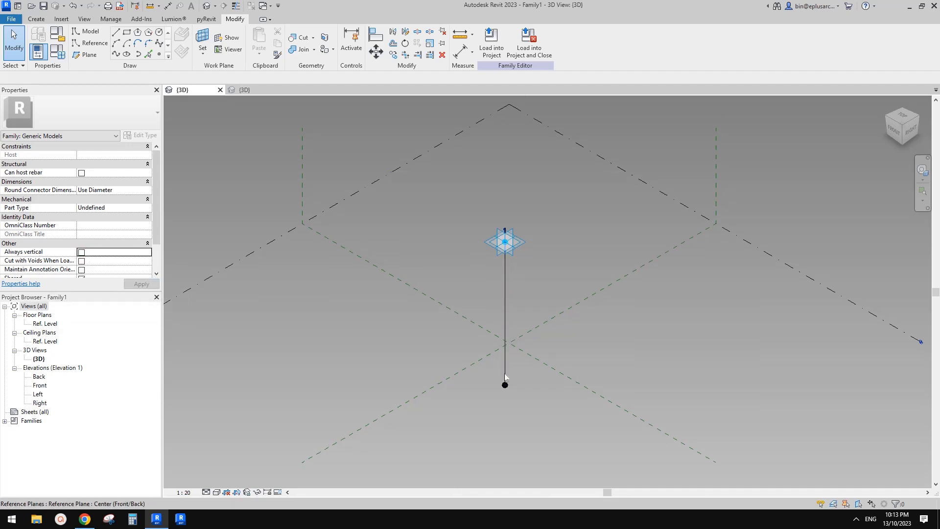
pyautogui.click(465, 385)
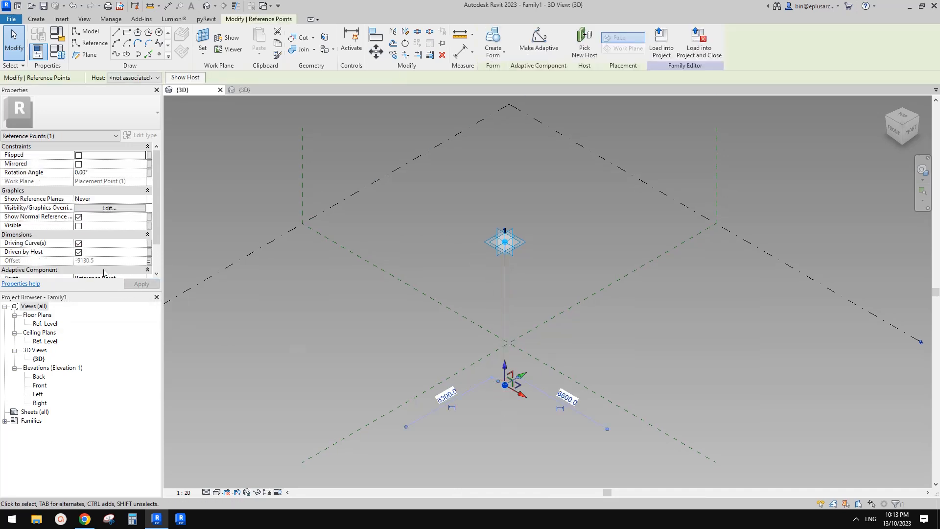
pyautogui.click(257, 212)
pyautogui.click(58, 54)
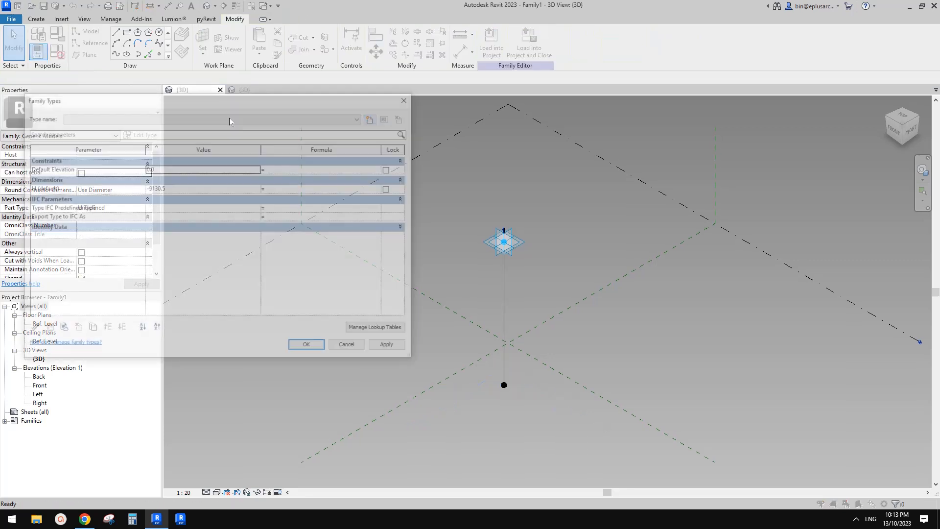
pyautogui.write('9000')
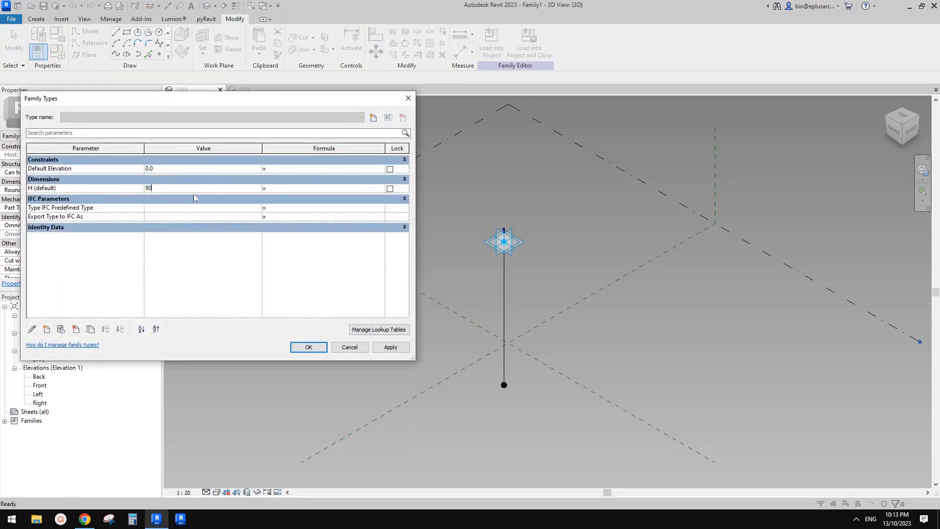
pyautogui.click(309, 347)
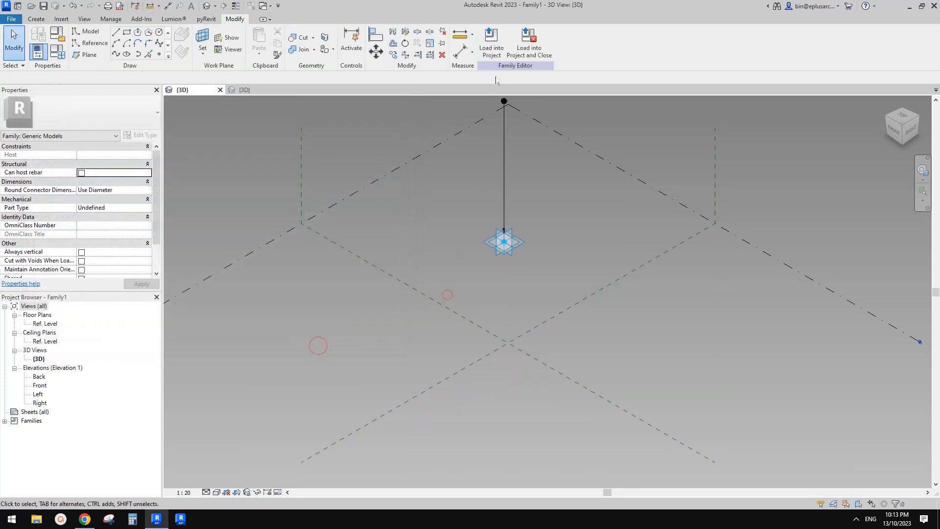
# - Reload the family into the project, overwriting the existing version, and set the placed instance's H to 9000
pyautogui.click(492, 42)
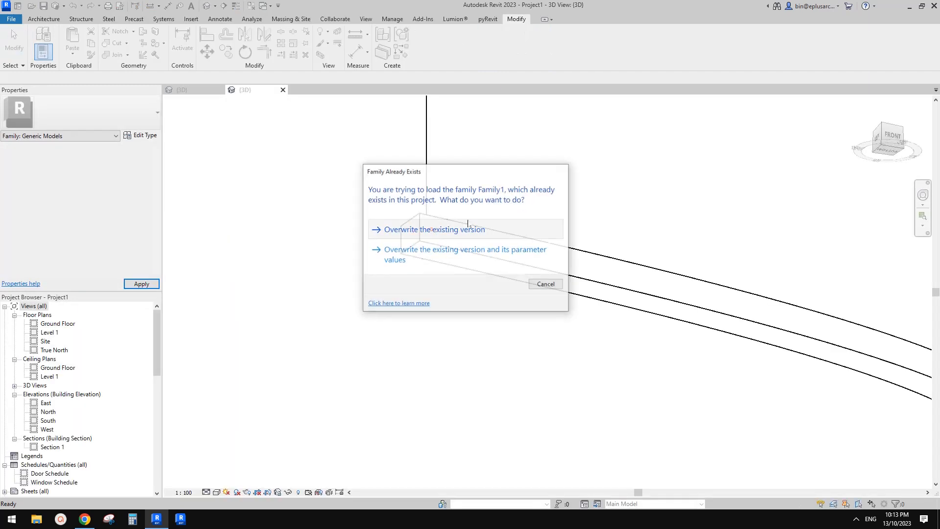
pyautogui.click(431, 223)
pyautogui.click(429, 179)
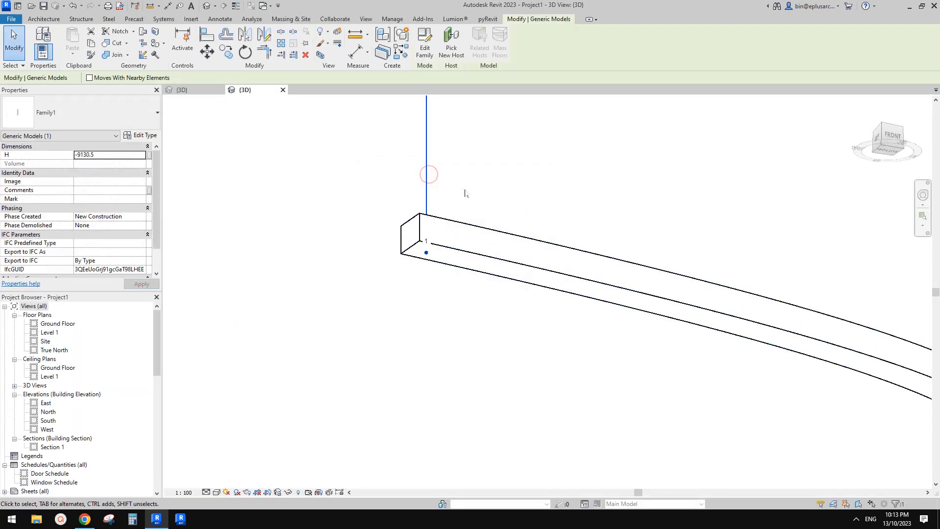
pyautogui.click(108, 158)
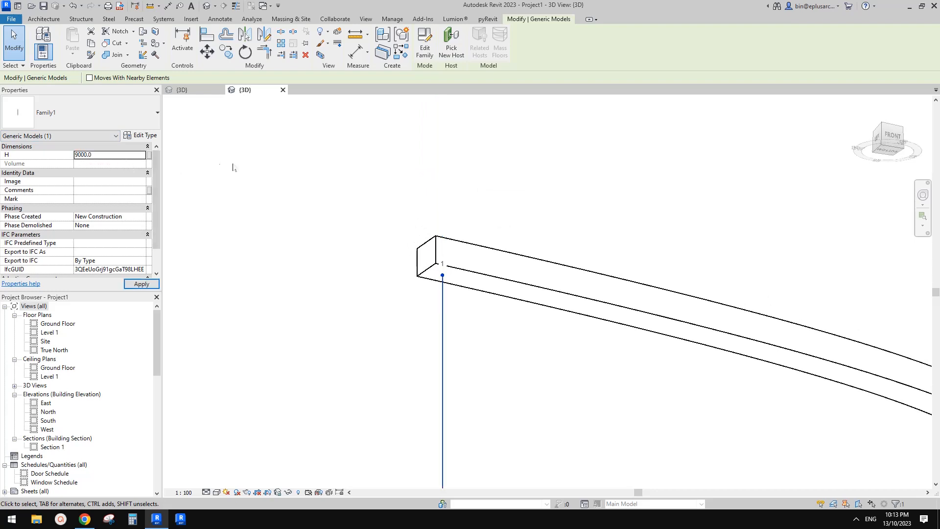
pyautogui.moveTo(417, 255); pyautogui.dragTo(411, 228, button='middle')
pyautogui.scroll(-1, 411, 229)
pyautogui.press('Escape')
pyautogui.click(430, 282)
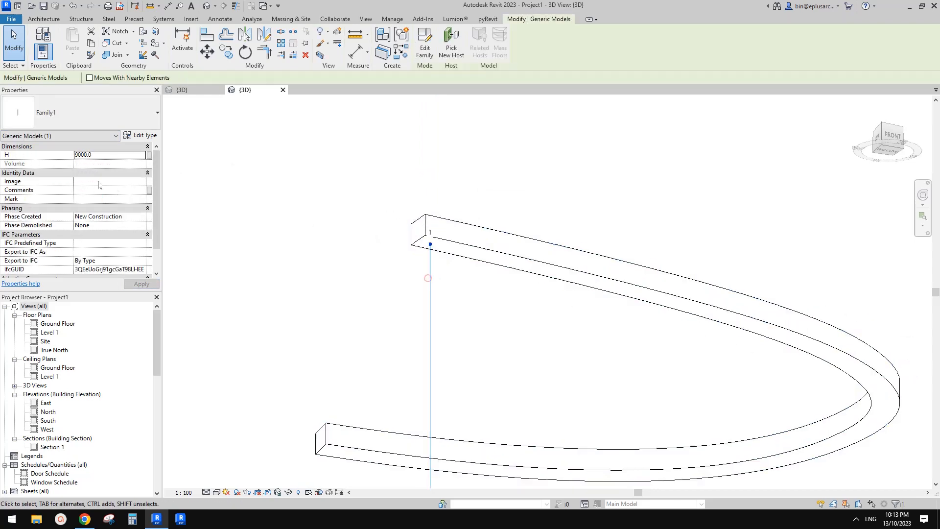
pyautogui.keyDown('shift'); pyautogui.moveTo(430, 282); pyautogui.dragTo(462, 227, button='middle'); pyautogui.keyUp('shift')
pyautogui.press('Escape')
# - Place six more instances of the pole family at uneven spacing along the roof's underside from its upper end
pyautogui.click(429, 169)
pyautogui.scroll(3, 483, 230)
pyautogui.press('c')
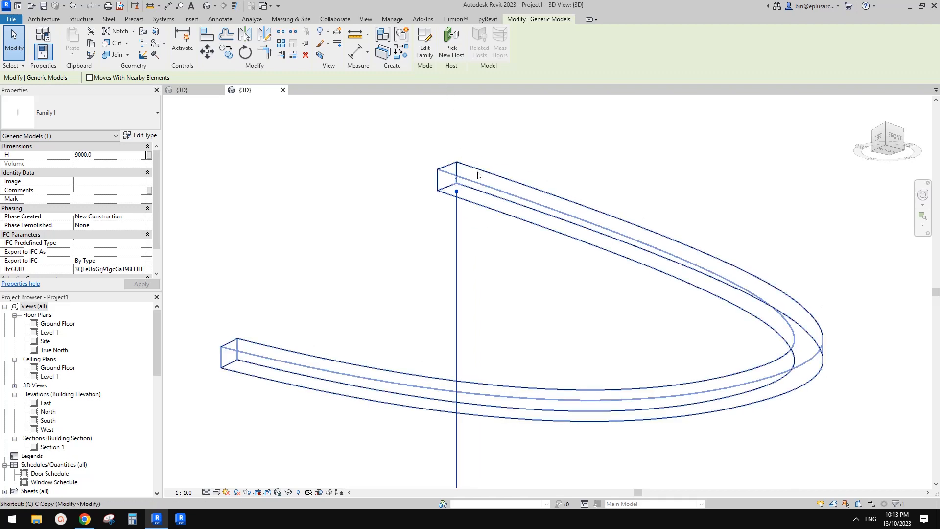
pyautogui.press('m')
pyautogui.scroll(2, 492, 200)
pyautogui.click(474, 198)
pyautogui.click(511, 210)
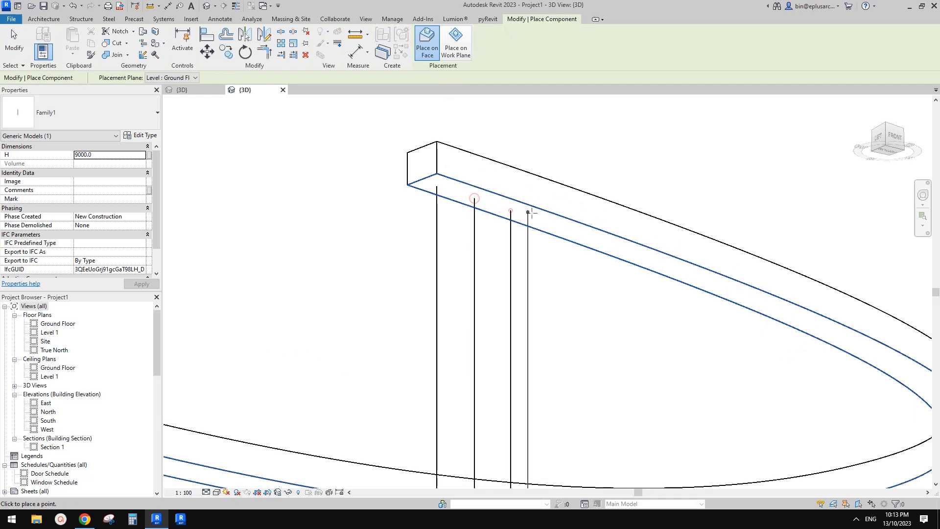
pyautogui.click(533, 214)
pyautogui.click(573, 226)
pyautogui.click(611, 241)
pyautogui.click(630, 248)
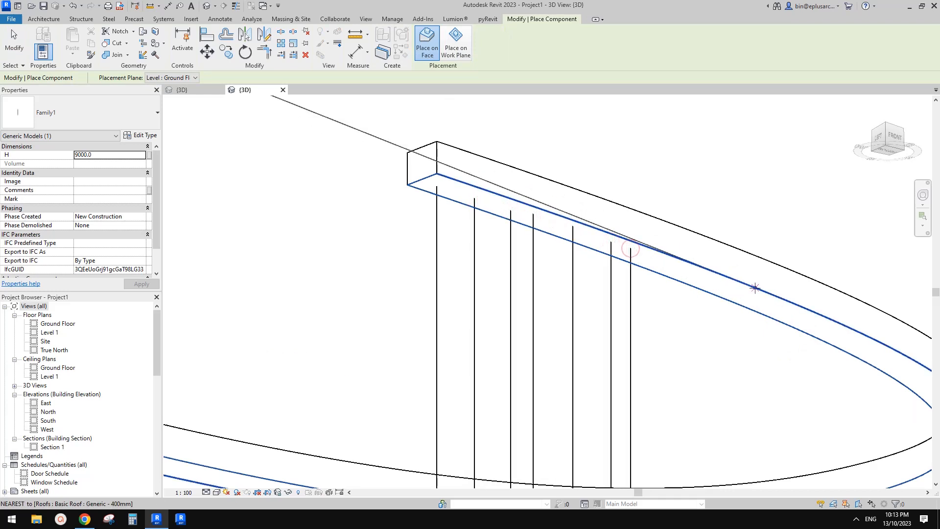
pyautogui.press('Escape')
# - Delete all pole family instances from the roof's underside
pyautogui.press('e')
pyautogui.scroll(-2, 382, 287)
pyautogui.moveTo(478, 297); pyautogui.dragTo(496, 258, button='middle')
pyautogui.scroll(-2, 496, 259)
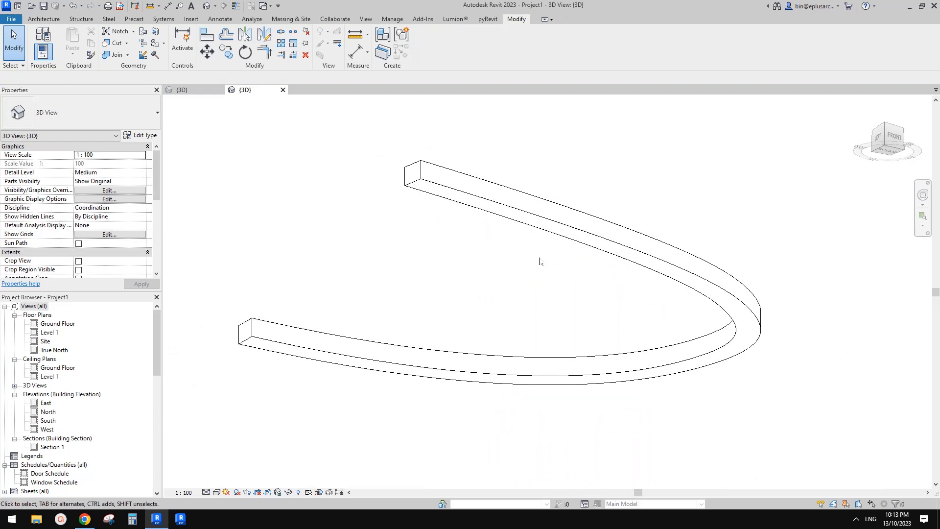
pyautogui.moveTo(517, 264); pyautogui.dragTo(528, 269, button='middle')
# - Start a new in-place model with the Mass family category, accepting the default name
pyautogui.click(42, 19)
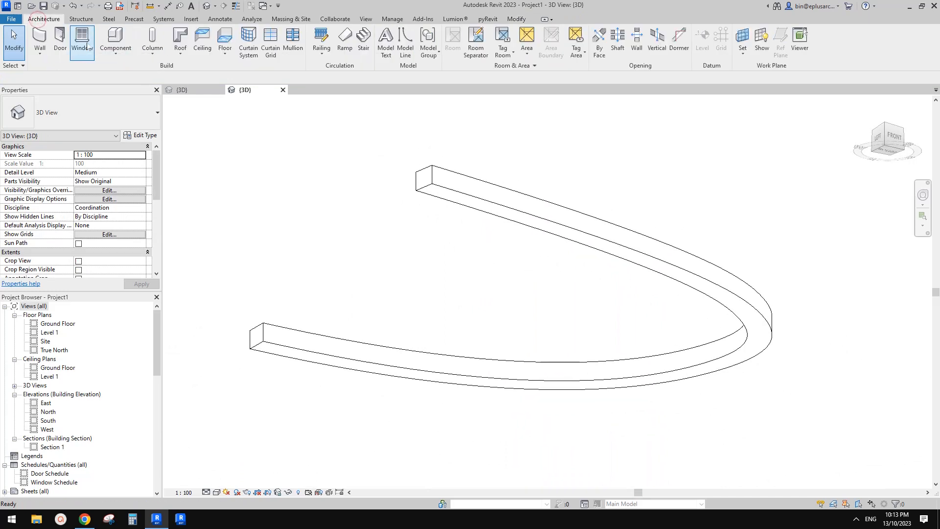
pyautogui.click(115, 53)
pyautogui.click(137, 96)
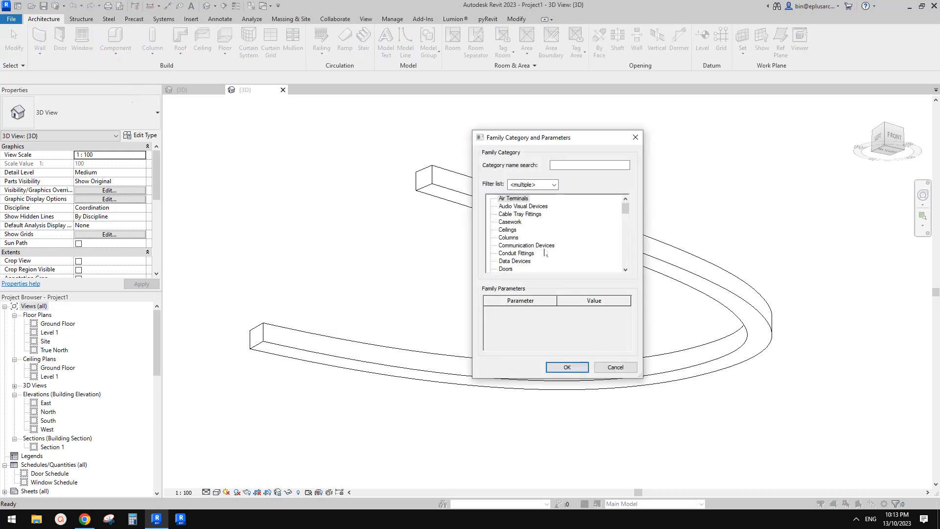
pyautogui.click(507, 230)
pyautogui.press('m')
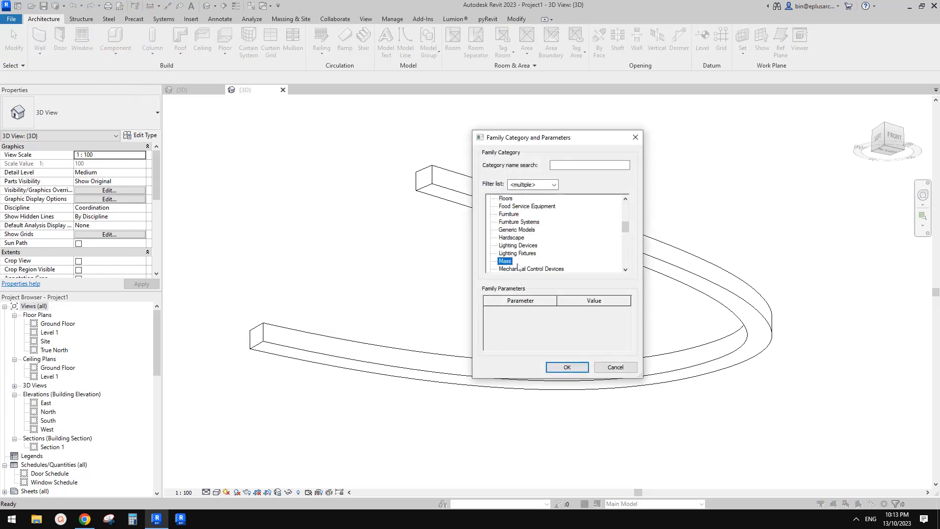
pyautogui.click(581, 368)
pyautogui.press('Return')
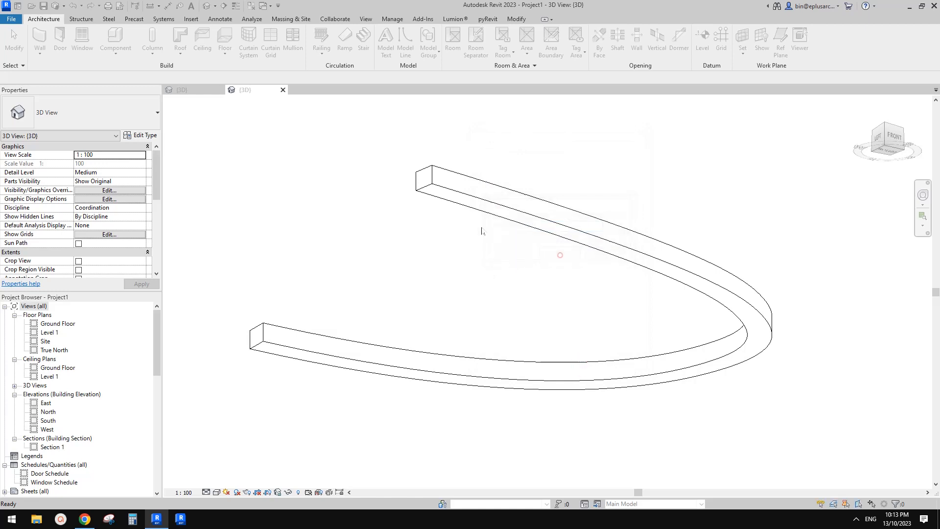
# - Start picking edges as reference lines, using the underside face of the curved roof as the work plane
pyautogui.scroll(1, 442, 236)
pyautogui.moveTo(442, 235); pyautogui.dragTo(507, 223, button='middle')
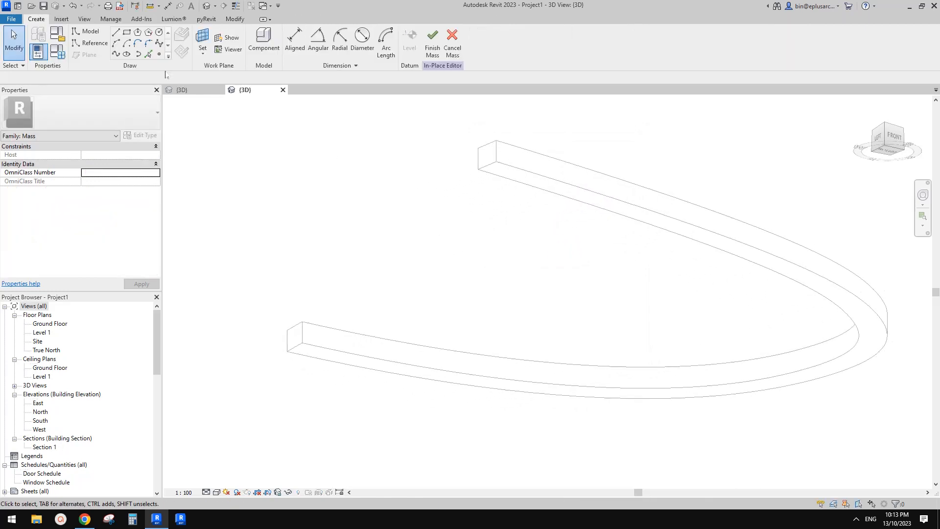
pyautogui.click(148, 54)
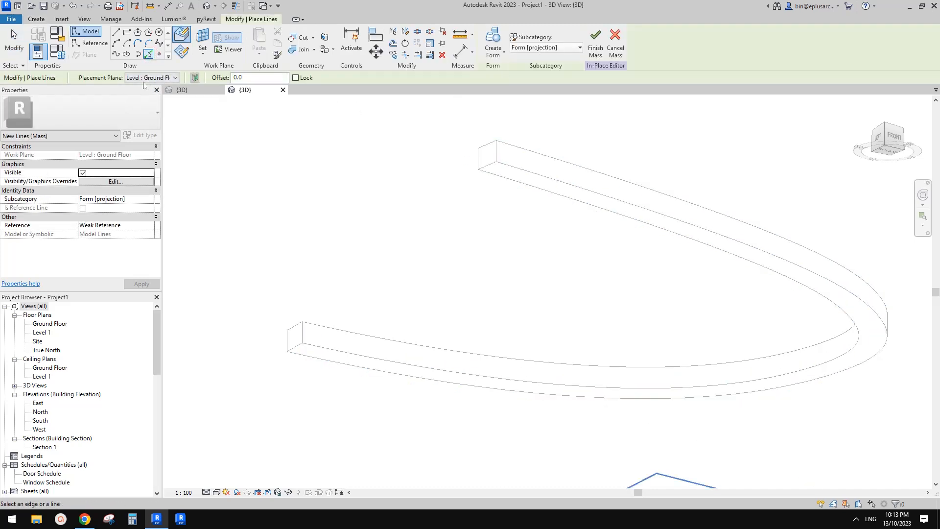
pyautogui.click(90, 44)
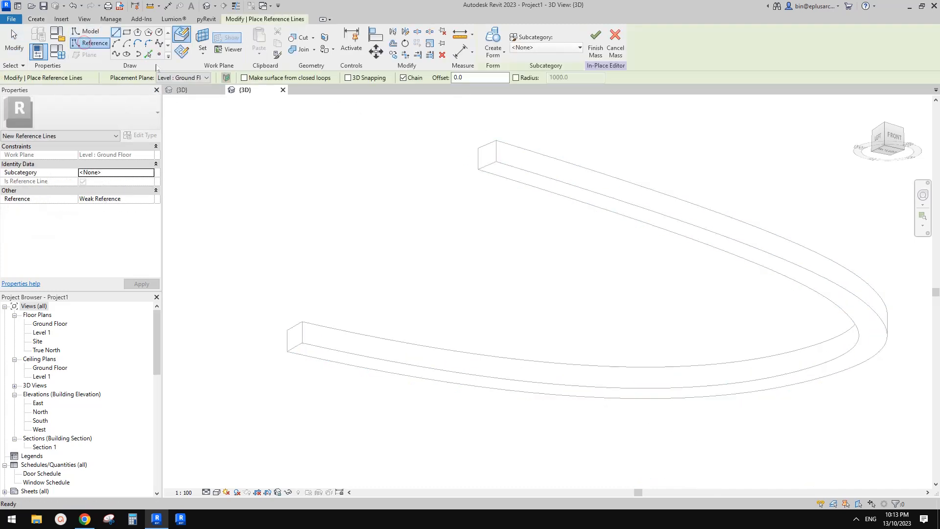
pyautogui.click(148, 54)
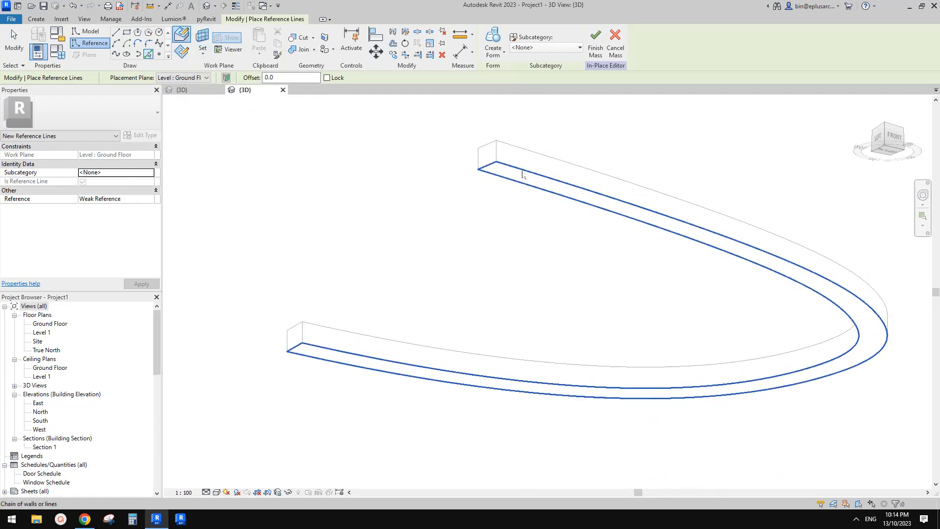
pyautogui.moveTo(540, 245); pyautogui.dragTo(538, 247, button='middle')
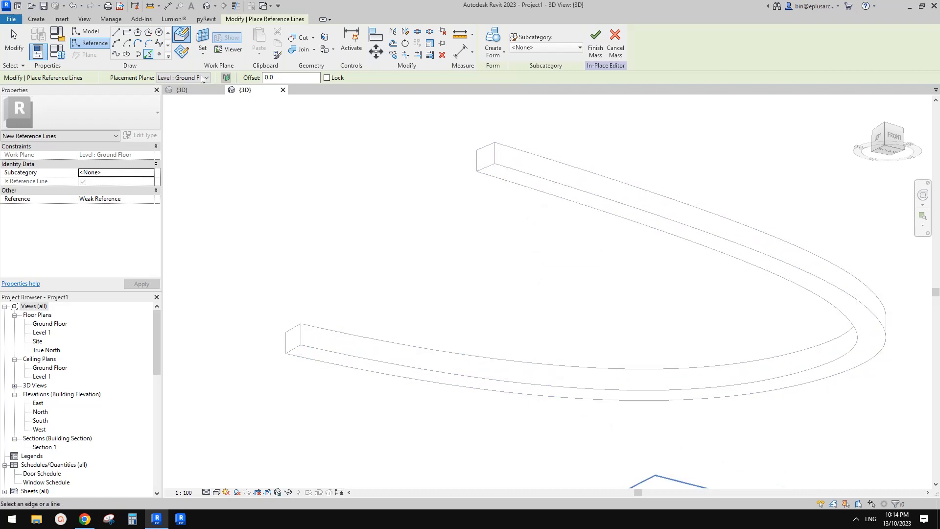
pyautogui.press('Escape')
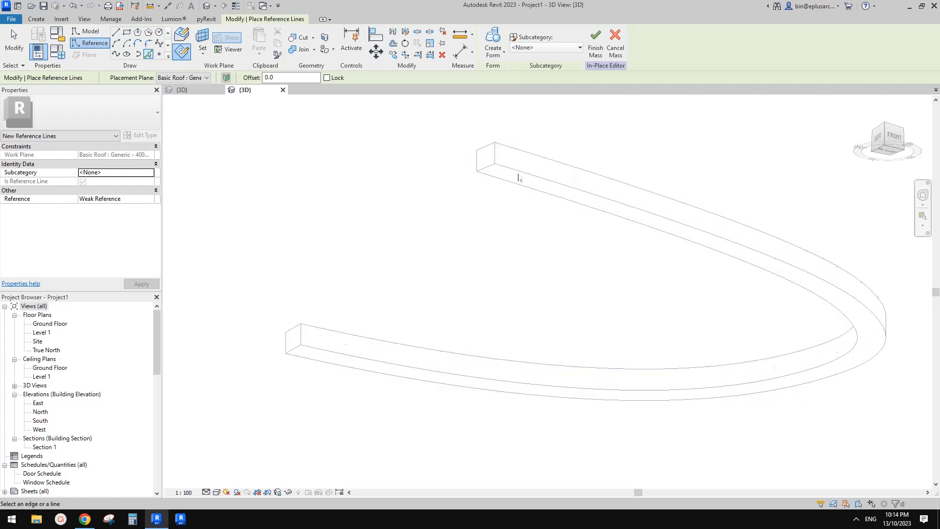
# - Create a reference line along the roof's underside by picking its bottom edge with an offset of 250
pyautogui.moveTo(281, 80); pyautogui.dragTo(231, 80)
pyautogui.write('250')
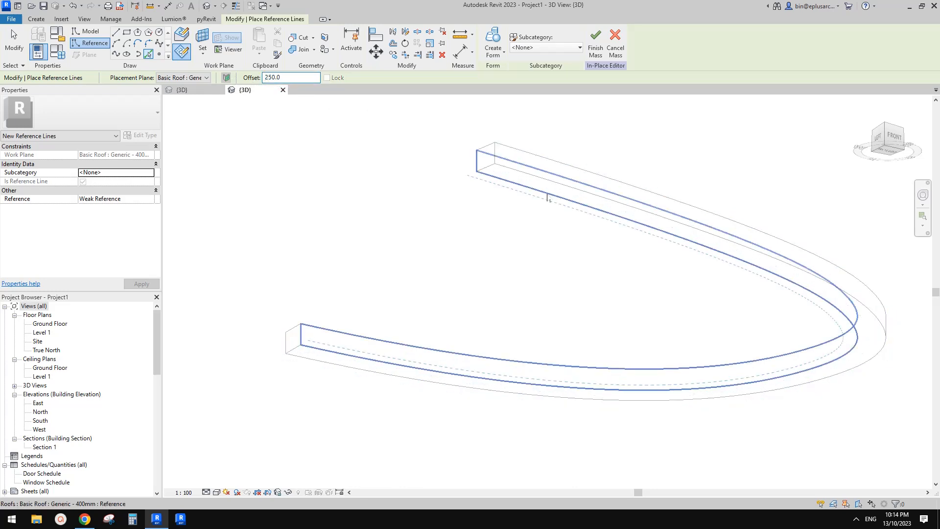
pyautogui.scroll(3, 547, 194)
pyautogui.scroll(-3, 549, 195)
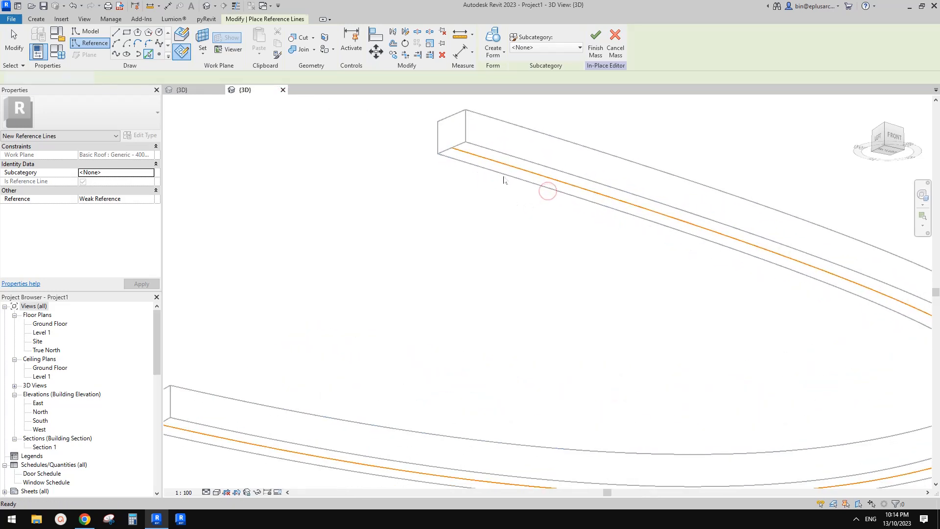
# - Select the curved reference line on the roof's underside and divide it as a path
pyautogui.click(503, 178)
pyautogui.scroll(-2, 503, 166)
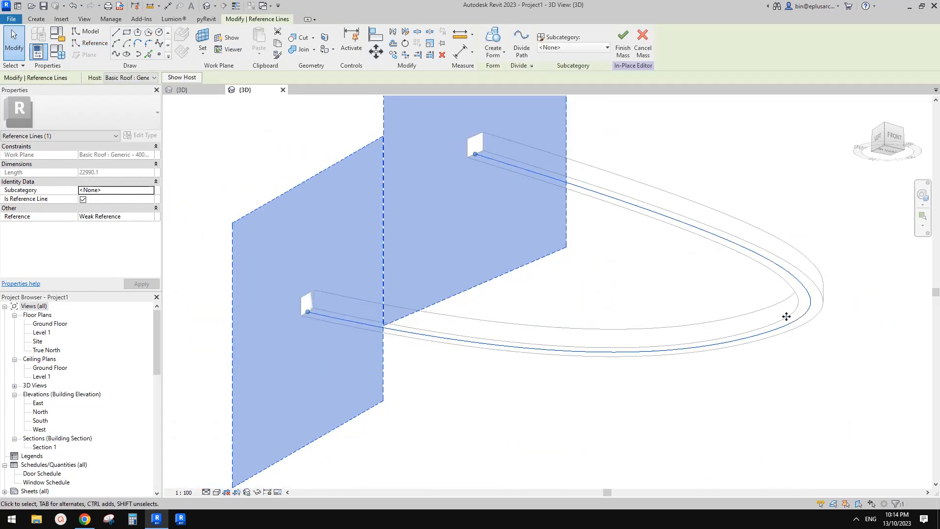
pyautogui.keyDown('shift'); pyautogui.moveTo(760, 315); pyautogui.dragTo(536, 246, button='middle'); pyautogui.keyUp('shift')
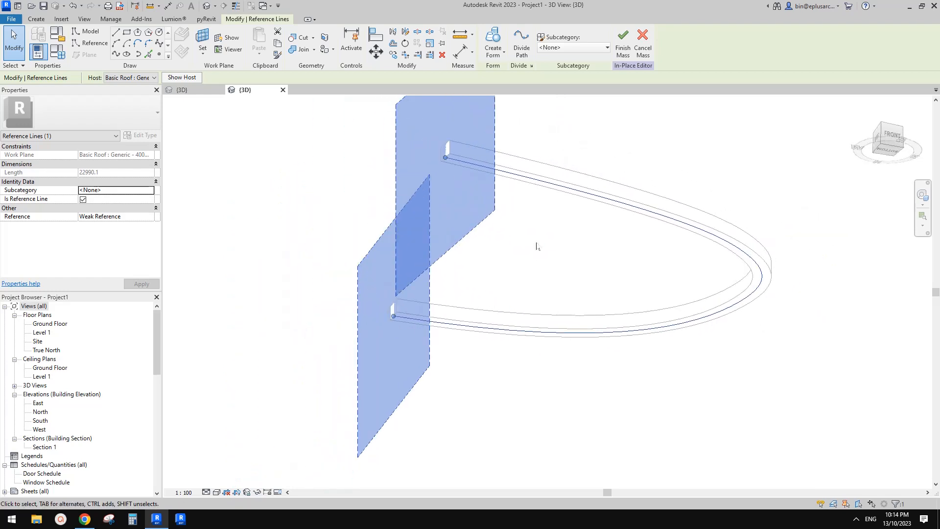
pyautogui.click(580, 213)
pyautogui.click(579, 214)
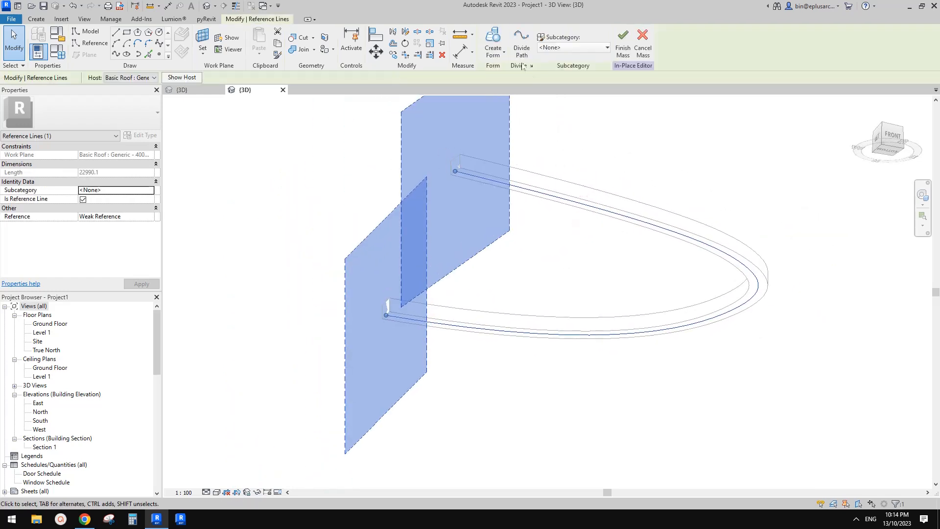
pyautogui.click(521, 49)
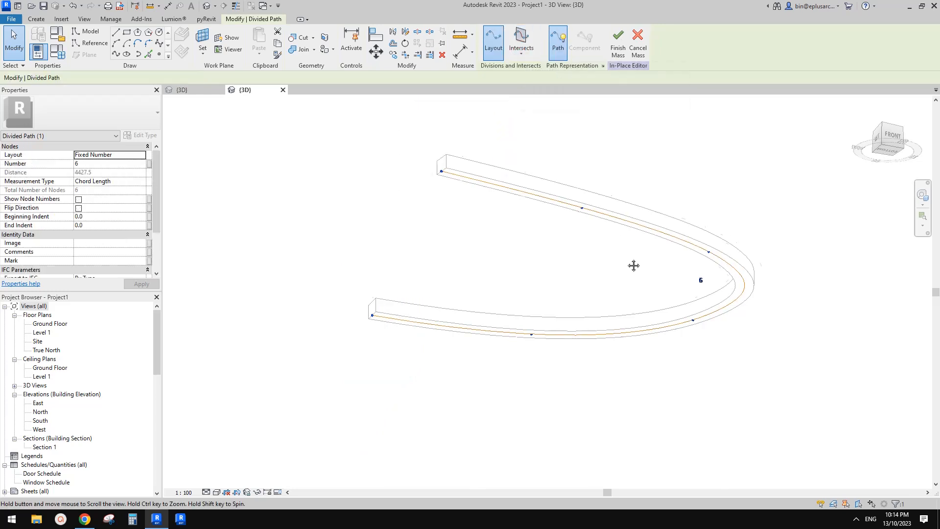
# - Set the divided path's number of nodes to 30
pyautogui.moveTo(633, 266); pyautogui.dragTo(630, 265, button='middle')
pyautogui.click(696, 280)
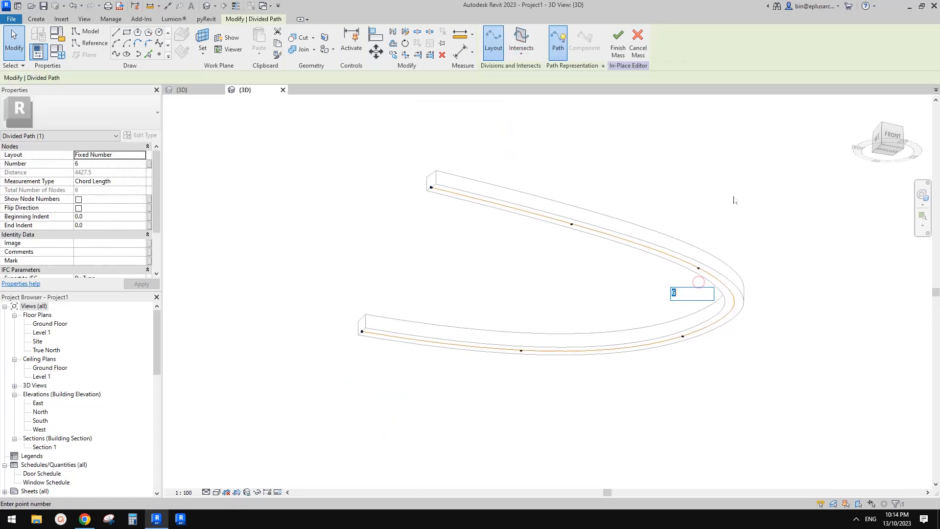
pyautogui.write('30')
pyautogui.press('Return')
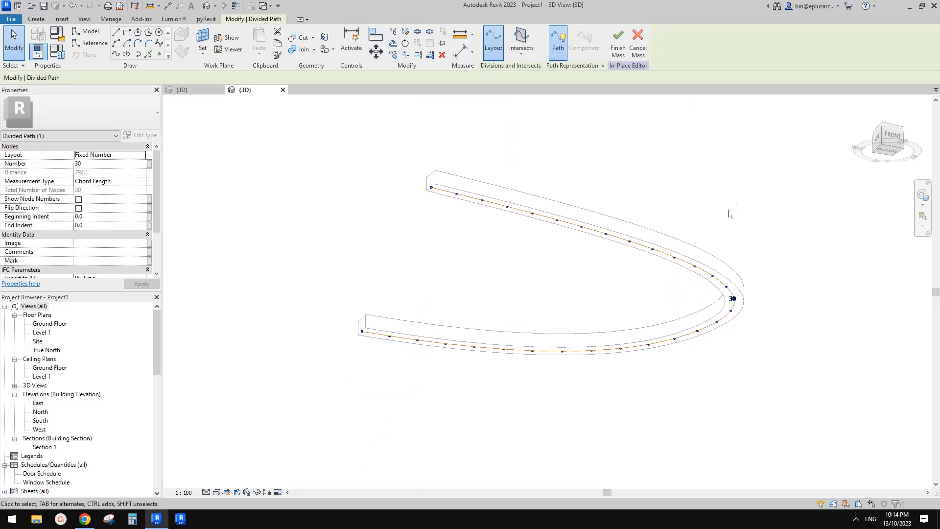
# - Change the divided path's layout to Maximum Distance and set the maximum distance to 500
pyautogui.click(122, 154)
pyautogui.click(141, 154)
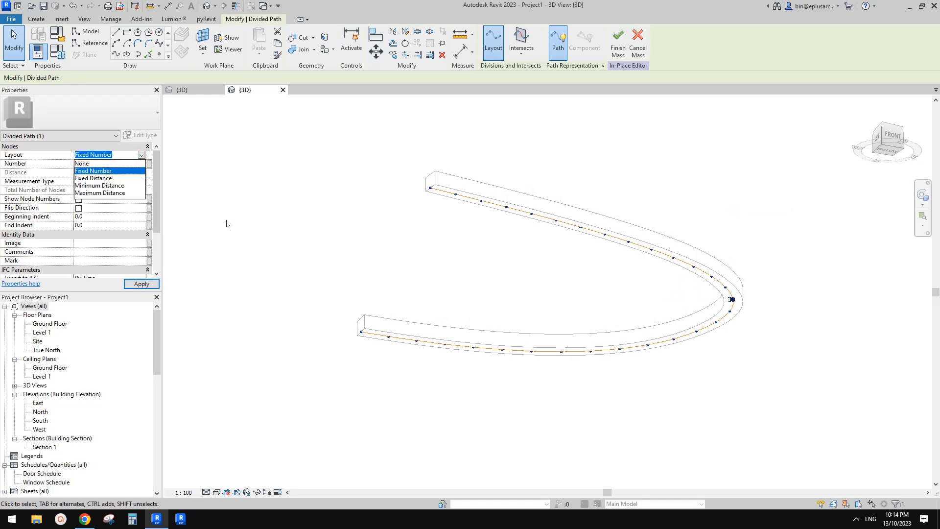
pyautogui.click(100, 193)
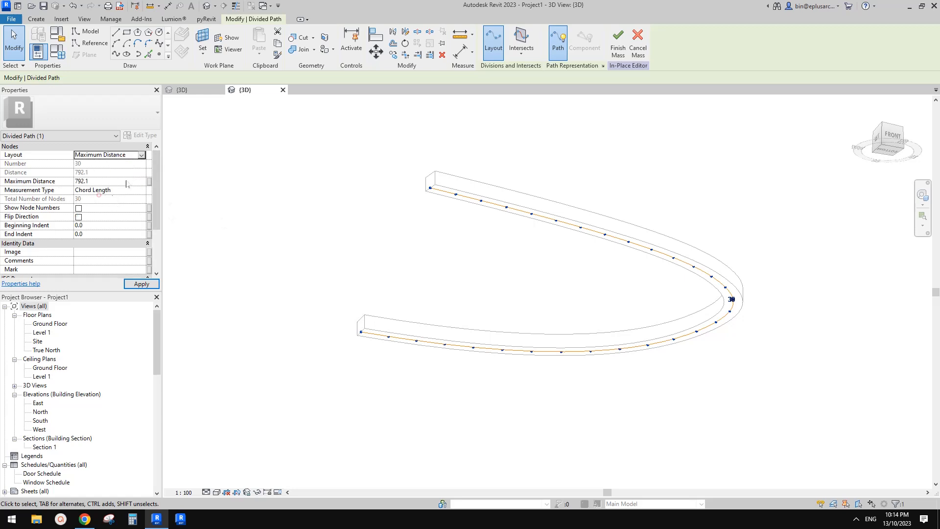
pyautogui.click(109, 181)
pyautogui.write('5')
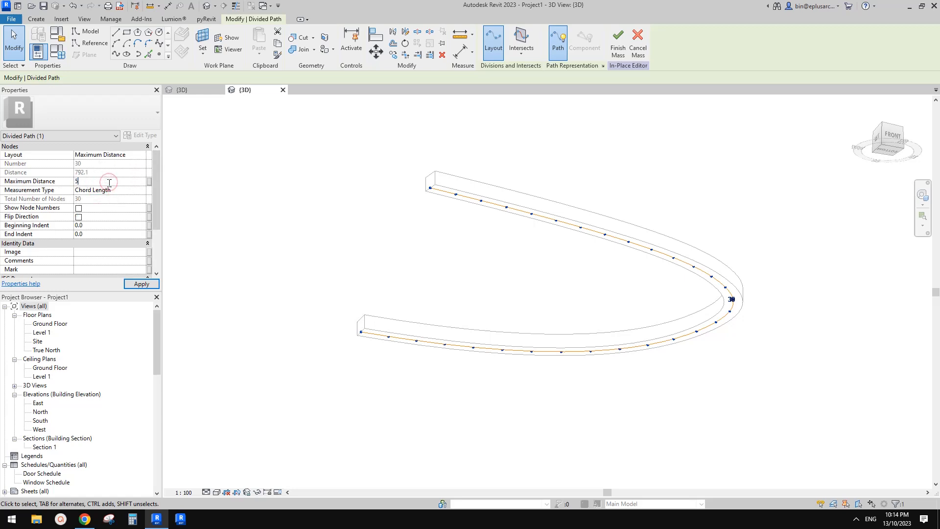
pyautogui.write('00')
pyautogui.press('Return')
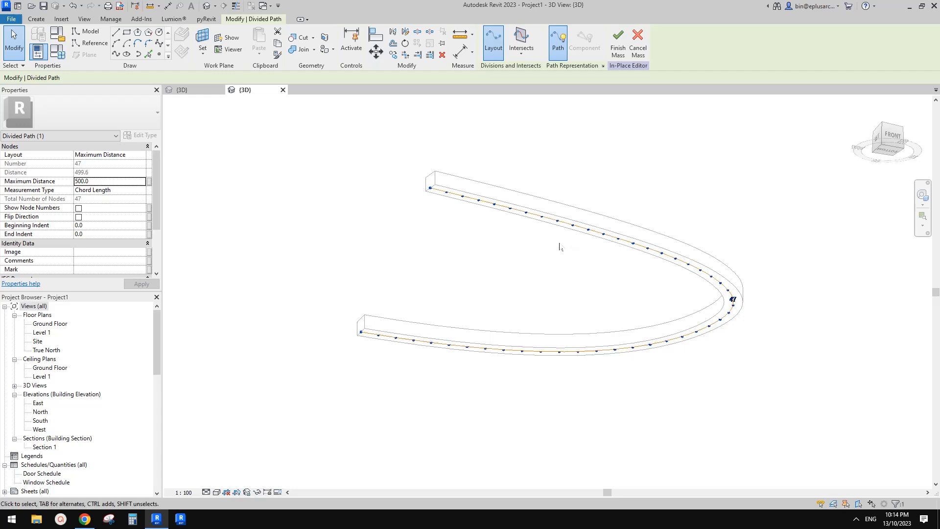
# - Place one Family1 pole component on the fifth node from the upper end of the divided path and select it
pyautogui.scroll(-1, 561, 246)
pyautogui.moveTo(570, 258)
pyautogui.keyDown('shift'); pyautogui.mouseDown(button='middle')
pyautogui.moveTo(542, 254)
pyautogui.moveTo(553, 258)
pyautogui.mouseUp(button='middle'); pyautogui.keyUp('shift')
pyautogui.scroll(2, 549, 245)
pyautogui.click(38, 19)
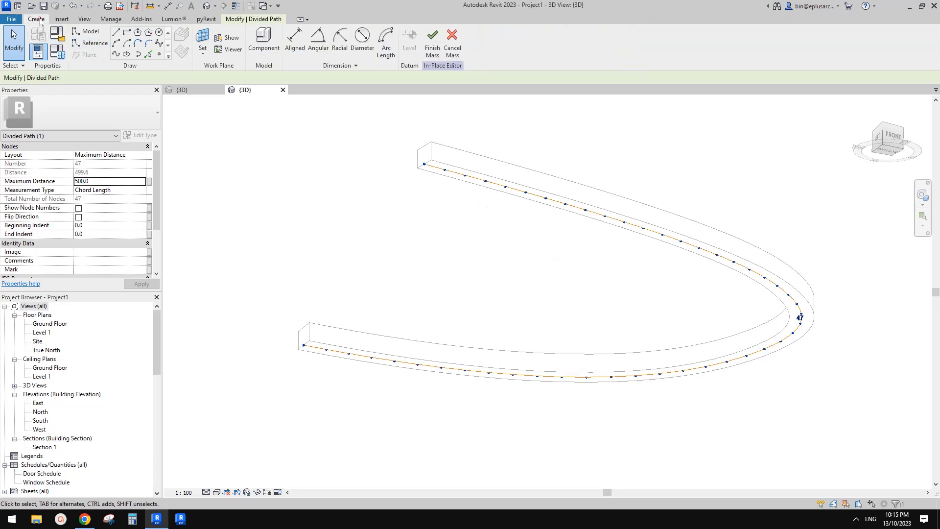
pyautogui.click(263, 40)
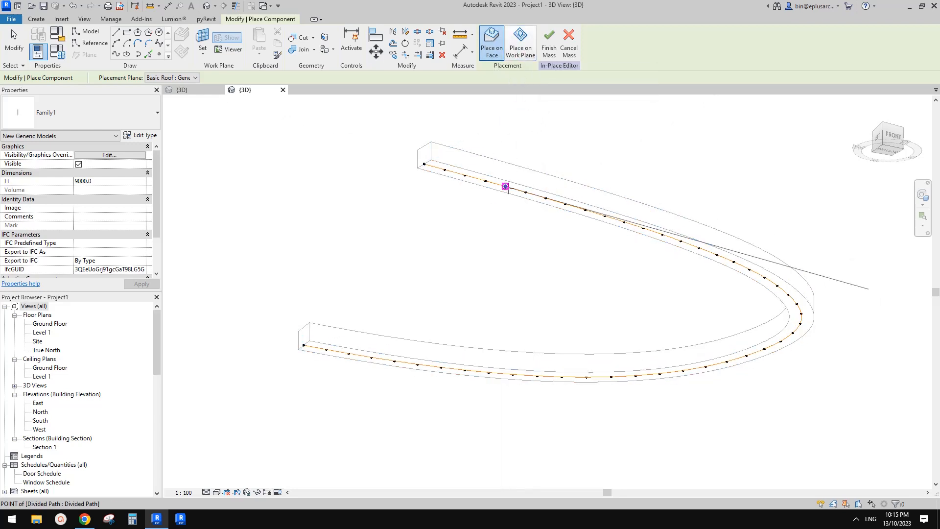
pyautogui.click(505, 186)
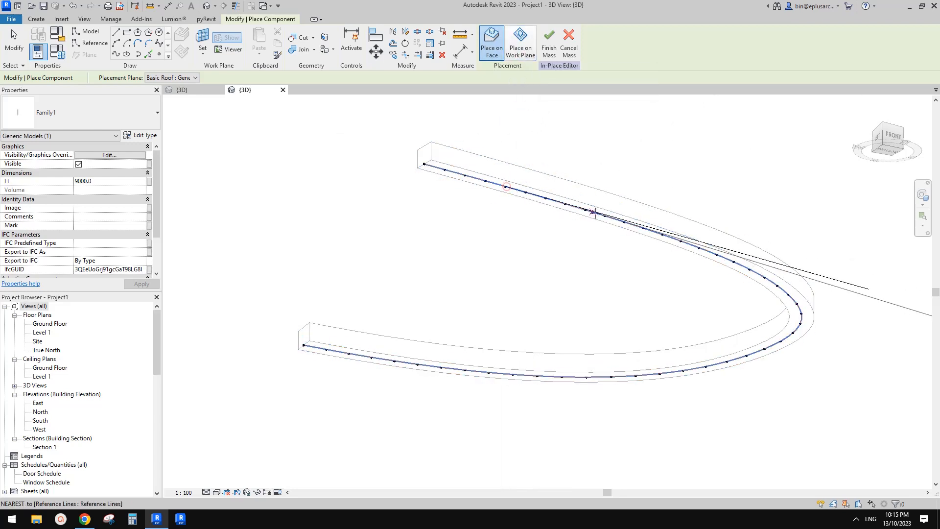
pyautogui.press('Escape')
pyautogui.click(833, 278)
pyautogui.moveTo(834, 268); pyautogui.dragTo(808, 269, button='middle')
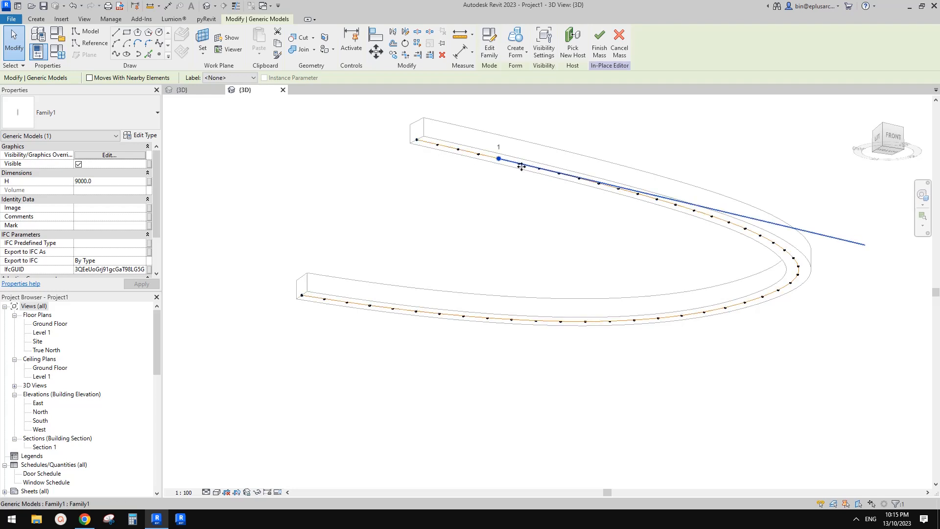
pyautogui.moveTo(523, 178); pyautogui.dragTo(524, 180, button='middle')
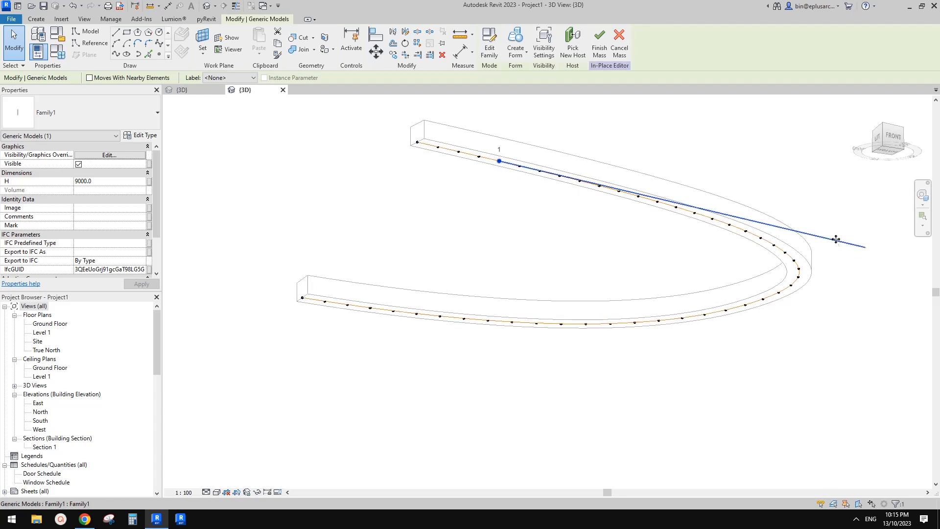
# - Turn on Always vertical in the pole family and reload it into the project, overwriting the existing version
pyautogui.click(208, 93)
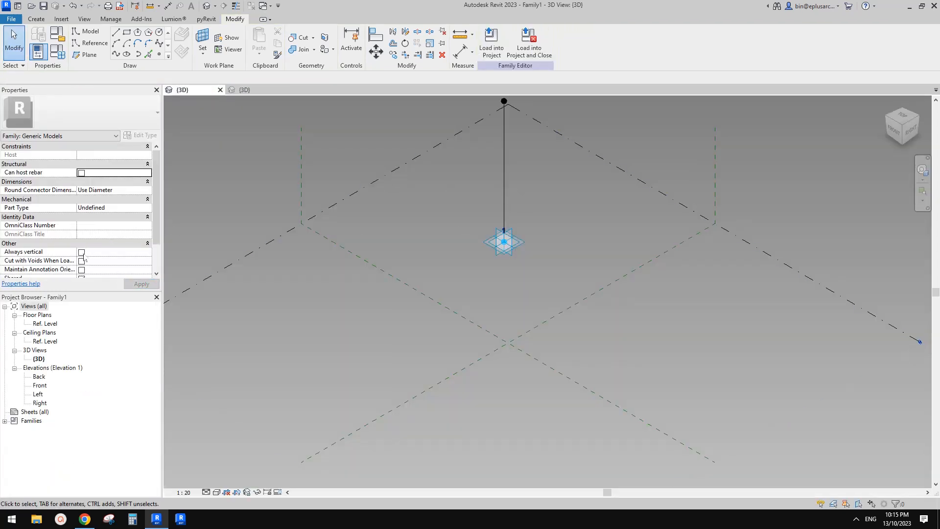
pyautogui.click(81, 252)
pyautogui.click(509, 39)
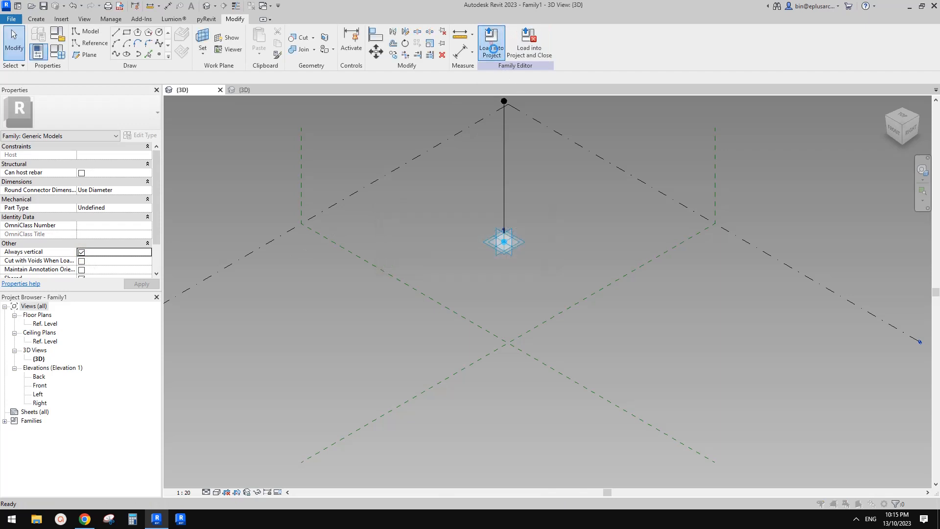
pyautogui.click(491, 48)
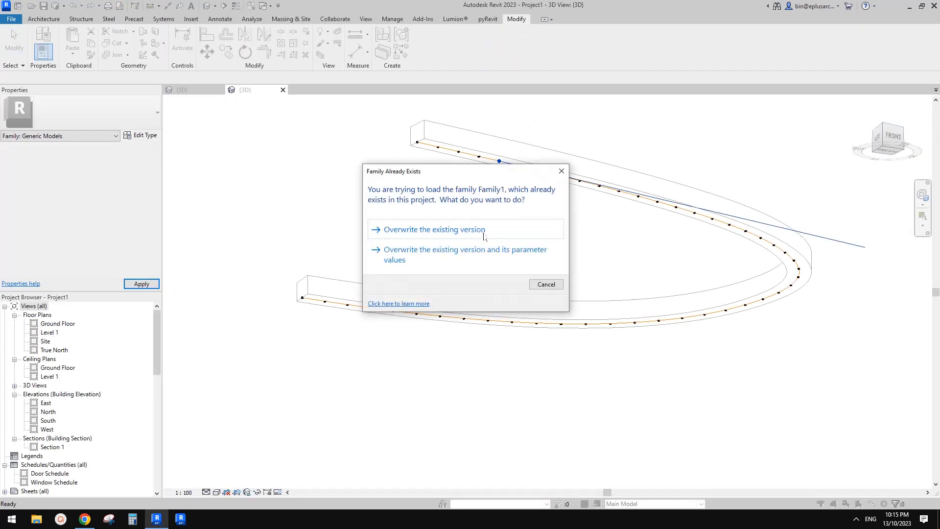
pyautogui.click(484, 234)
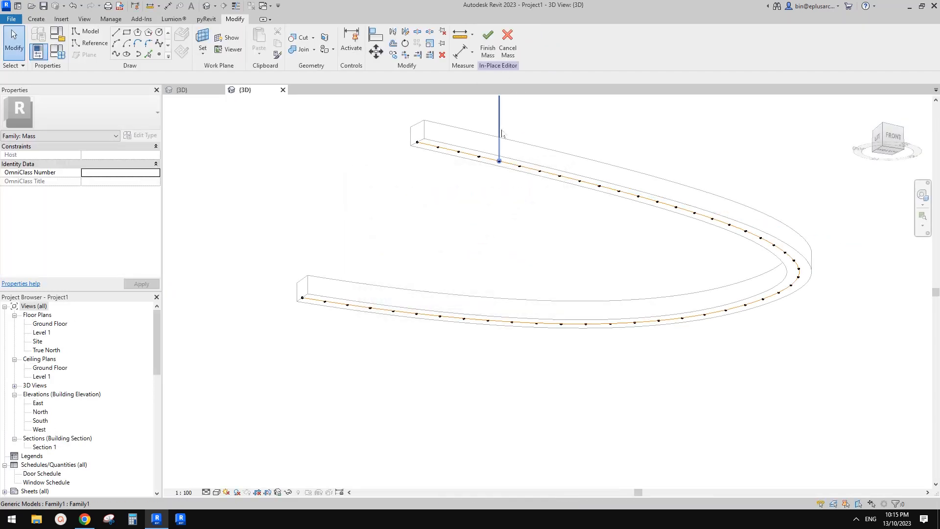
# - Set the placed pole's H to -9000 so that it hangs down from the roof
pyautogui.click(500, 134)
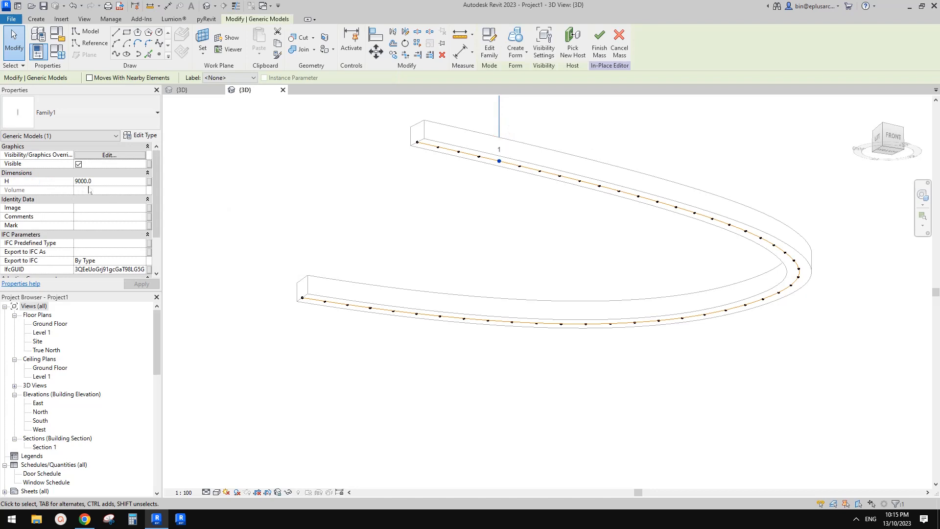
pyautogui.moveTo(296, 207); pyautogui.dragTo(322, 249, button='middle')
pyautogui.click(110, 182)
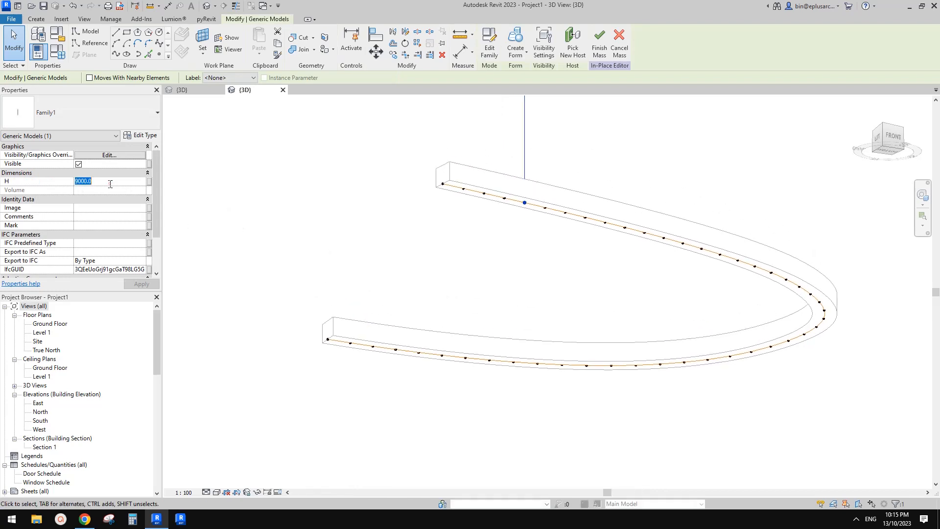
pyautogui.write('-90')
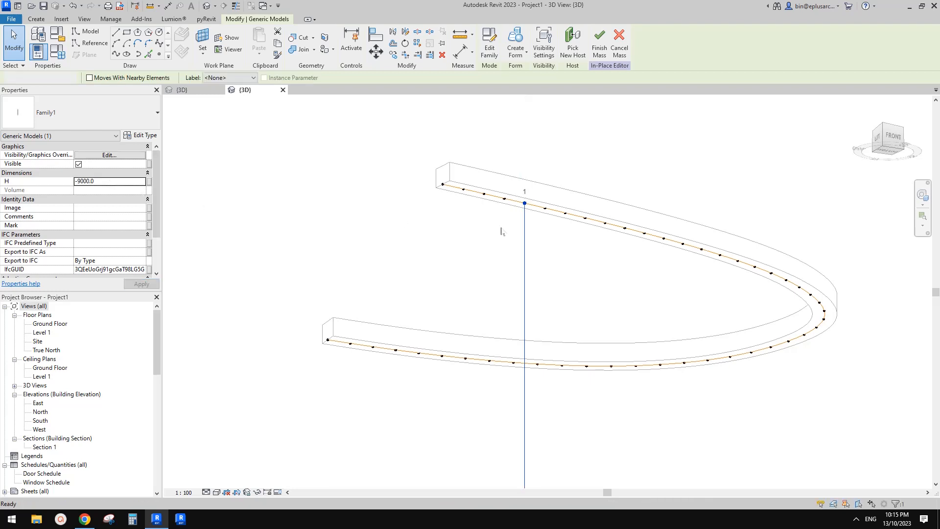
pyautogui.click(503, 165)
pyautogui.scroll(-4, 503, 166)
pyautogui.keyDown('shift'); pyautogui.moveTo(560, 265); pyautogui.dragTo(539, 252, button='middle'); pyautogui.keyUp('shift')
pyautogui.scroll(2, 537, 252)
pyautogui.click(531, 223)
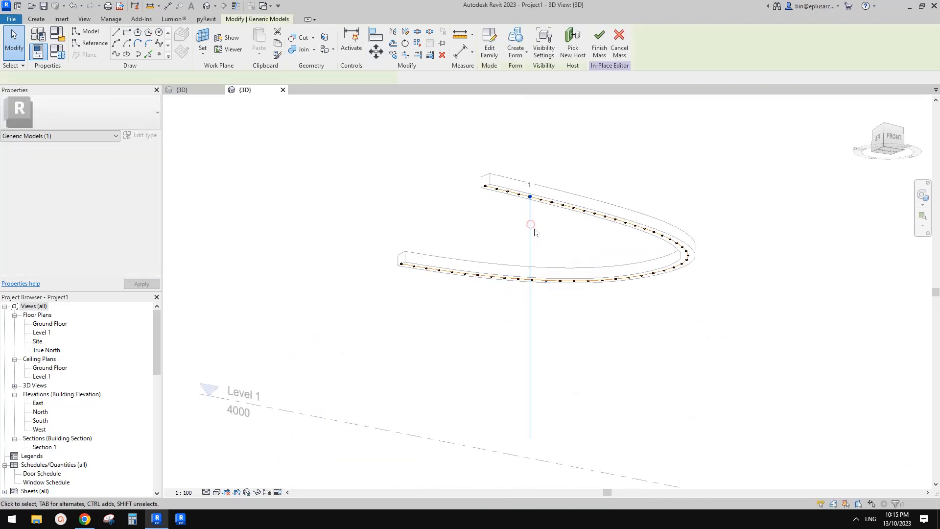
# - Repeat the placed pole component across all nodes of the divided path
pyautogui.click(417, 43)
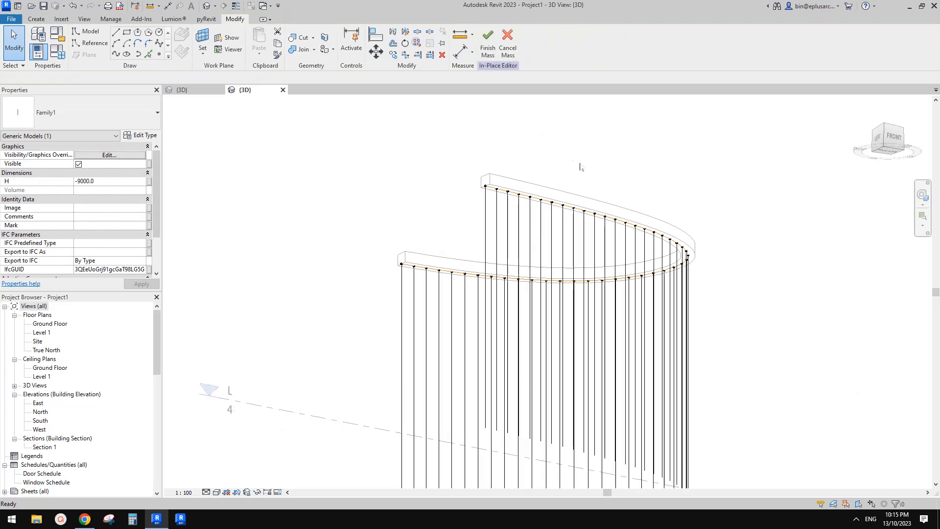
pyautogui.scroll(-3, 569, 263)
pyautogui.keyDown('shift'); pyautogui.moveTo(561, 309); pyautogui.dragTo(631, 331, button='middle'); pyautogui.keyUp('shift')
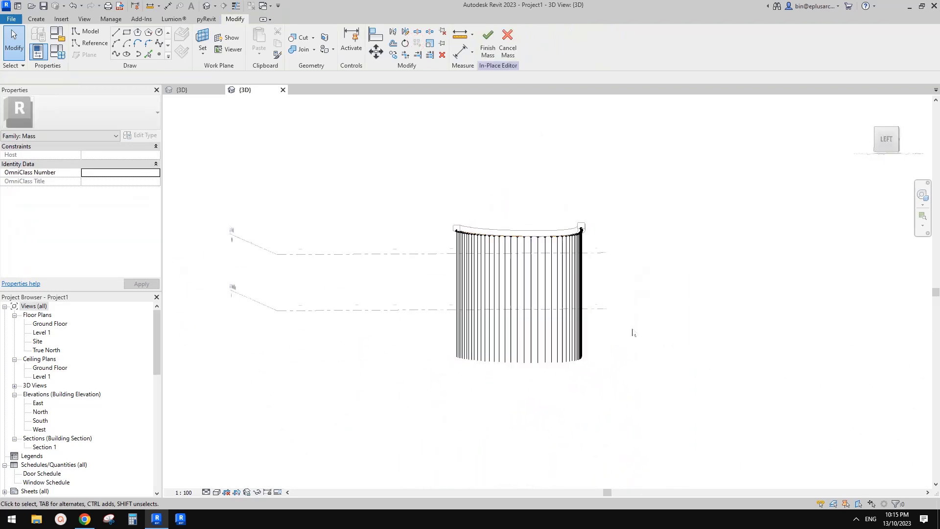
# - Inspect the repeated poles along the curved canopy edge and the divided path nodes that host them
pyautogui.scroll(2, 581, 290)
pyautogui.click(582, 215)
pyautogui.keyDown('shift'); pyautogui.moveTo(581, 215); pyautogui.dragTo(460, 186, button='middle'); pyautogui.keyUp('shift')
pyautogui.click(461, 186)
pyautogui.scroll(2, 444, 172)
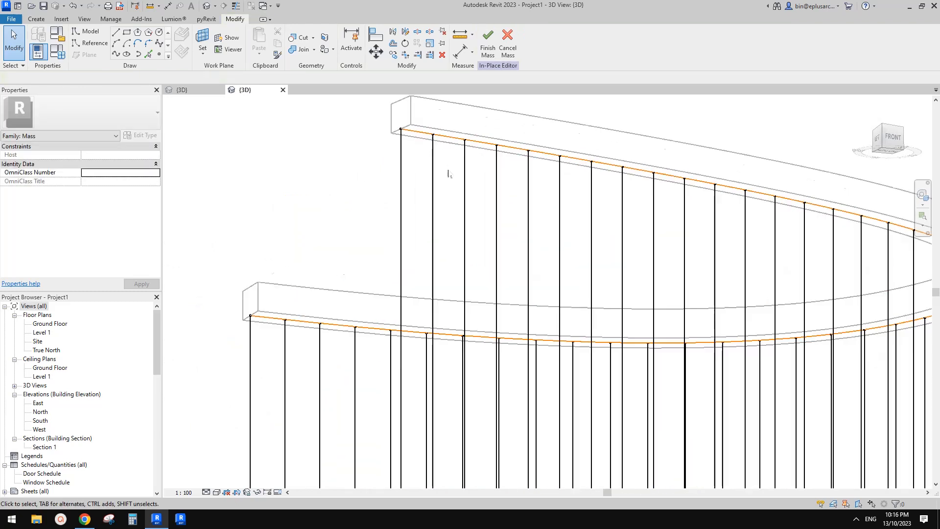
pyautogui.scroll(-2, 435, 139)
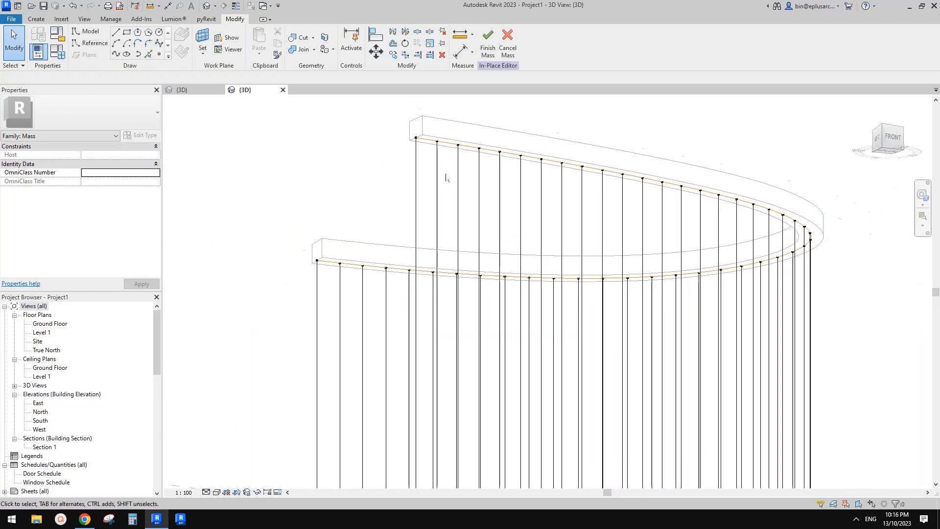
pyautogui.keyDown('shift'); pyautogui.moveTo(445, 151); pyautogui.dragTo(525, 169, button='middle'); pyautogui.keyUp('shift')
pyautogui.scroll(5, 538, 171)
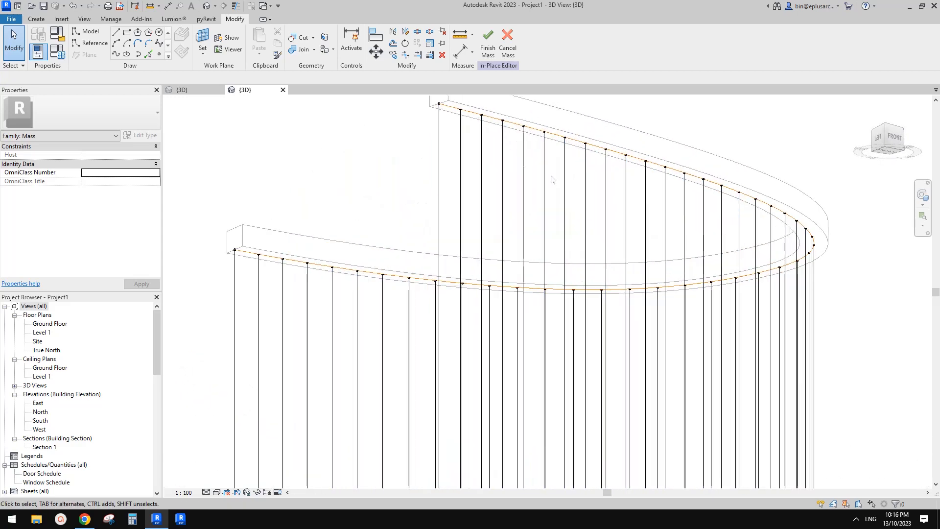
pyautogui.click(555, 170)
pyautogui.scroll(5, 552, 155)
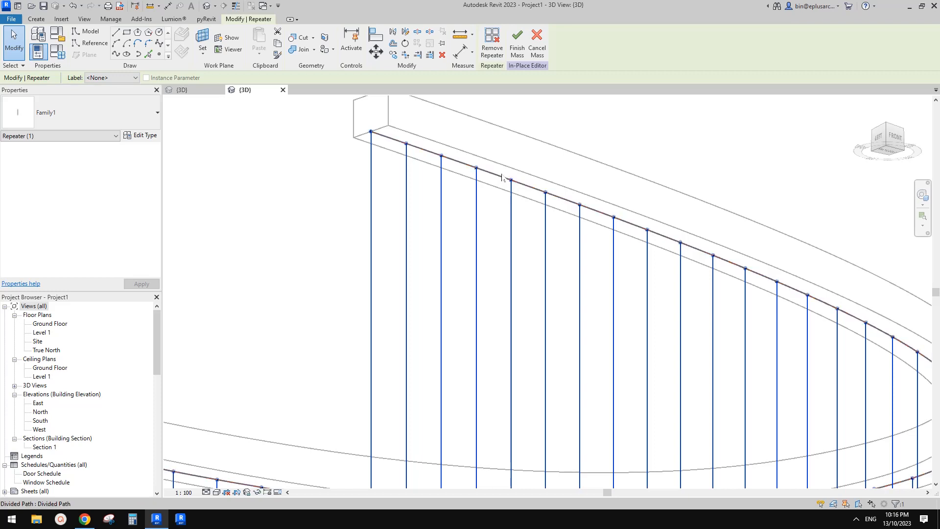
pyautogui.moveTo(548, 191); pyautogui.dragTo(549, 194, button='middle')
pyautogui.click(497, 193)
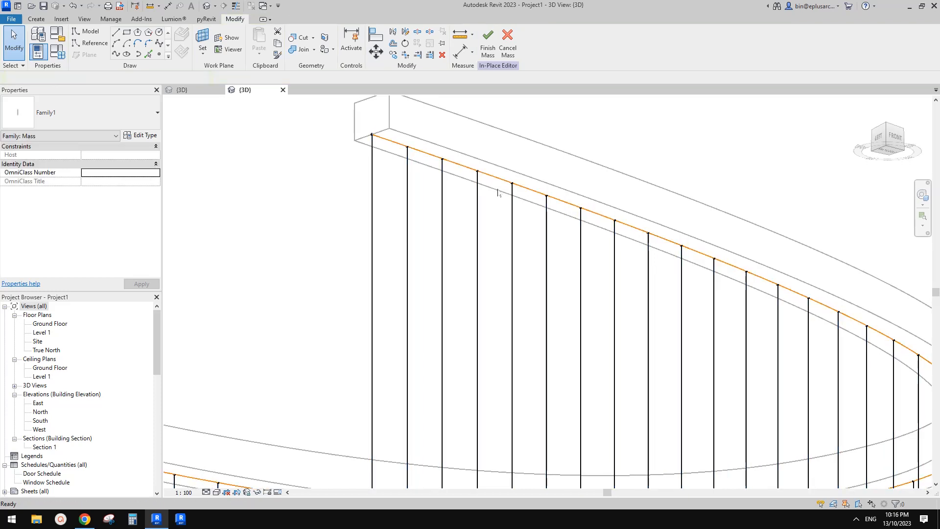
# - Return to the pole family and examine the adaptive placement point and its reference planes
pyautogui.click(198, 90)
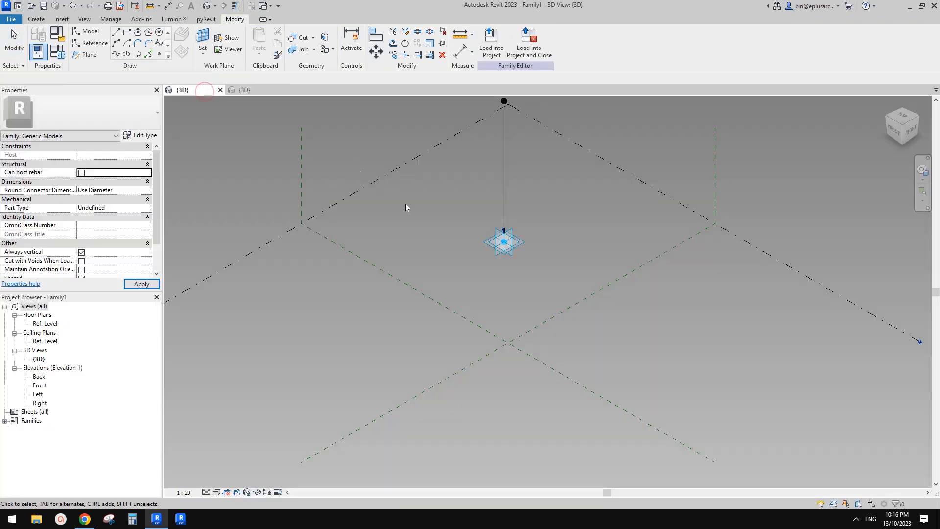
pyautogui.keyDown('shift'); pyautogui.moveTo(407, 205); pyautogui.dragTo(489, 231, button='middle'); pyautogui.keyUp('shift')
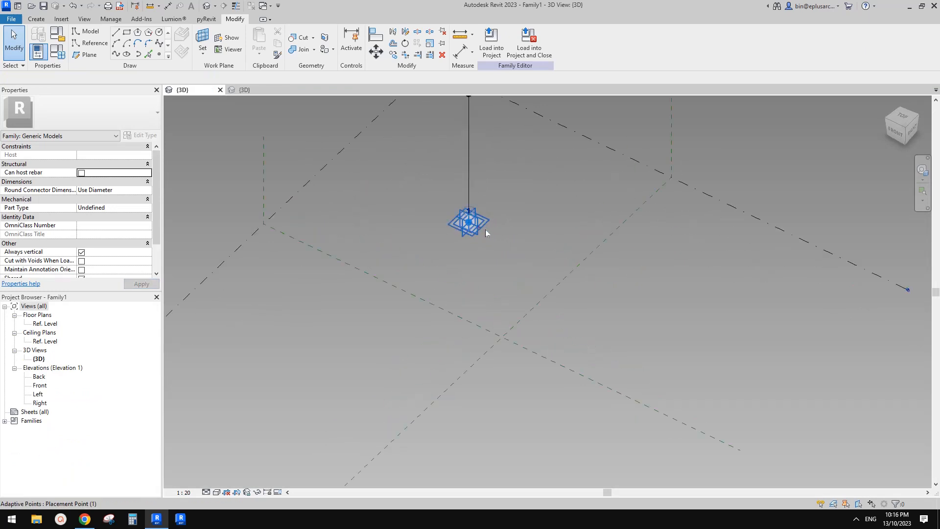
pyautogui.click(486, 230)
pyautogui.click(535, 302)
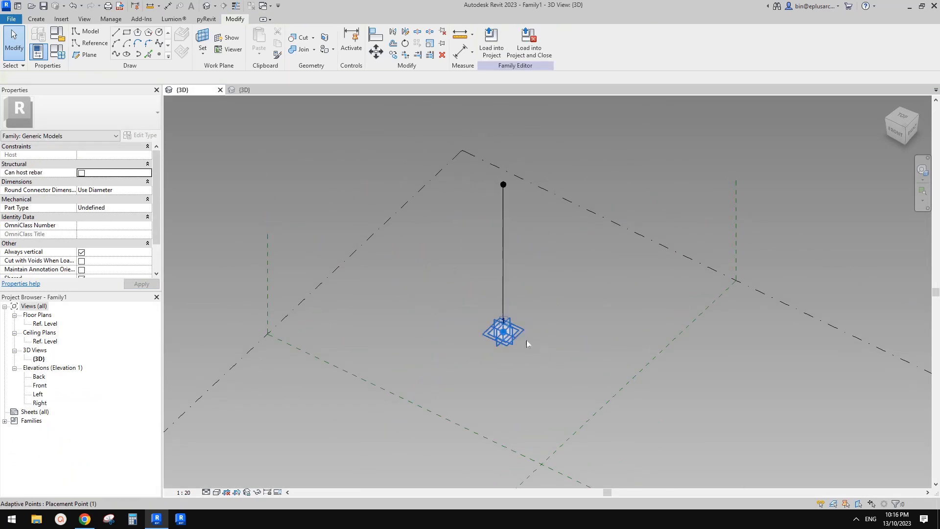
pyautogui.moveTo(527, 330); pyautogui.dragTo(523, 295, button='middle')
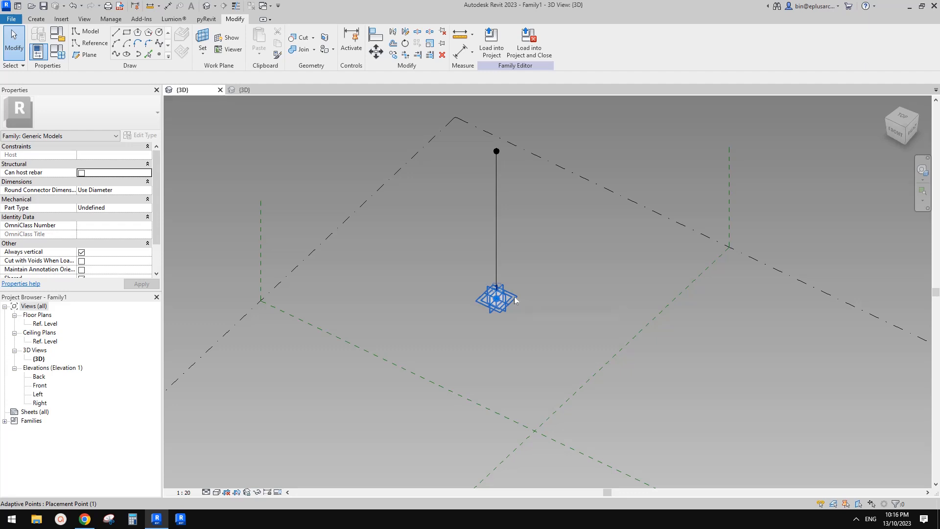
pyautogui.moveTo(554, 295); pyautogui.dragTo(554, 265, button='middle')
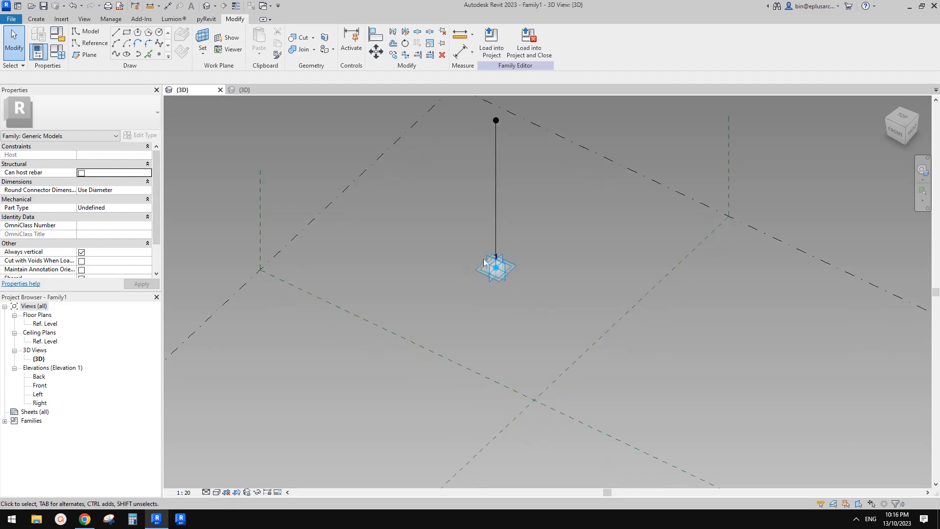
pyautogui.moveTo(533, 276); pyautogui.dragTo(534, 281, button='middle')
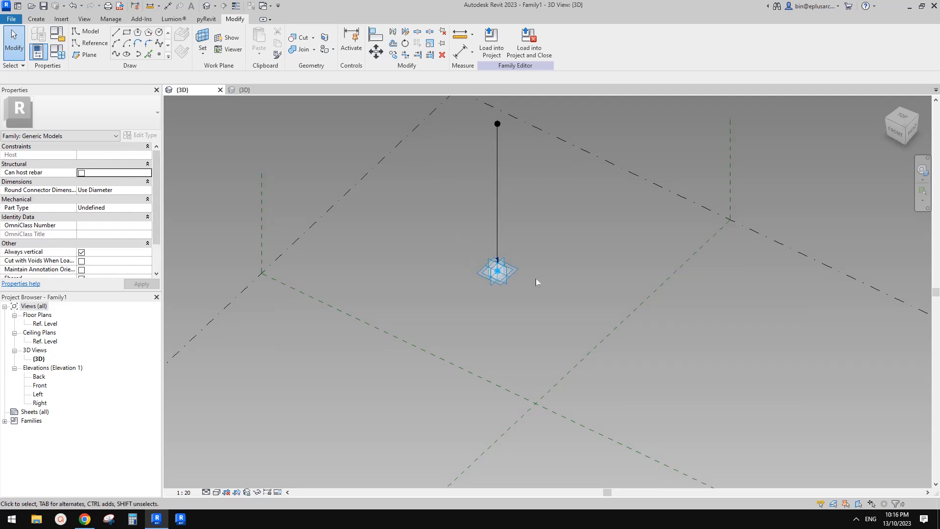
pyautogui.moveTo(534, 273); pyautogui.dragTo(533, 280, button='middle')
pyautogui.moveTo(512, 188)
pyautogui.mouseDown(button='middle')
pyautogui.moveTo(518, 175)
pyautogui.moveTo(518, 183)
pyautogui.mouseUp(button='middle')
# - Delete the vertical pole line with its upper point, and also the adaptive placement point
pyautogui.moveTo(513, 139); pyautogui.dragTo(484, 163)
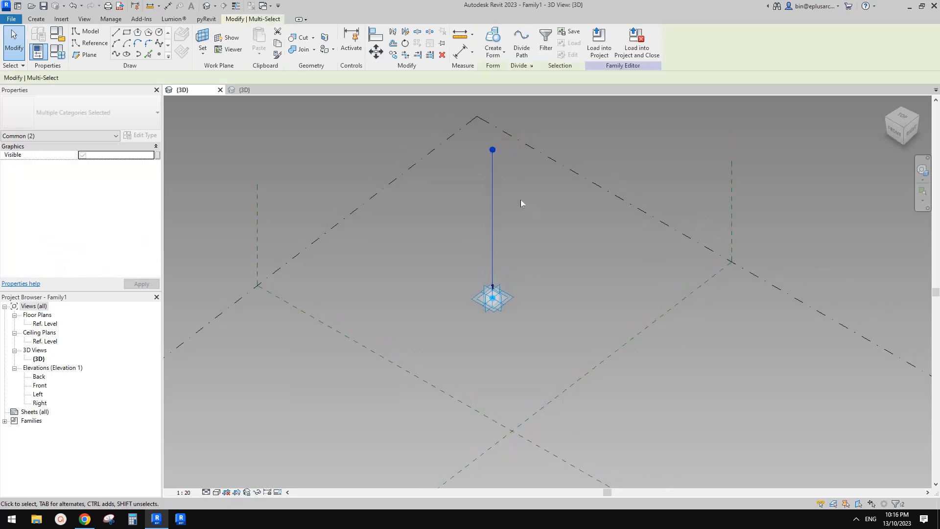
pyautogui.press('Delete')
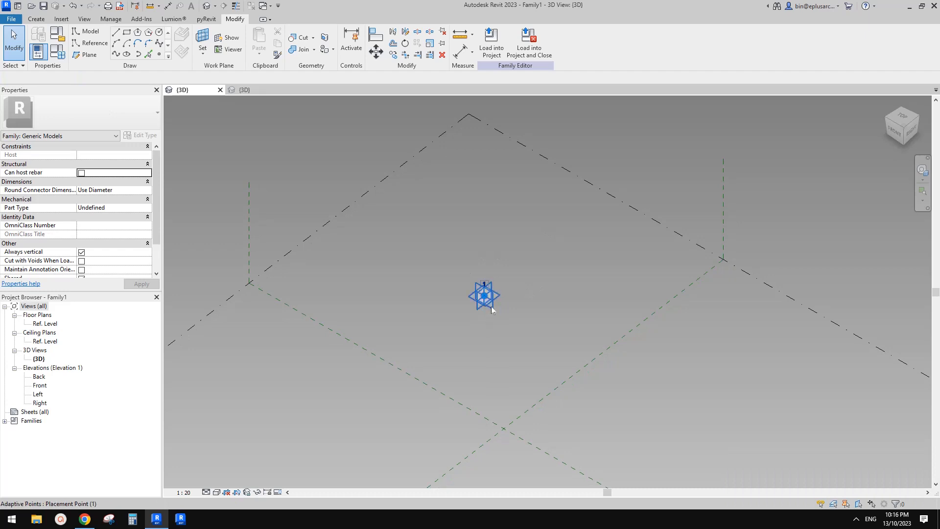
pyautogui.click(487, 304)
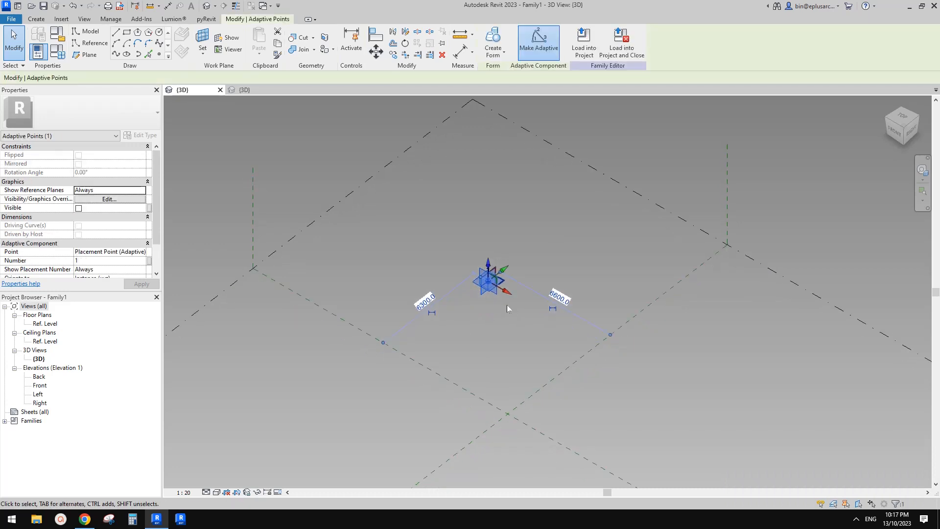
pyautogui.press('Delete')
pyautogui.moveTo(565, 303); pyautogui.dragTo(600, 188, button='middle')
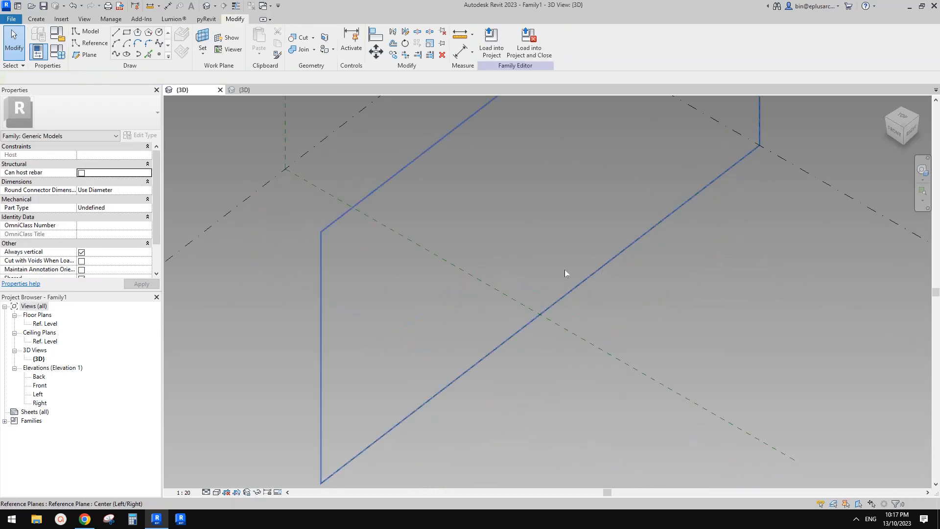
# - Place a reference point about 2676 mm and 2188 mm from the two centre reference planes and make it adaptive
pyautogui.click(159, 54)
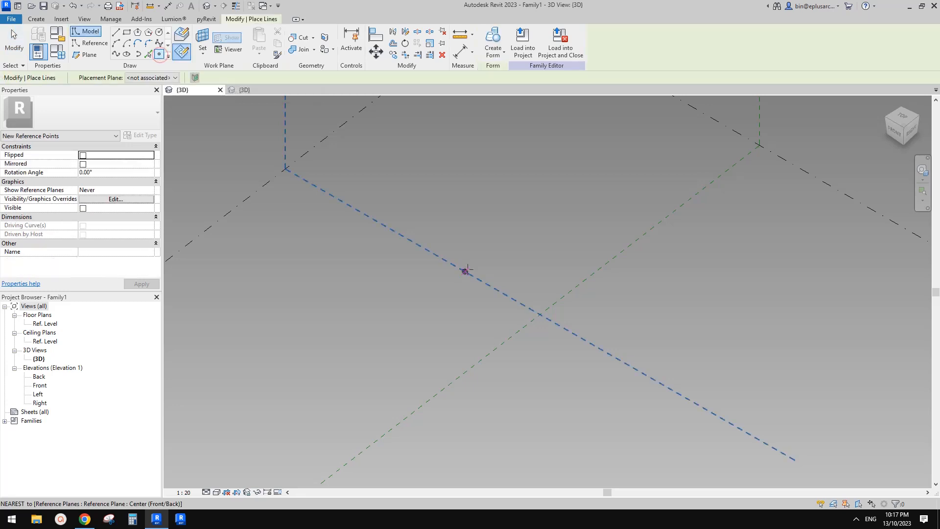
pyautogui.click(524, 291)
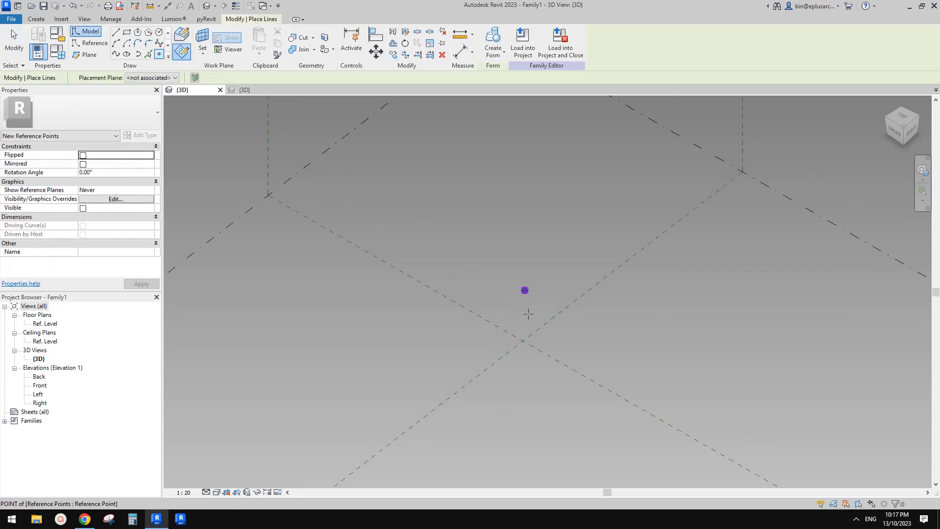
pyautogui.press('Escape')
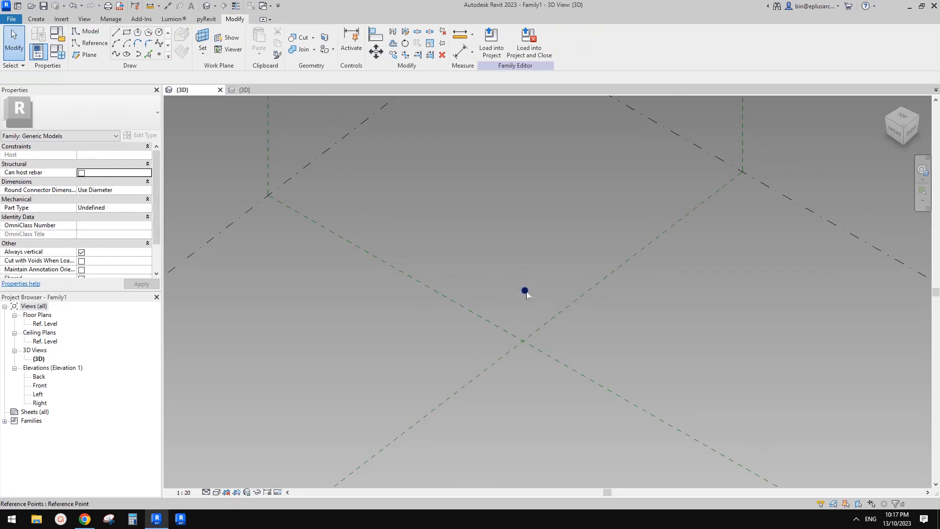
pyautogui.click(525, 291)
pyautogui.click(543, 48)
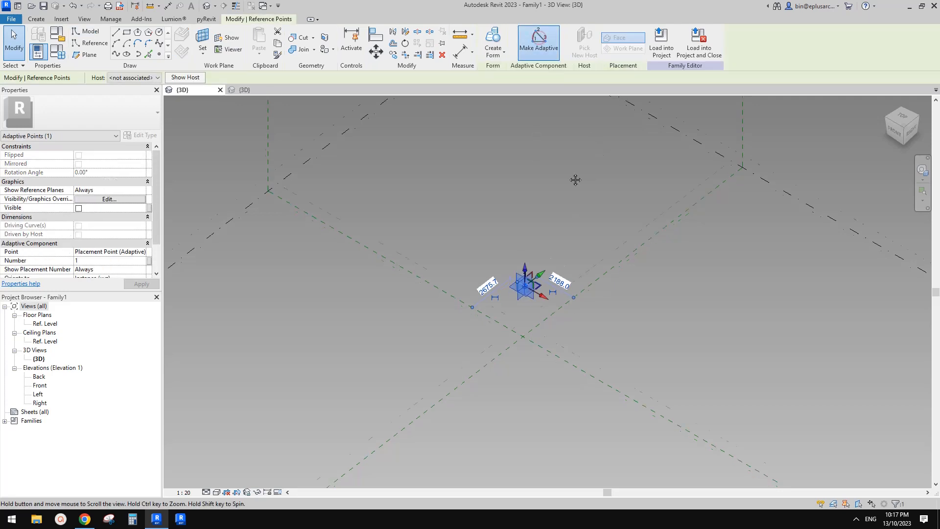
pyautogui.click(531, 217)
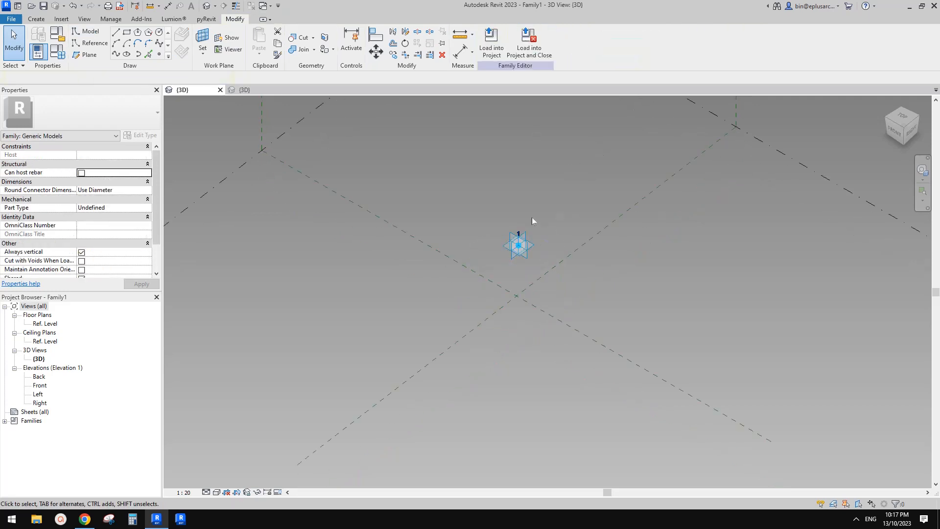
# - Host a second reference point on the adaptive point, raise it about 1184 mm and connect both points with a line
pyautogui.click(159, 54)
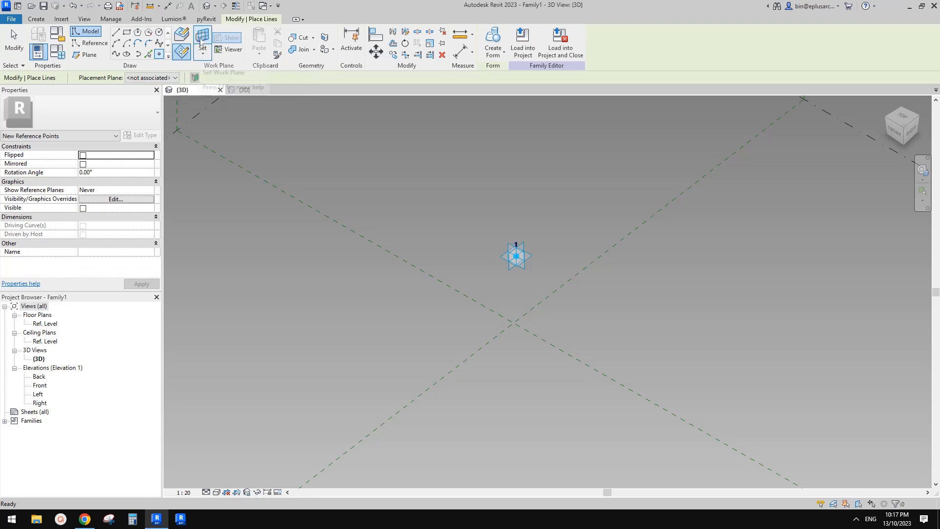
pyautogui.press('Escape')
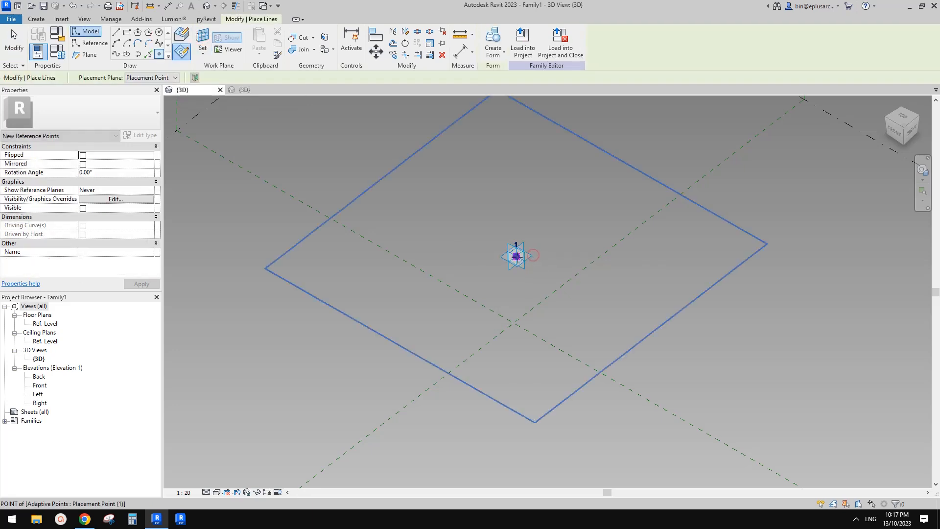
pyautogui.press('Escape')
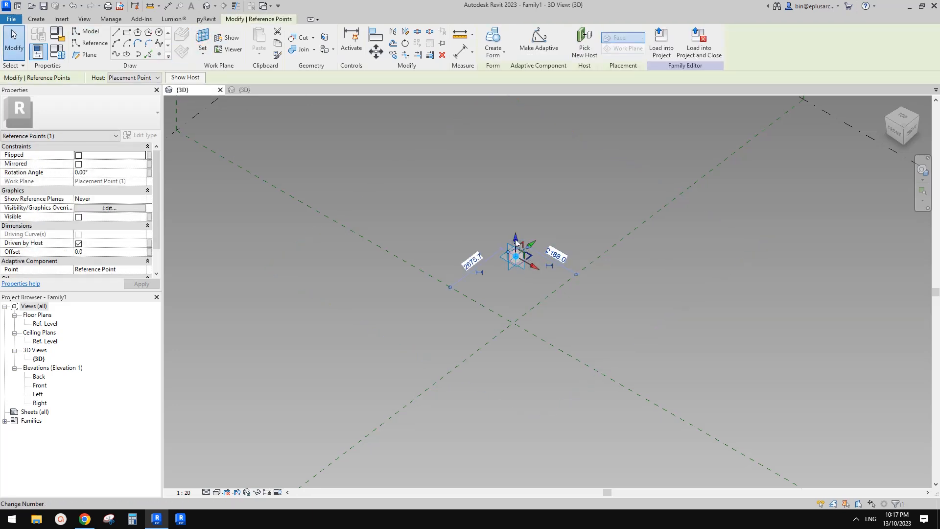
pyautogui.moveTo(456, 202); pyautogui.dragTo(540, 270)
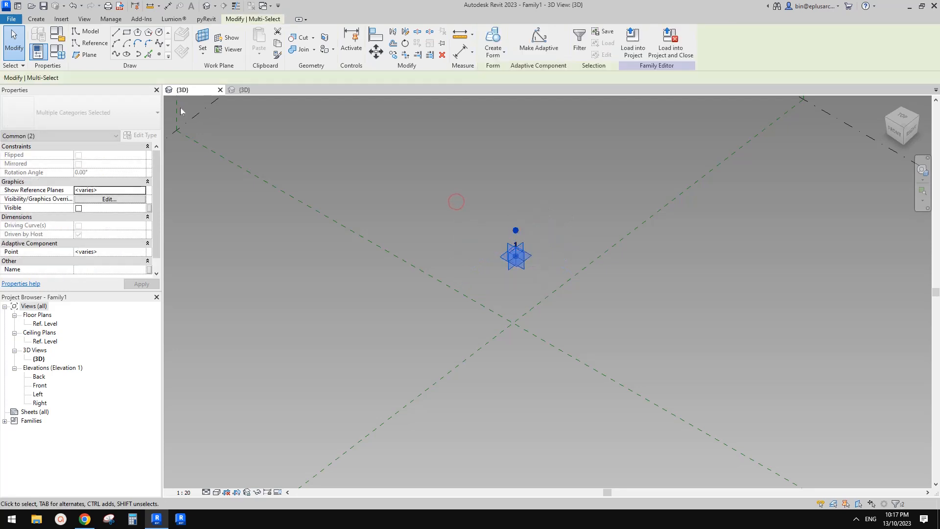
# - Convert the vertical line between the two points into a reference line
pyautogui.click(505, 251)
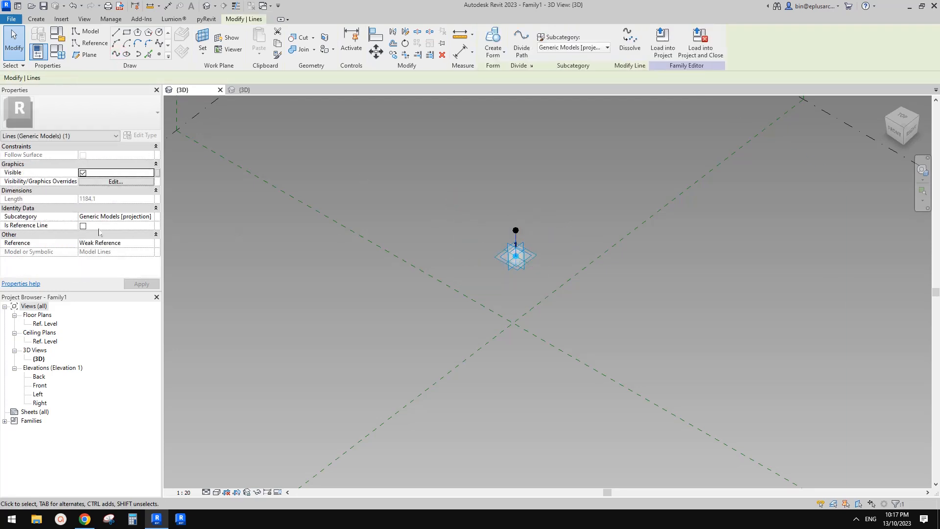
pyautogui.click(83, 225)
pyautogui.scroll(5, 519, 240)
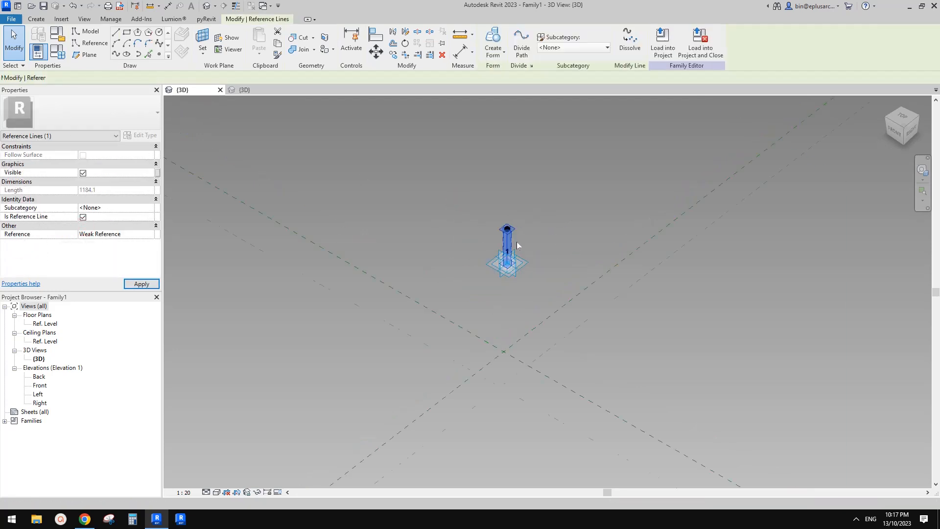
pyautogui.press('Escape')
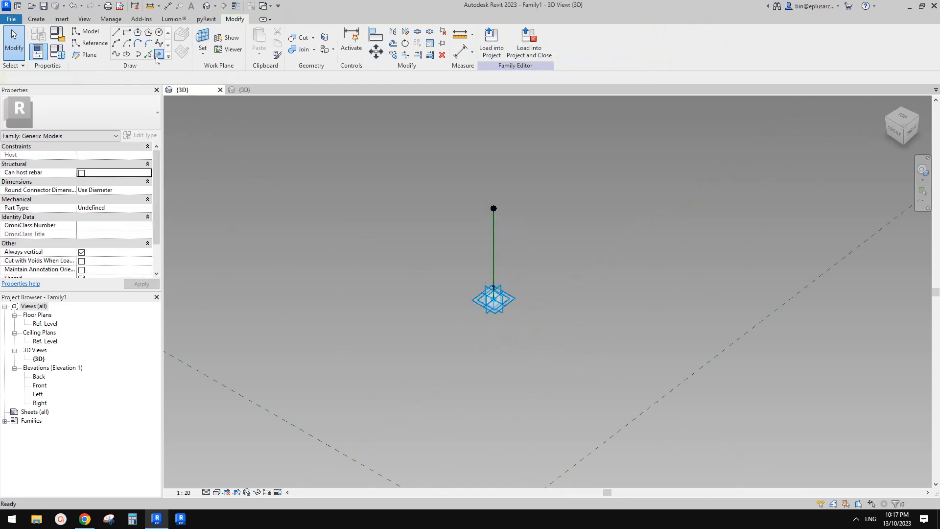
# - Place a reference point on the vertical reference line, at about 0.61 of its length from the beginning
pyautogui.click(159, 54)
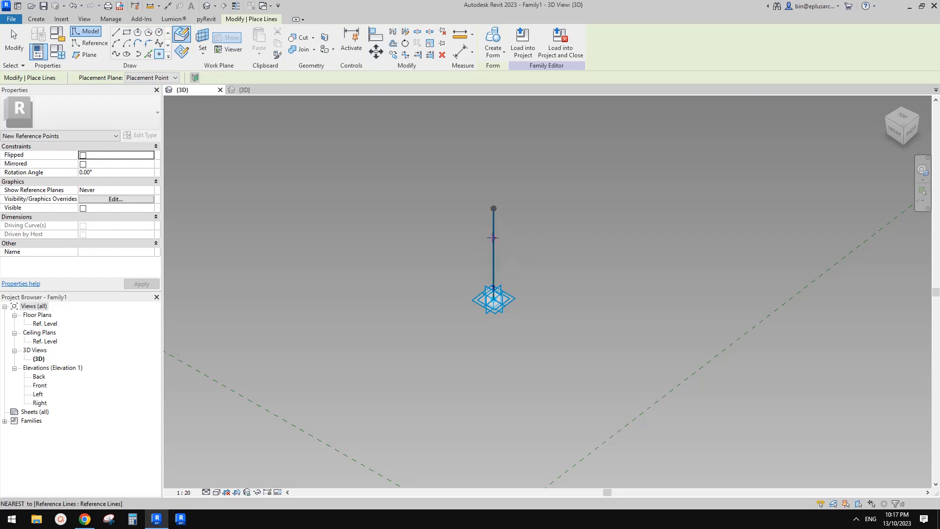
pyautogui.click(492, 244)
pyautogui.press('Escape')
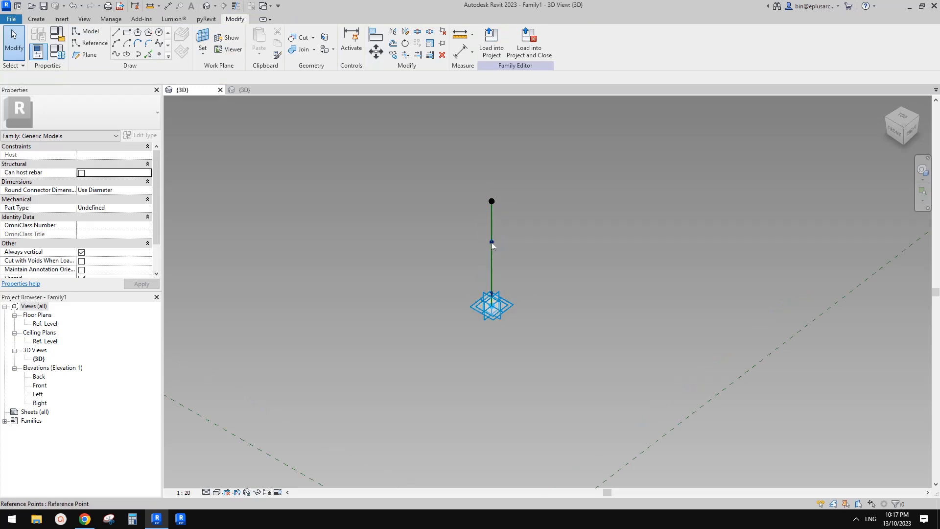
# - Set the new point's Show Reference Planes to Always and turn off Show Normal Reference Plane Only
pyautogui.click(492, 242)
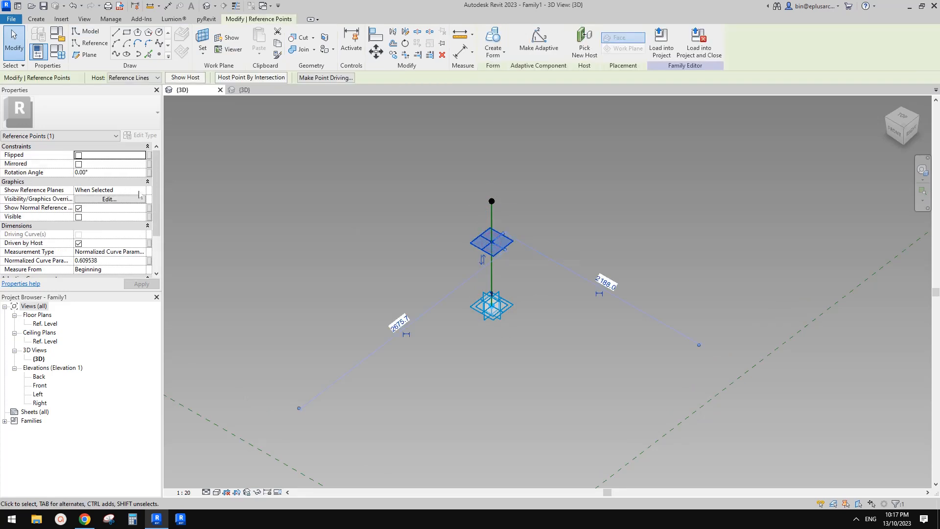
pyautogui.click(139, 194)
pyautogui.click(87, 212)
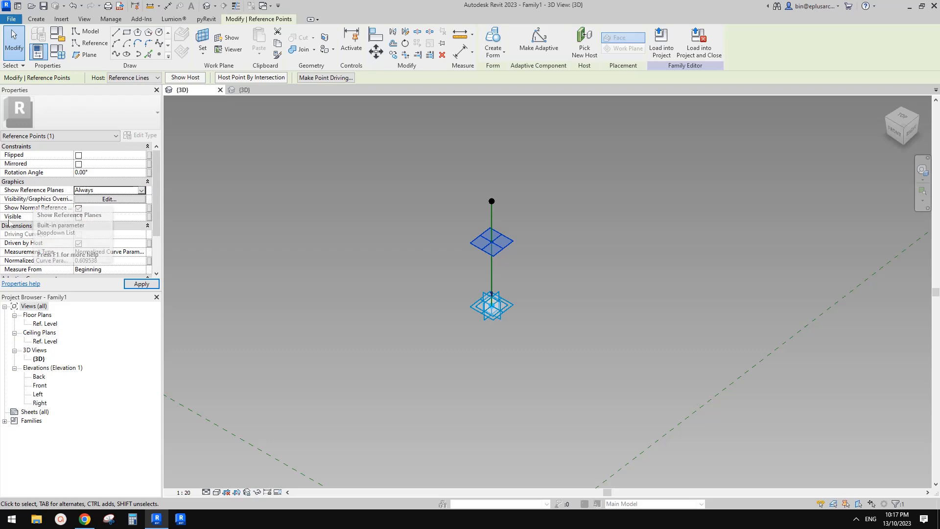
pyautogui.click(79, 208)
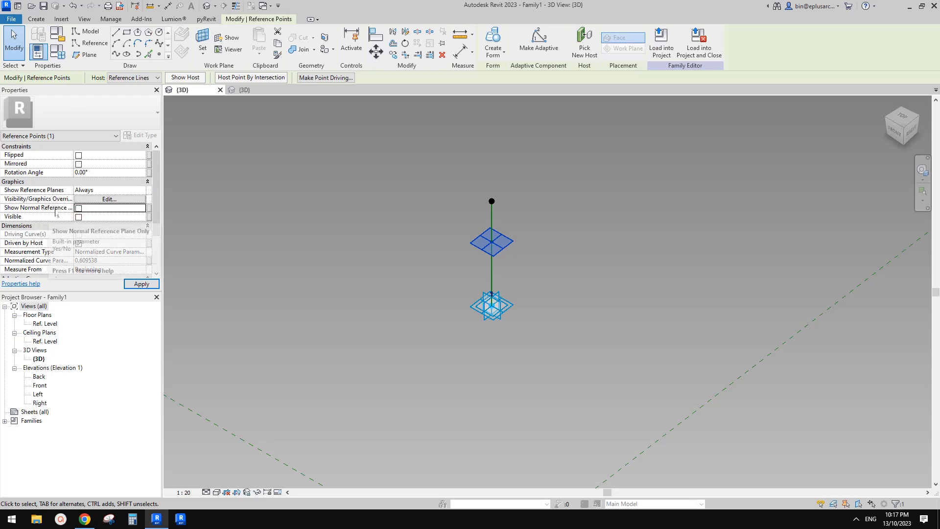
pyautogui.click(523, 253)
pyautogui.keyDown('shift'); pyautogui.moveTo(506, 249); pyautogui.dragTo(559, 231, button='middle'); pyautogui.keyUp('shift')
pyautogui.click(595, 197)
pyautogui.scroll(1, 614, 202)
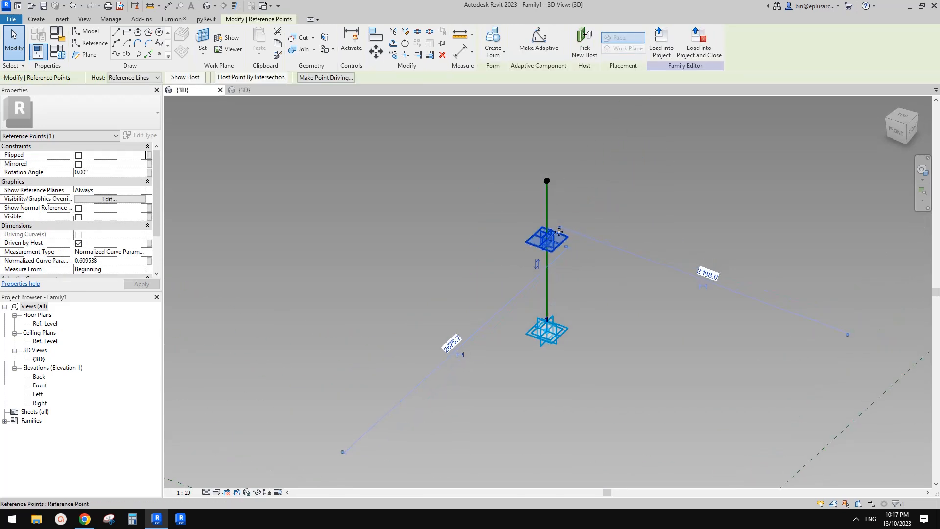
# - Associate the Rotation Angle of the point on the vertical reference line with a new instance parameter named A
pyautogui.click(576, 257)
pyautogui.scroll(1, 419, 235)
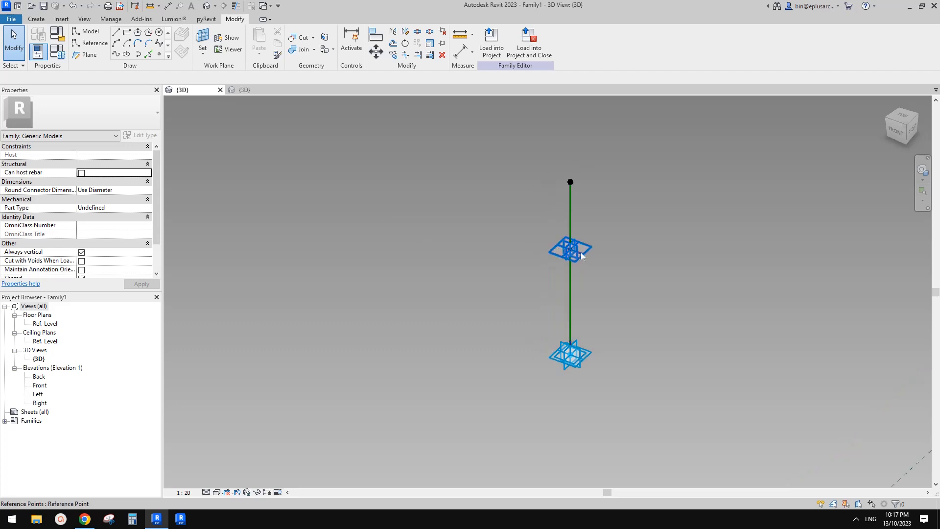
pyautogui.click(581, 256)
pyautogui.click(149, 173)
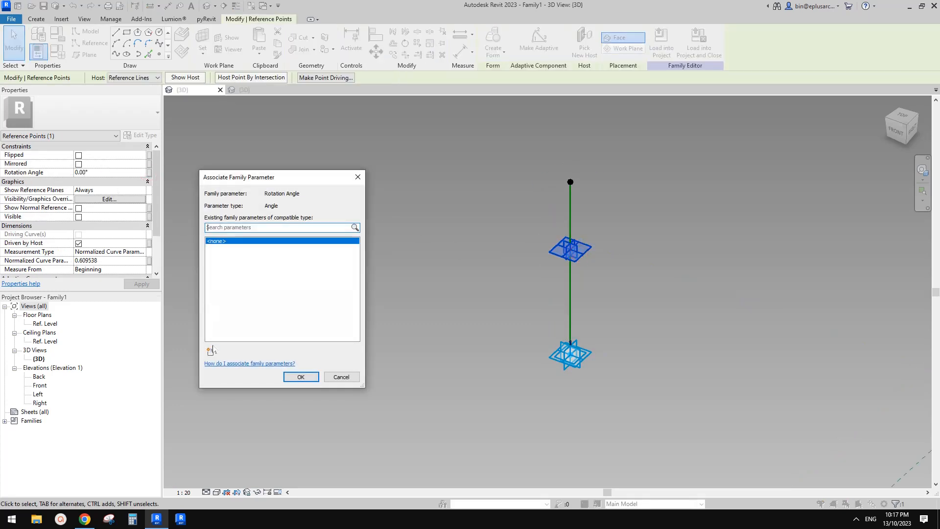
pyautogui.click(210, 351)
pyautogui.write('a')
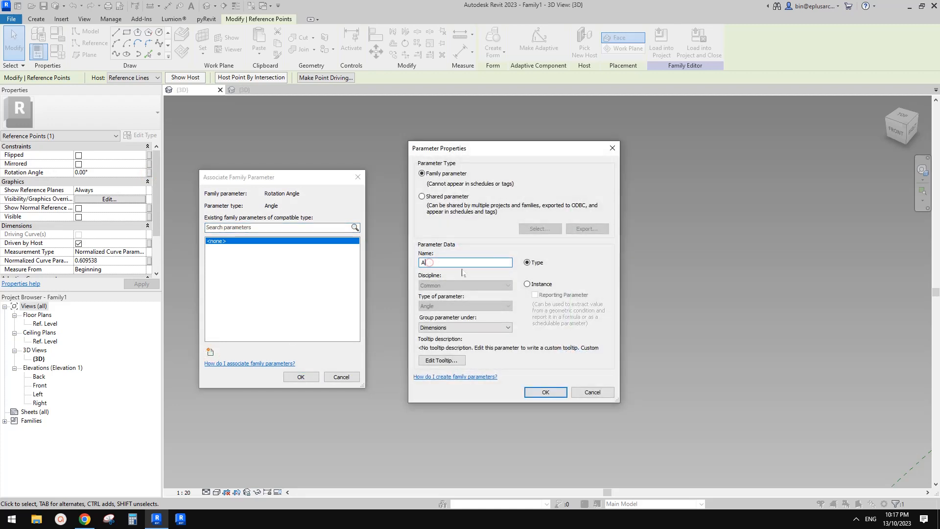
pyautogui.click(545, 392)
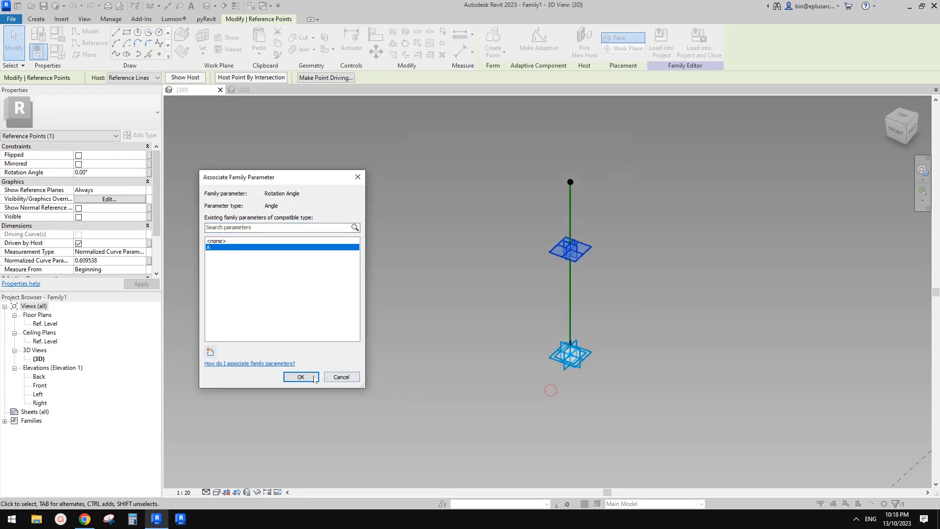
pyautogui.click(307, 377)
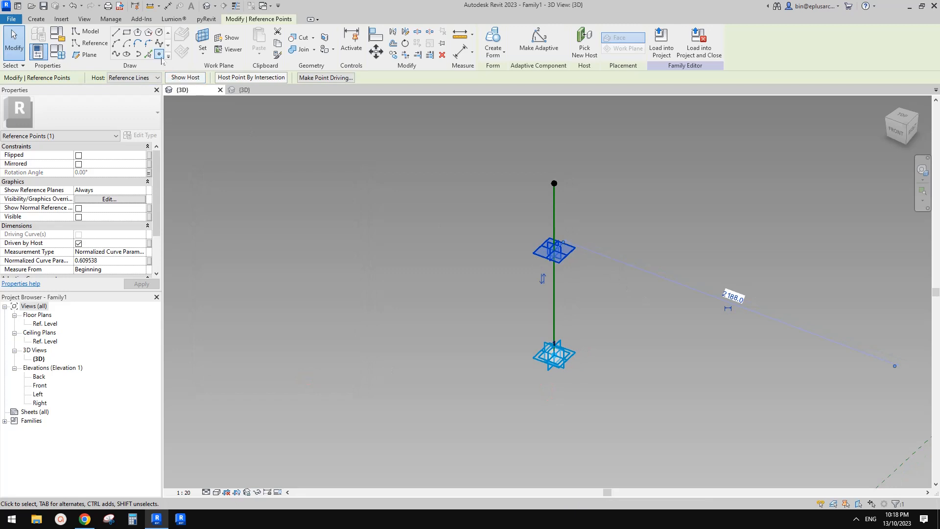
# - Host a new reference point on a vertical plane of the rotating point and offset it about 294 mm sideways
pyautogui.click(160, 56)
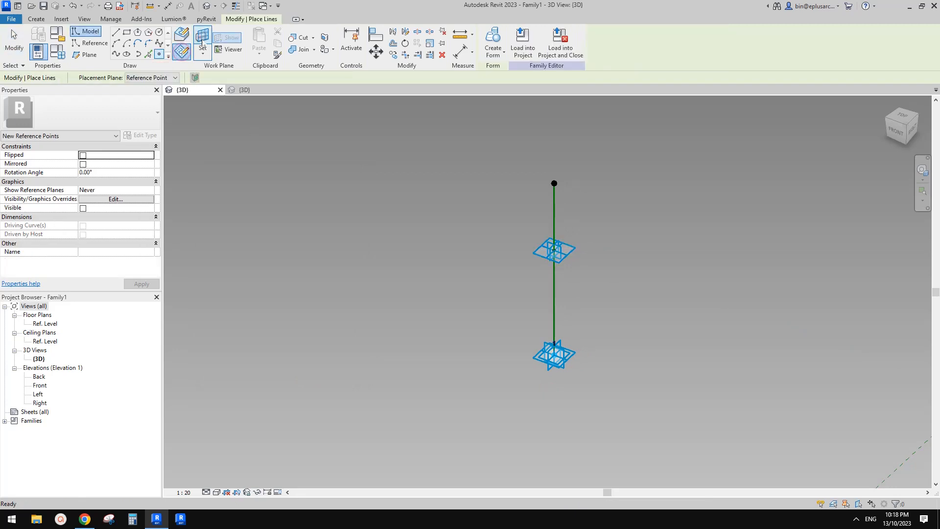
pyautogui.press('Escape')
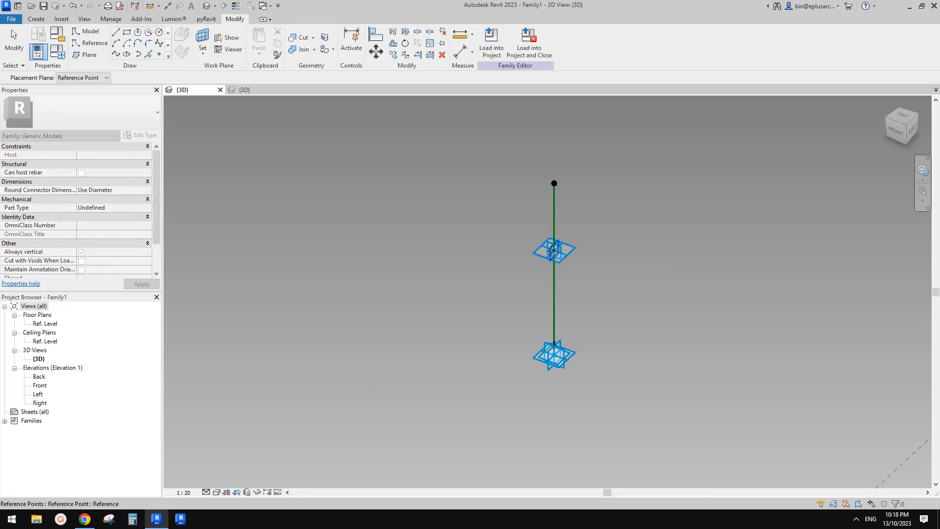
pyautogui.press('Return')
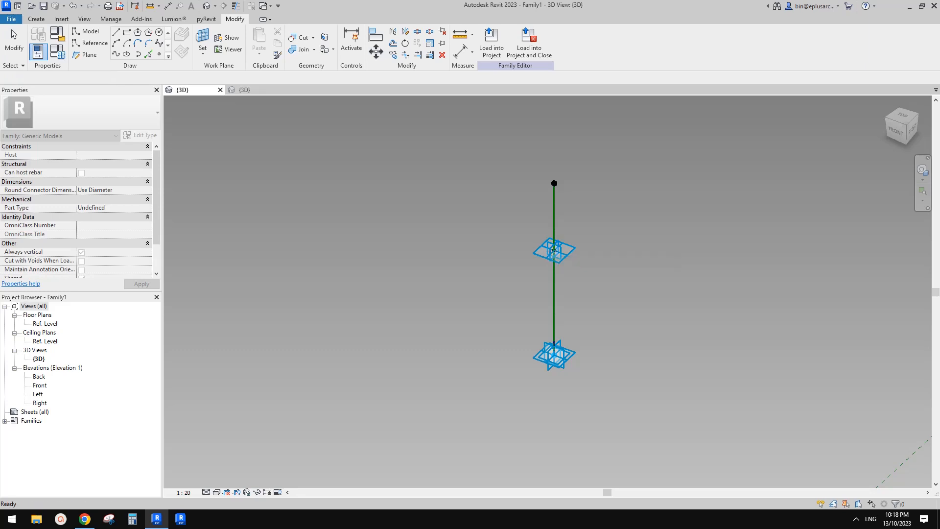
pyautogui.click(554, 250)
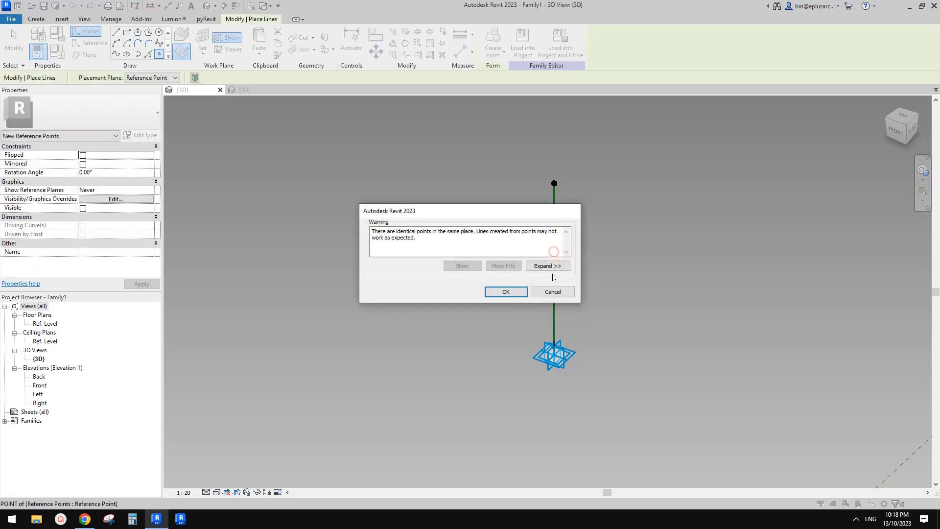
pyautogui.click(508, 294)
pyautogui.press('Escape')
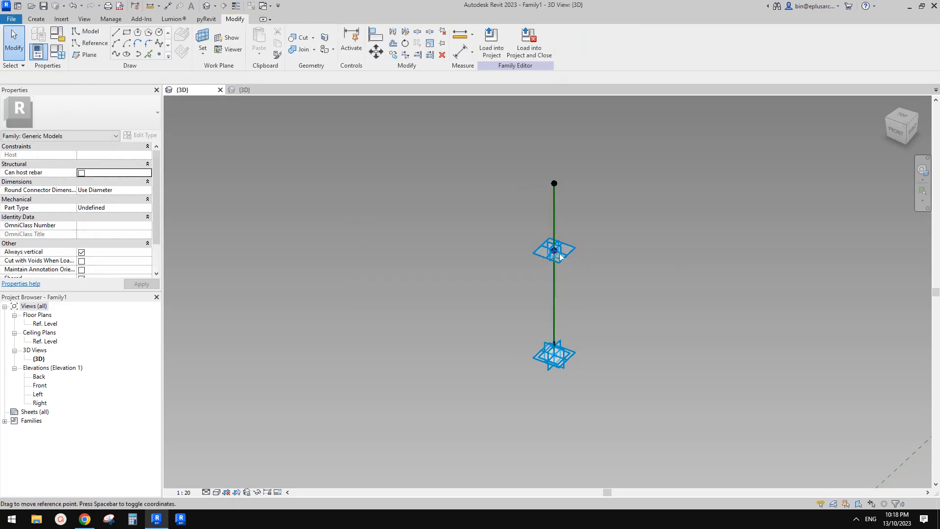
pyautogui.click(553, 252)
pyautogui.moveTo(596, 268); pyautogui.dragTo(622, 278)
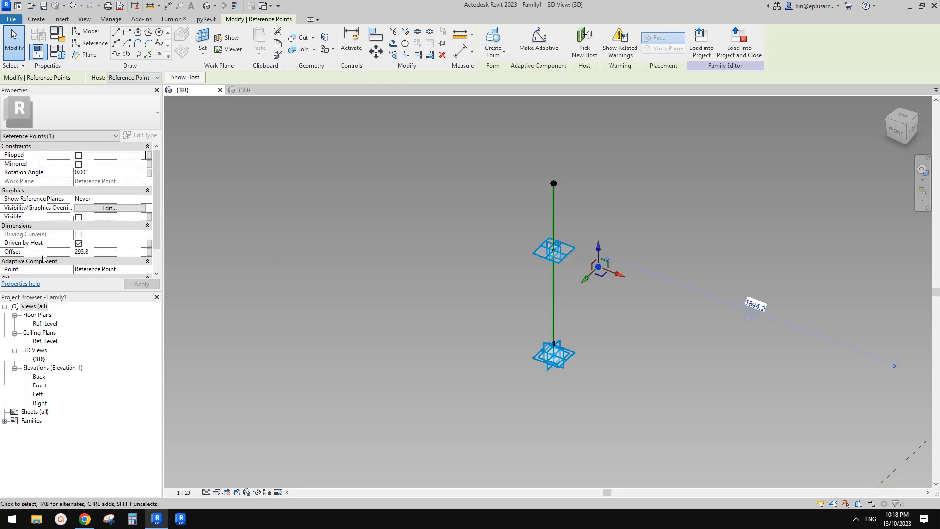
# - Associate the sideways point's Offset with a new instance parameter named ofs
pyautogui.click(148, 252)
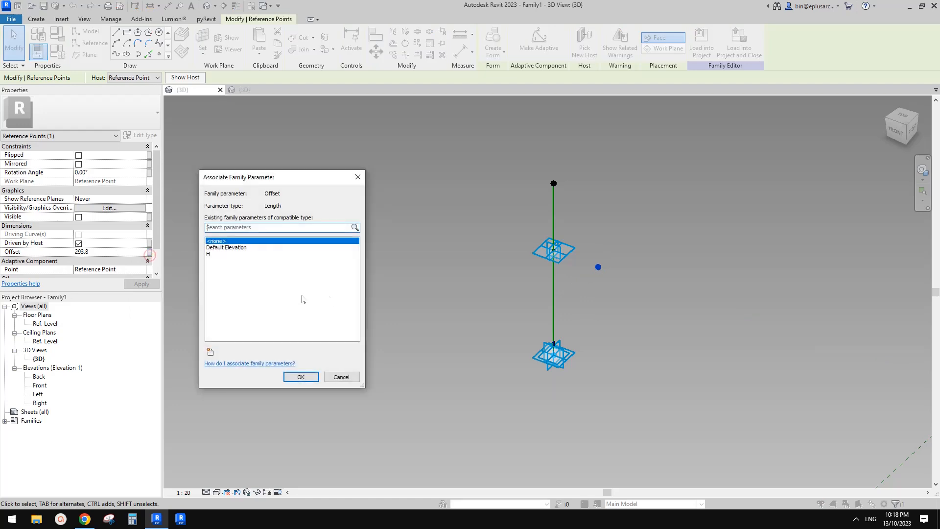
pyautogui.click(211, 352)
pyautogui.write('ofs')
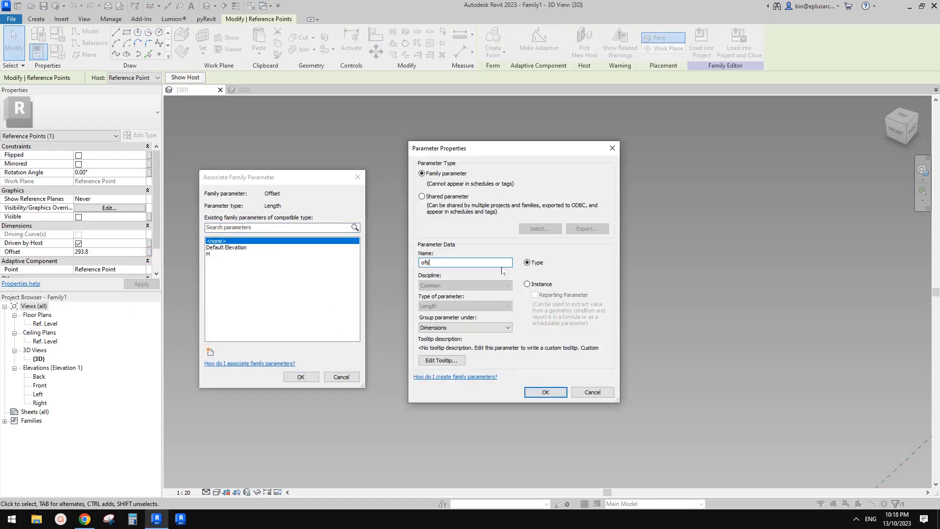
pyautogui.click(546, 398)
pyautogui.click(295, 376)
pyautogui.click(603, 288)
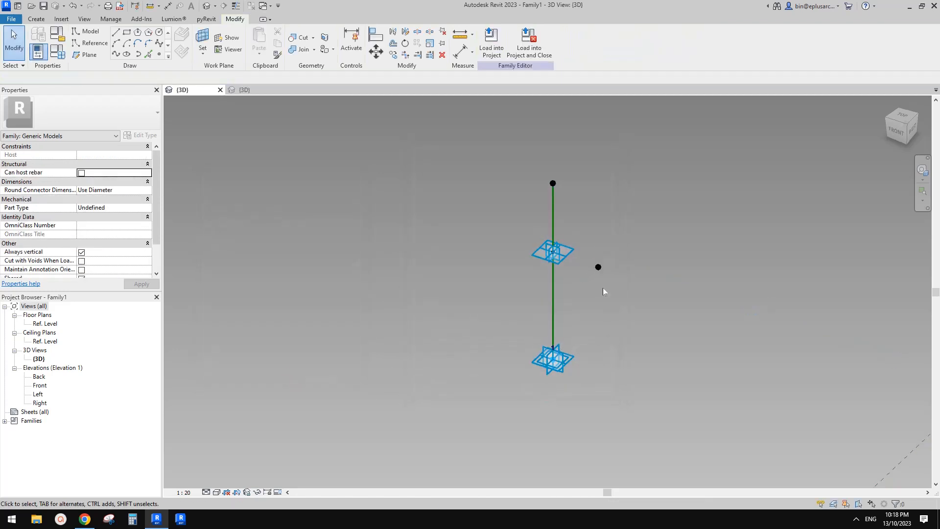
# - Host another reference point on the horizontal plane of the sideways point and raise it about 525 mm
pyautogui.keyDown('shift'); pyautogui.moveTo(603, 288); pyautogui.dragTo(614, 250, button='middle'); pyautogui.keyUp('shift')
pyautogui.scroll(-1, 600, 278)
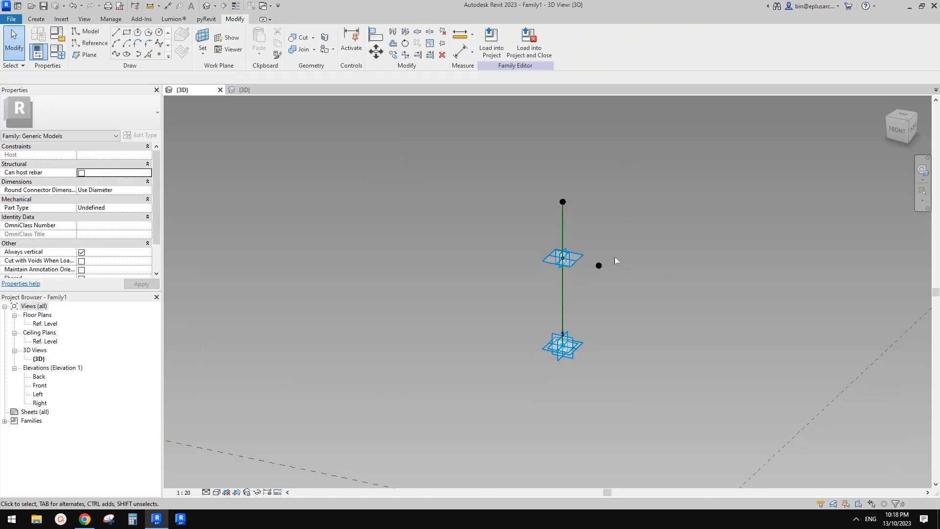
pyautogui.click(159, 55)
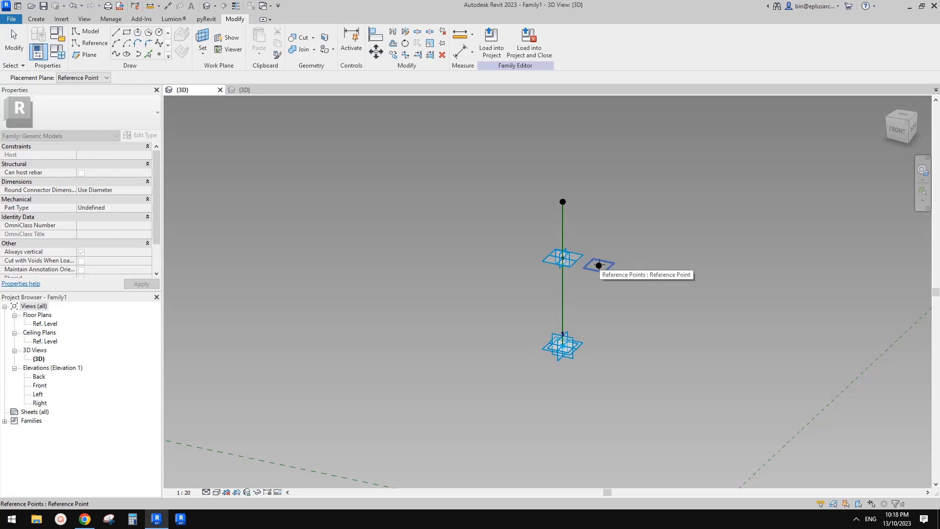
pyautogui.click(598, 265)
pyautogui.click(599, 265)
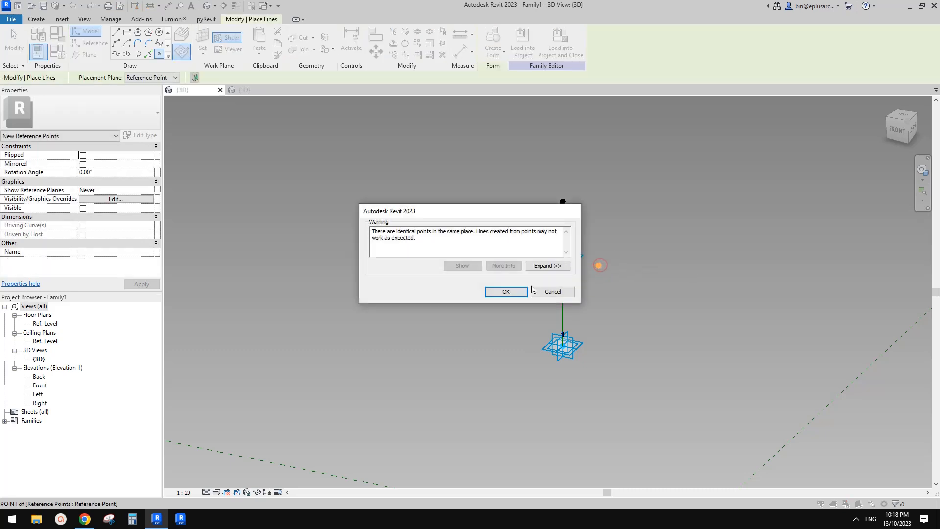
pyautogui.click(523, 291)
pyautogui.press('Escape')
pyautogui.press('Escape')
pyautogui.click(600, 266)
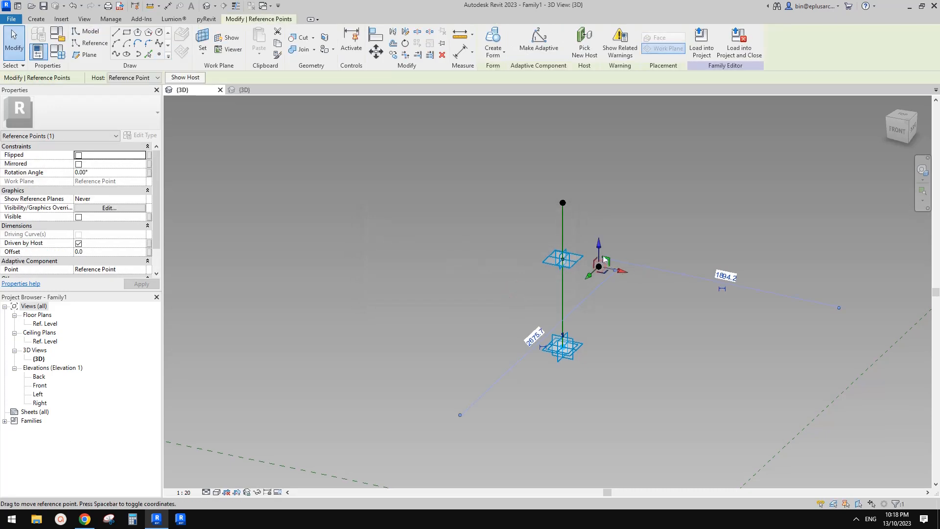
pyautogui.moveTo(604, 259); pyautogui.dragTo(604, 195)
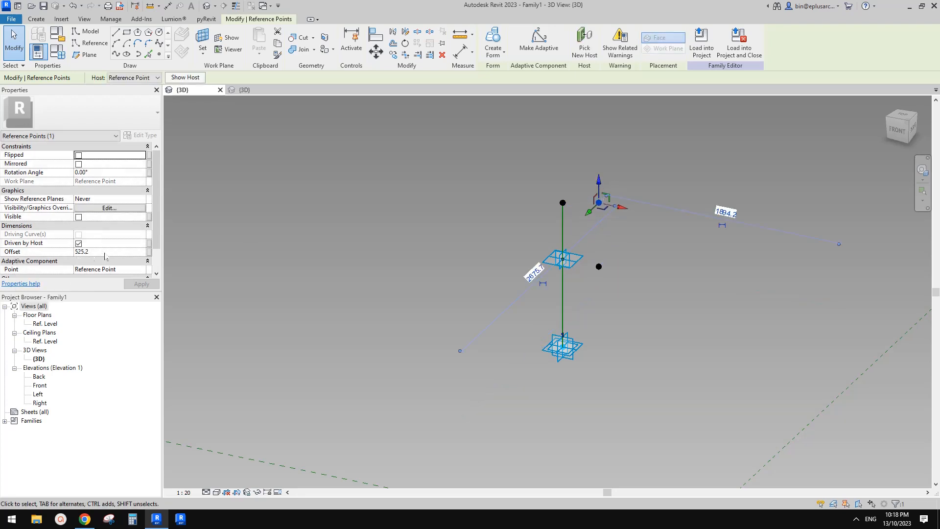
# - Associate the raised point's Offset with the existing parameter H
pyautogui.click(149, 252)
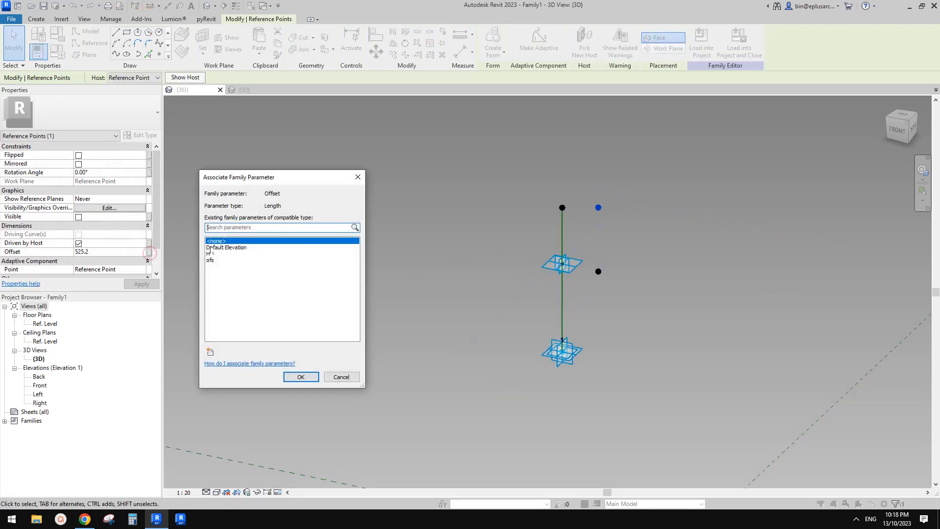
pyautogui.click(211, 254)
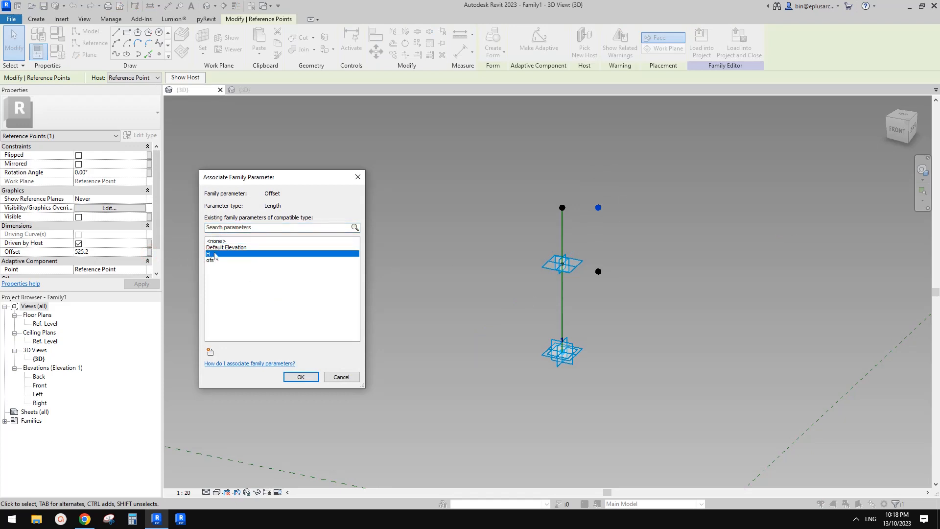
pyautogui.click(300, 377)
pyautogui.scroll(-3, 563, 313)
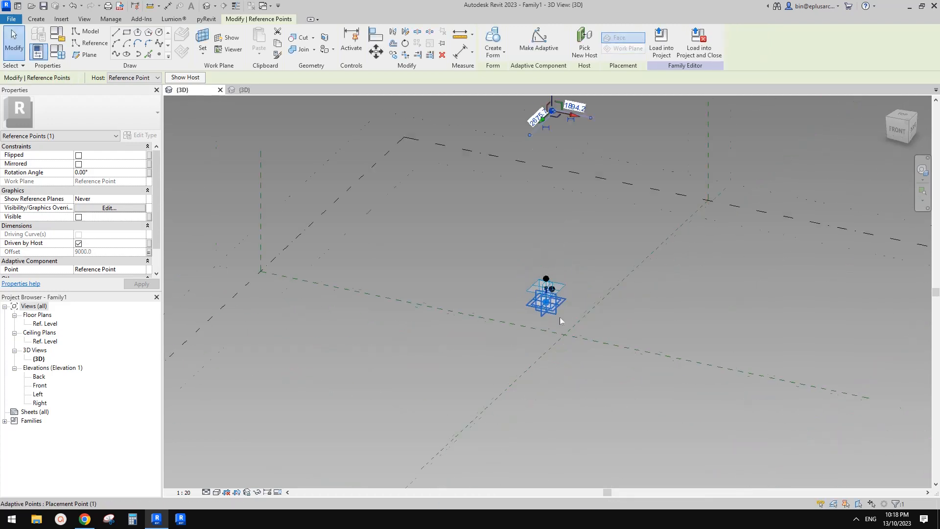
# - Connect the raised point and the sideways point below it with a model line
pyautogui.scroll(2, 559, 253)
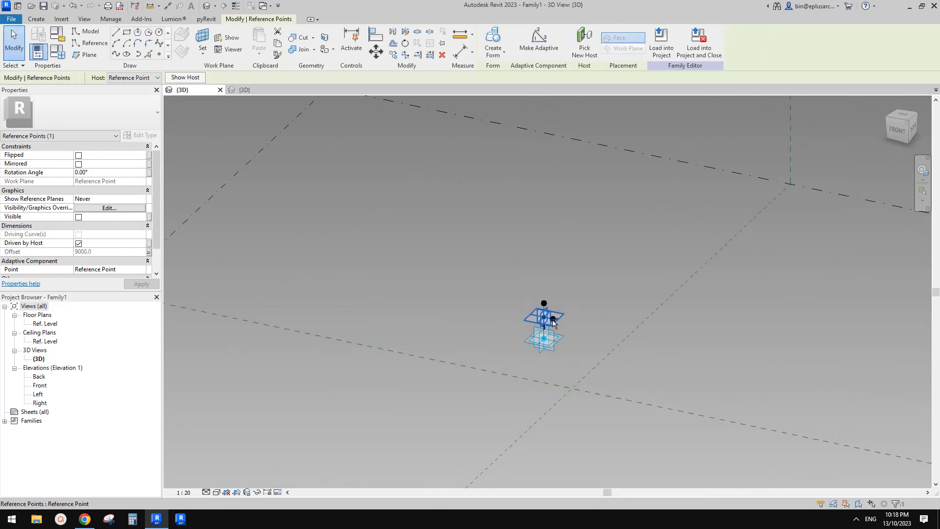
pyautogui.scroll(3, 552, 321)
pyautogui.keyDown('ctrl'); pyautogui.click(553, 320); pyautogui.keyUp('ctrl')
pyautogui.scroll(-4, 559, 327)
pyautogui.moveTo(557, 343); pyautogui.dragTo(533, 372, button='middle')
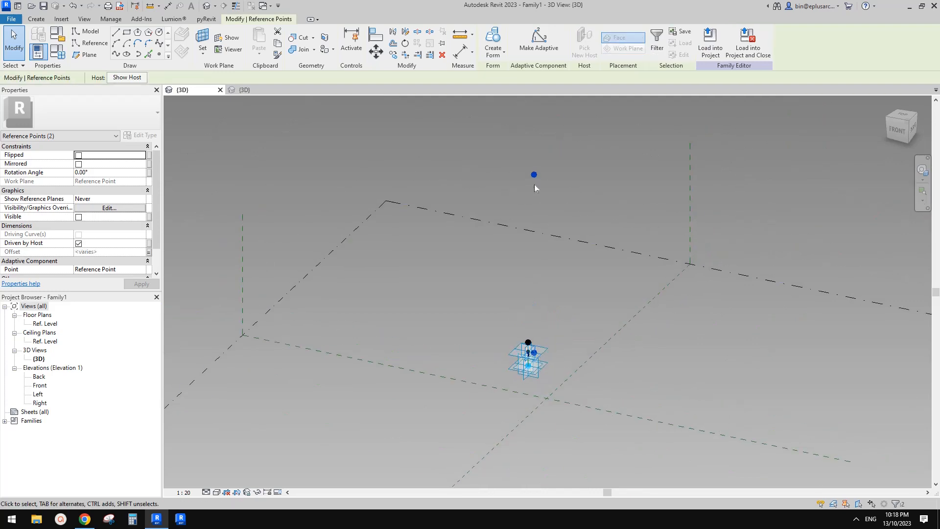
pyautogui.click(115, 54)
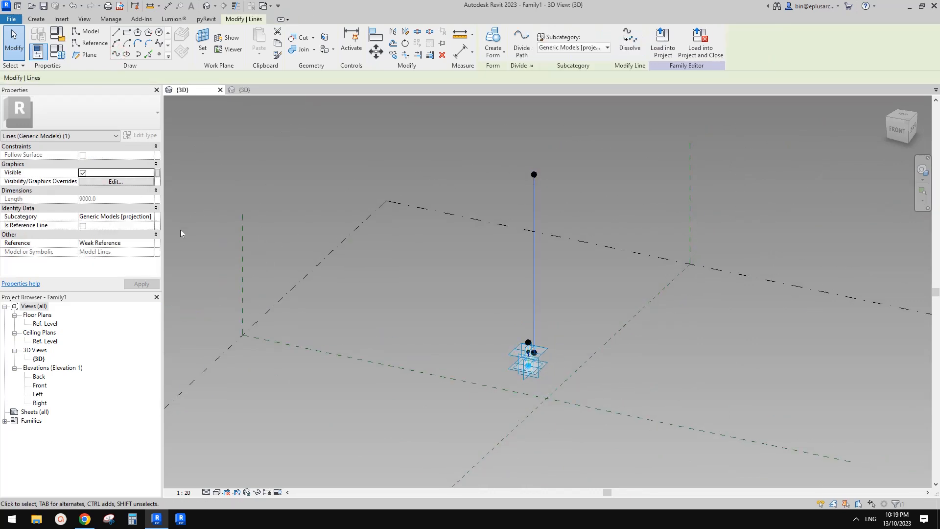
pyautogui.moveTo(256, 240); pyautogui.dragTo(476, 277, button='middle')
pyautogui.press('Escape')
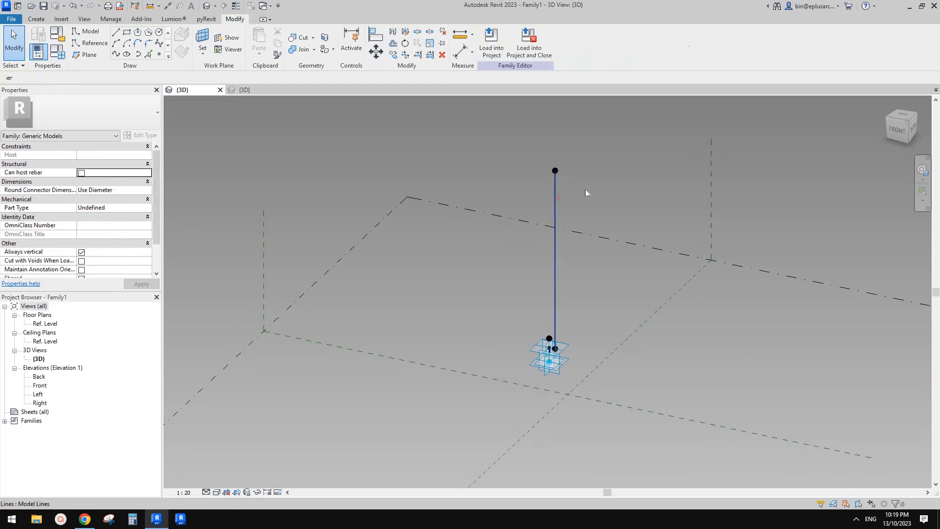
# - Slide the rotating host point down the reference line to its beginning, at normalized curve parameter 0
pyautogui.click(556, 197)
pyautogui.scroll(6, 554, 384)
pyautogui.press('Escape')
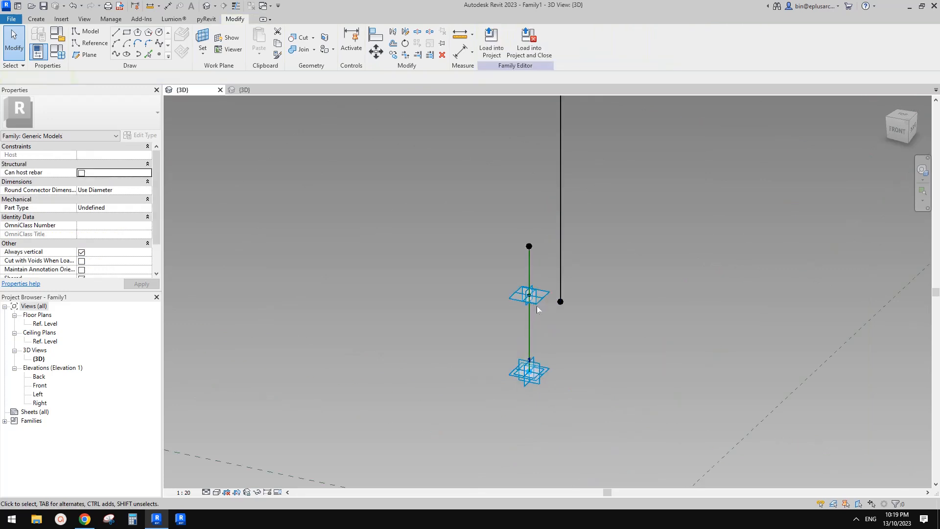
pyautogui.moveTo(539, 300); pyautogui.dragTo(552, 376)
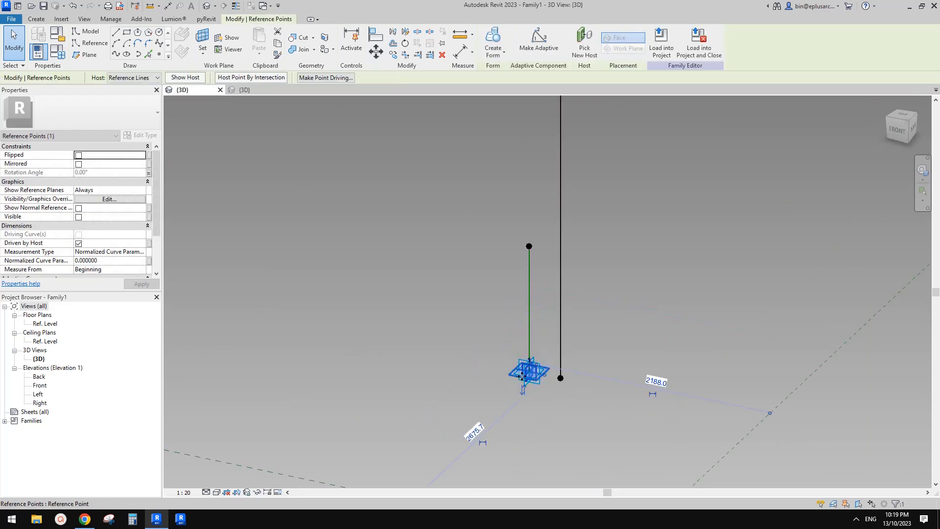
pyautogui.scroll(-3, 542, 372)
pyautogui.press('Escape')
pyautogui.keyDown('shift'); pyautogui.moveTo(574, 351); pyautogui.dragTo(577, 363, button='middle'); pyautogui.keyUp('shift')
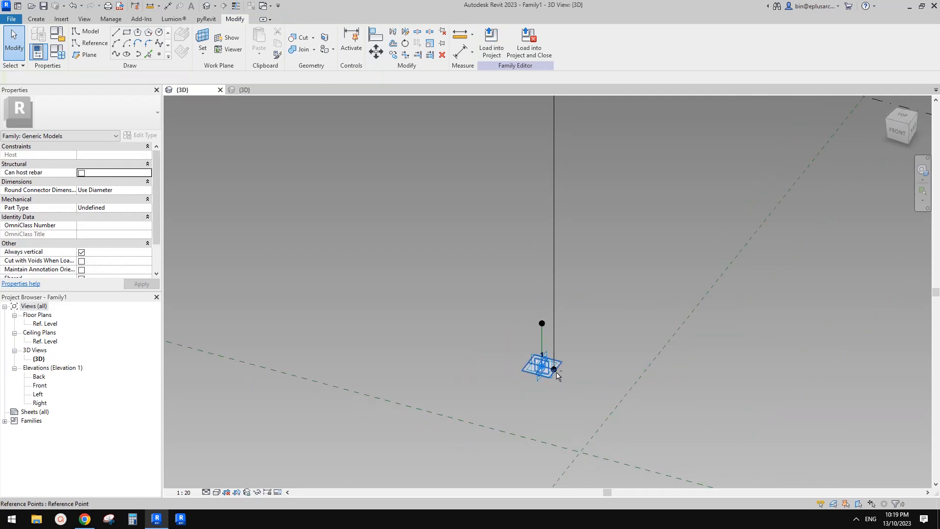
pyautogui.scroll(-1, 555, 371)
pyautogui.moveTo(556, 328); pyautogui.dragTo(557, 361, button='middle')
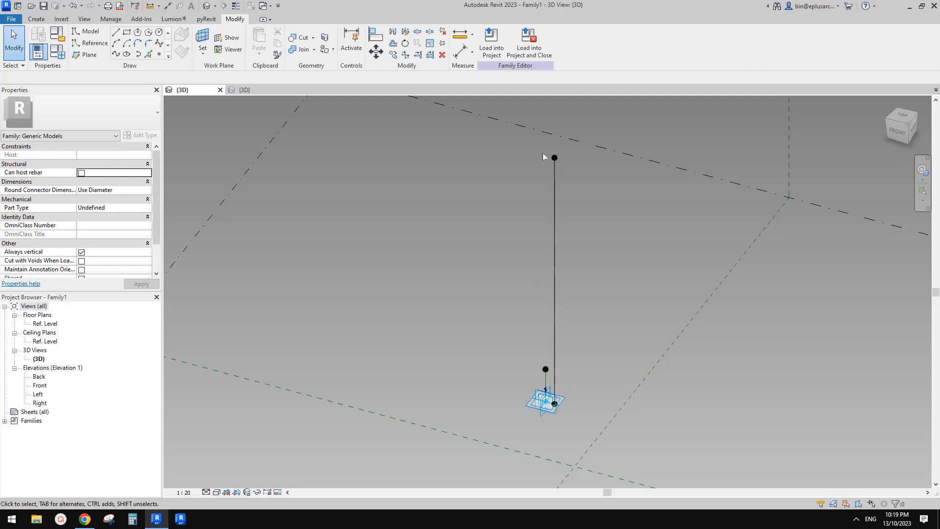
# - Set the family's angle parameter A to 45° and apply it to test the rotation
pyautogui.moveTo(489, 222); pyautogui.dragTo(491, 223, button='middle')
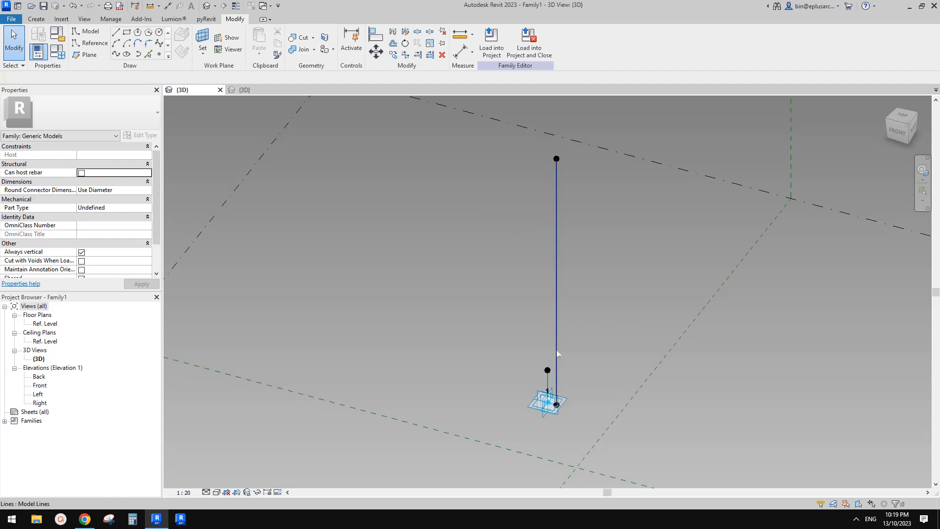
pyautogui.moveTo(346, 193); pyautogui.dragTo(415, 190, button='middle')
pyautogui.scroll(1, 395, 182)
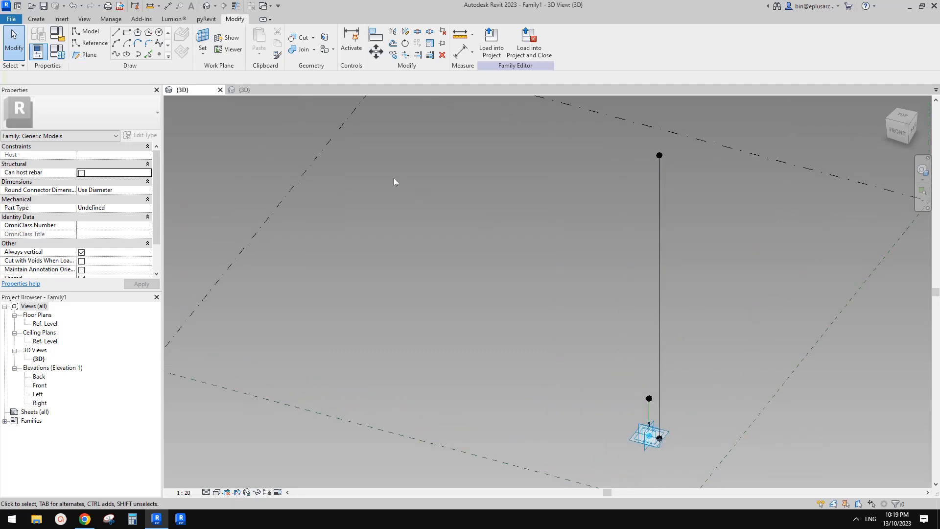
pyautogui.click(57, 51)
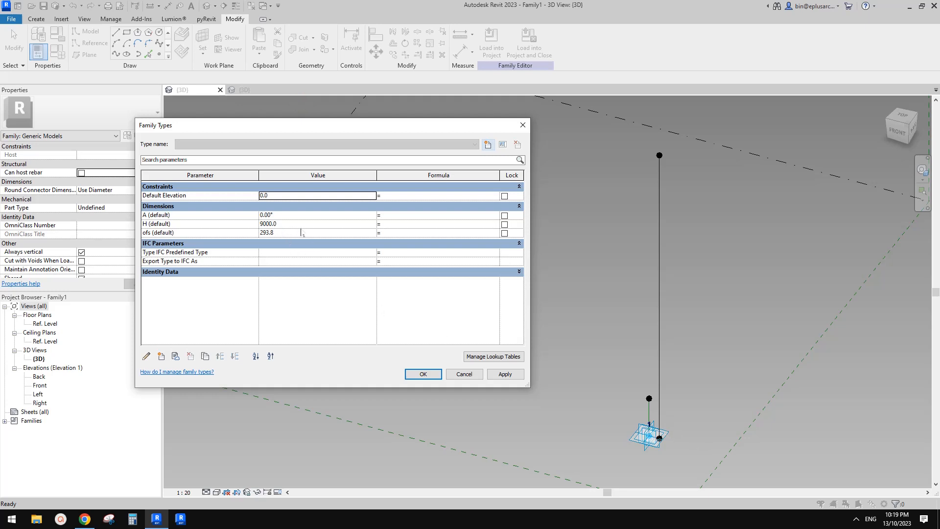
pyautogui.click(291, 217)
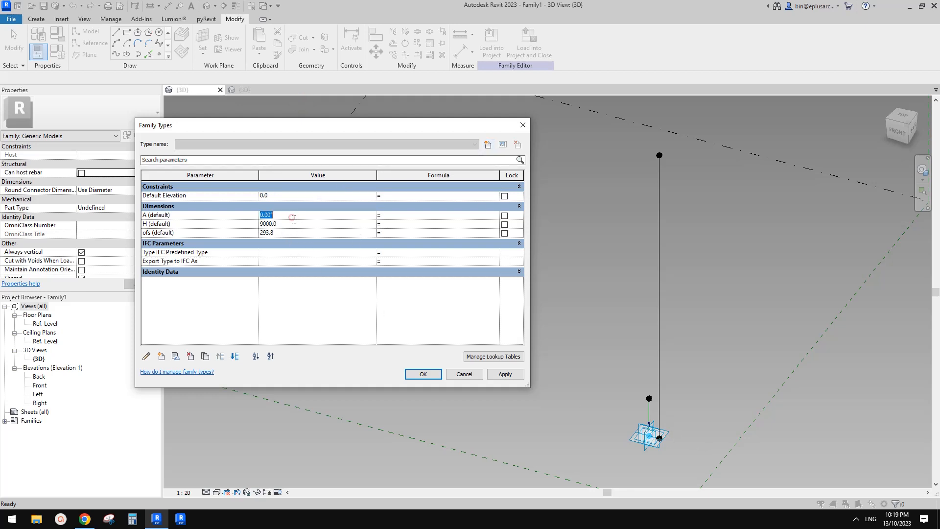
pyautogui.click(503, 374)
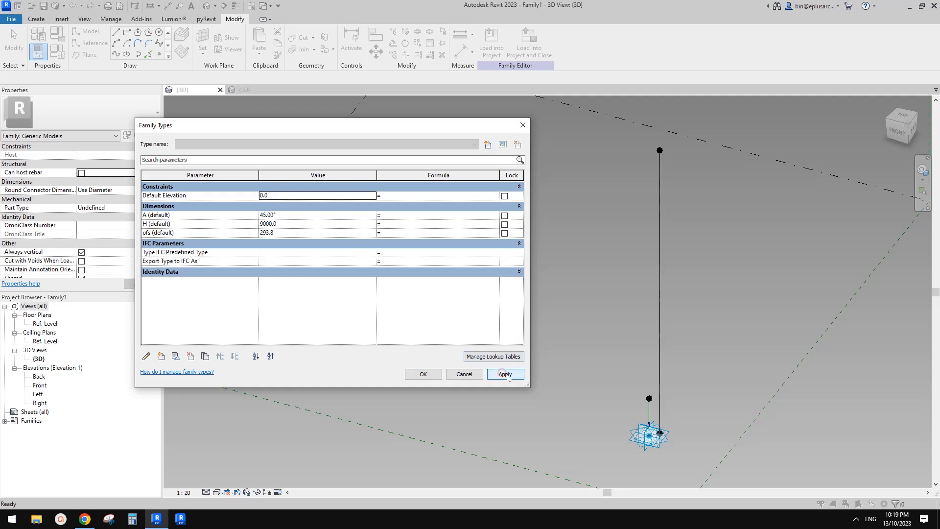
# - Test the family's angle parameter A at 90°, and set it to 357°
pyautogui.click(296, 217)
pyautogui.write('90')
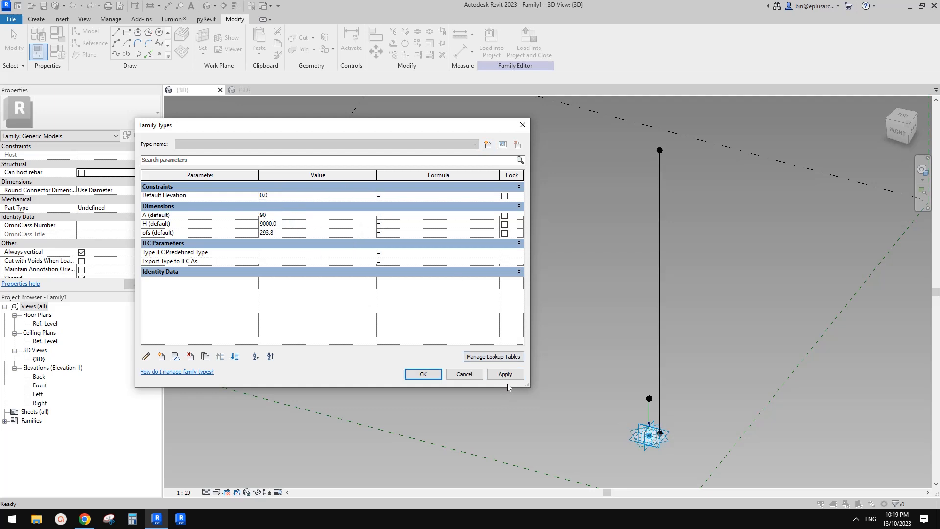
pyautogui.click(506, 376)
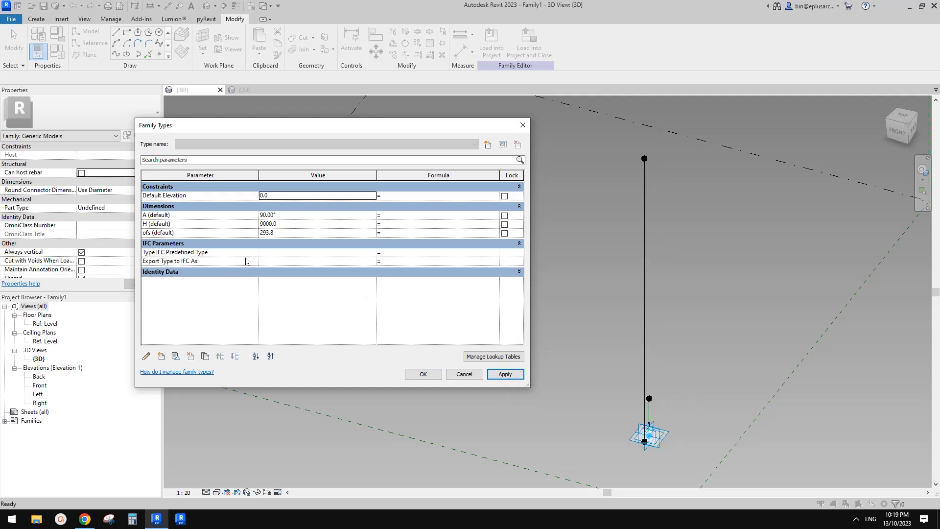
pyautogui.click(297, 217)
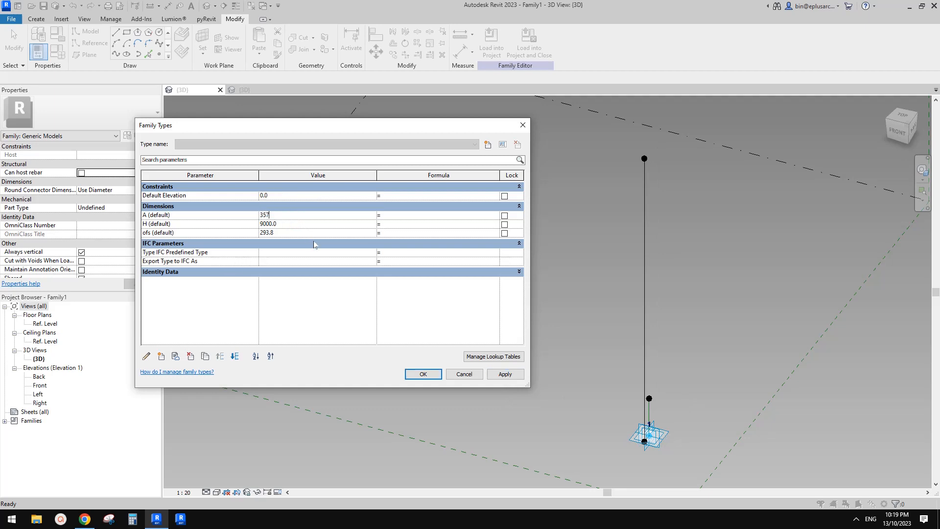
pyautogui.click(506, 374)
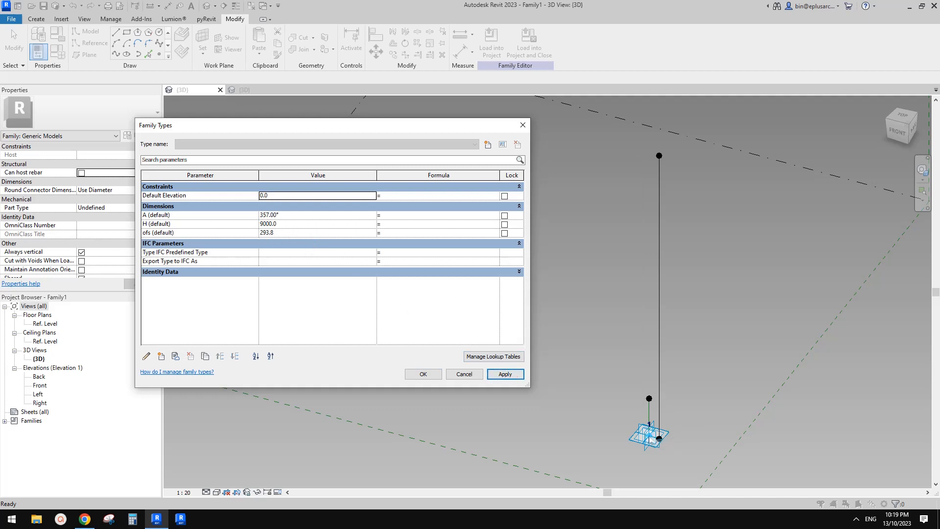
# - Test the family's ofs parameter at 300, set it to 100 and accept the parameter values
pyautogui.click(292, 233)
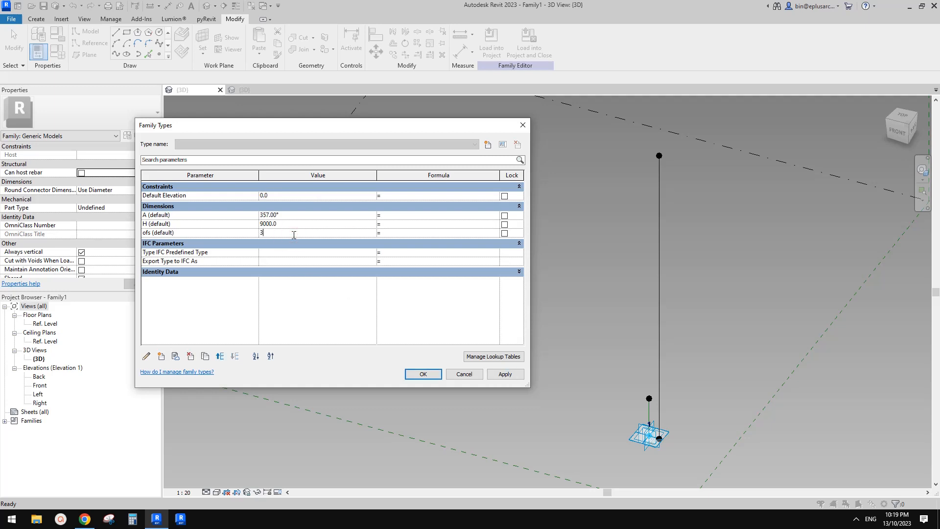
pyautogui.click(505, 374)
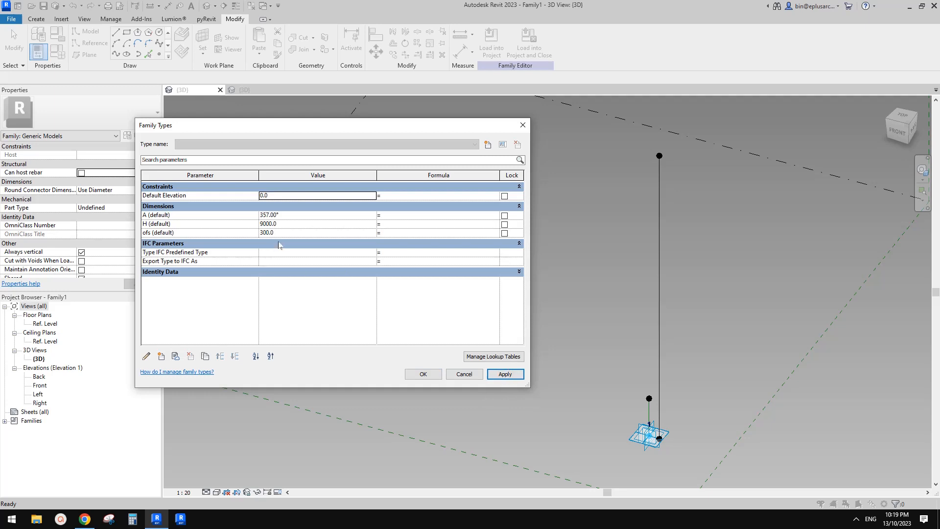
pyautogui.click(294, 233)
pyautogui.write('100')
pyautogui.click(519, 376)
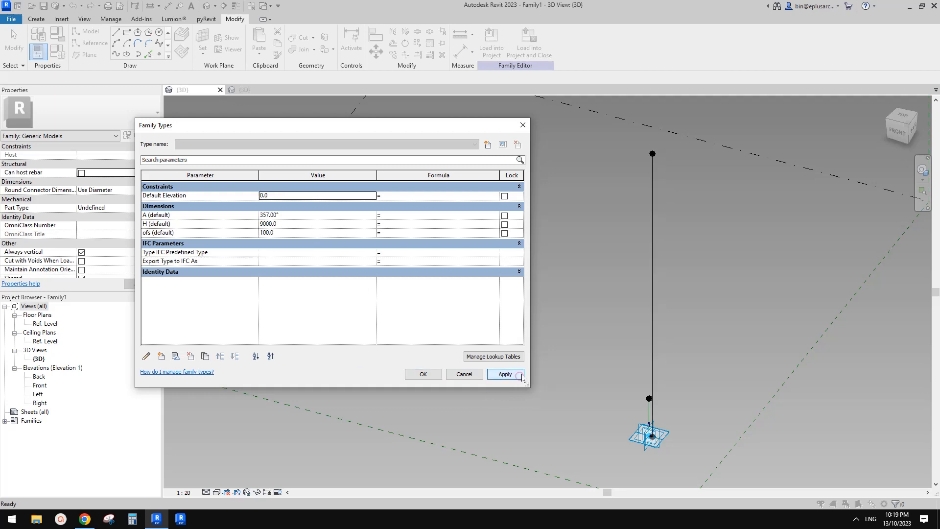
pyautogui.click(423, 375)
# - Load the revised family into the project, overwriting the existing version without its parameter values
pyautogui.moveTo(497, 302); pyautogui.dragTo(390, 273, button='middle')
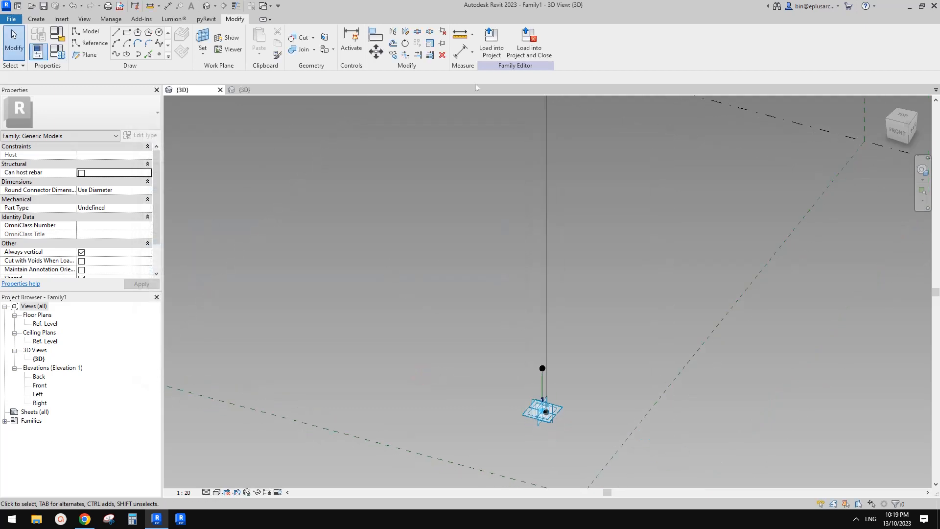
pyautogui.click(488, 43)
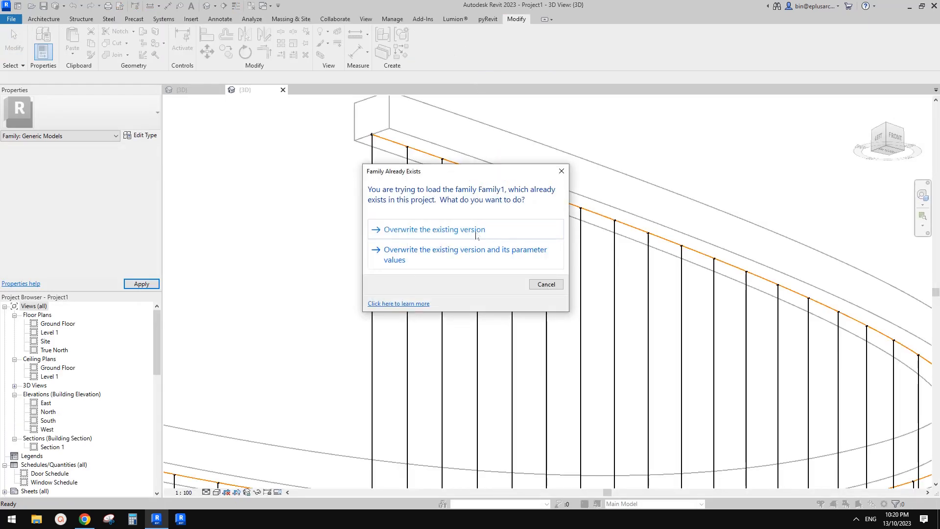
pyautogui.click(463, 230)
# - Pick a single repeated pole on the divided canopy path and set the repeated component's H to -6000
pyautogui.scroll(-3, 521, 183)
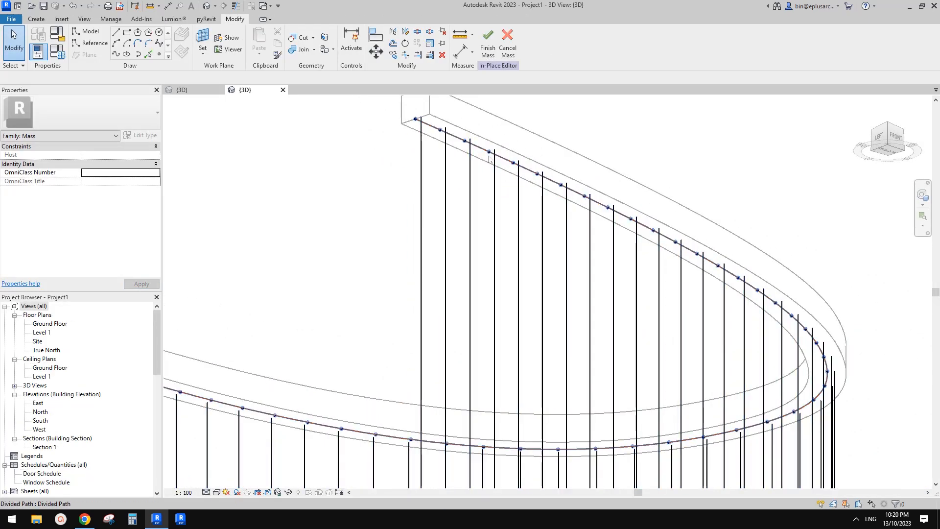
pyautogui.scroll(-2, 514, 230)
pyautogui.keyDown('shift'); pyautogui.moveTo(522, 215); pyautogui.dragTo(550, 204, button='middle'); pyautogui.keyUp('shift')
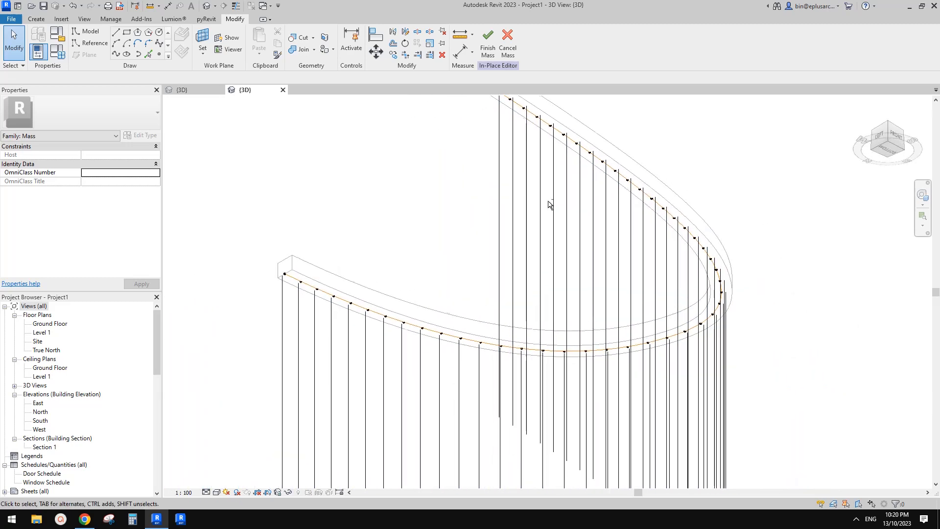
pyautogui.keyDown('shift'); pyautogui.moveTo(631, 193); pyautogui.dragTo(645, 196, button='middle'); pyautogui.keyUp('shift')
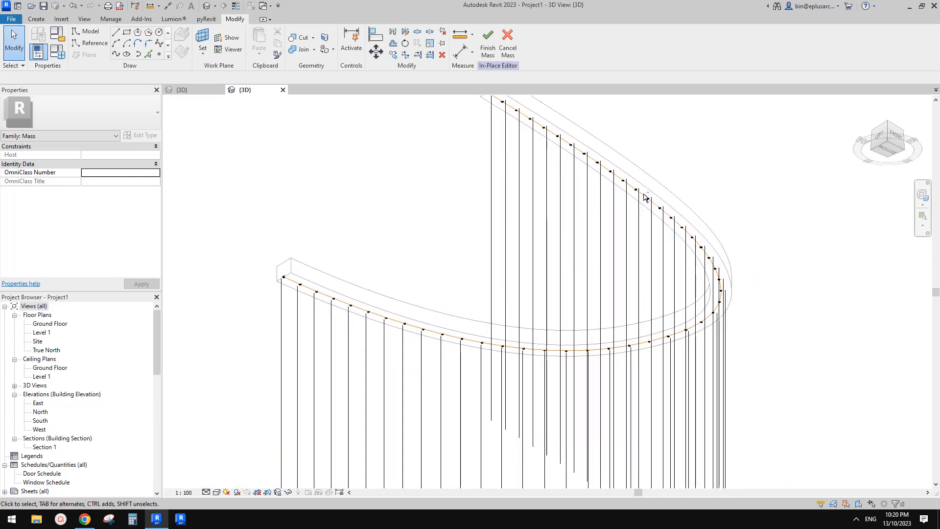
pyautogui.keyDown('shift'); pyautogui.moveTo(542, 181); pyautogui.dragTo(521, 162, button='middle'); pyautogui.keyUp('shift')
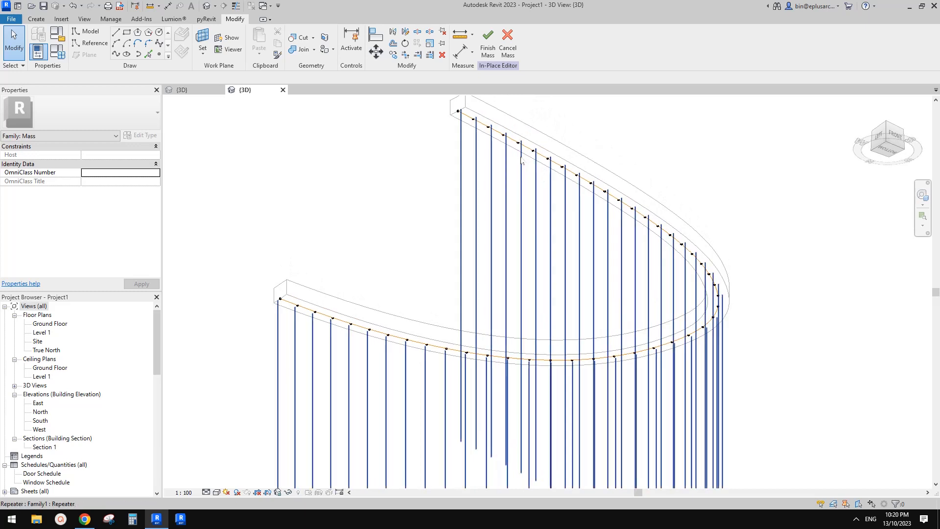
pyautogui.click(520, 159)
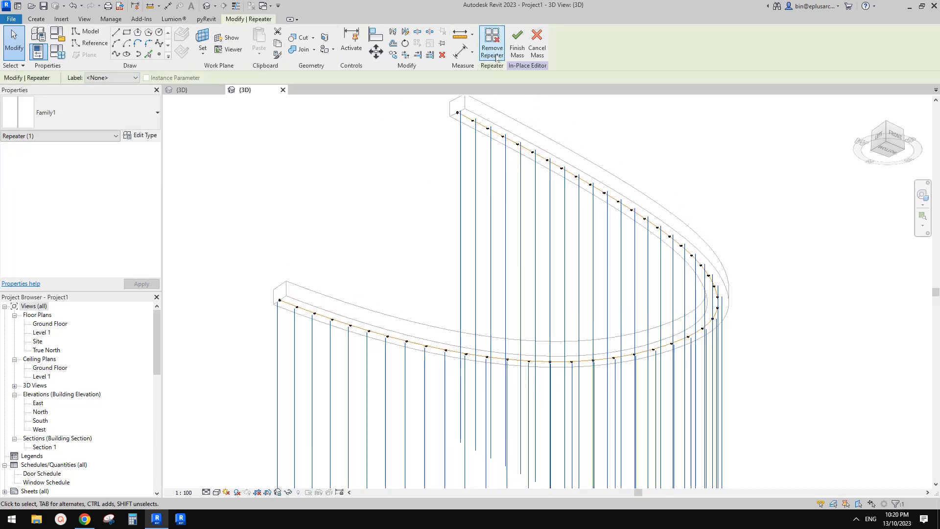
pyautogui.press('Escape')
pyautogui.moveTo(518, 174); pyautogui.dragTo(521, 187, button='middle')
pyautogui.press('Tab')
pyautogui.click(524, 181)
pyautogui.click(512, 220)
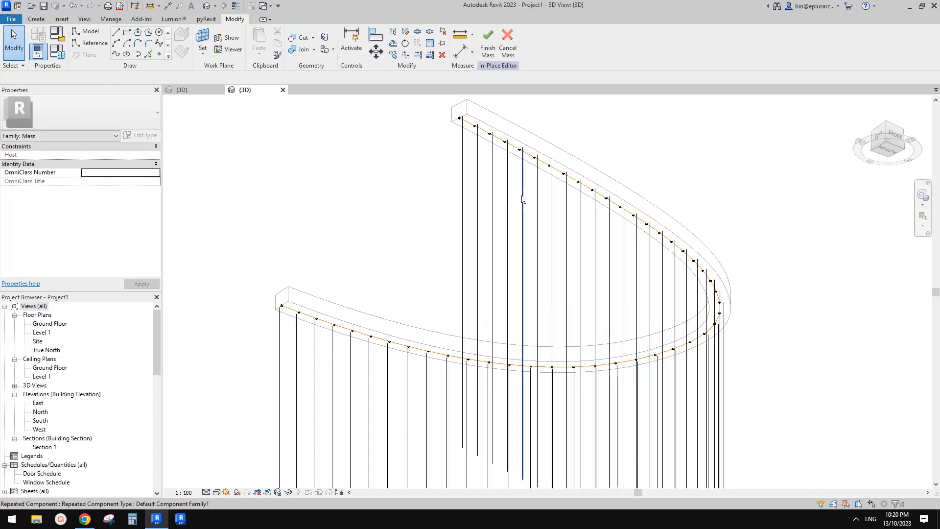
pyautogui.click(508, 200)
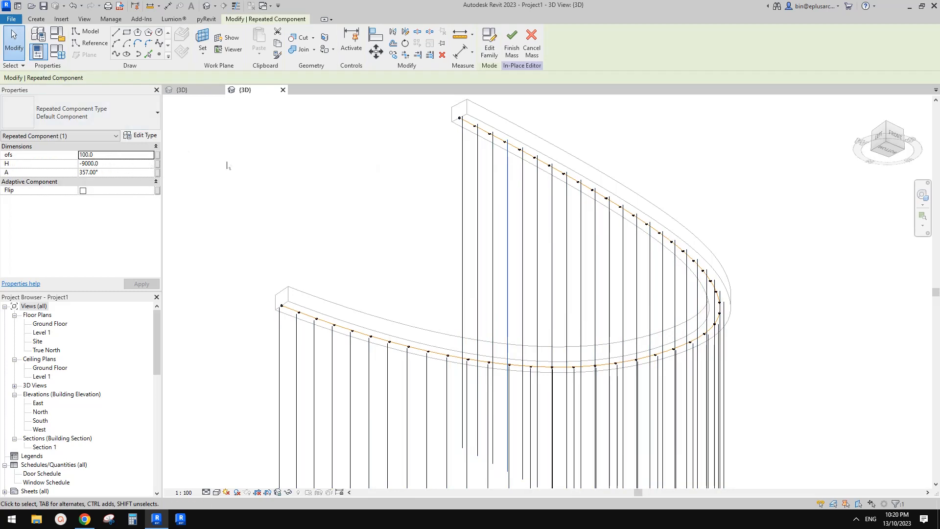
pyautogui.click(98, 166)
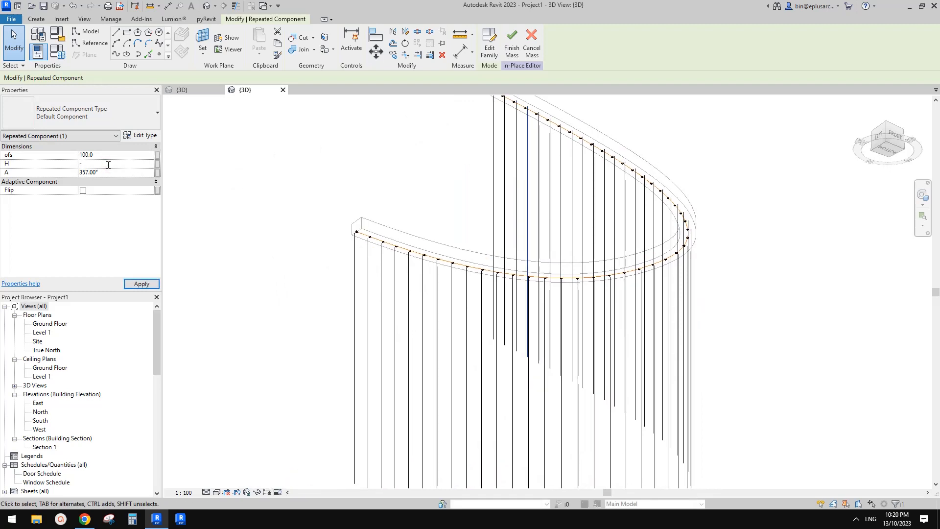
pyautogui.write('-6000')
pyautogui.press('Return')
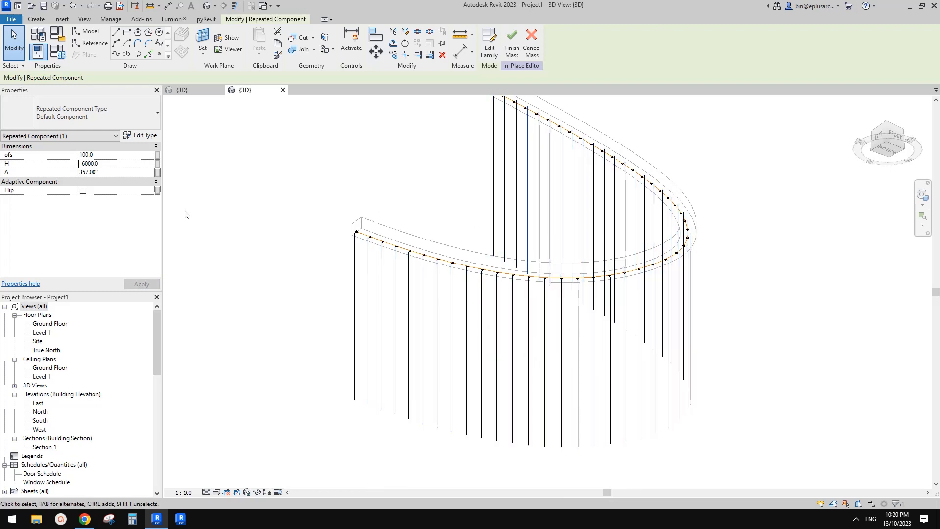
# - Set the repeated component's angle A to 45° and its ofs to 200
pyautogui.click(117, 172)
pyautogui.write('45')
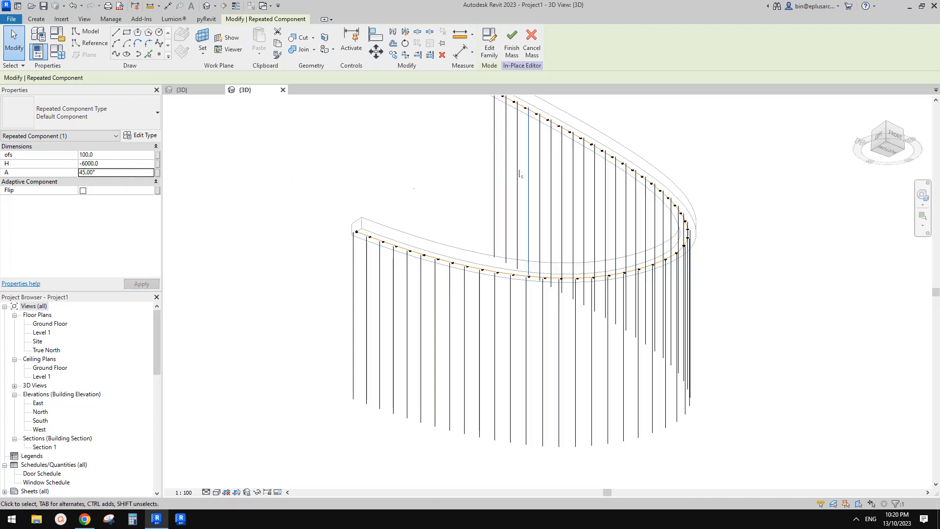
pyautogui.click(114, 158)
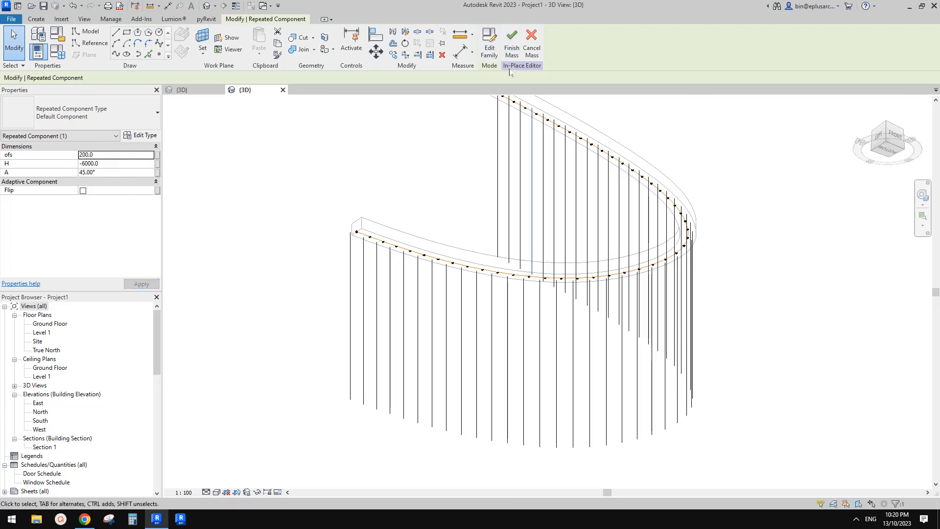
pyautogui.click(454, 145)
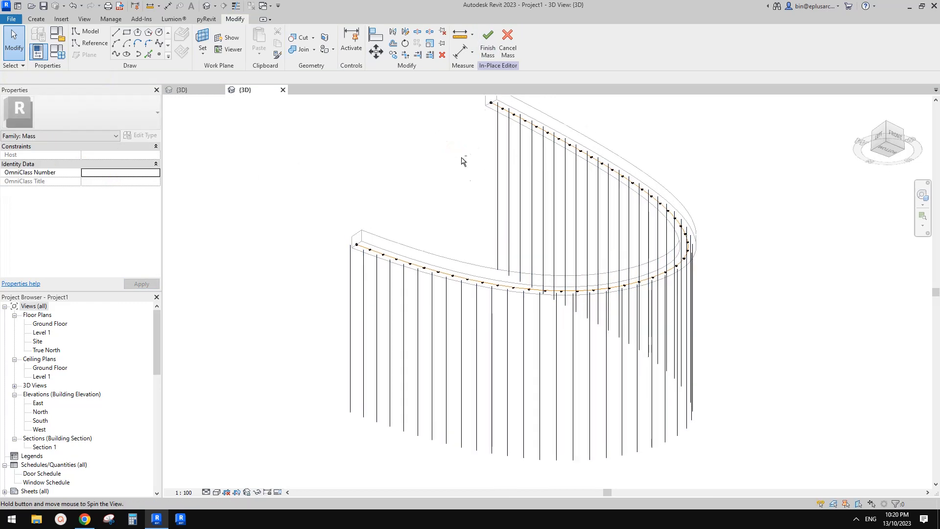
# - Remove the repeater from the poles along the canopy path so each pole is an independent component
pyautogui.click(498, 167)
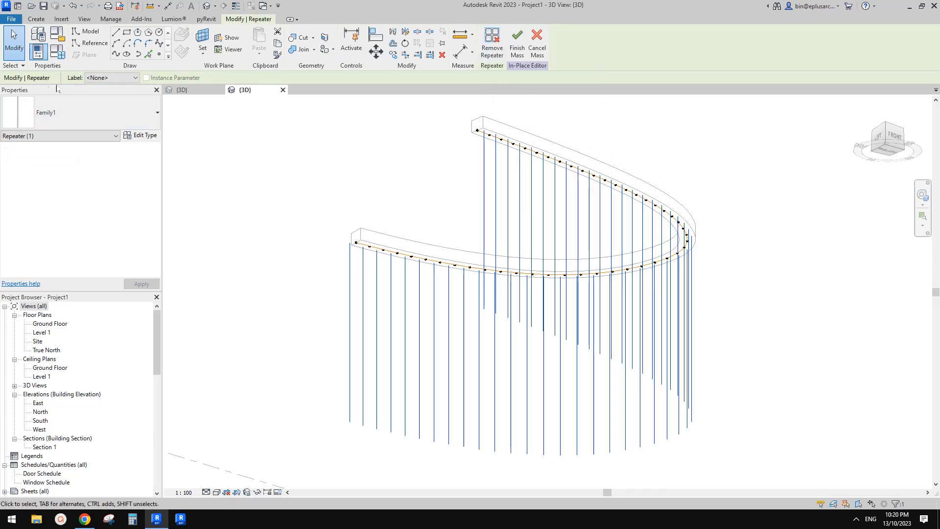
pyautogui.keyDown('shift'); pyautogui.moveTo(368, 140); pyautogui.dragTo(455, 156, button='middle'); pyautogui.keyUp('shift')
pyautogui.scroll(1, 472, 159)
pyautogui.press('Escape')
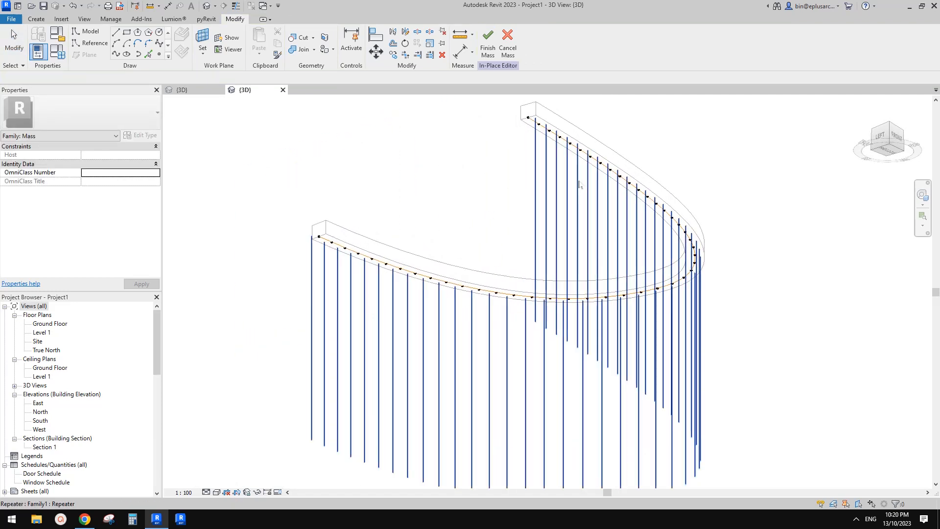
pyautogui.click(579, 184)
pyautogui.scroll(-1, 580, 184)
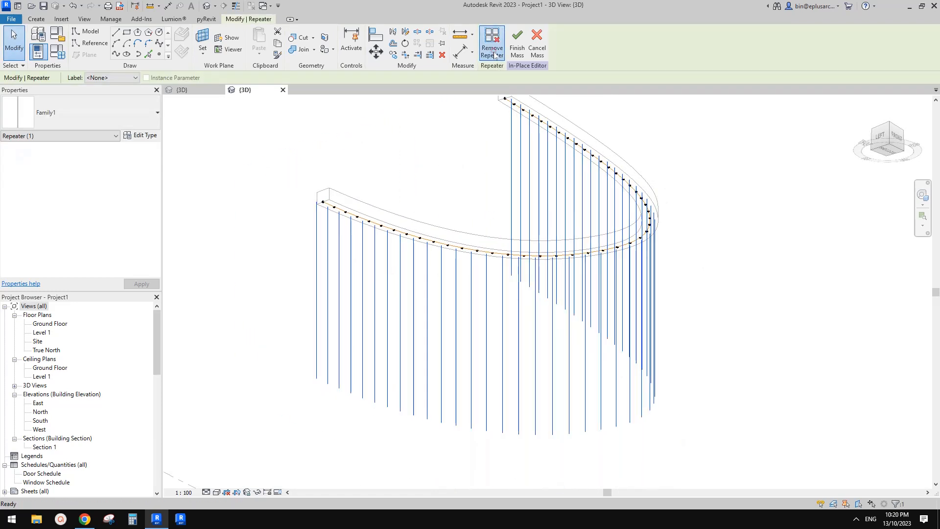
pyautogui.click(494, 56)
pyautogui.moveTo(552, 170); pyautogui.dragTo(557, 174, button='middle')
# - Pick one pole near the canopy's far end, test its angle A at 33° and 0°, and set it to 111°
pyautogui.click(546, 172)
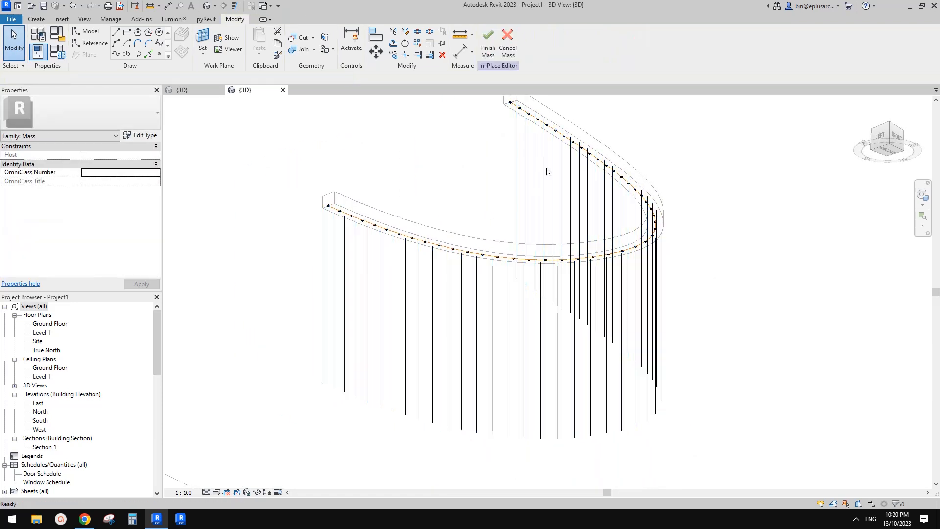
pyautogui.click(546, 171)
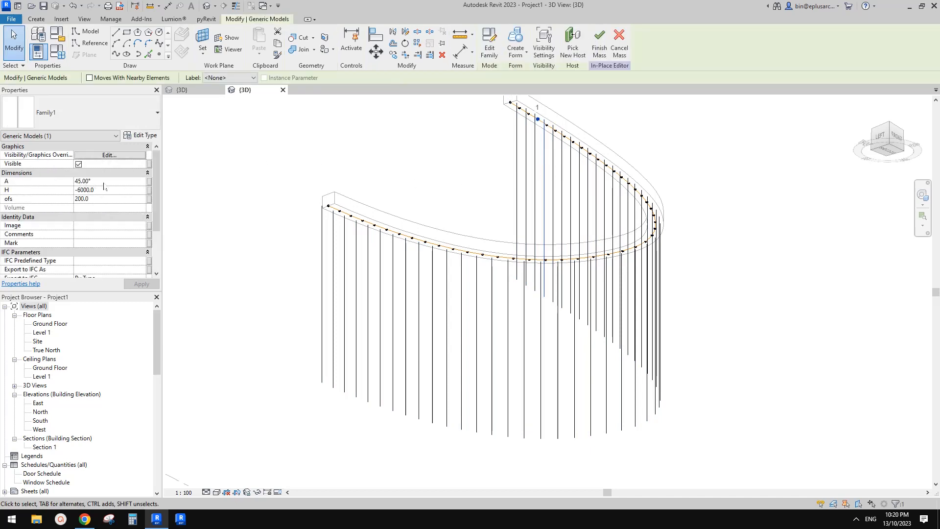
pyautogui.click(105, 184)
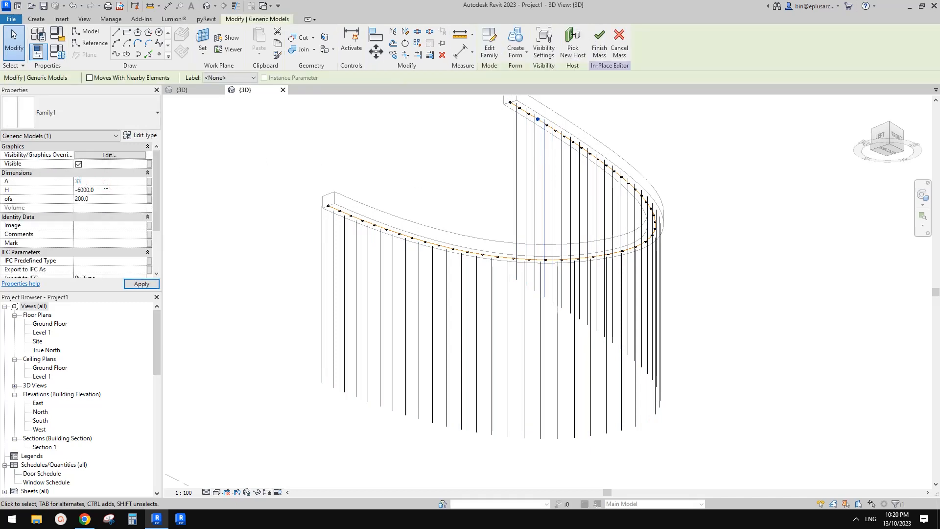
pyautogui.press('Return')
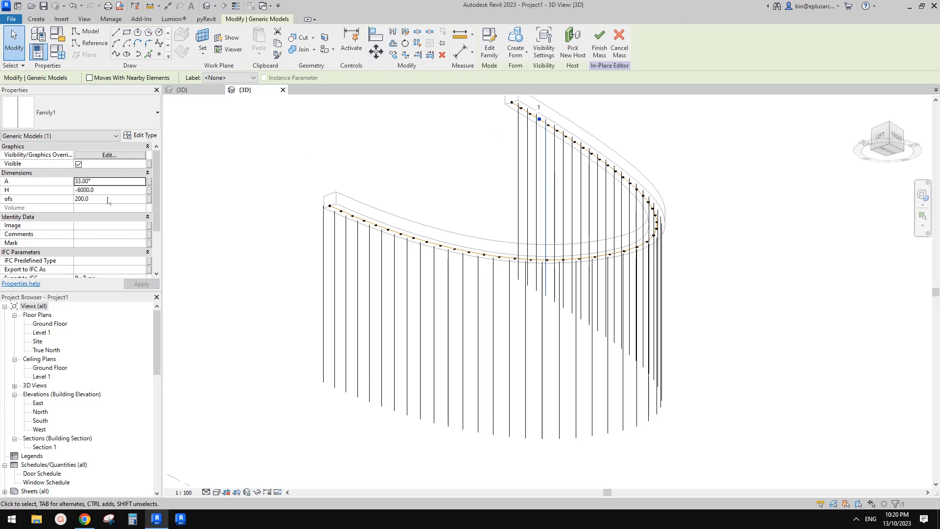
pyautogui.click(108, 184)
pyautogui.write('0')
pyautogui.press('Return')
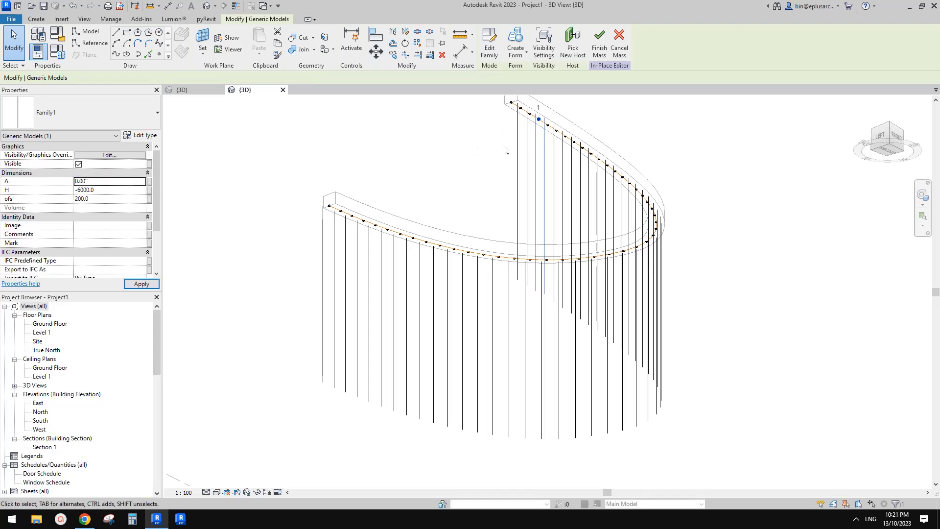
pyautogui.scroll(1, 551, 133)
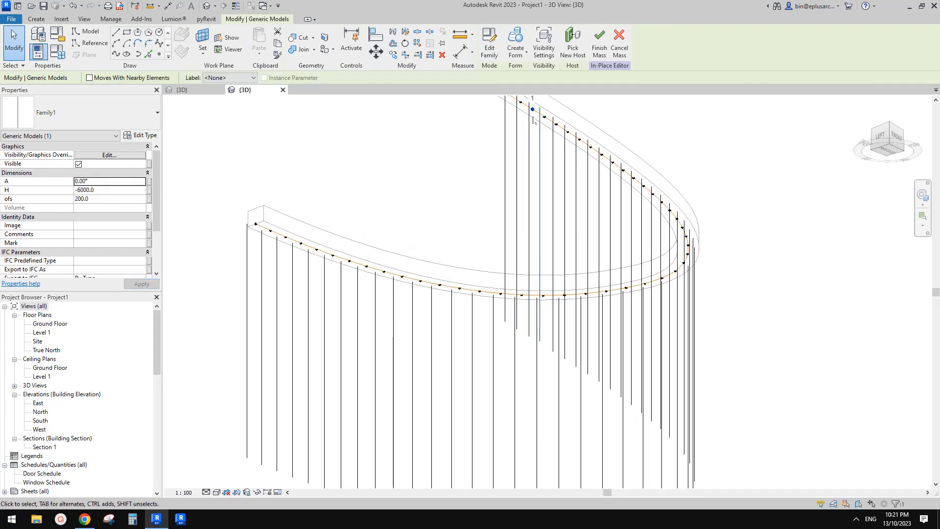
pyautogui.click(102, 184)
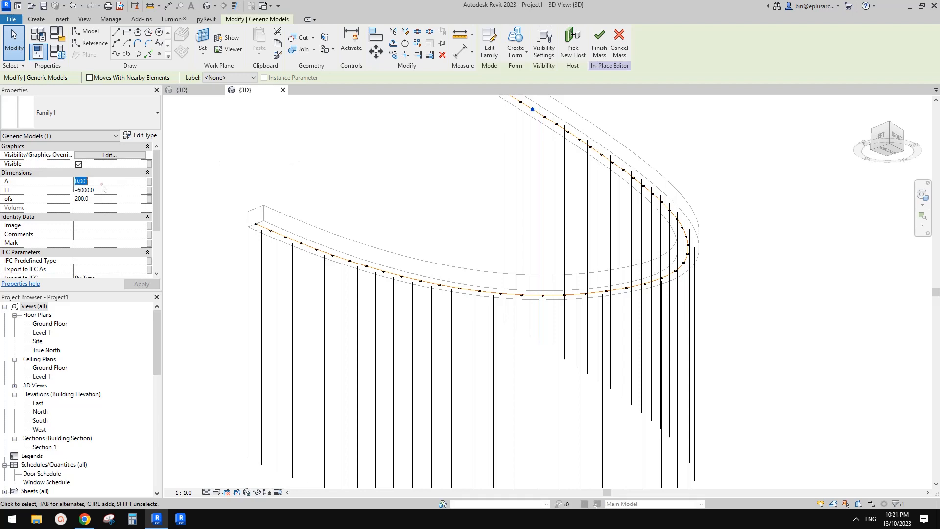
pyautogui.write('111')
pyautogui.press('Return')
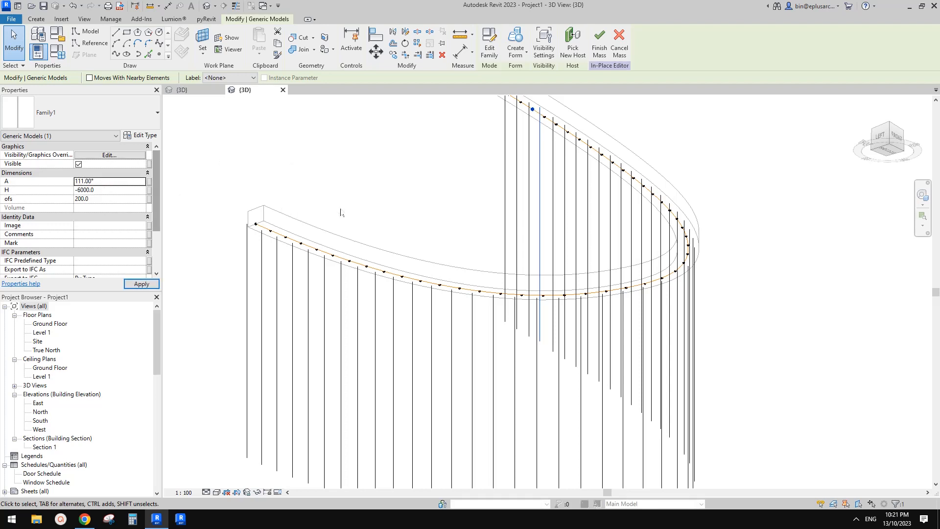
# - Set the selected pole's ofs to 400
pyautogui.click(100, 199)
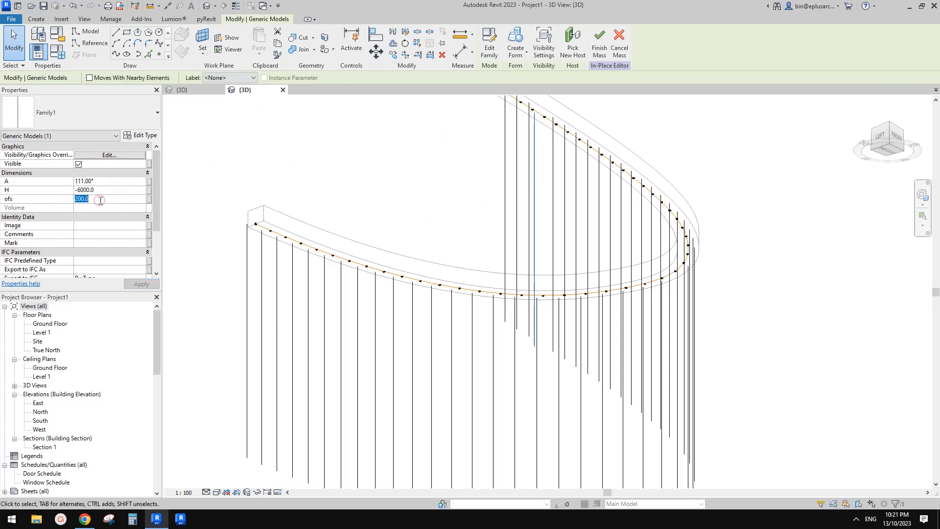
pyautogui.write('400')
pyautogui.press('Return')
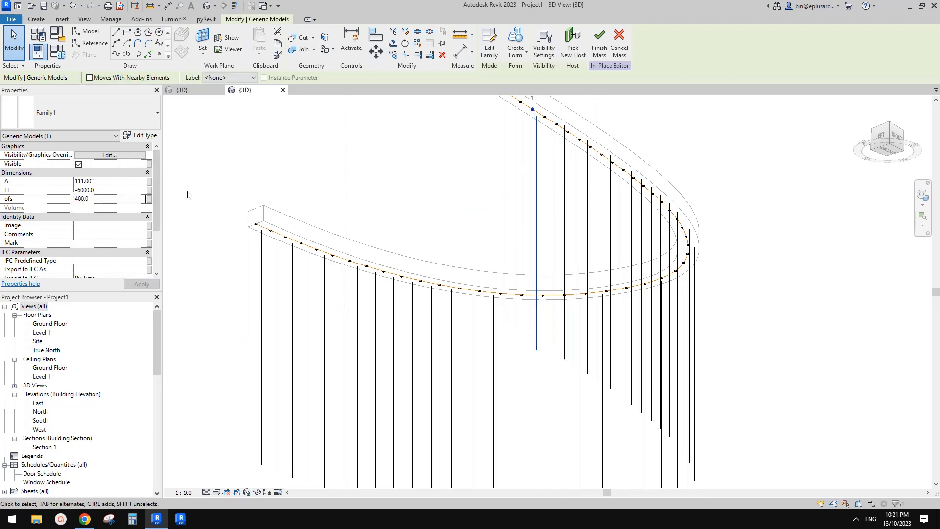
# - Set the selected pole's H to -9000 and compare its length with the neighbouring poles
pyautogui.click(112, 190)
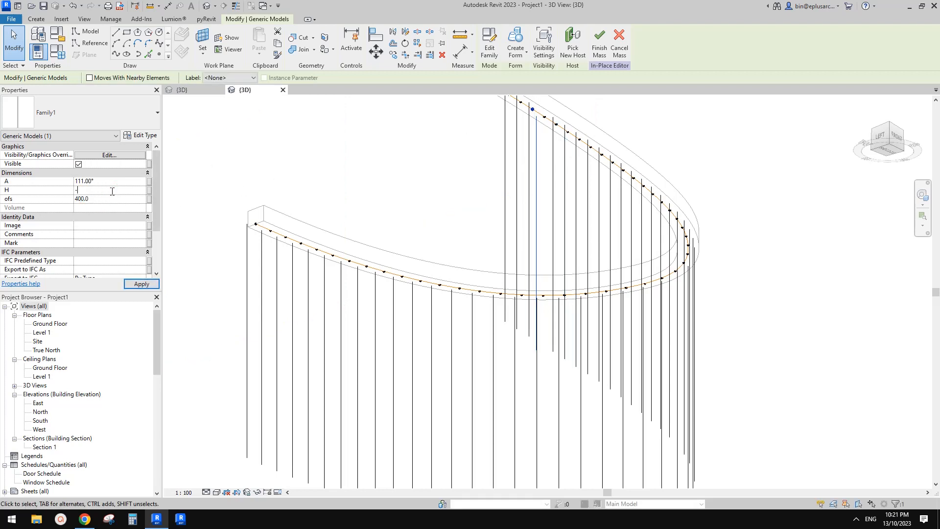
pyautogui.press('Return')
pyautogui.keyDown('shift'); pyautogui.moveTo(404, 205); pyautogui.dragTo(446, 310, button='middle'); pyautogui.keyUp('shift')
pyautogui.click(447, 310)
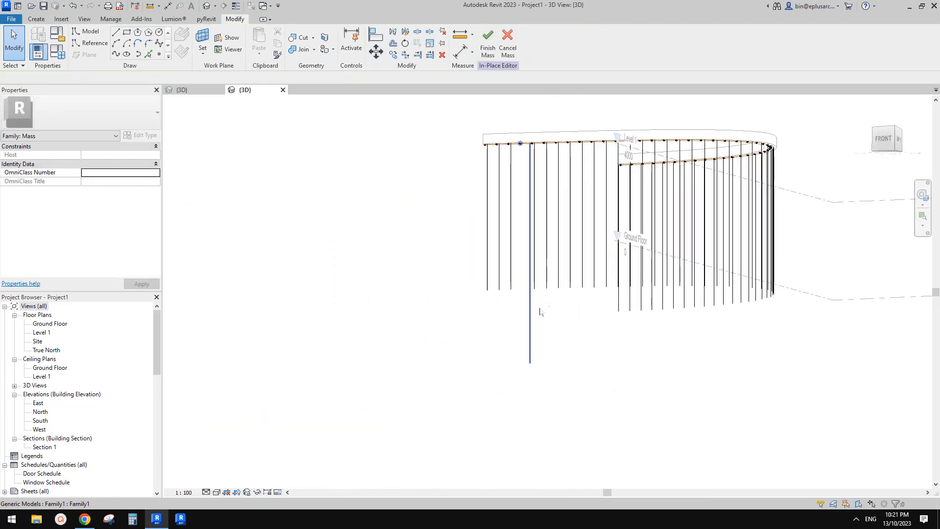
pyautogui.keyDown('shift'); pyautogui.moveTo(538, 311); pyautogui.dragTo(562, 269, button='middle'); pyautogui.keyUp('shift')
pyautogui.scroll(3, 562, 269)
pyautogui.moveTo(490, 231); pyautogui.dragTo(542, 257, button='middle')
pyautogui.scroll(1, 537, 198)
pyautogui.click(538, 201)
pyautogui.scroll(-2, 541, 208)
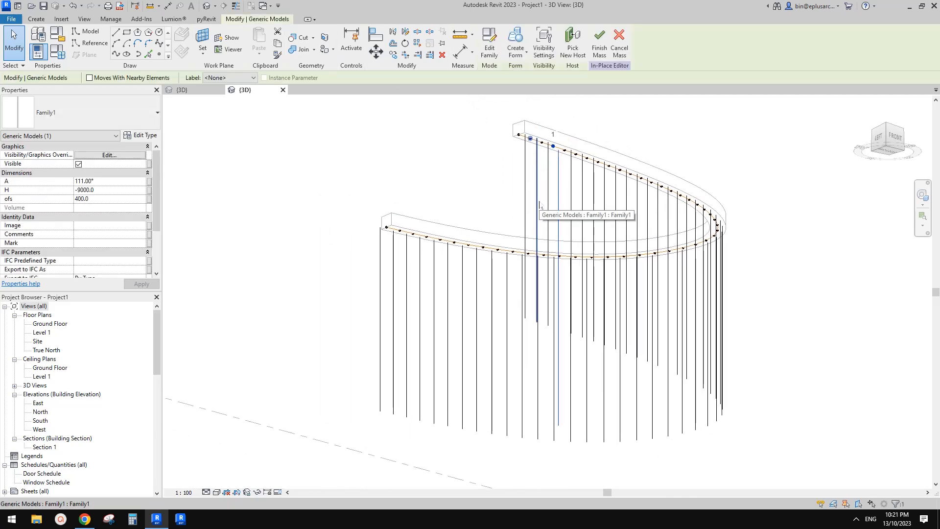
pyautogui.click(563, 215)
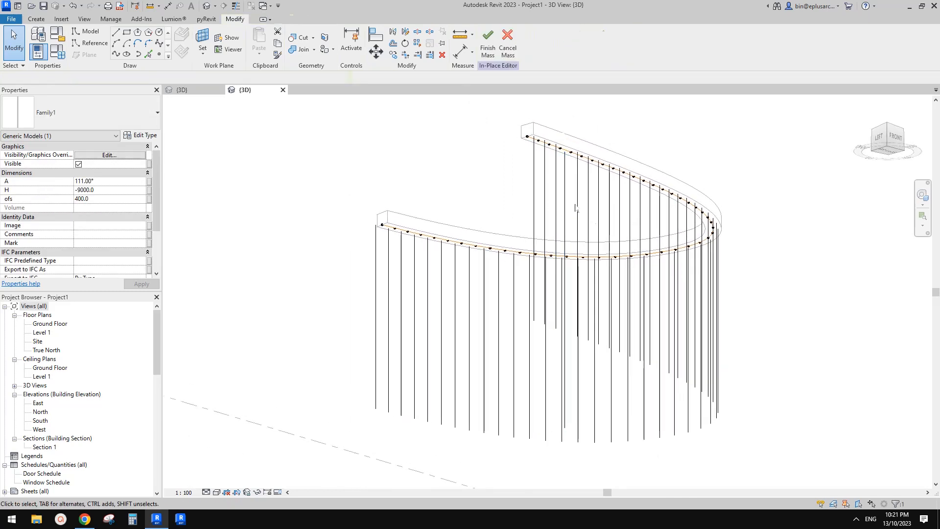
# - Undo the single pole's parameter changes and the removal of the repeater along the canopy path
pyautogui.keyDown('shift'); pyautogui.moveTo(563, 216); pyautogui.dragTo(639, 241, button='middle'); pyautogui.keyUp('shift')
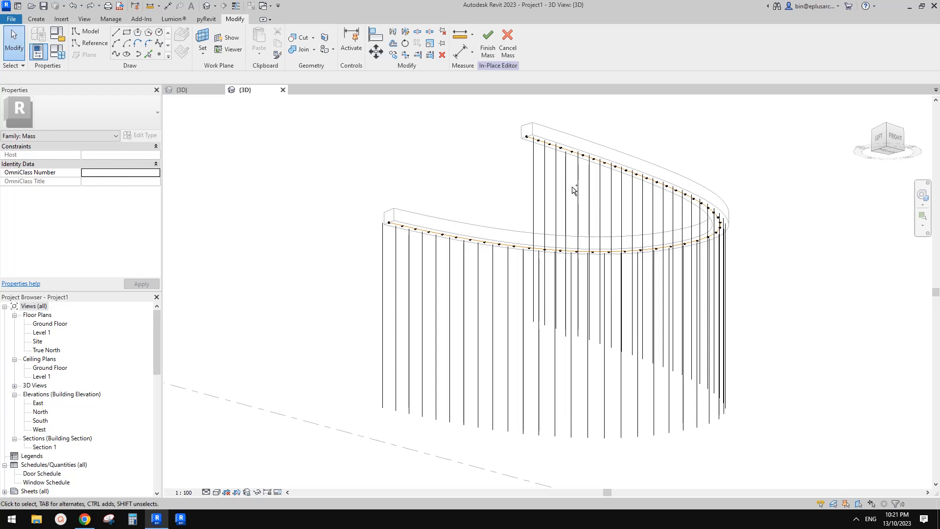
pyautogui.moveTo(593, 206); pyautogui.dragTo(601, 208, button='middle')
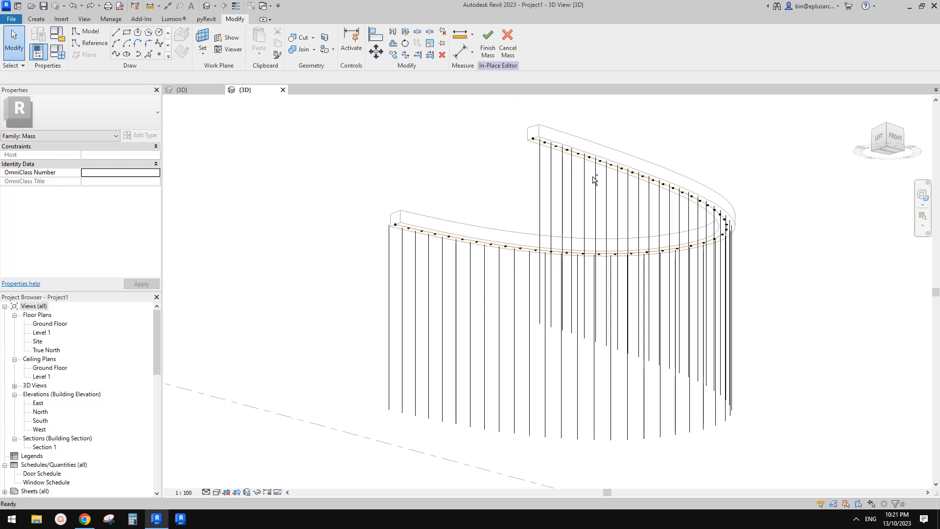
pyautogui.moveTo(575, 167); pyautogui.dragTo(601, 173, button='middle')
pyautogui.click(562, 169)
pyautogui.keyDown('shift'); pyautogui.moveTo(601, 173); pyautogui.dragTo(674, 222, button='middle'); pyautogui.keyUp('shift')
pyautogui.press('Escape')
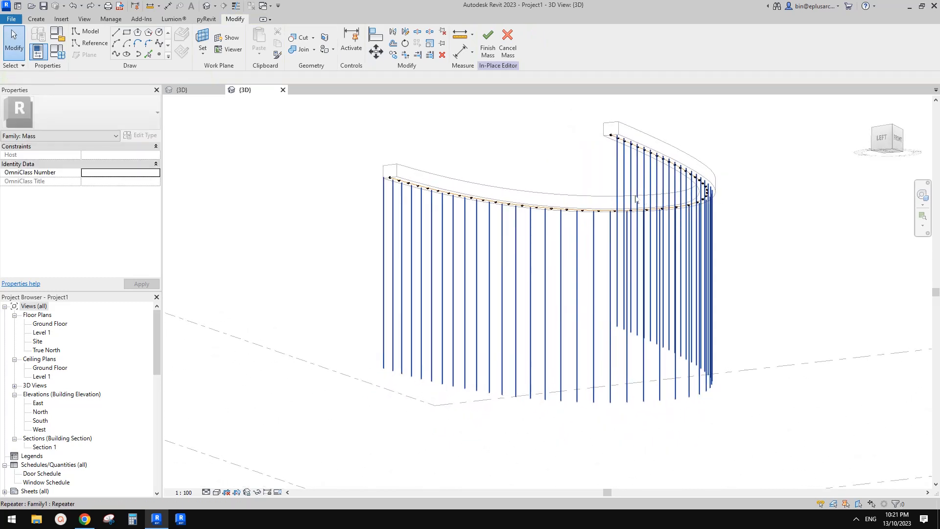
# - Set the Maximum Distance of the divided path along the canopy to 300
pyautogui.scroll(2, 619, 147)
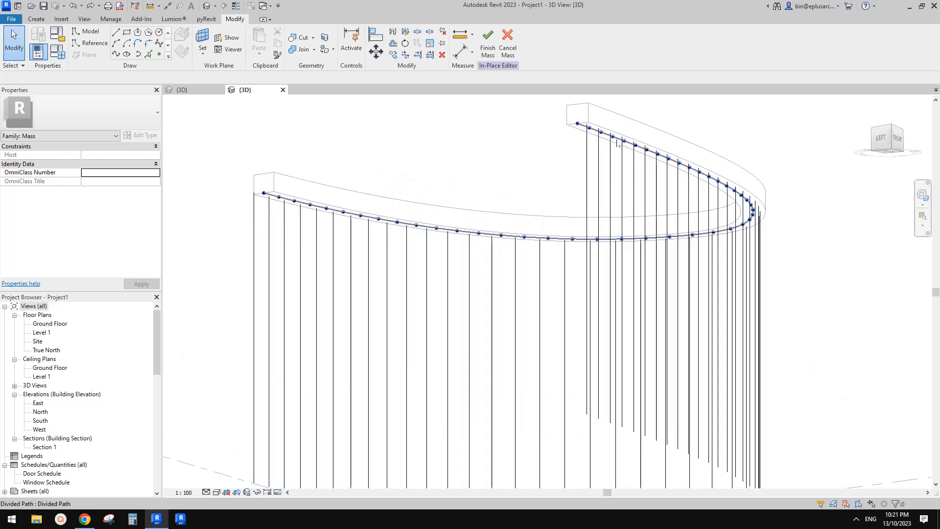
pyautogui.click(619, 145)
pyautogui.keyDown('shift'); pyautogui.moveTo(619, 145); pyautogui.dragTo(502, 190, button='middle'); pyautogui.keyUp('shift')
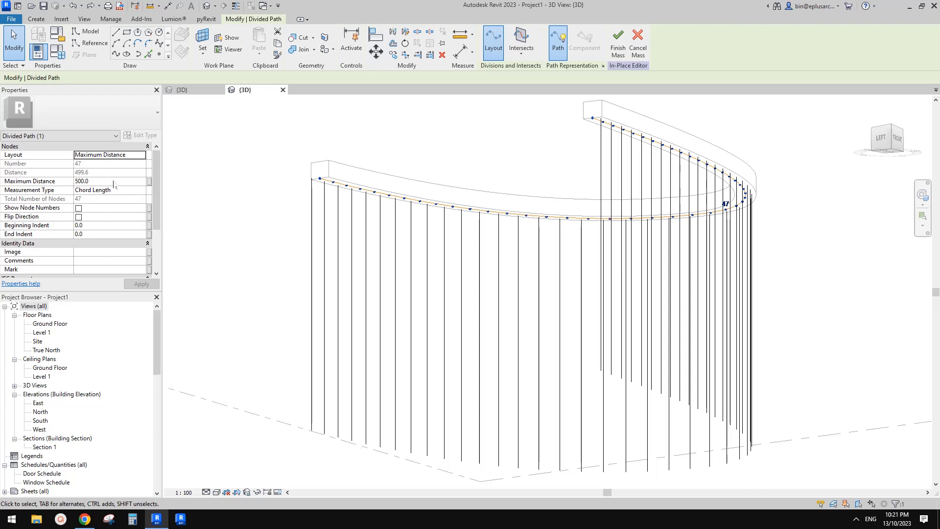
pyautogui.click(105, 183)
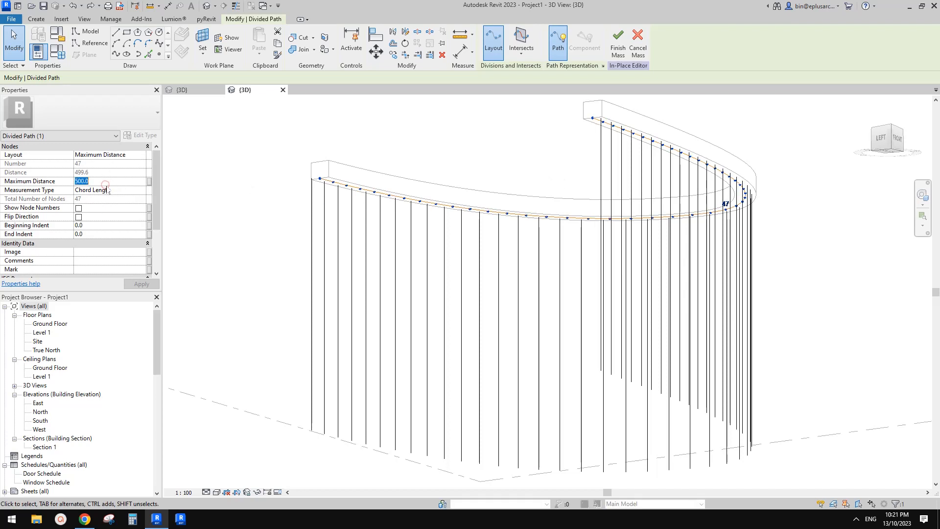
pyautogui.press('Return')
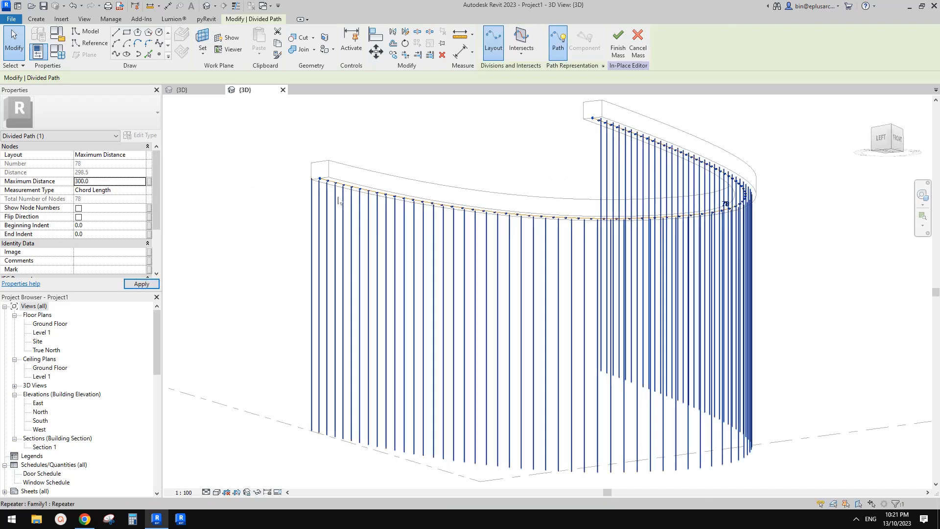
pyautogui.keyDown('shift'); pyautogui.moveTo(601, 167); pyautogui.dragTo(598, 196, button='middle'); pyautogui.keyUp('shift')
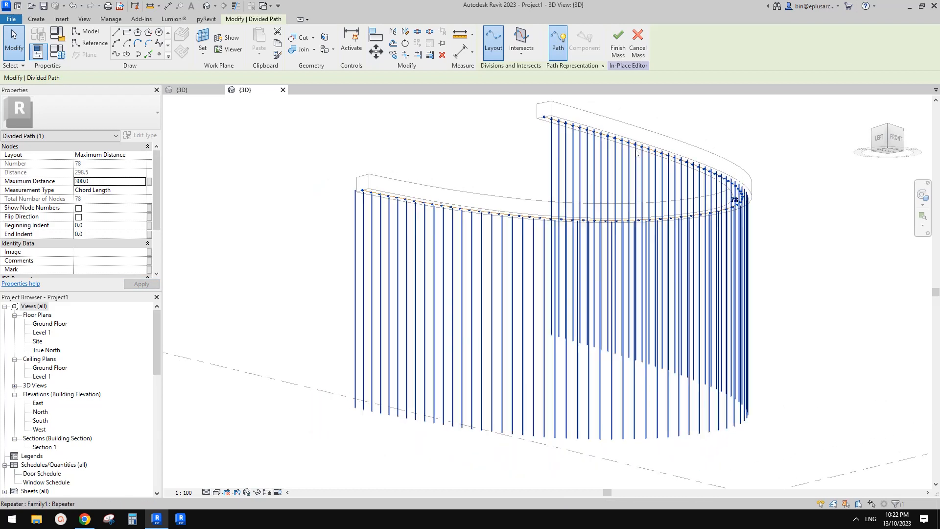
pyautogui.keyDown('shift'); pyautogui.moveTo(631, 179); pyautogui.dragTo(530, 211, button='middle'); pyautogui.keyUp('shift')
pyautogui.press('Escape')
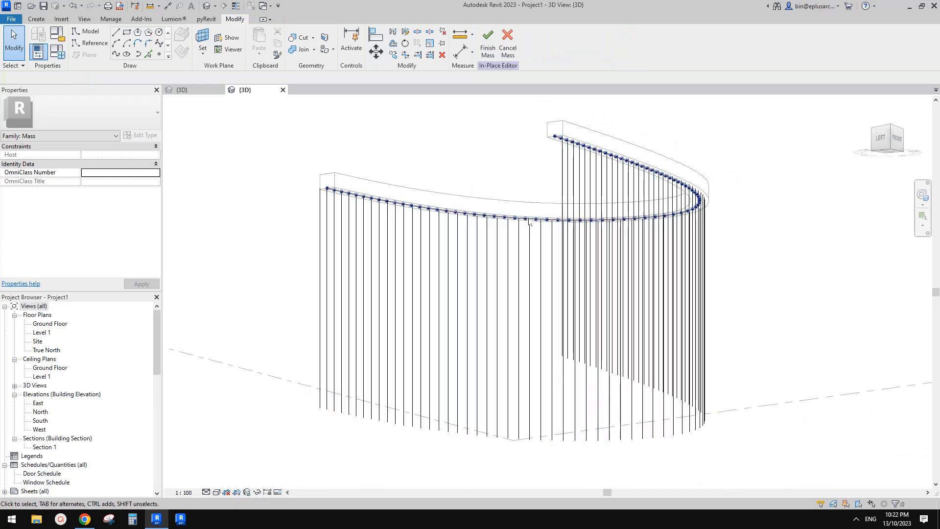
# - Check the repeated component's ofs, H and A parameters and finish the in-place mass
pyautogui.click(506, 239)
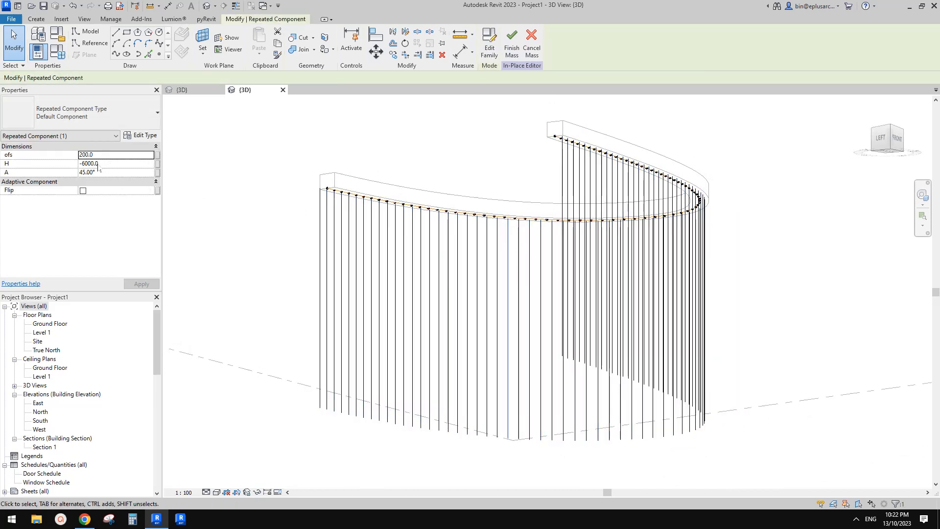
pyautogui.click(493, 146)
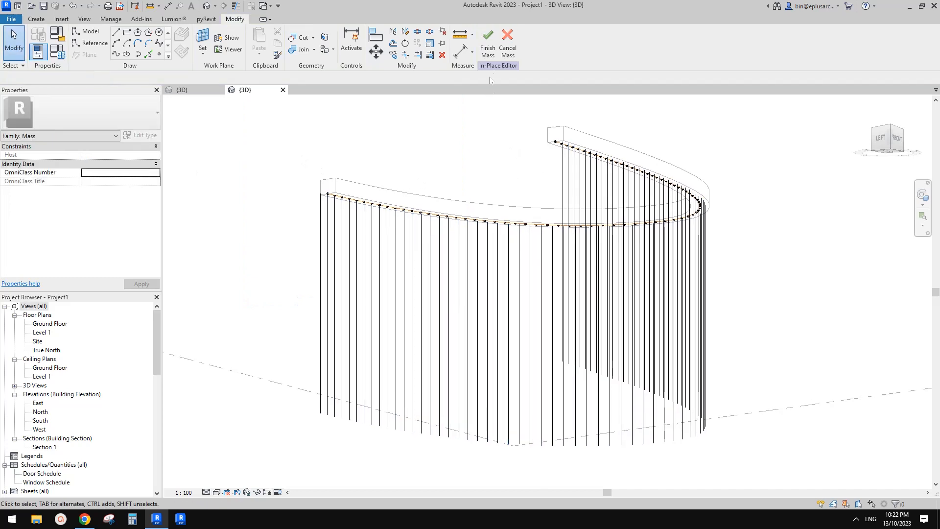
pyautogui.click(488, 51)
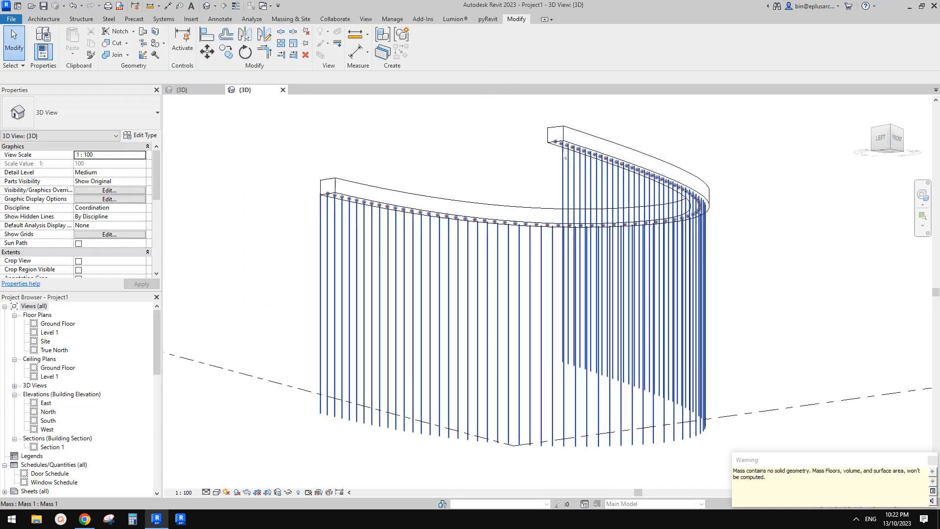
# - Examine the finished pole mass under the curved canopy roof from several angles, selecting it as one object
pyautogui.moveTo(526, 186); pyautogui.dragTo(512, 192, button='middle')
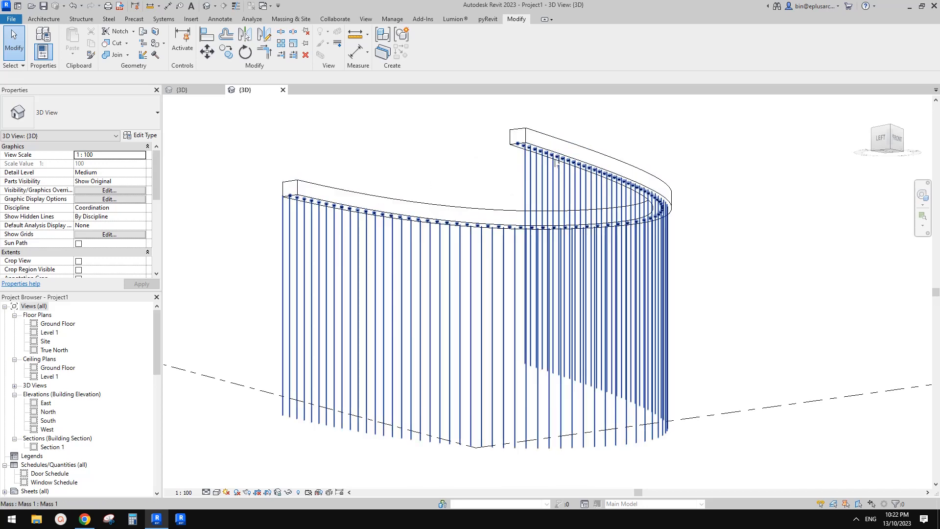
pyautogui.click(557, 165)
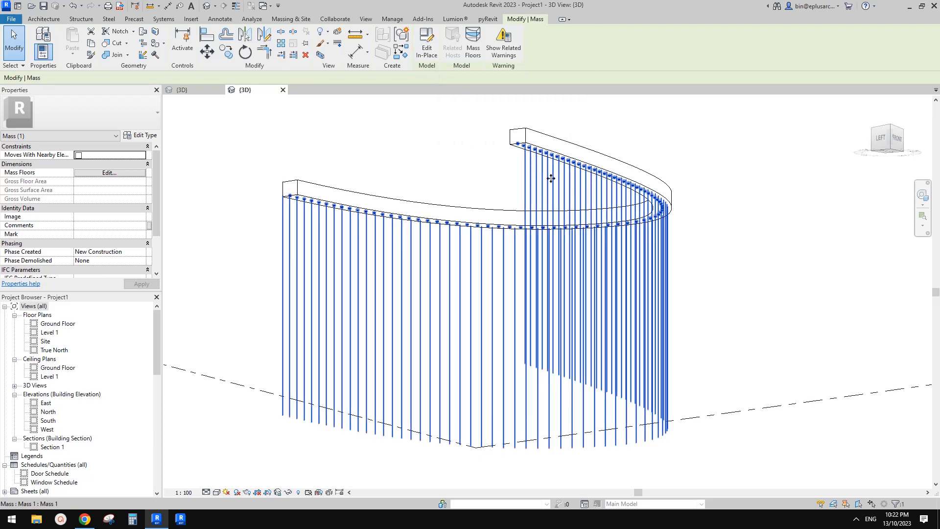
pyautogui.press('Escape')
pyautogui.moveTo(551, 177); pyautogui.dragTo(528, 201, button='middle')
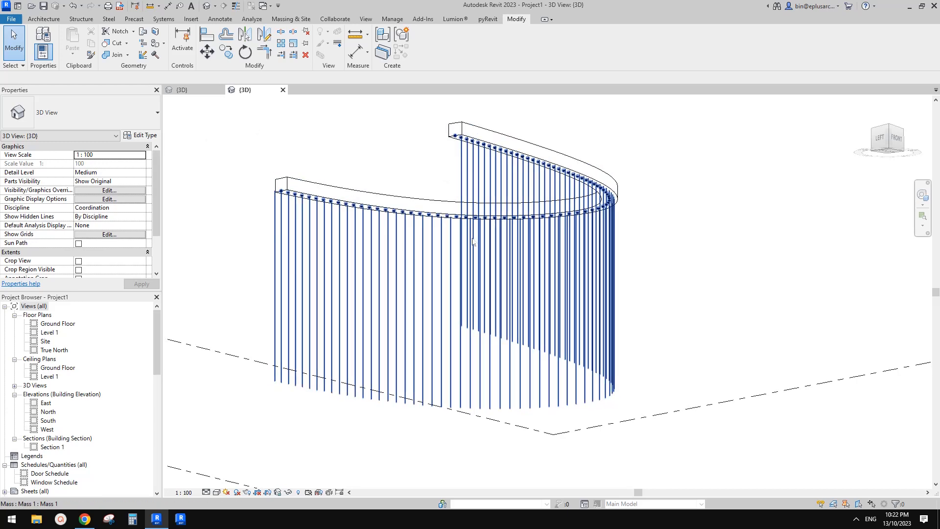
pyautogui.keyDown('shift'); pyautogui.moveTo(451, 245); pyautogui.dragTo(477, 270, button='middle'); pyautogui.keyUp('shift')
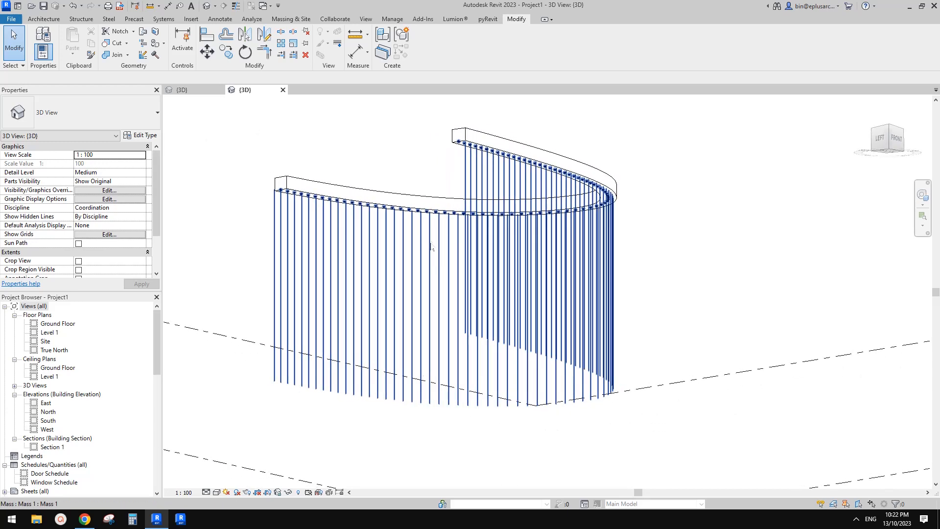
pyautogui.click(424, 234)
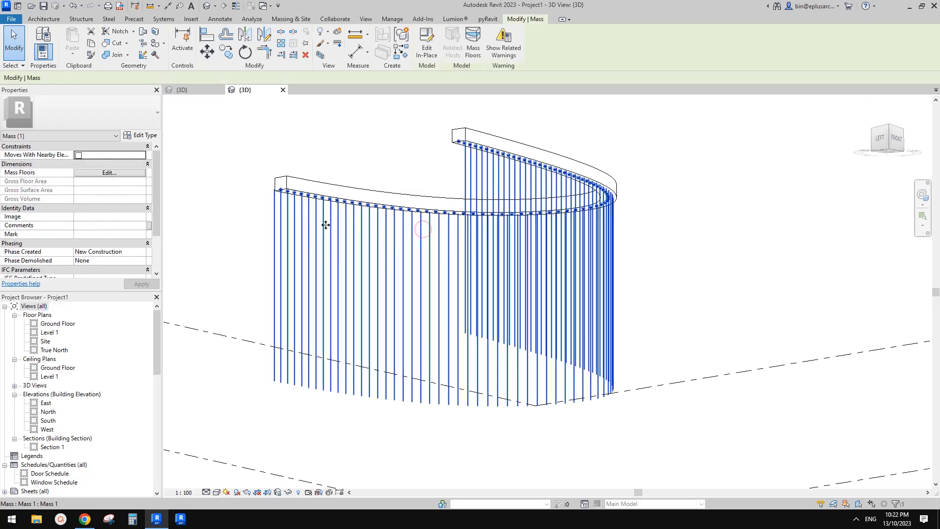
pyautogui.moveTo(506, 227); pyautogui.dragTo(509, 228, button='middle')
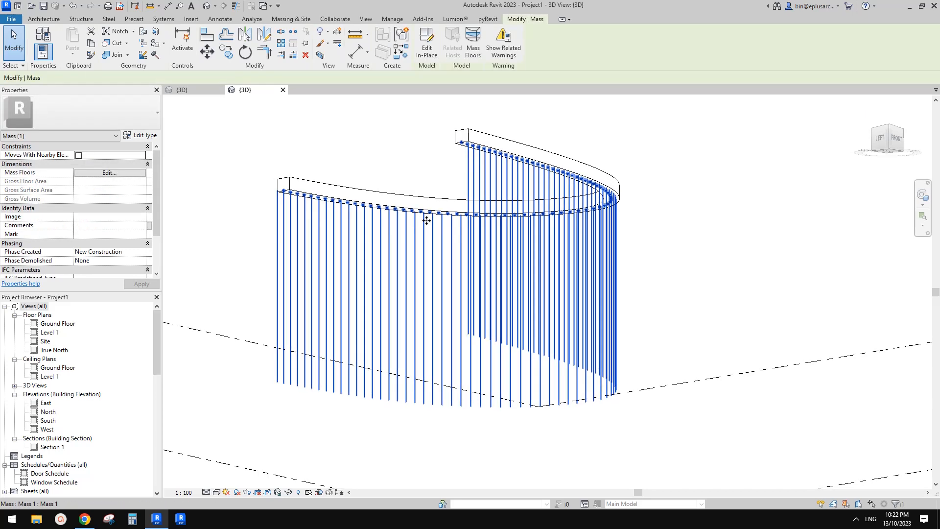
pyautogui.keyDown('shift'); pyautogui.moveTo(426, 220); pyautogui.dragTo(460, 216, button='middle'); pyautogui.keyUp('shift')
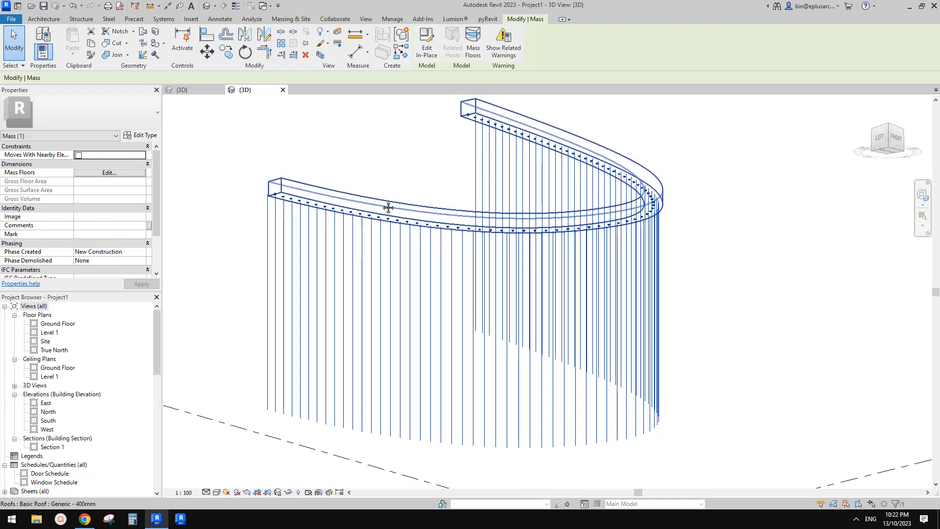
# - Create a new conceptual mass family from the Metric Mass.rft template
pyautogui.click(12, 19)
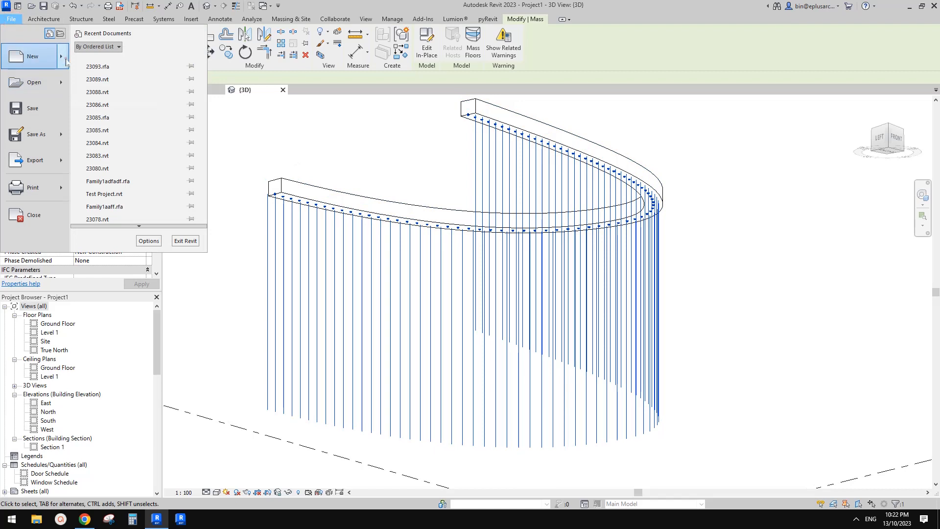
pyautogui.click(66, 58)
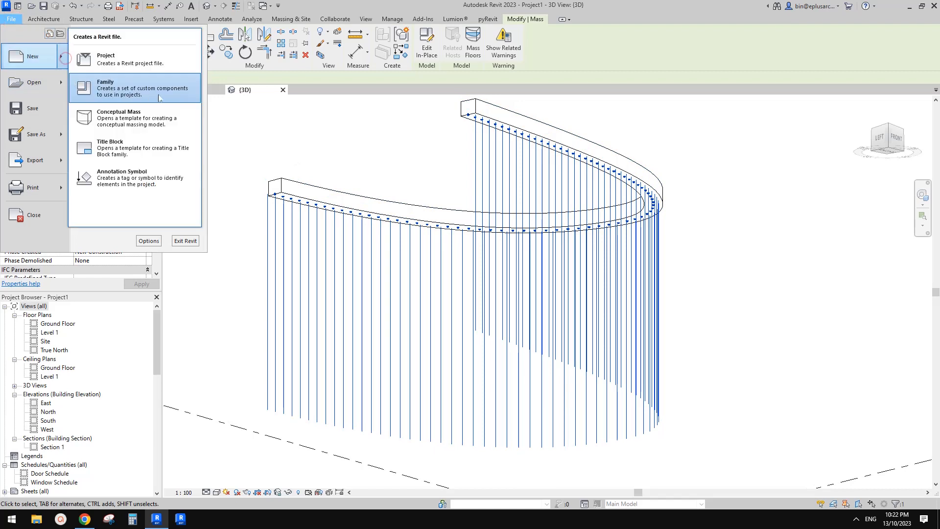
pyautogui.click(141, 118)
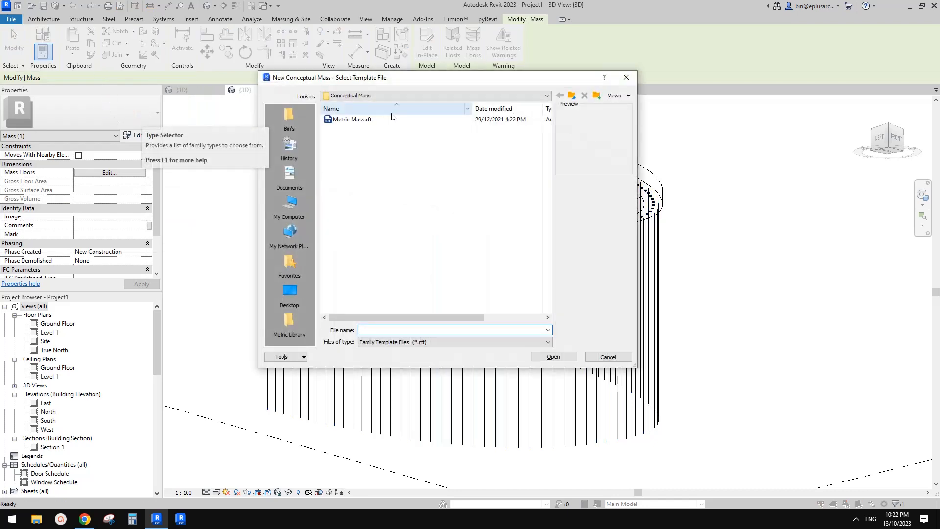
pyautogui.click(352, 119)
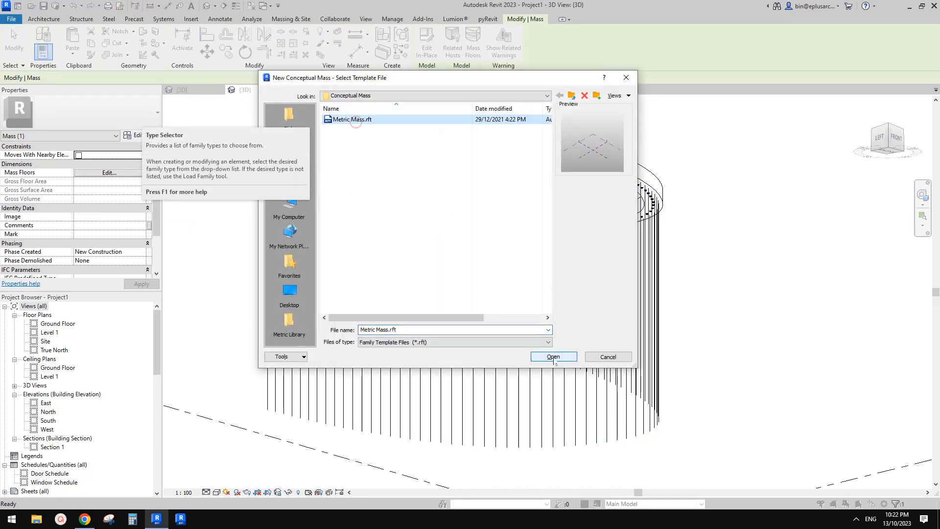
pyautogui.click(553, 356)
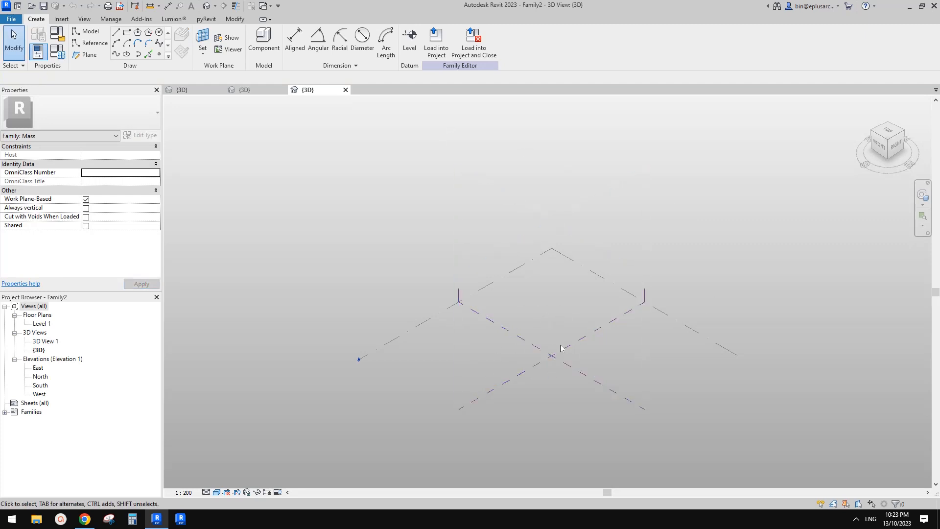
# - Reopen the project's pole mass for in-place editing and select all of its elements
pyautogui.click(247, 90)
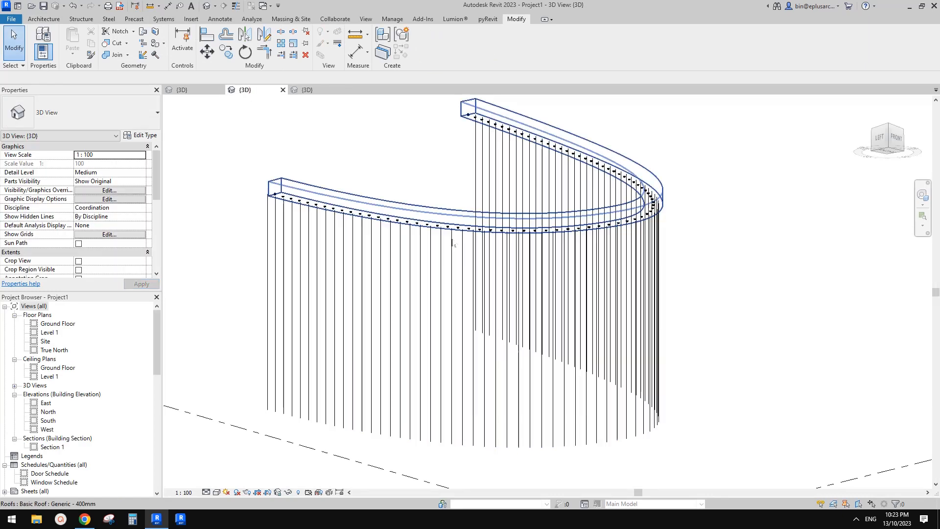
pyautogui.click(545, 275)
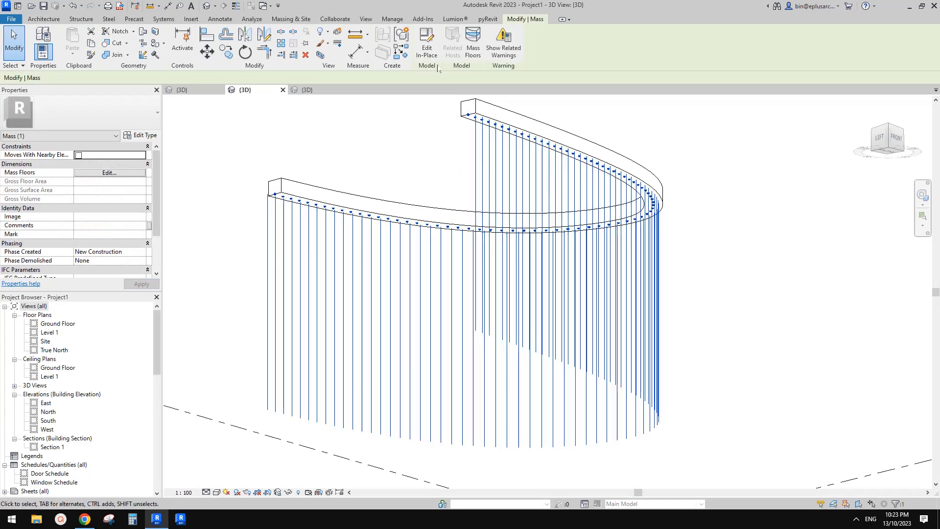
pyautogui.click(426, 48)
pyautogui.scroll(-3, 512, 243)
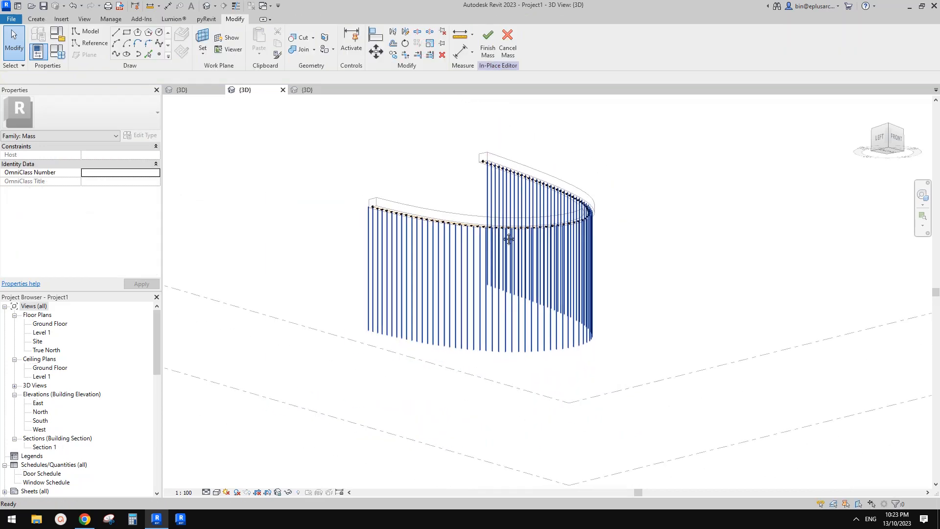
pyautogui.moveTo(271, 415); pyautogui.dragTo(271, 415)
pyautogui.scroll(-3, 331, 389)
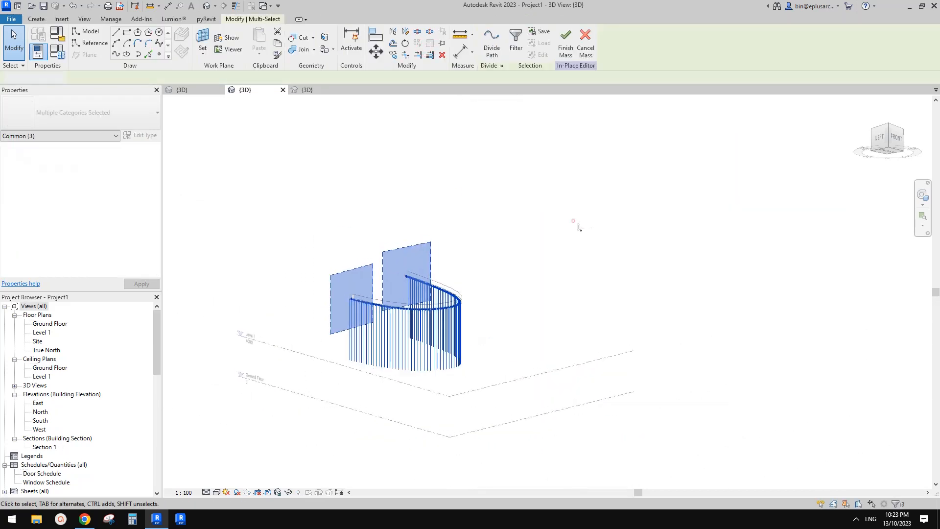
# - Copy all elements of Project1's in-place mass, including the curved repeater, and paste them into Family2's 3D view, accepting the duplicate types
pyautogui.click(574, 220)
pyautogui.moveTo(597, 188); pyautogui.dragTo(281, 435)
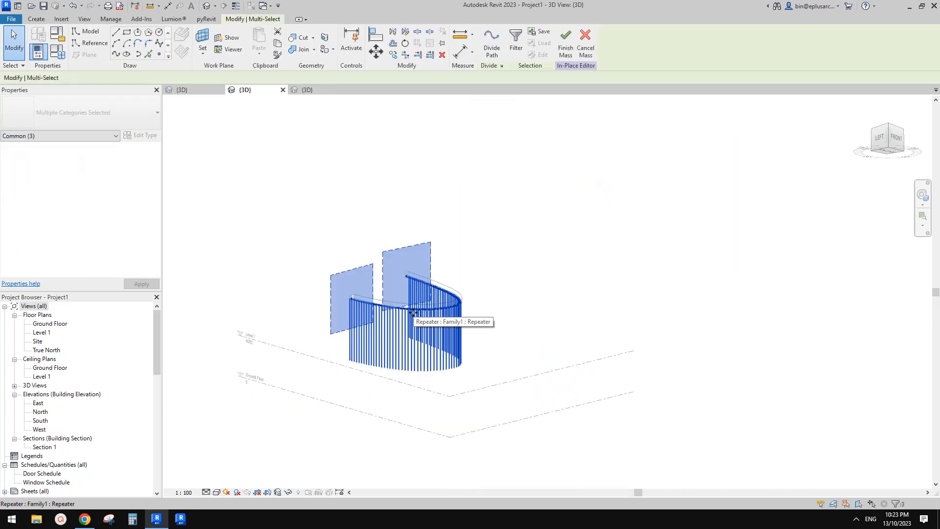
pyautogui.click(313, 91)
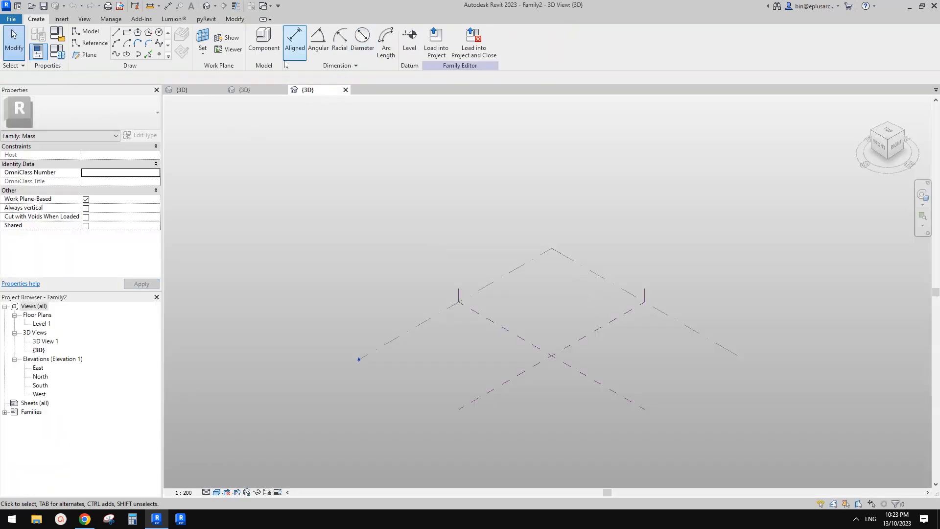
pyautogui.hotkey('ctrl', 'v')
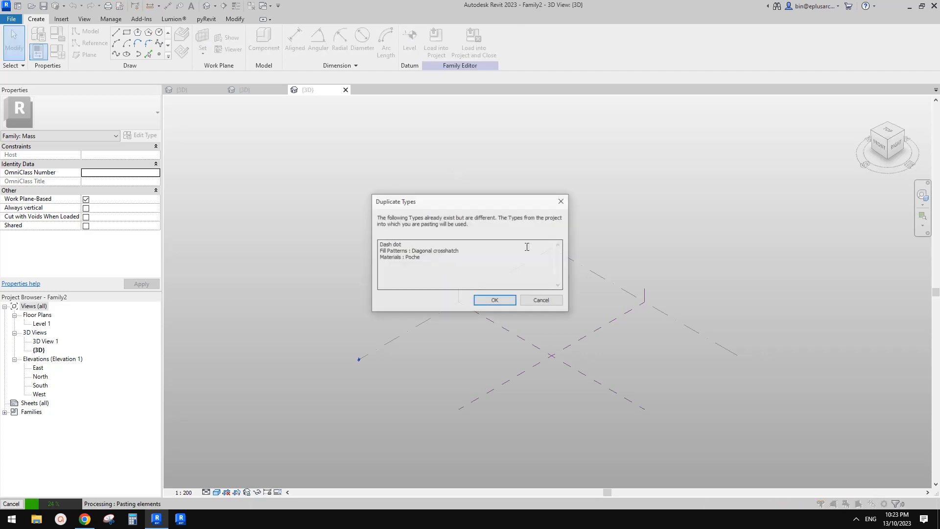
pyautogui.click(502, 300)
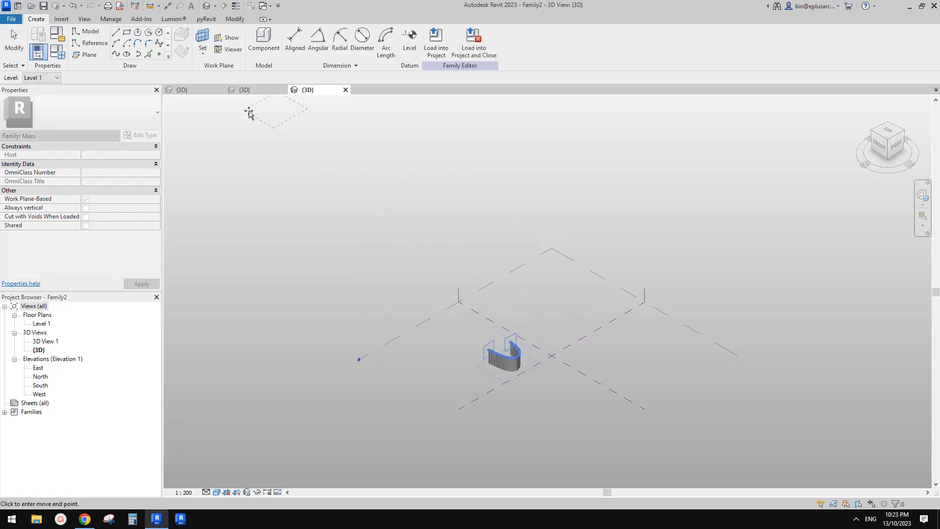
# - Paste the copied mass elements aligned to Level 1 in Family2 and accept the duplicate types
pyautogui.click(234, 19)
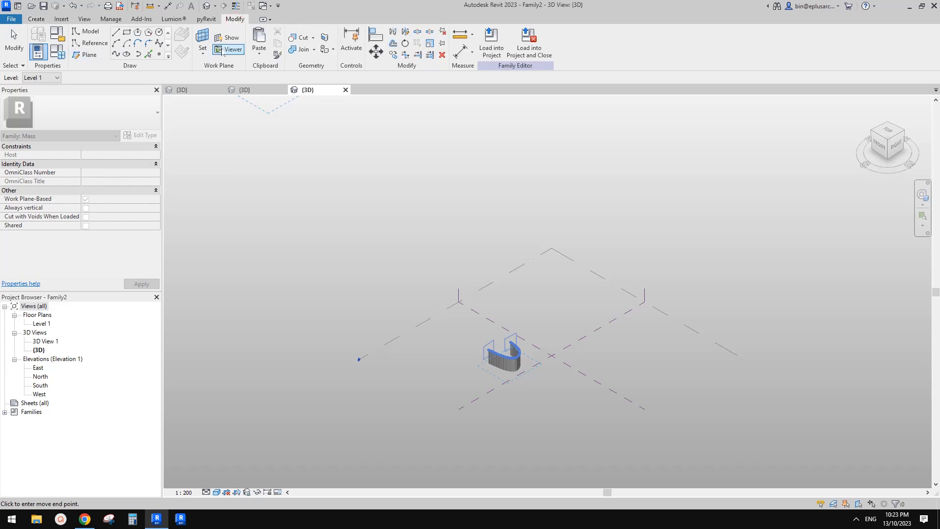
pyautogui.click(259, 56)
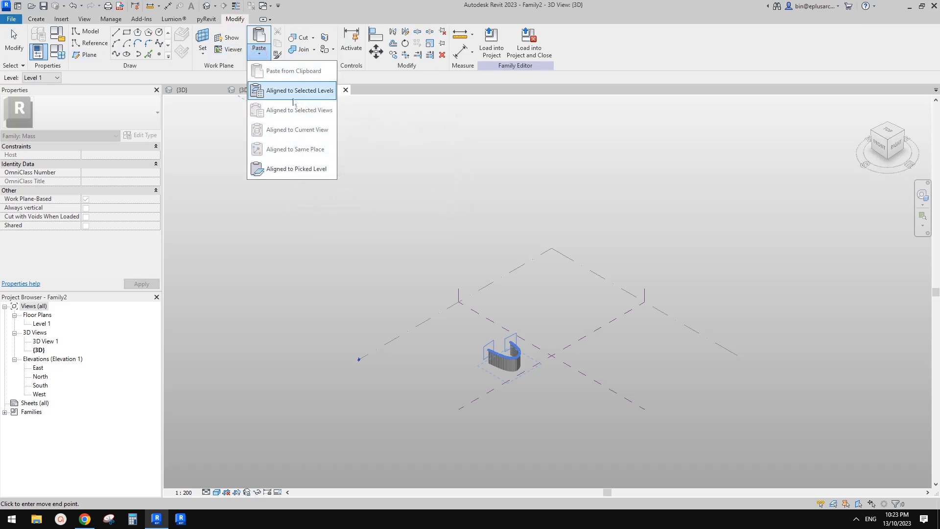
pyautogui.click(288, 92)
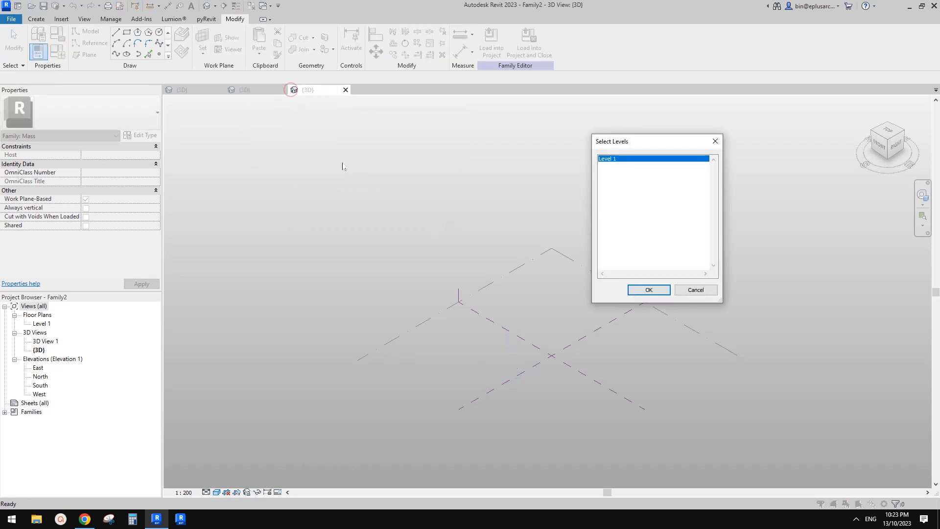
pyautogui.click(657, 289)
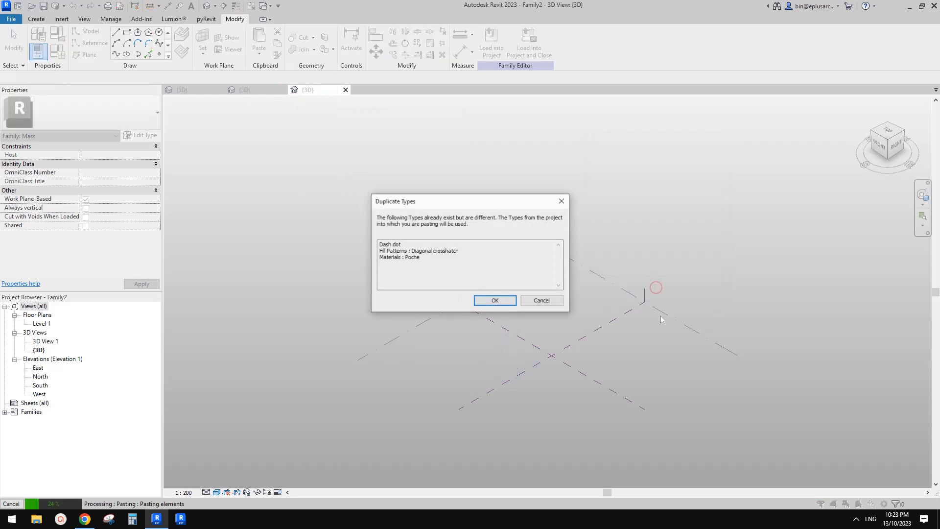
pyautogui.click(506, 300)
# - Compare the pasted curved repeater in Family2 with the original in-place mass in Project1
pyautogui.scroll(-1, 580, 323)
pyautogui.moveTo(579, 323); pyautogui.dragTo(556, 256, button='middle')
pyautogui.click(706, 225)
pyautogui.scroll(2, 516, 303)
pyautogui.scroll(3, 477, 291)
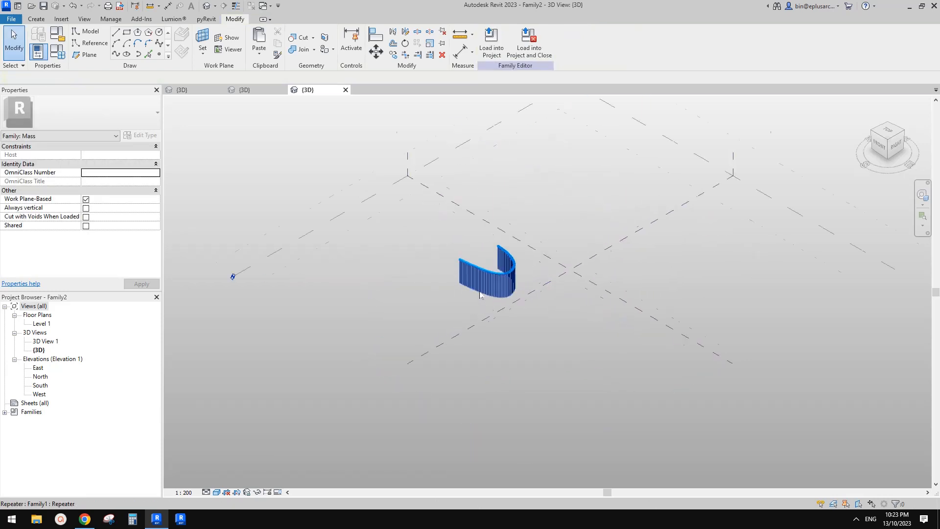
pyautogui.click(244, 90)
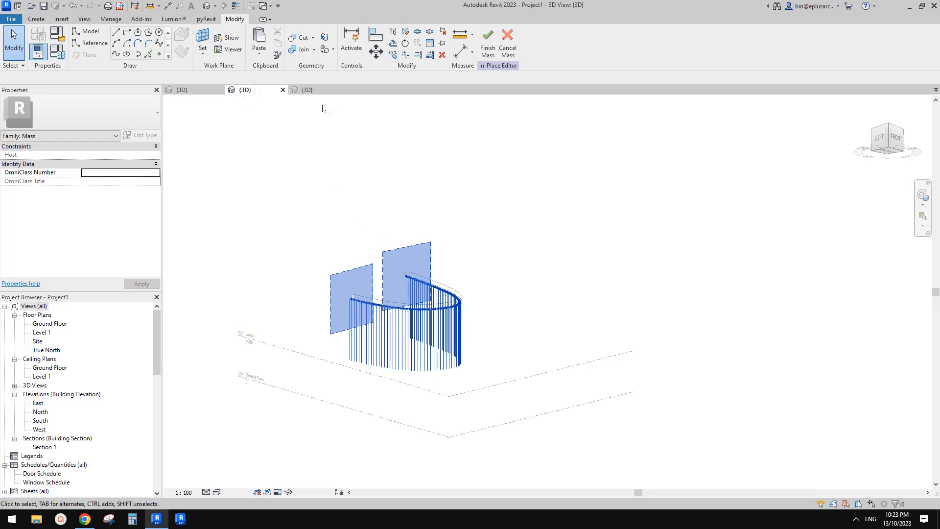
pyautogui.click(313, 91)
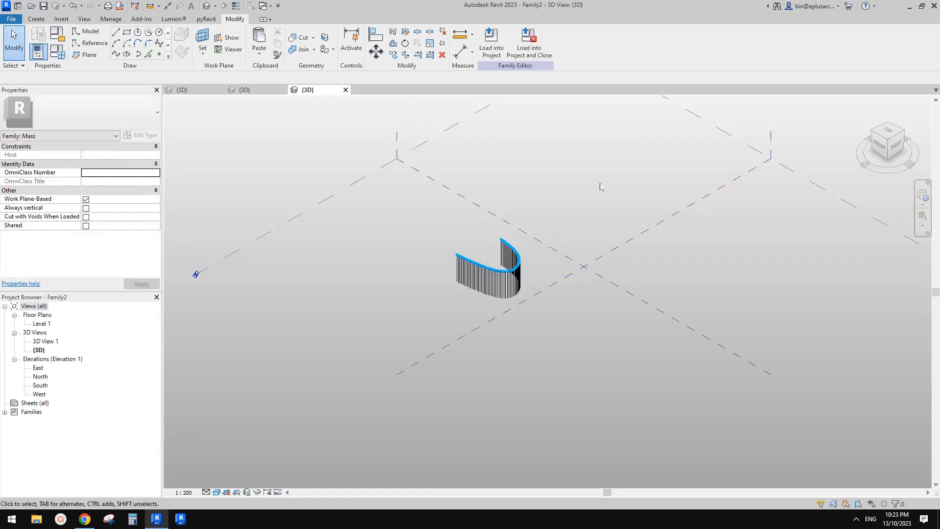
pyautogui.scroll(-3, 600, 187)
pyautogui.moveTo(551, 212); pyautogui.dragTo(610, 258, button='middle')
pyautogui.scroll(2, 609, 248)
pyautogui.scroll(1, 610, 258)
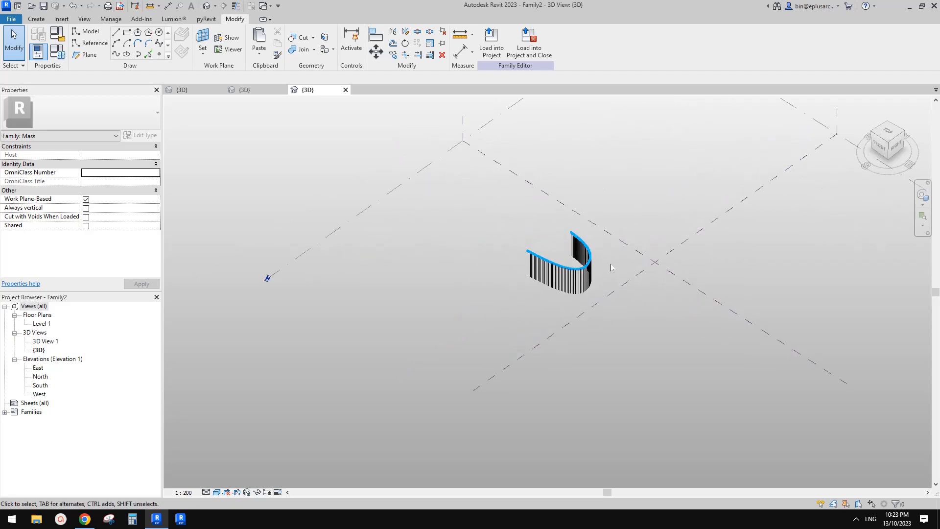
pyautogui.click(254, 90)
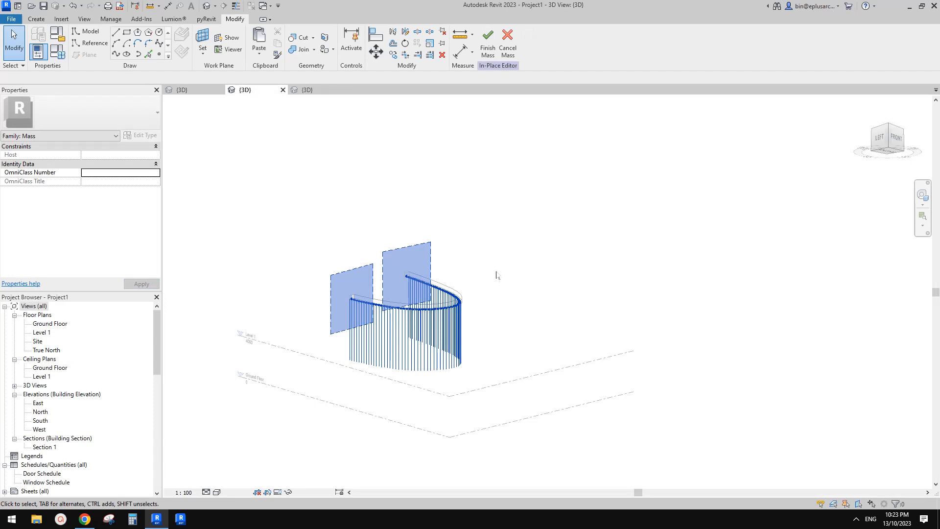
pyautogui.click(314, 90)
# - Examine the pasted repeater in Family2 up close and from several angles
pyautogui.keyDown('shift'); pyautogui.moveTo(472, 240); pyautogui.dragTo(506, 292, button='middle'); pyautogui.keyUp('shift')
pyautogui.keyDown('shift'); pyautogui.scroll(8, 506, 293); pyautogui.keyUp('shift')
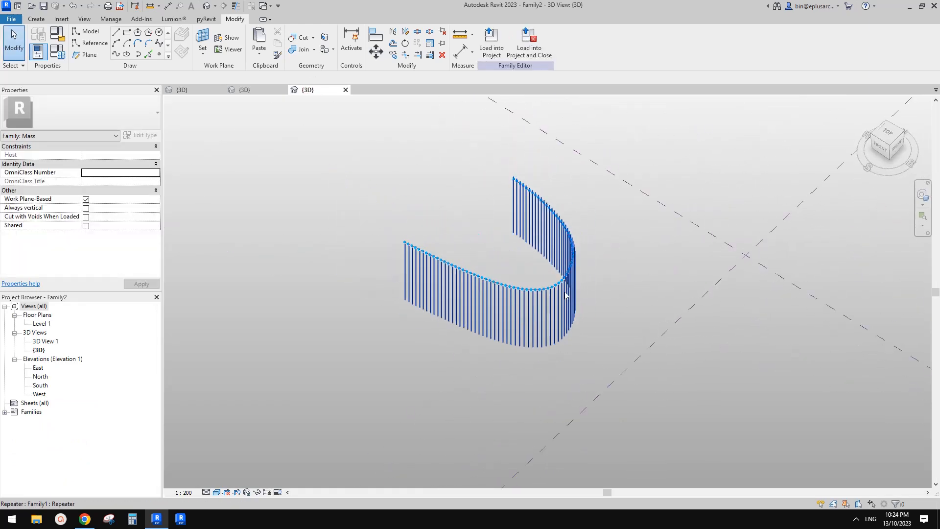
pyautogui.keyDown('shift'); pyautogui.moveTo(569, 293); pyautogui.dragTo(566, 256, button='middle'); pyautogui.keyUp('shift')
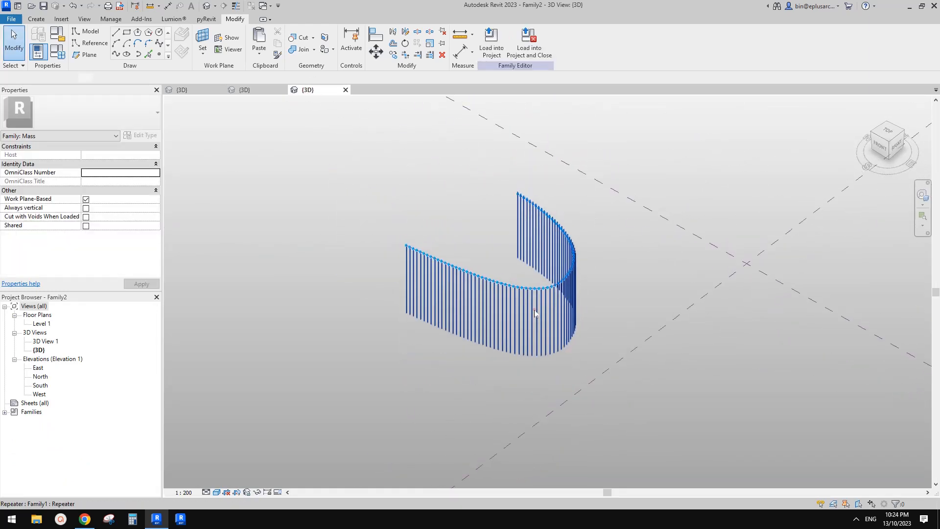
pyautogui.click(535, 314)
pyautogui.scroll(-3, 543, 300)
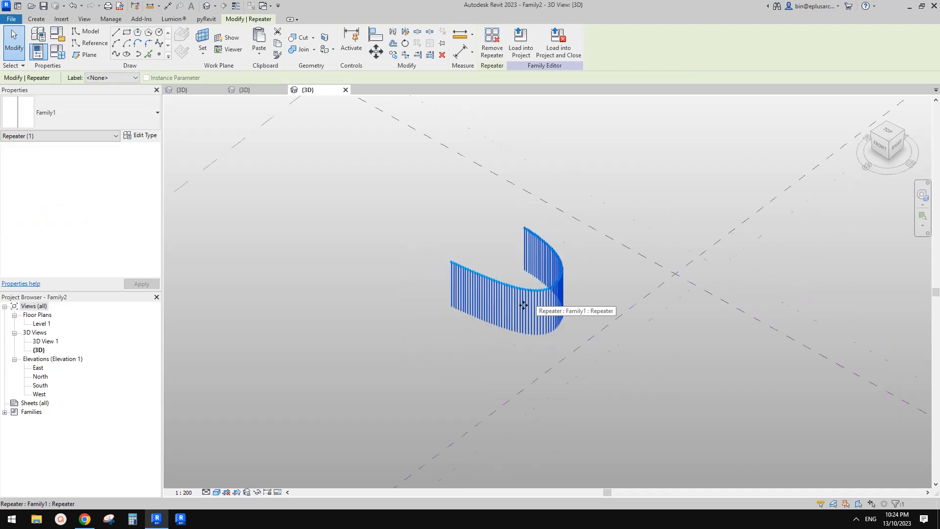
pyautogui.keyDown('shift'); pyautogui.moveTo(524, 305); pyautogui.dragTo(469, 296, button='middle'); pyautogui.keyUp('shift')
pyautogui.scroll(2, 552, 300)
pyautogui.scroll(1, 469, 296)
pyautogui.moveTo(471, 297); pyautogui.dragTo(512, 314, button='middle')
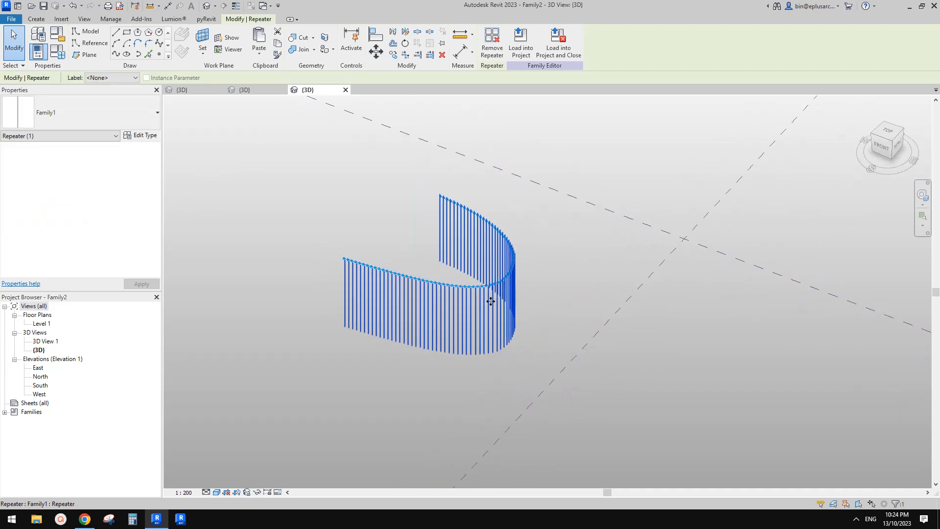
pyautogui.scroll(2, 474, 300)
pyautogui.moveTo(409, 271); pyautogui.dragTo(461, 289, button='middle')
pyautogui.click(266, 92)
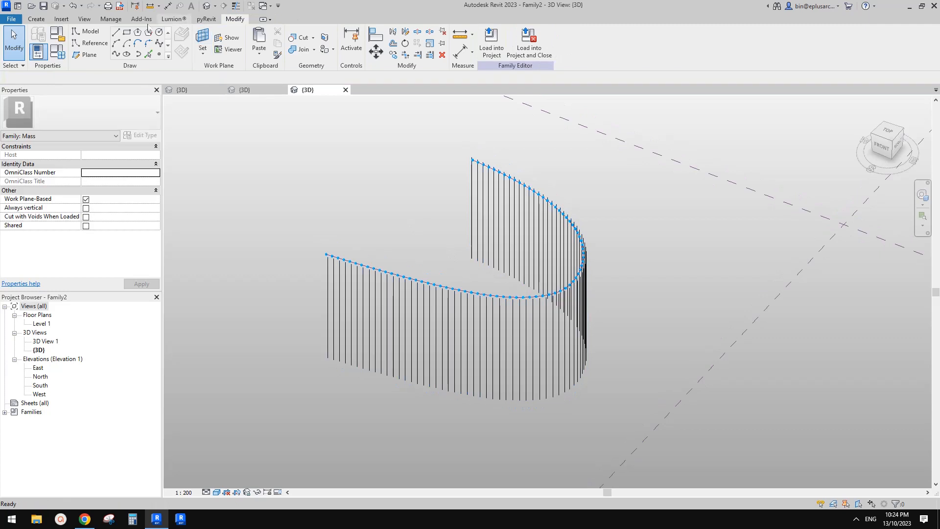
# - Launch Dynamo from Family2 and create a new graph with its run mode set to Manual
pyautogui.click(110, 19)
pyautogui.click(644, 43)
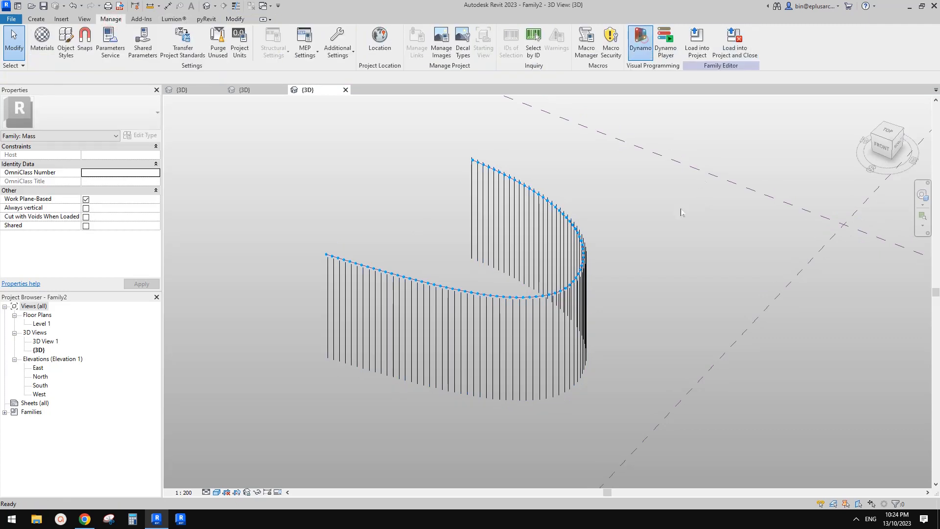
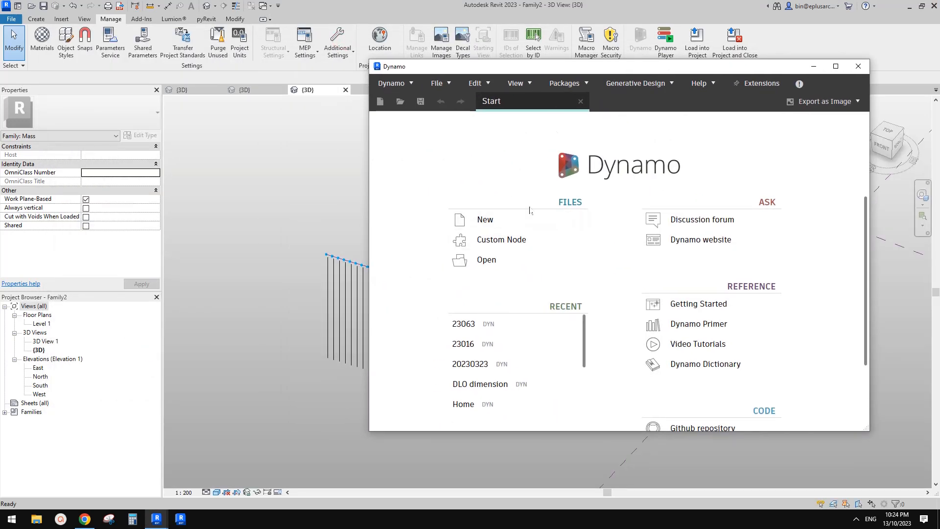
pyautogui.click(487, 221)
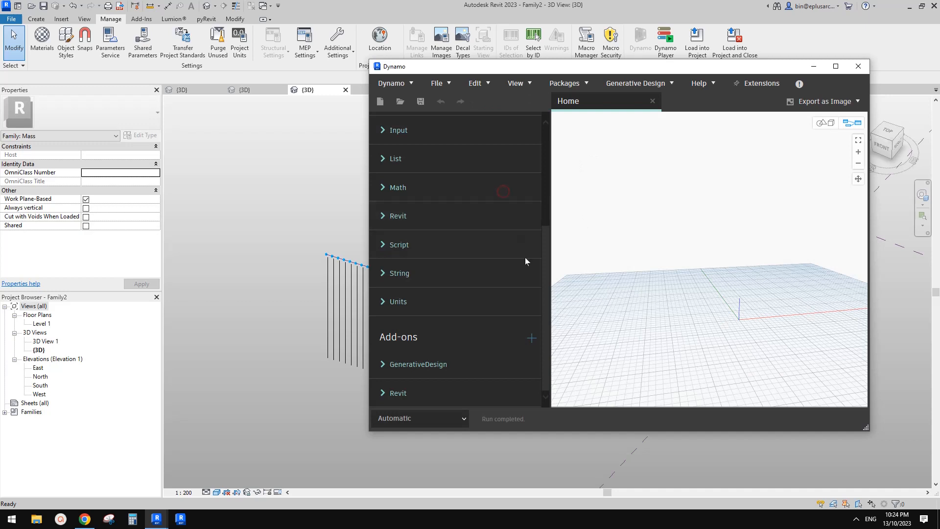
pyautogui.click(437, 419)
pyautogui.click(389, 439)
# - Find and add an Element.SetParameterByName node to the empty graph
pyautogui.rightClick(613, 219)
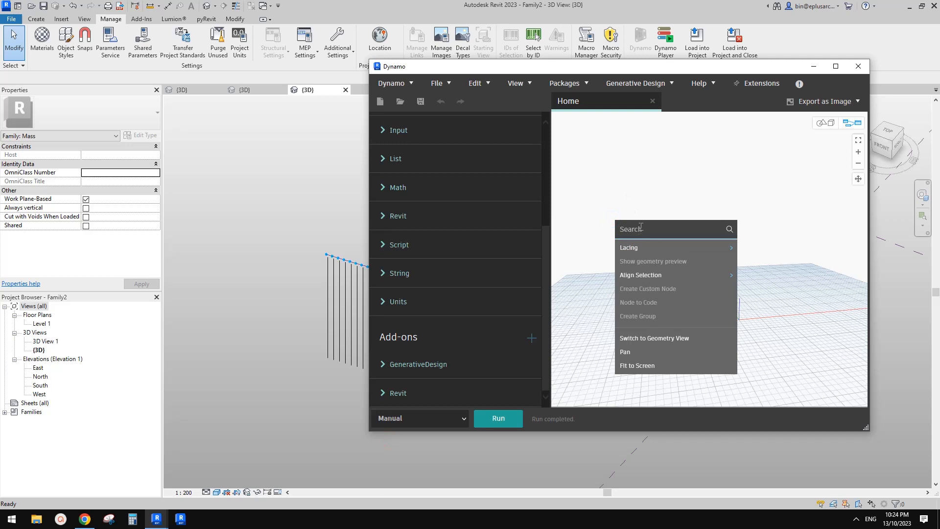
pyautogui.click(631, 230)
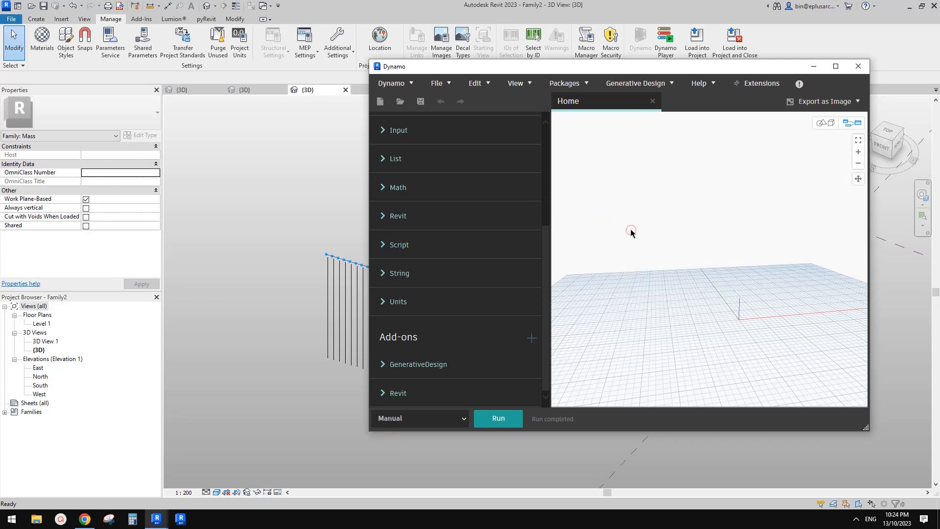
pyautogui.rightClick(637, 215)
pyautogui.write('SET')
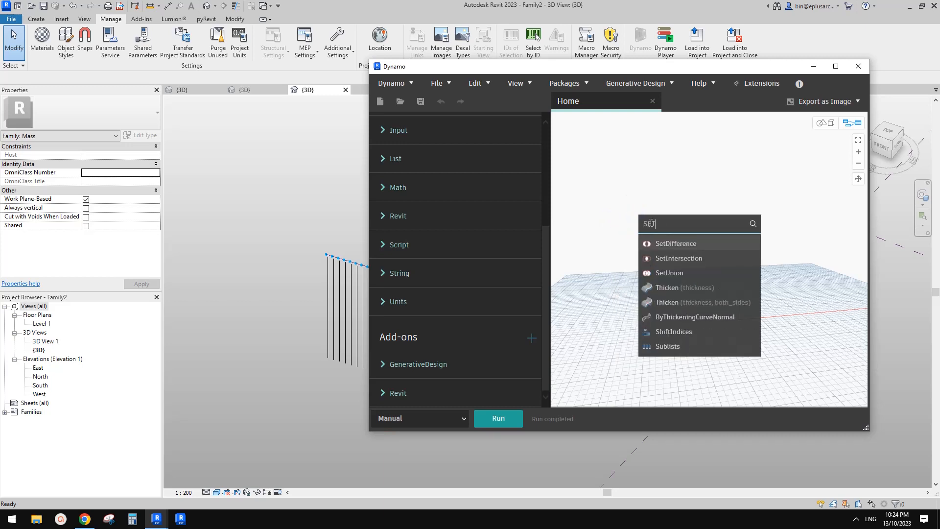
pyautogui.write('PARAMETER')
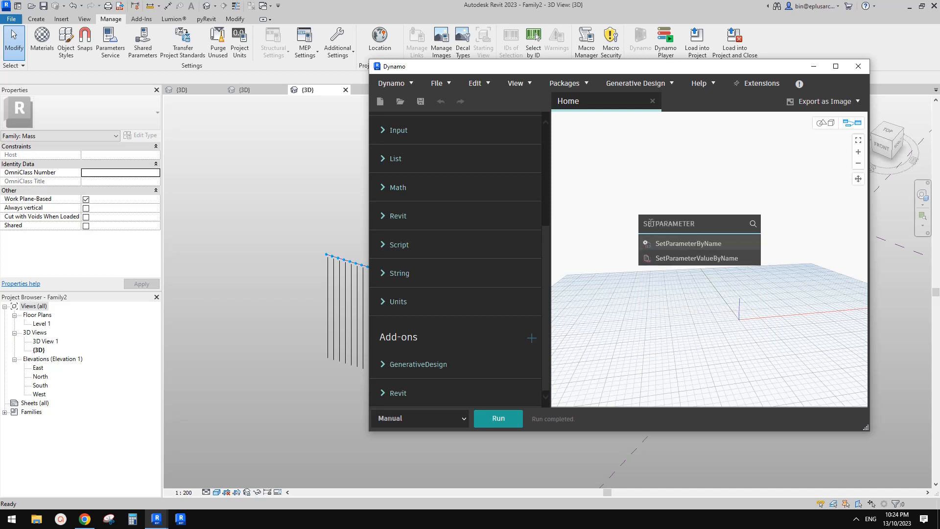
pyautogui.click(688, 243)
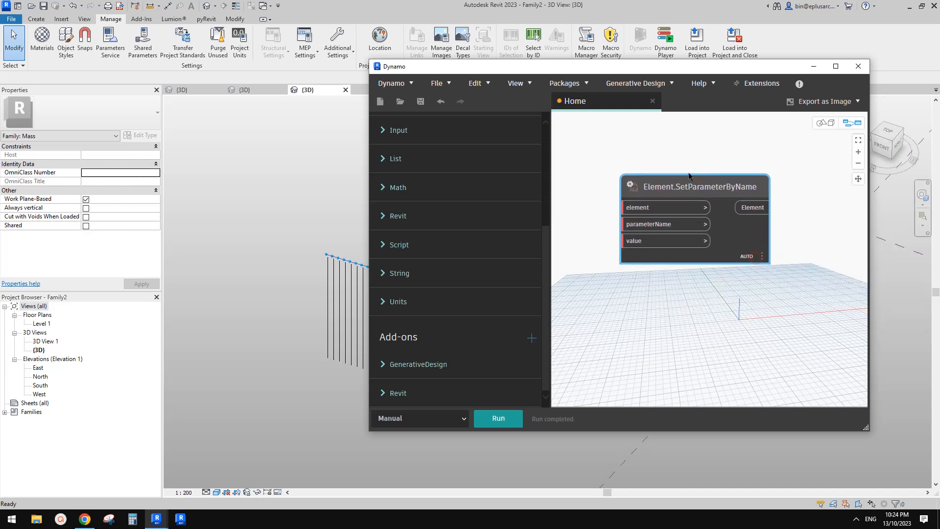
# - Maximize the Dynamo window and move the Element.SetParameterByName node to free space for its input nodes
pyautogui.moveTo(808, 71); pyautogui.dragTo(639, 42)
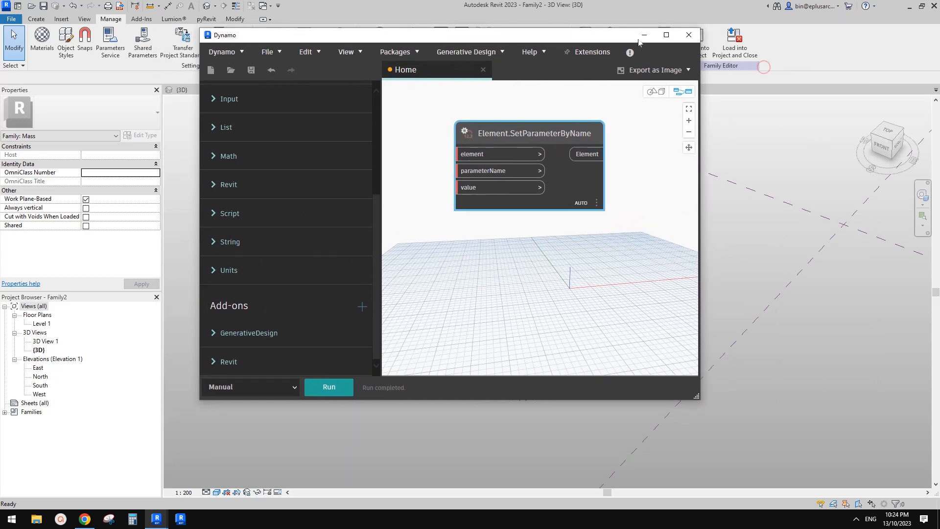
pyautogui.click(666, 35)
pyautogui.moveTo(353, 98); pyautogui.dragTo(528, 110)
pyautogui.rightClick(294, 129)
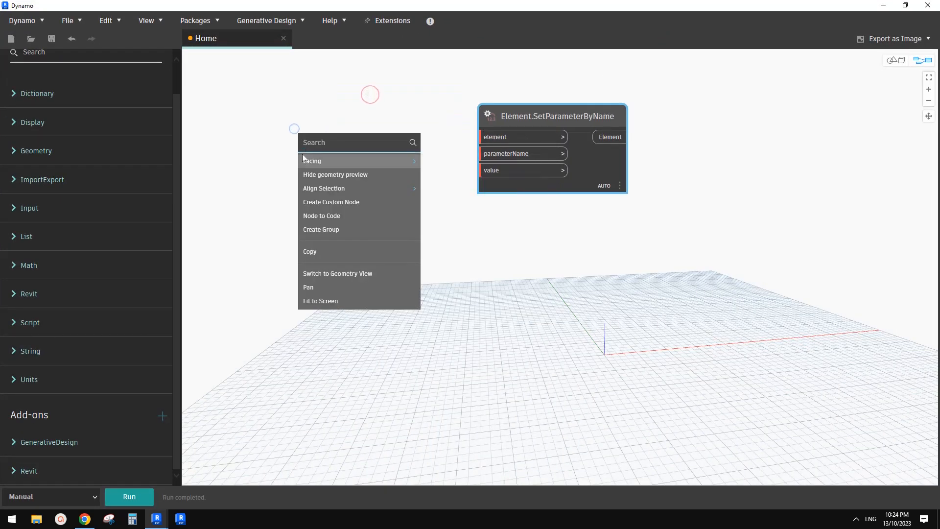
pyautogui.click(278, 135)
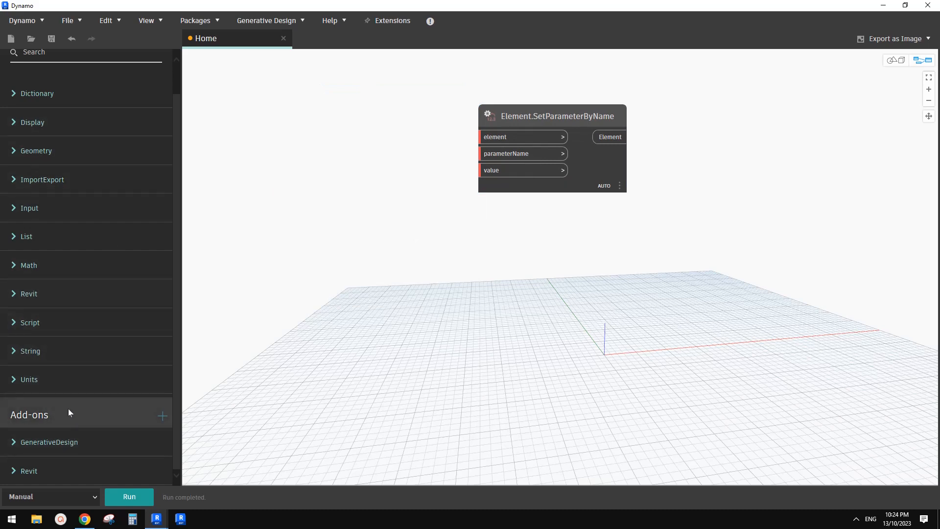
pyautogui.click(68, 463)
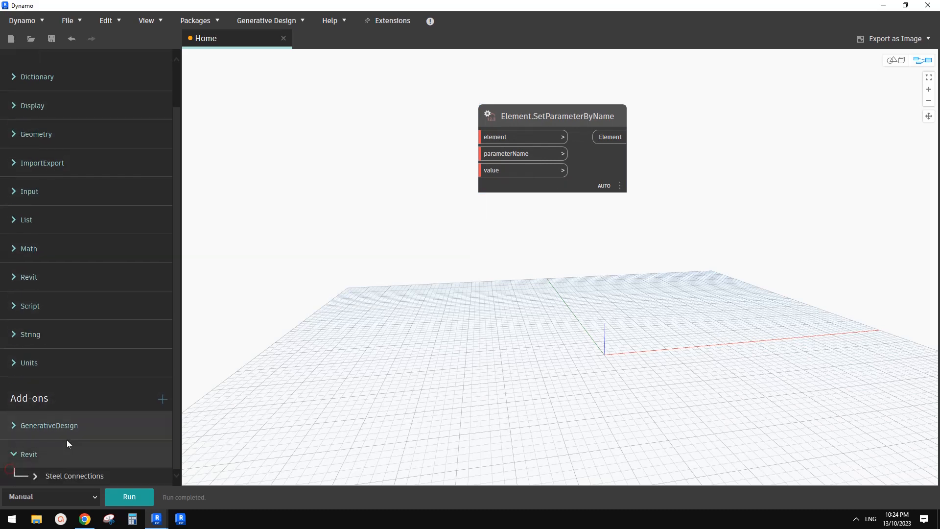
pyautogui.click(14, 456)
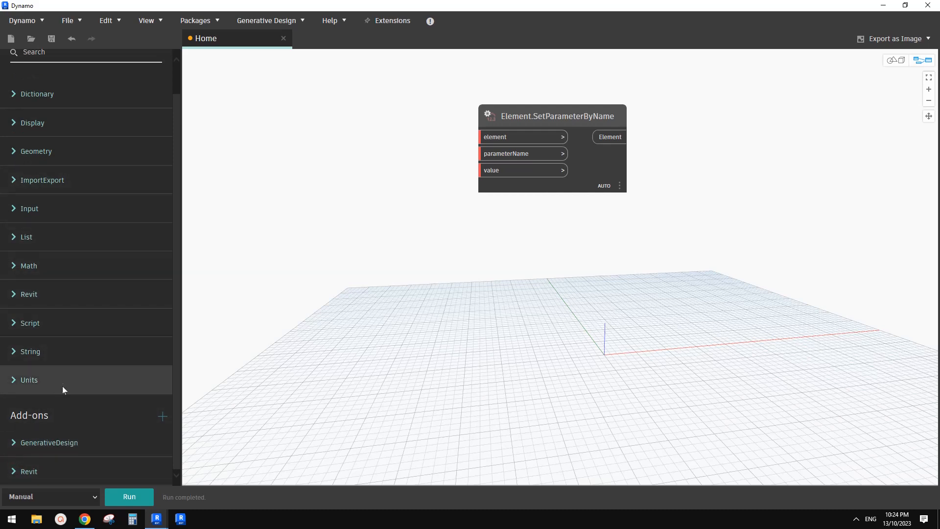
pyautogui.click(20, 381)
pyautogui.click(26, 360)
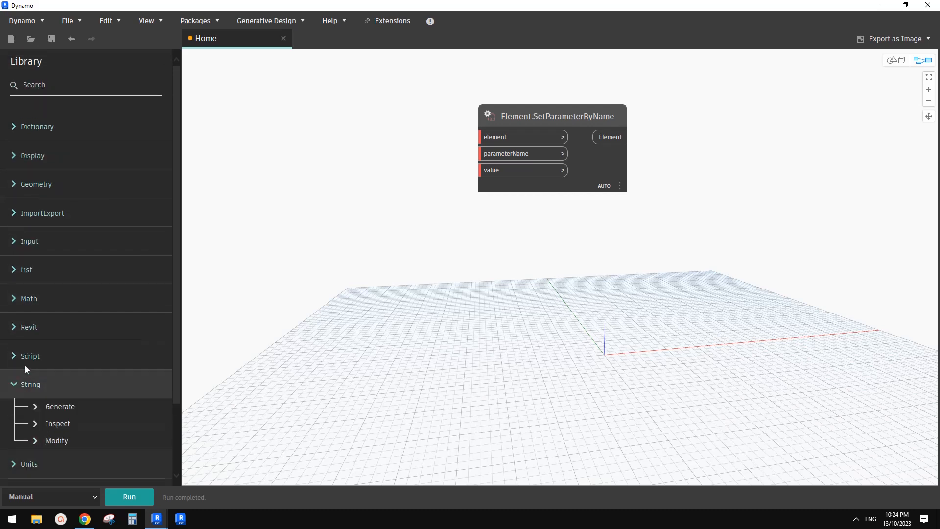
pyautogui.click(74, 86)
pyautogui.rightClick(309, 119)
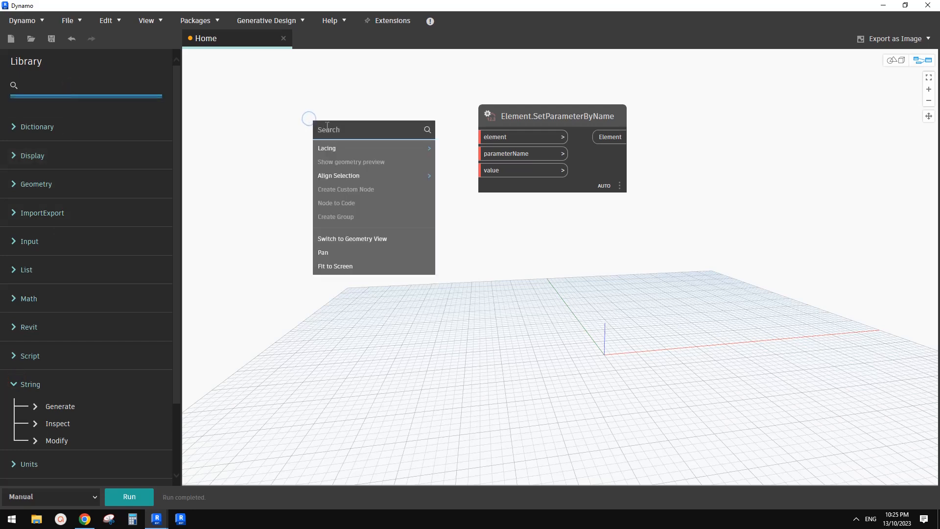
pyautogui.write('SELECTION')
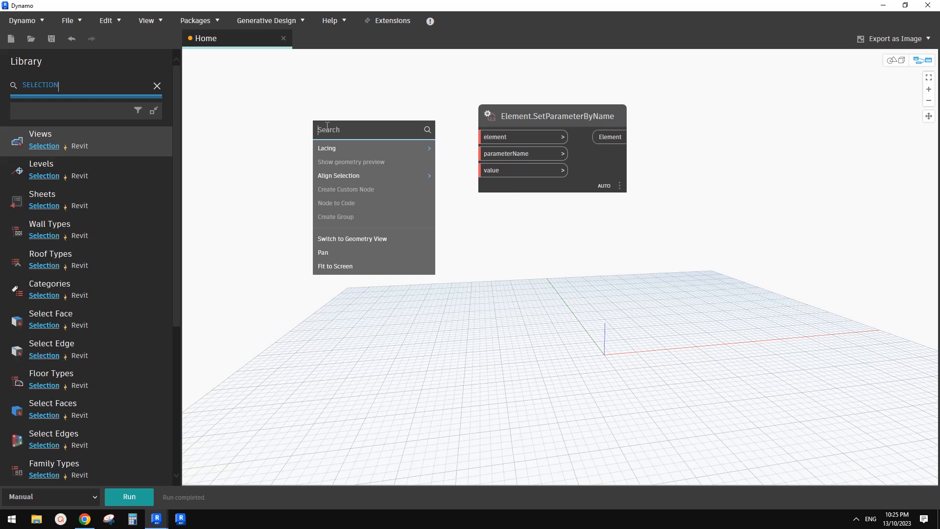
pyautogui.click(156, 85)
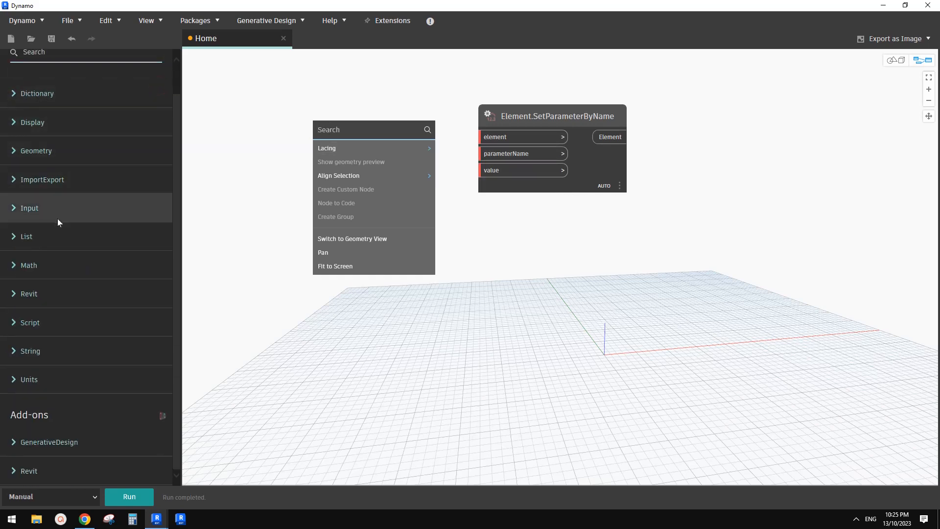
# - Add a Family Types node from the Revit Selection nodes and move it to free space in the graph
pyautogui.click(12, 295)
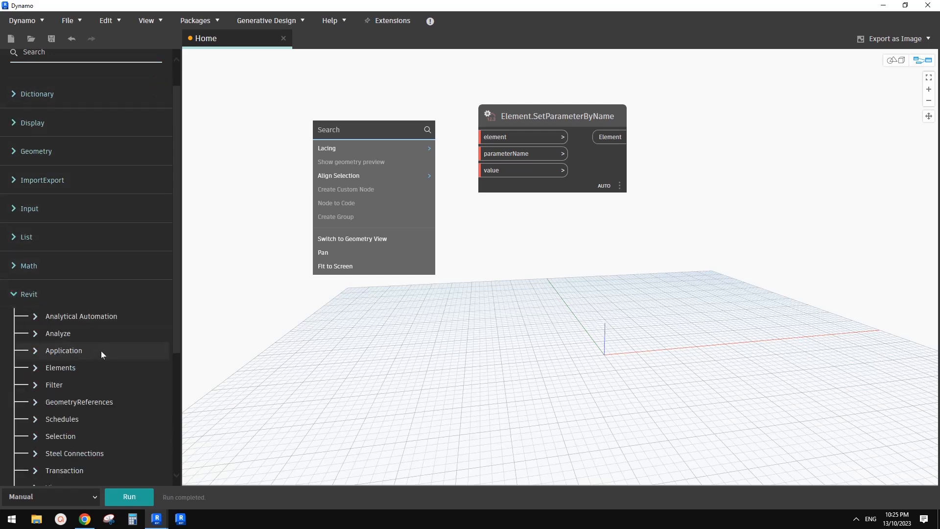
pyautogui.scroll(-3, 86, 377)
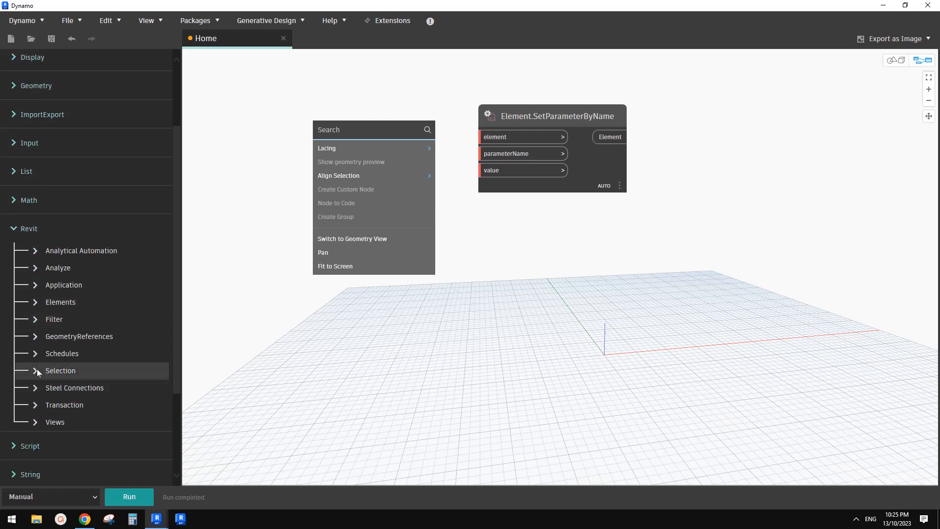
pyautogui.click(36, 370)
pyautogui.scroll(-10, 117, 334)
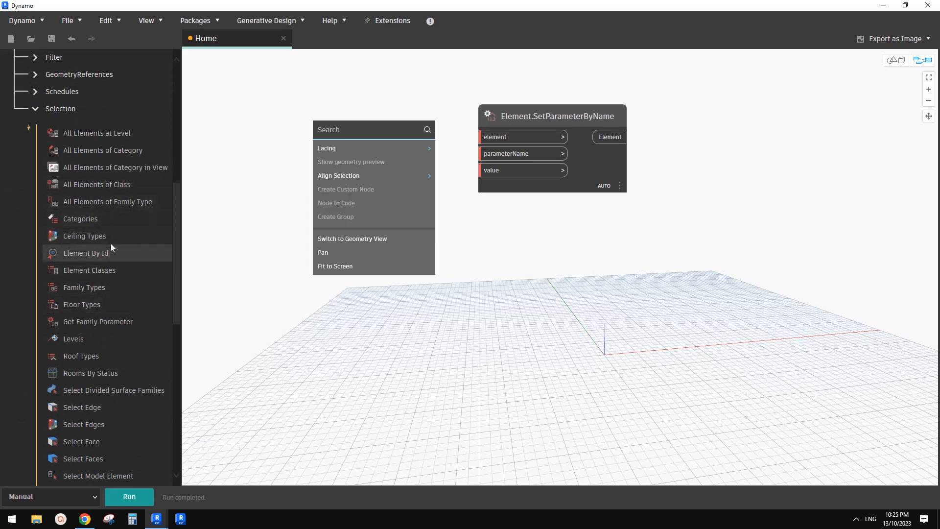
pyautogui.click(88, 287)
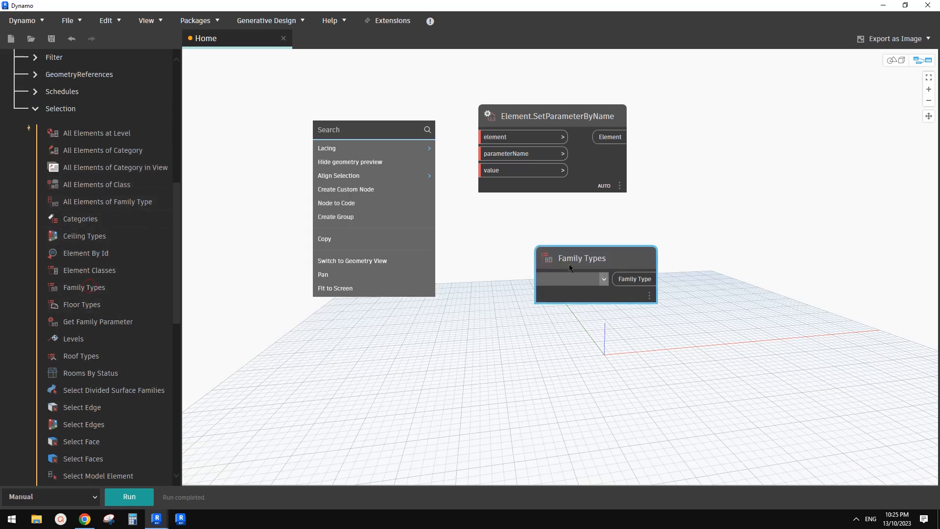
pyautogui.moveTo(569, 263); pyautogui.dragTo(372, 354)
# - Check in Revit which family the curved repeater in Family2 uses, and return to the Dynamo graph
pyautogui.click(374, 371)
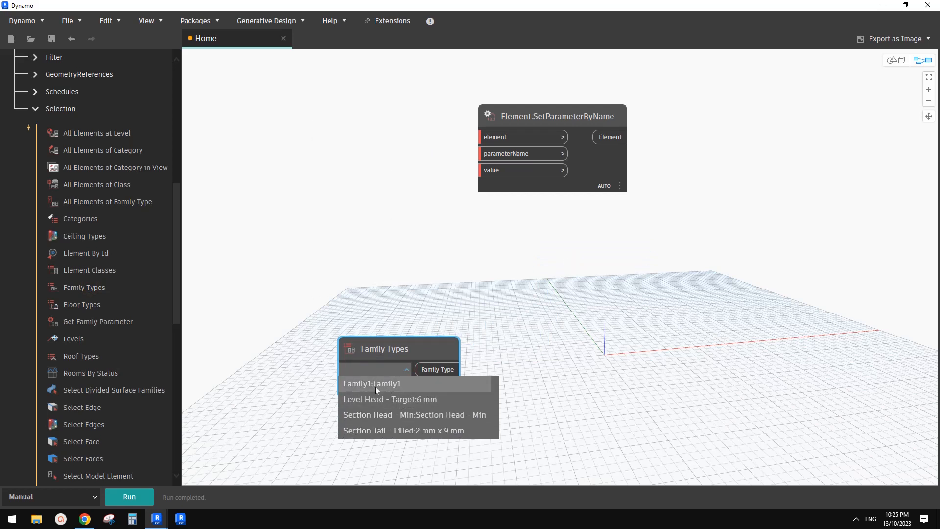
pyautogui.click(157, 518)
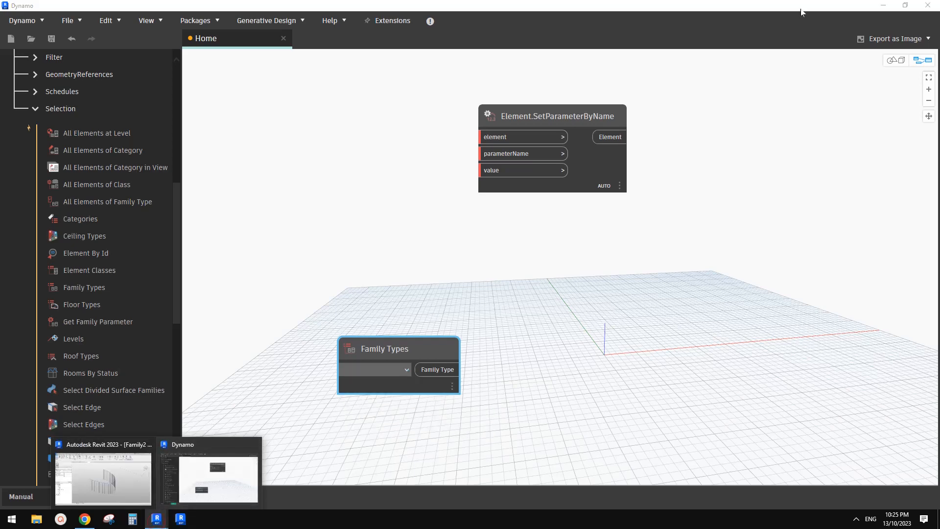
pyautogui.click(102, 477)
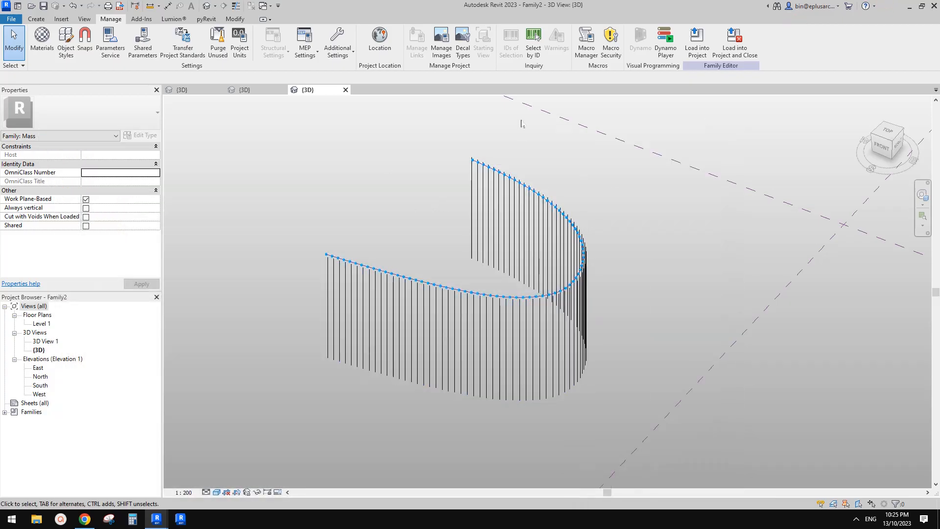
pyautogui.click(513, 204)
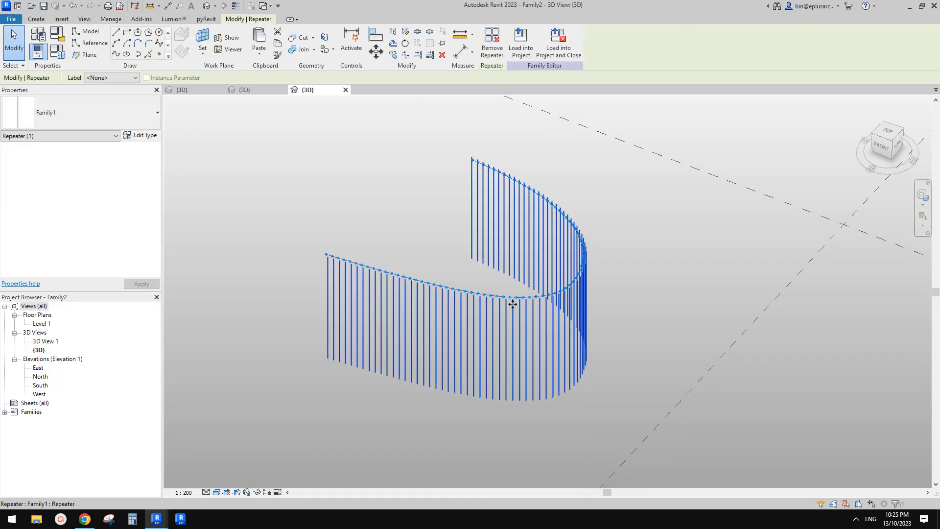
pyautogui.moveTo(157, 518)
pyautogui.click(211, 470)
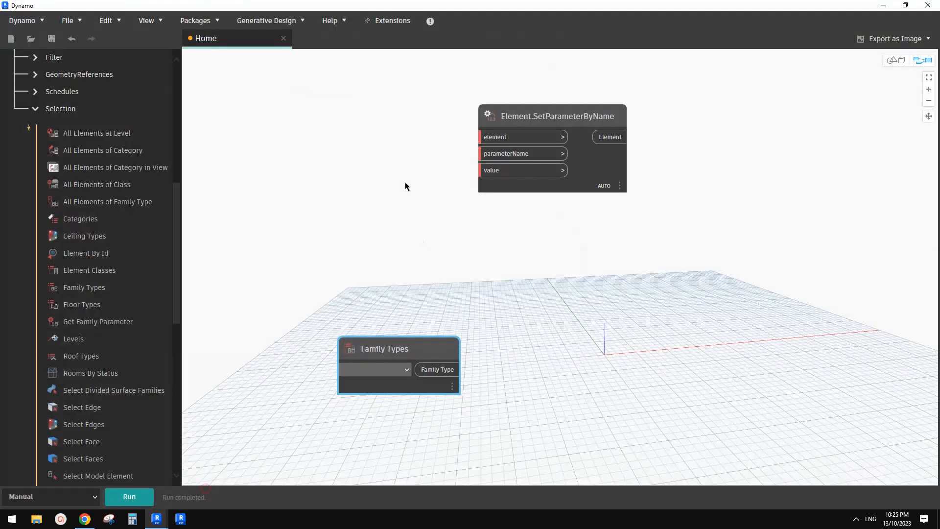
# - Set the Family Types node to Family1:Family1 and connect its output to the element input of Element.SetParameterByName
pyautogui.click(374, 369)
pyautogui.click(379, 384)
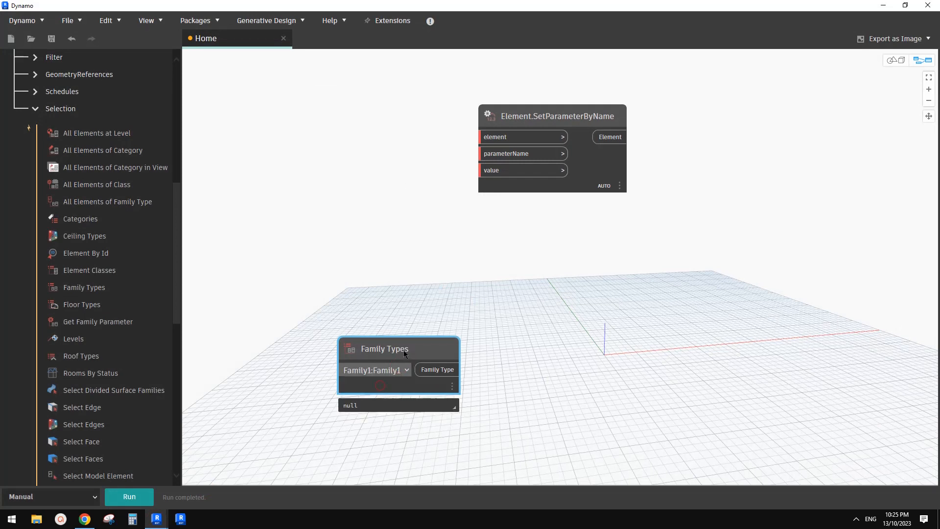
pyautogui.moveTo(407, 352); pyautogui.dragTo(333, 124)
pyautogui.click(365, 143)
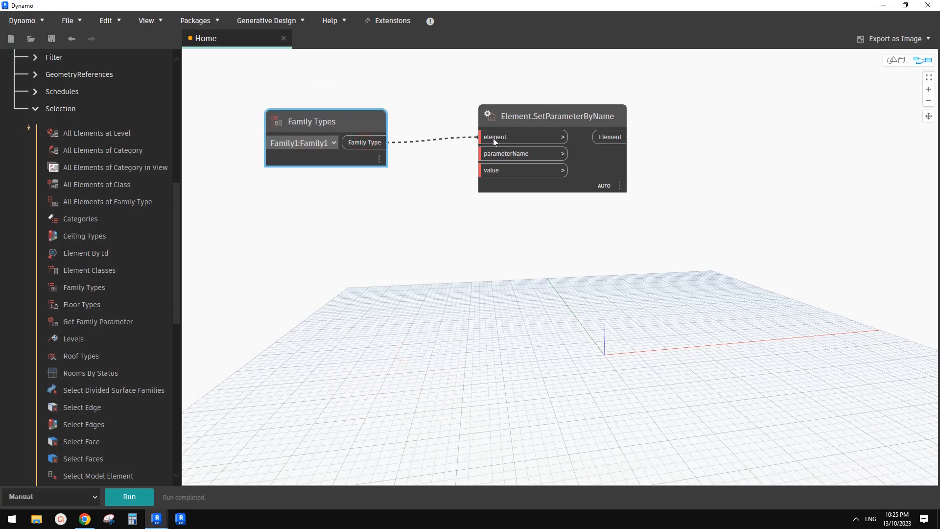
pyautogui.click(493, 142)
pyautogui.click(411, 210)
pyautogui.moveTo(504, 118); pyautogui.dragTo(523, 118)
pyautogui.moveTo(350, 122); pyautogui.dragTo(381, 126)
# - Duplicate the connected Element.SetParameterByName node twice and arrange the copies below the original
pyautogui.click(565, 119)
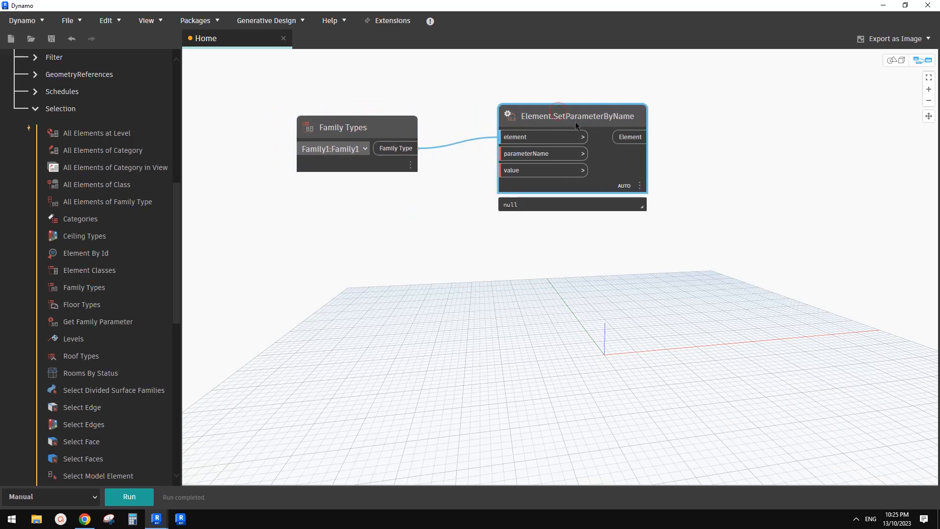
pyautogui.hotkey('ctrl', 'c')
pyautogui.hotkey('ctrl', 'v')
pyautogui.moveTo(720, 126); pyautogui.dragTo(568, 231)
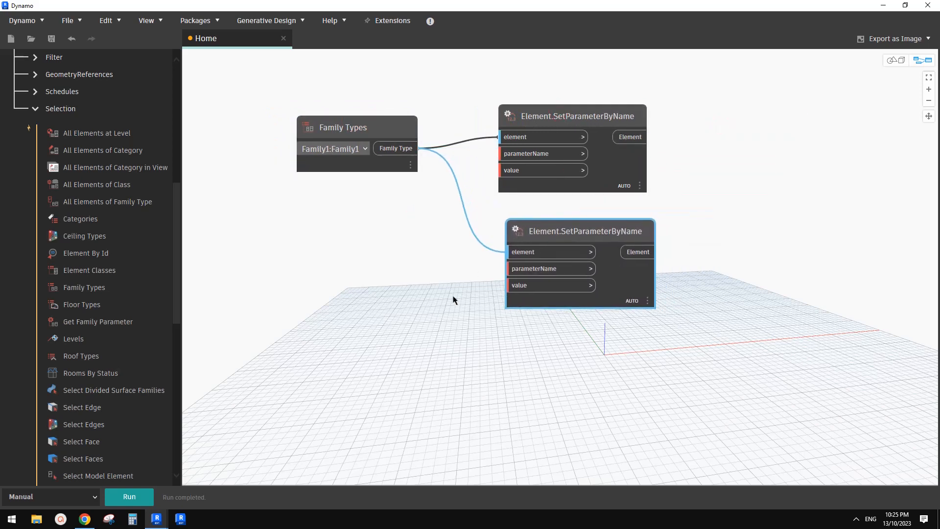
pyautogui.moveTo(569, 234)
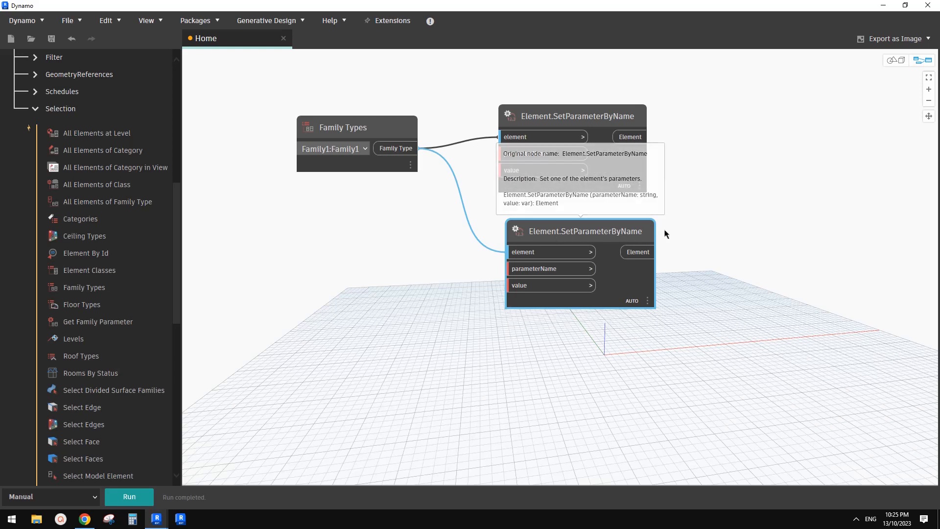
pyautogui.hotkey('ctrl', 'c')
pyautogui.hotkey('ctrl', 'v')
pyautogui.moveTo(741, 248); pyautogui.dragTo(547, 345)
# - Add a code block below the Family Types node and enter "a" as its first string
pyautogui.doubleClick(346, 254)
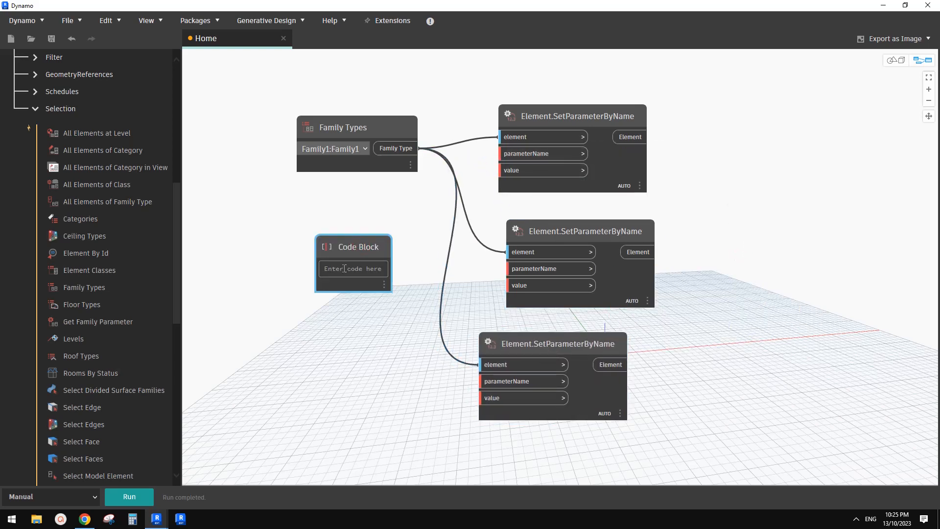
pyautogui.write('"a')
# - Select a single repeated component of the repeater in Revit to read its parameter names, and return to Dynamo
pyautogui.click(882, 5)
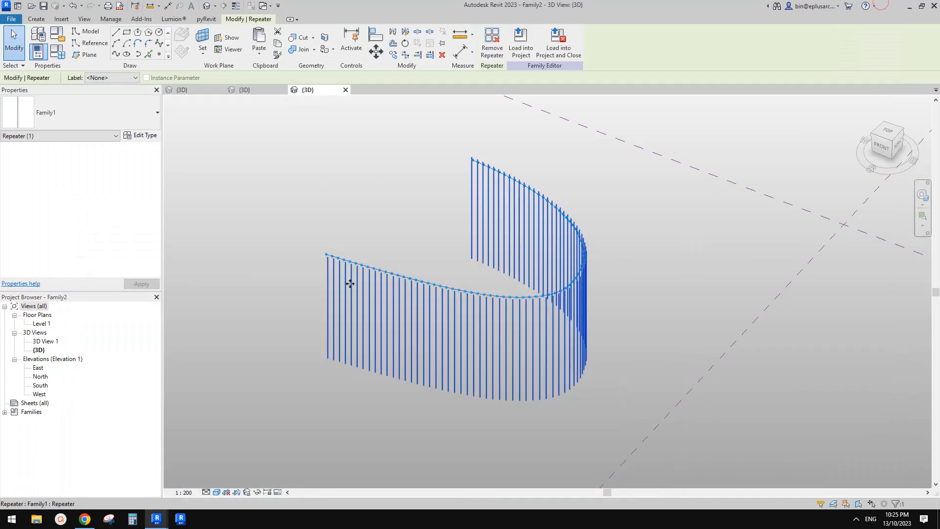
pyautogui.press('Tab')
pyautogui.click(363, 292)
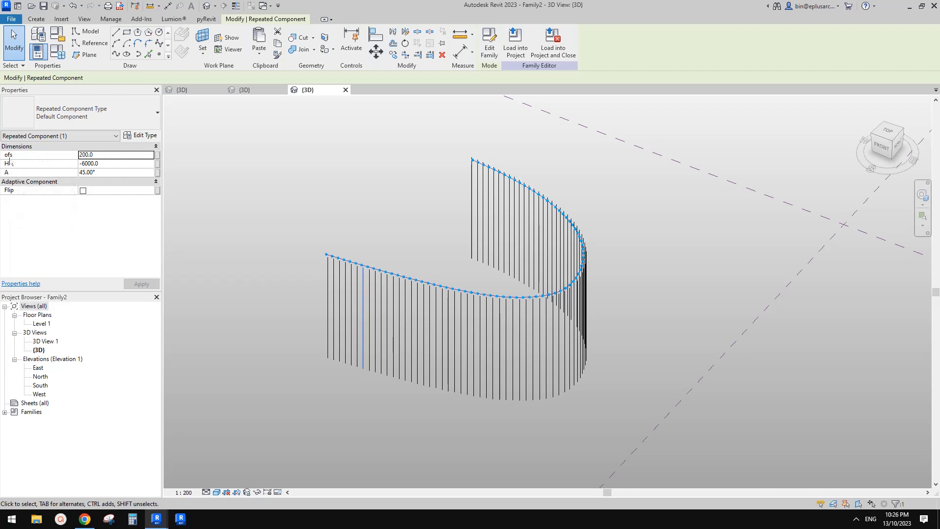
pyautogui.click(908, 6)
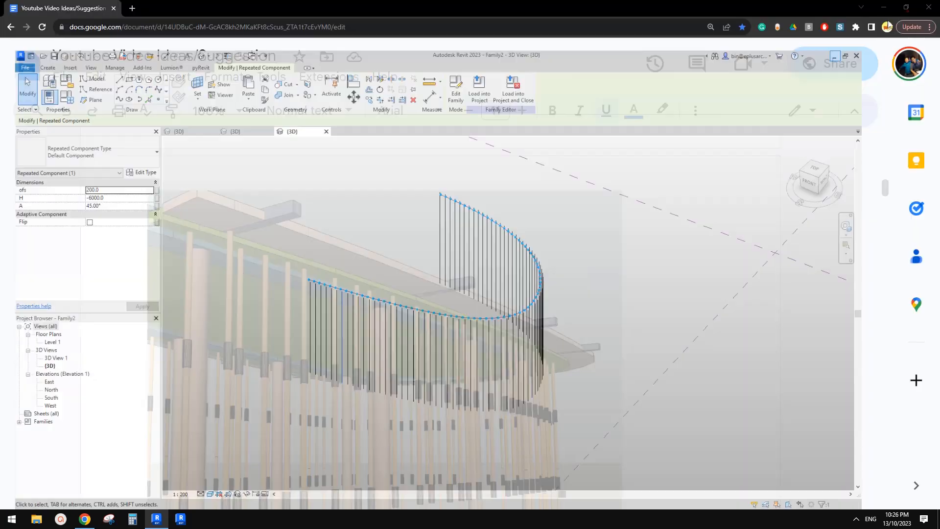
pyautogui.click(156, 521)
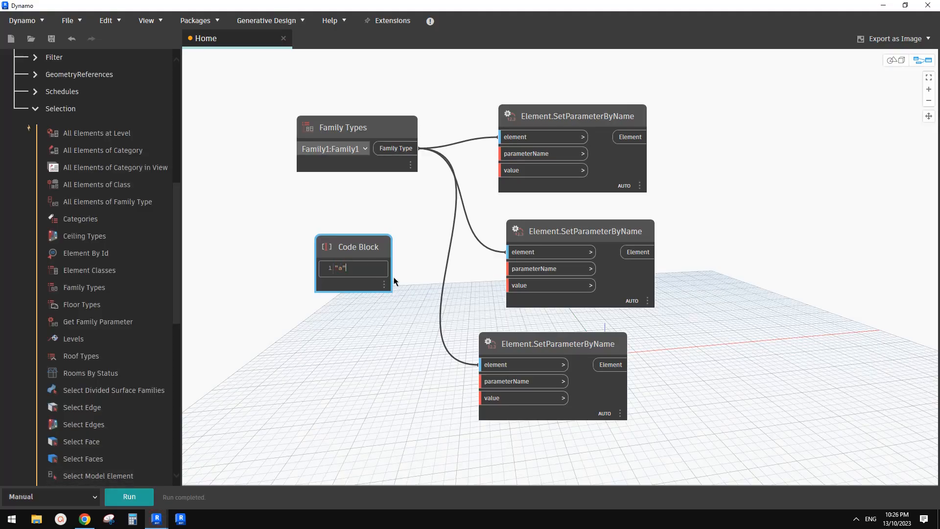
# - Fill the code block with the parameter names "A"; "H"; and "ofs"; on three separate lines
pyautogui.press('Escape')
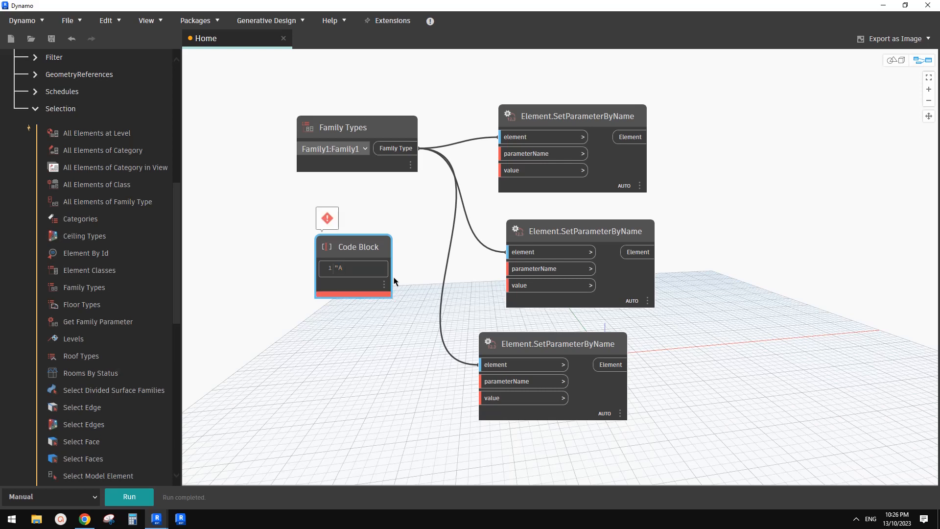
pyautogui.click(347, 268)
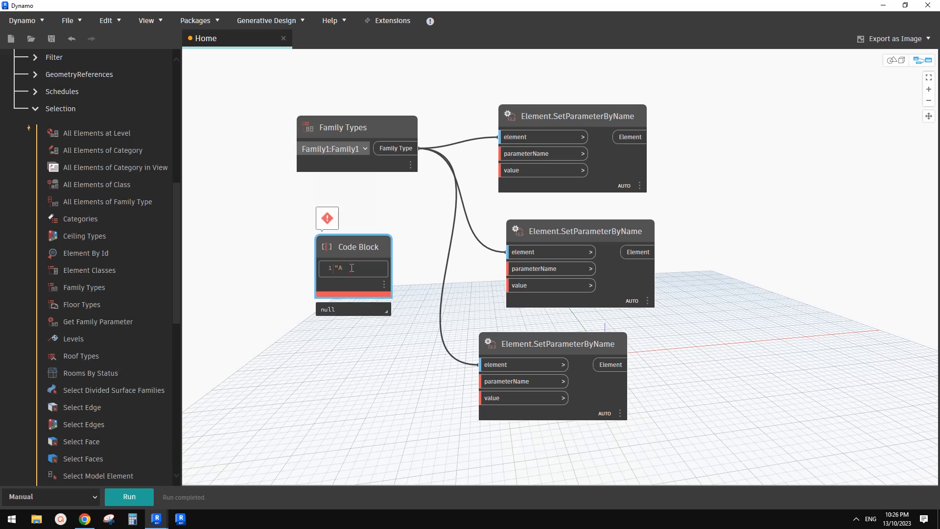
pyautogui.press('Return')
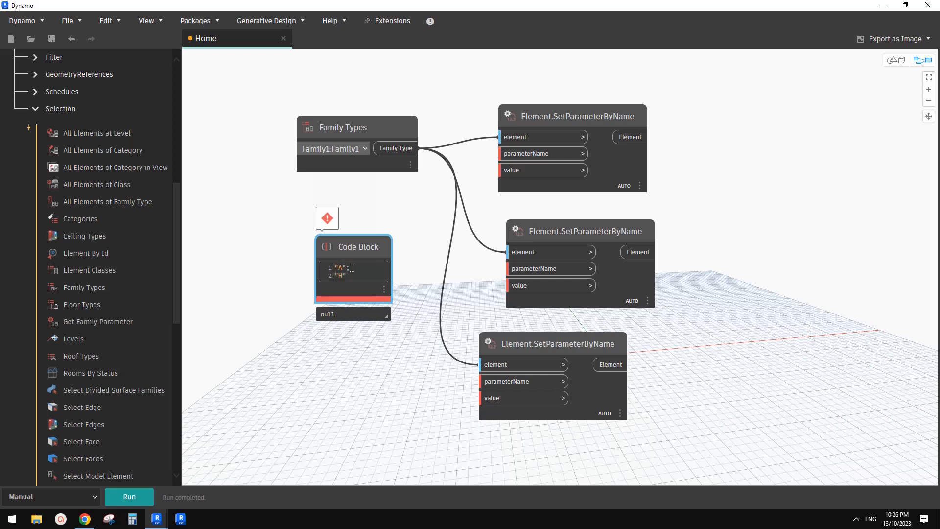
pyautogui.press('Return')
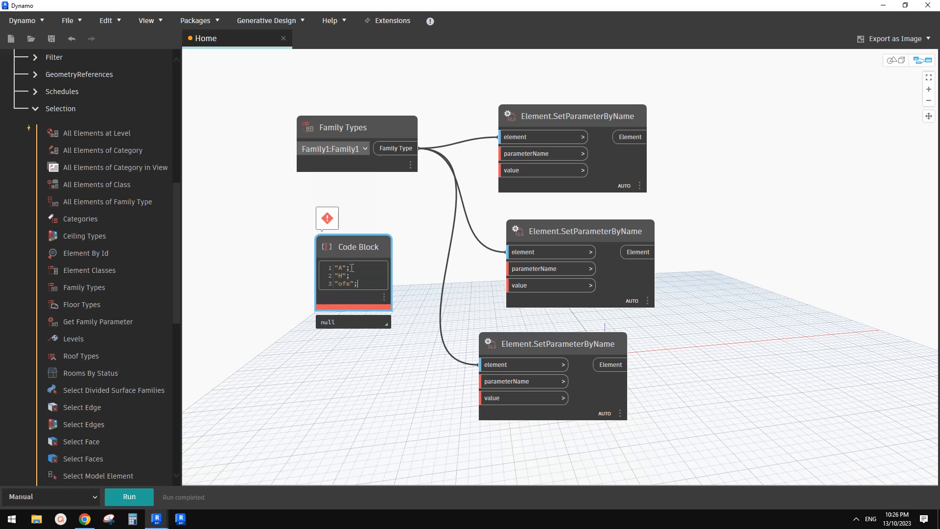
pyautogui.click(357, 395)
# - Connect the "A", "H" and "ofs" outputs to the parameterName inputs of the first, second and third Element.SetParameterByName nodes
pyautogui.click(369, 272)
pyautogui.click(509, 154)
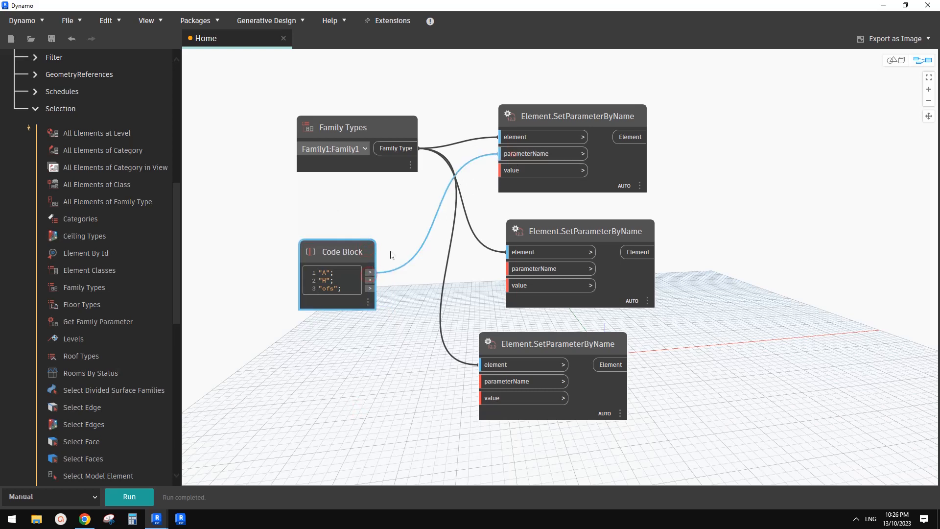
pyautogui.click(370, 280)
pyautogui.click(529, 269)
pyautogui.click(491, 381)
pyautogui.moveTo(430, 318); pyautogui.dragTo(469, 300, button='middle')
pyautogui.moveTo(377, 230); pyautogui.dragTo(398, 221)
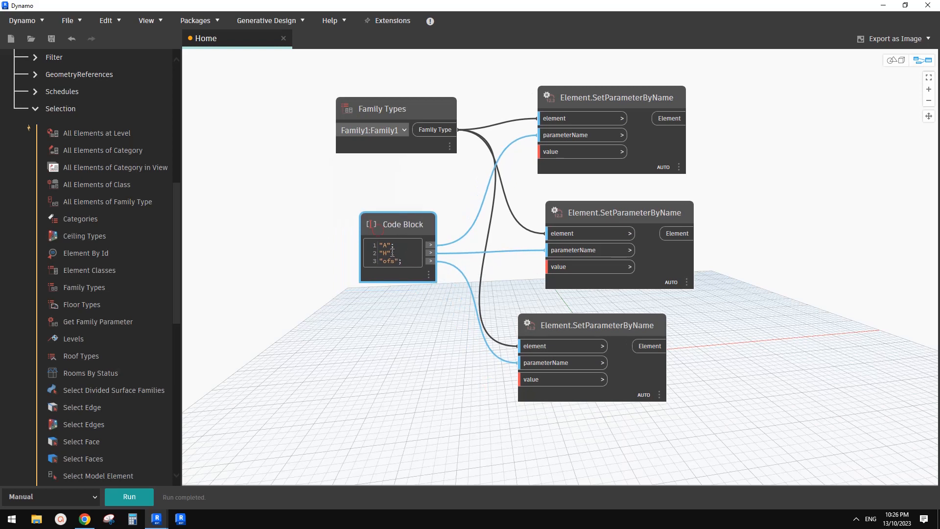
# - Add a code block with the range 0..360..1; below the parameter-name code block and run the graph
pyautogui.click(384, 343)
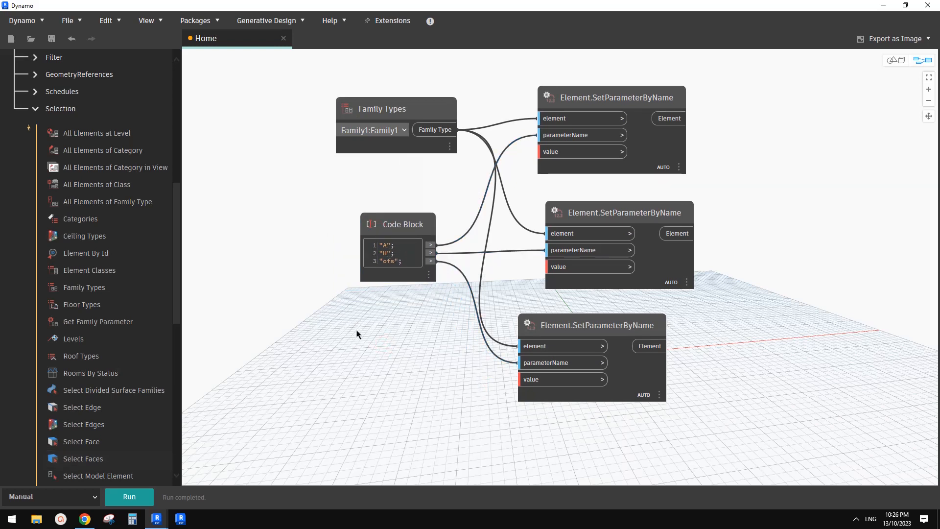
pyautogui.doubleClick(356, 334)
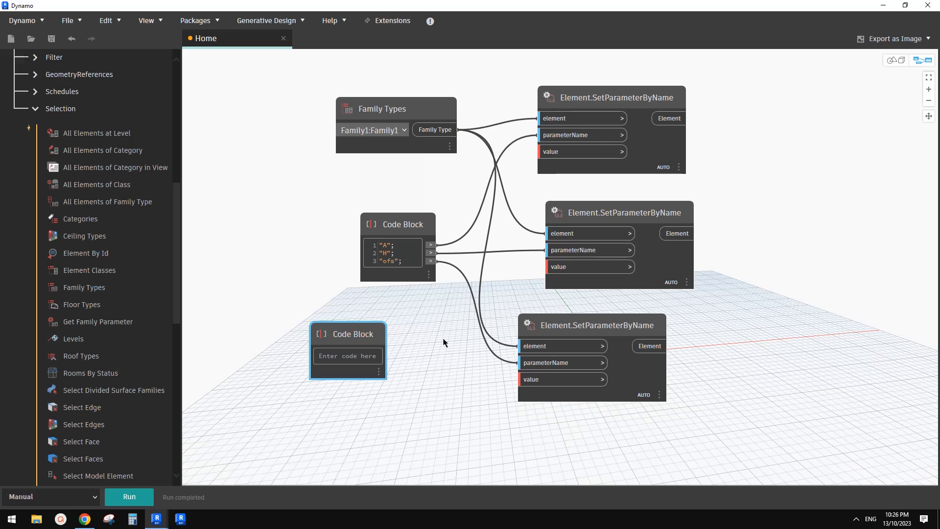
pyautogui.click(362, 356)
pyautogui.write('0..360..1;')
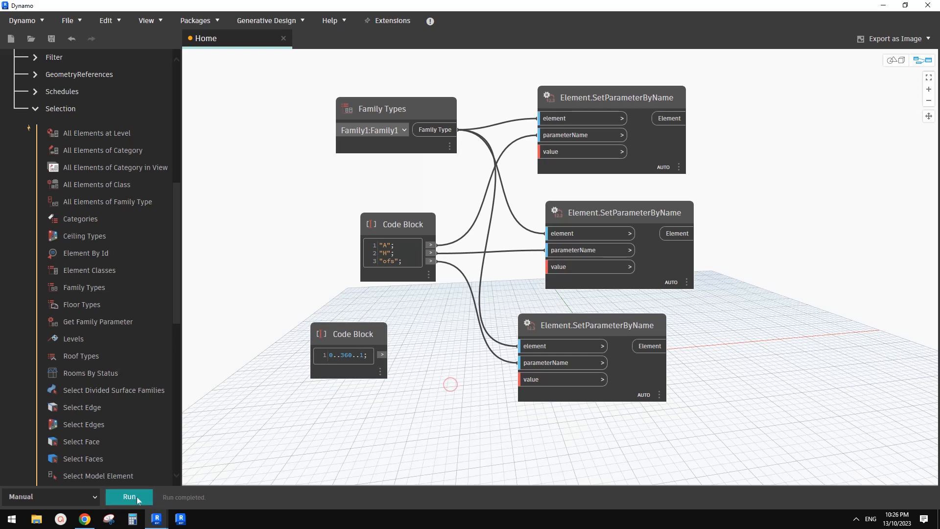
pyautogui.moveTo(382, 377); pyautogui.dragTo(378, 359)
pyautogui.moveTo(376, 357)
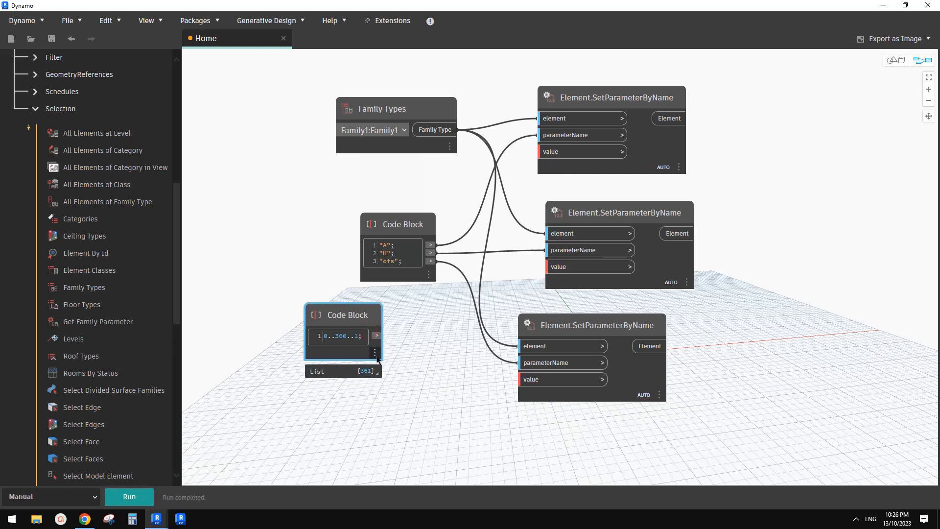
pyautogui.moveTo(366, 317); pyautogui.dragTo(331, 318)
pyautogui.rightClick(373, 316)
pyautogui.moveTo(451, 354)
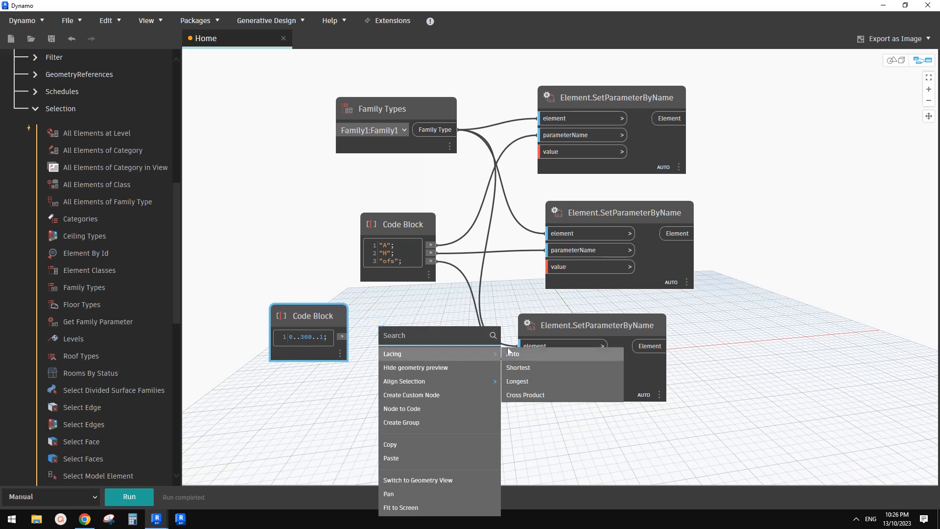
pyautogui.click(453, 307)
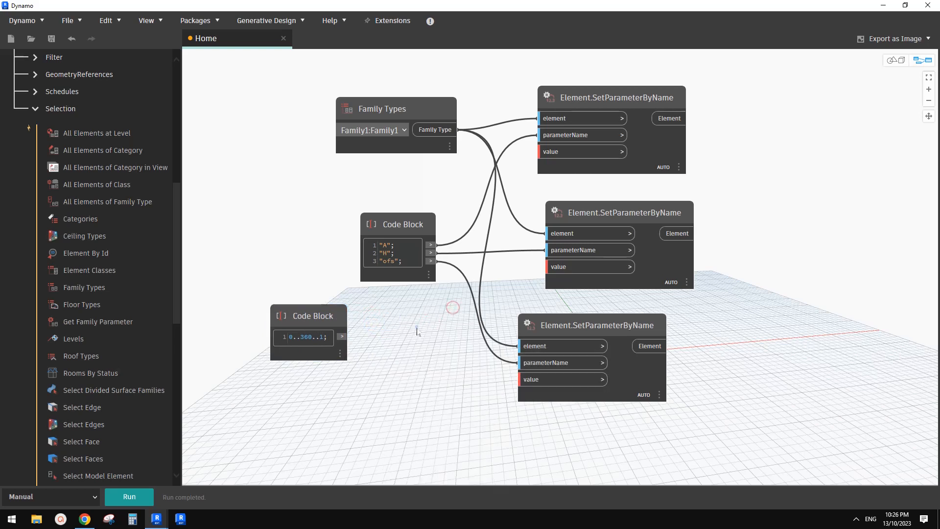
pyautogui.rightClick(416, 327)
pyautogui.write('sh')
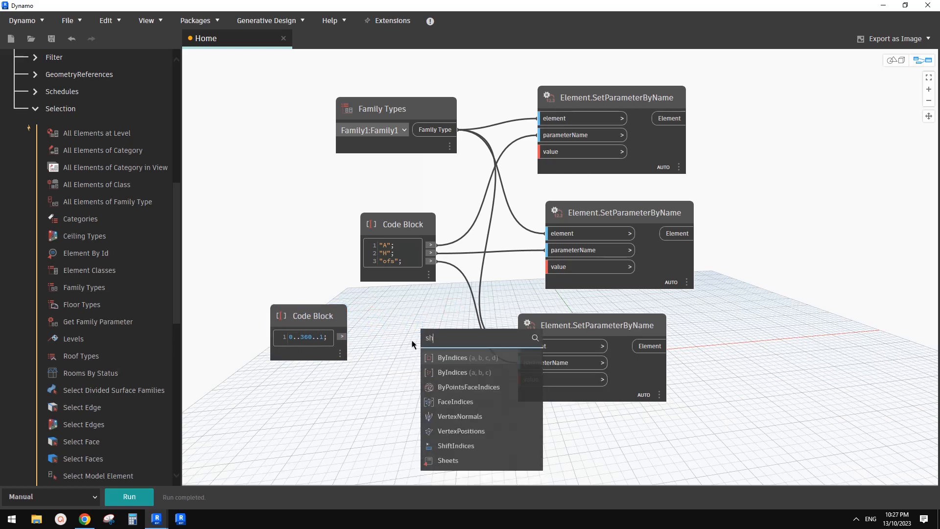
pyautogui.write('uff')
pyautogui.press('Escape')
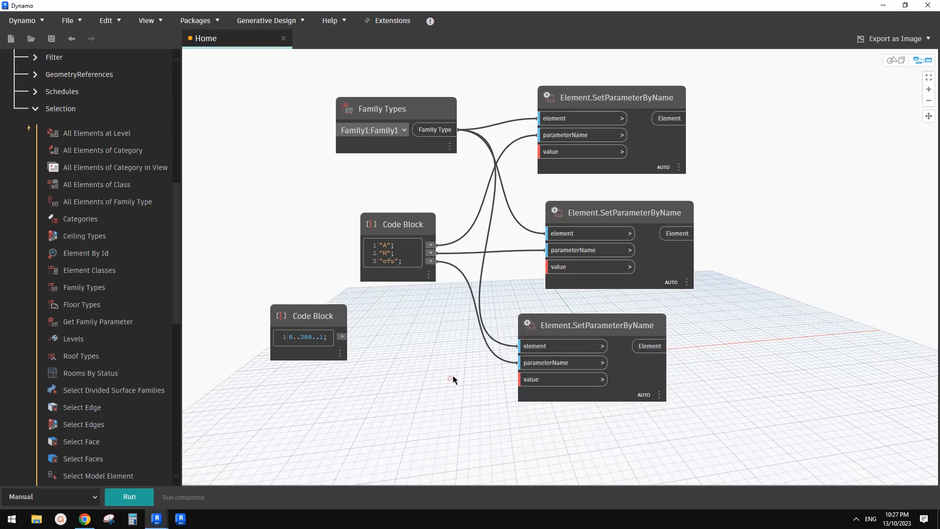
pyautogui.rightClick(410, 342)
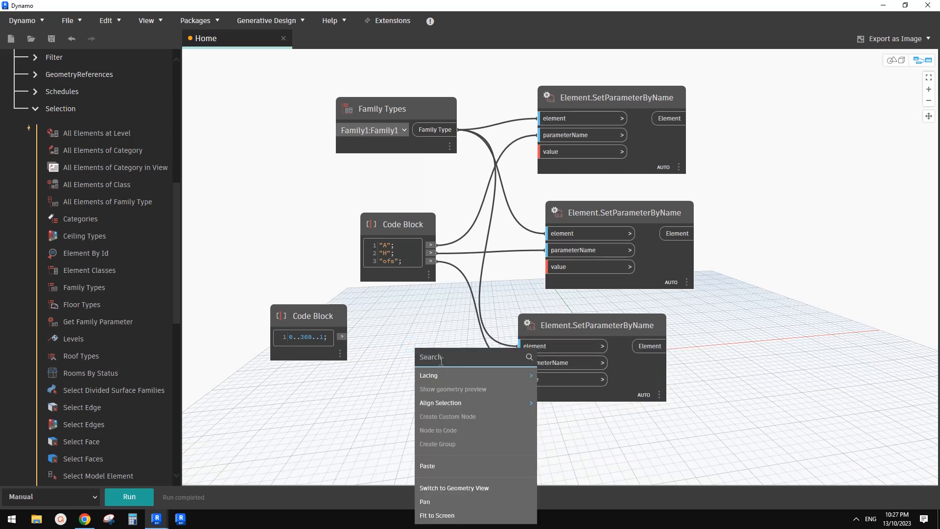
pyautogui.press('Escape')
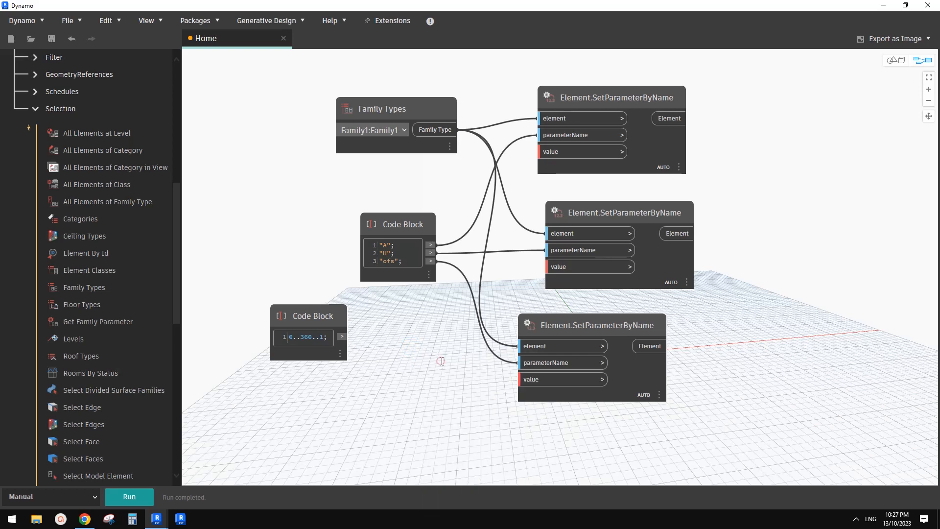
# - Add a List.Shuffle (list, seed) node beside the 0..360..1 code block and connect the range to its list input
pyautogui.rightClick(416, 337)
pyautogui.write('shu')
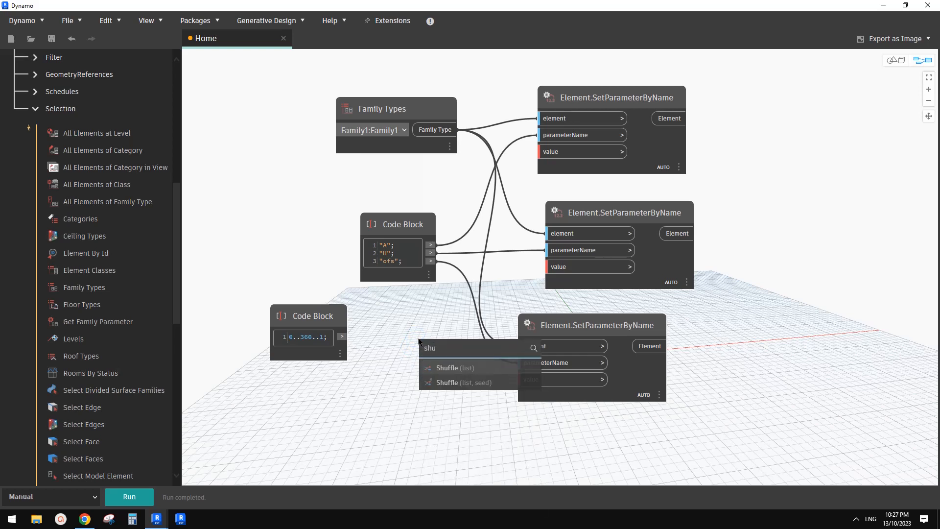
pyautogui.click(455, 382)
pyautogui.moveTo(501, 395); pyautogui.dragTo(427, 324)
pyautogui.click(394, 346)
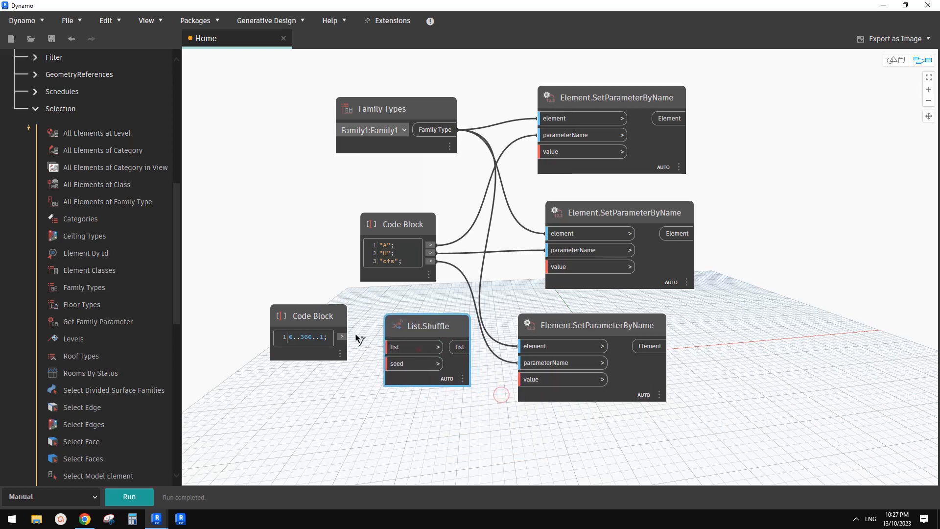
pyautogui.click(344, 338)
pyautogui.moveTo(323, 313); pyautogui.dragTo(271, 310)
pyautogui.click(412, 326)
pyautogui.moveTo(389, 320); pyautogui.dragTo(346, 306)
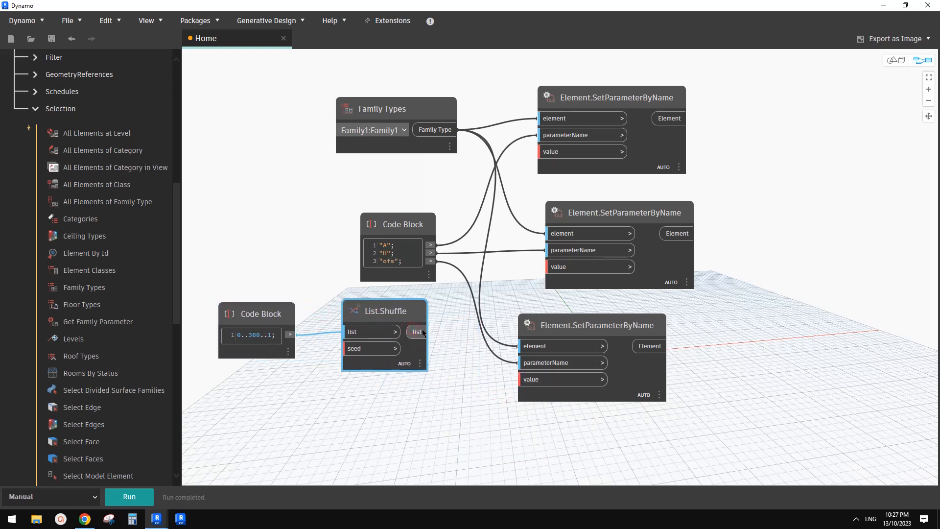
# - Connect the List.Shuffle output to the value input of the first Element.SetParameterByName node and space out the nodes
pyautogui.moveTo(417, 332); pyautogui.dragTo(543, 151)
pyautogui.moveTo(411, 228); pyautogui.dragTo(404, 213)
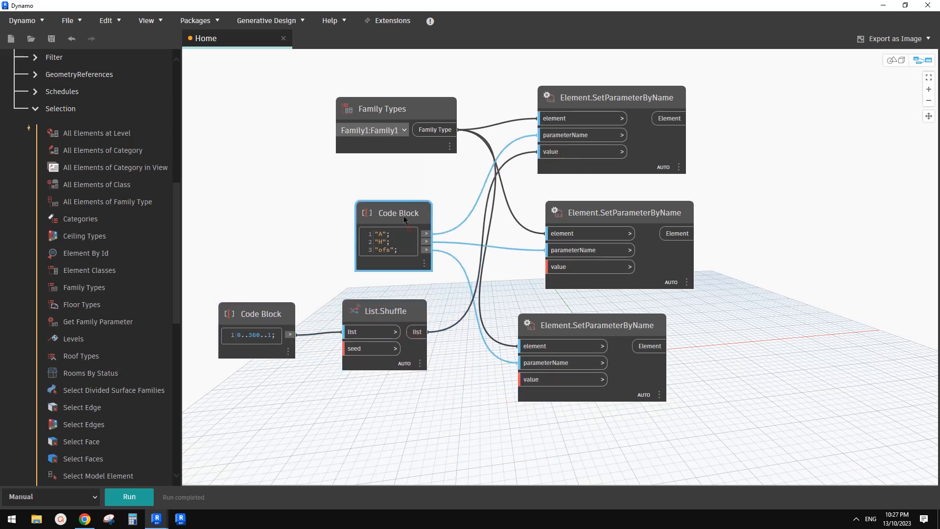
pyautogui.moveTo(397, 310); pyautogui.dragTo(396, 313)
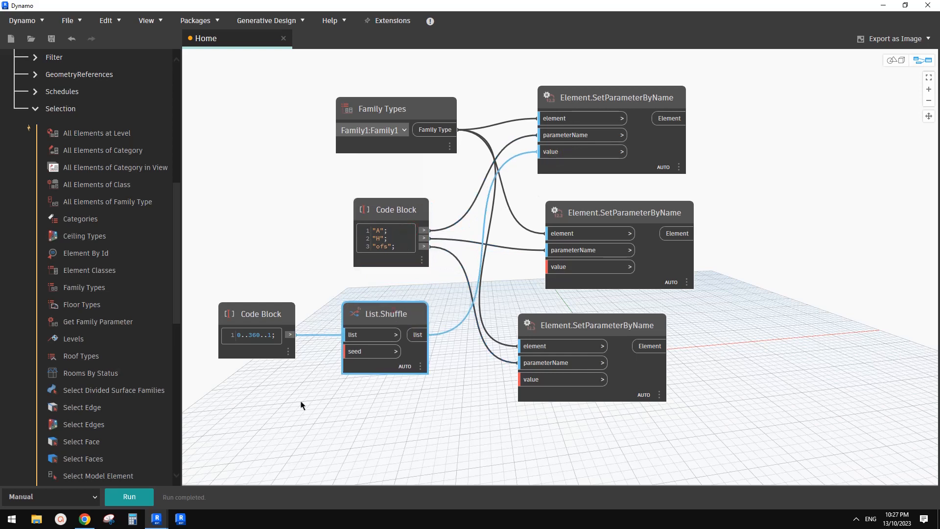
# - Add an Integer Slider node below the 0..360..1 code block
pyautogui.doubleClick(269, 410)
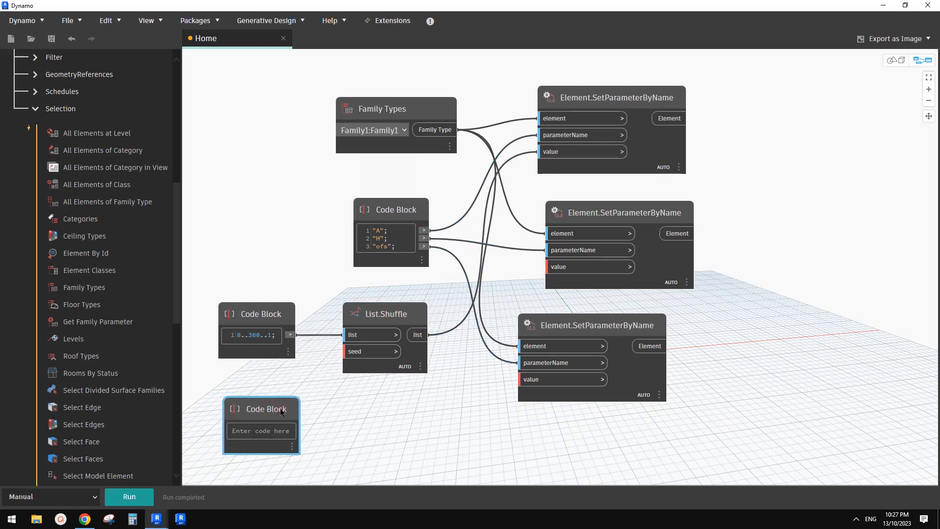
pyautogui.click(279, 409)
pyautogui.rightClick(248, 405)
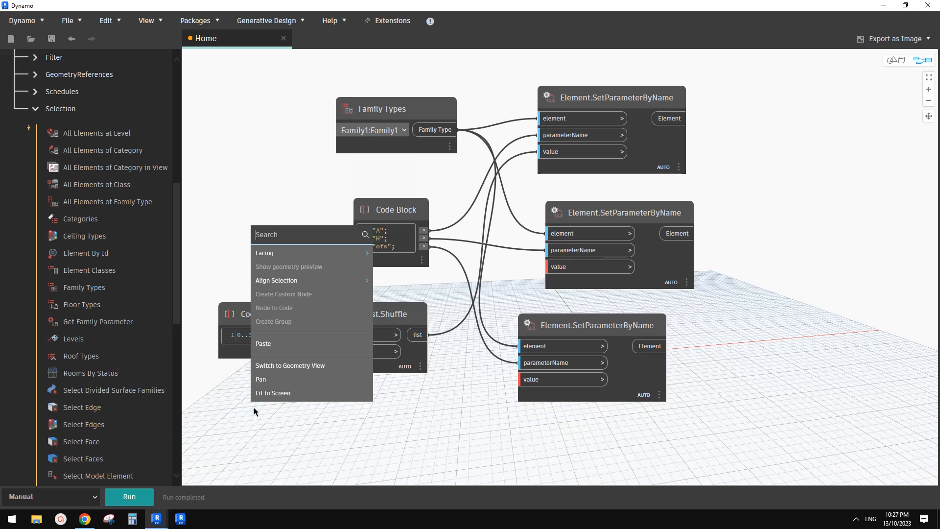
pyautogui.write('Inte')
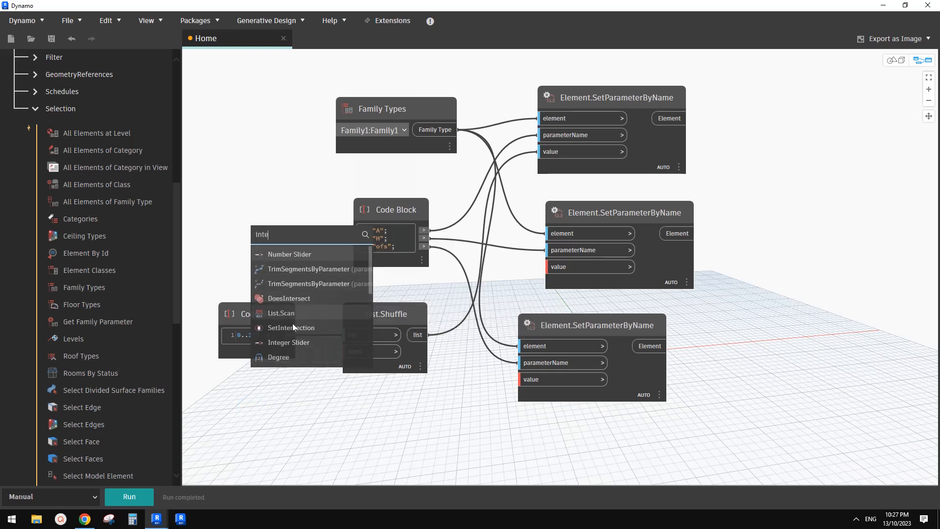
pyautogui.click(288, 341)
pyautogui.moveTo(422, 387); pyautogui.dragTo(333, 402)
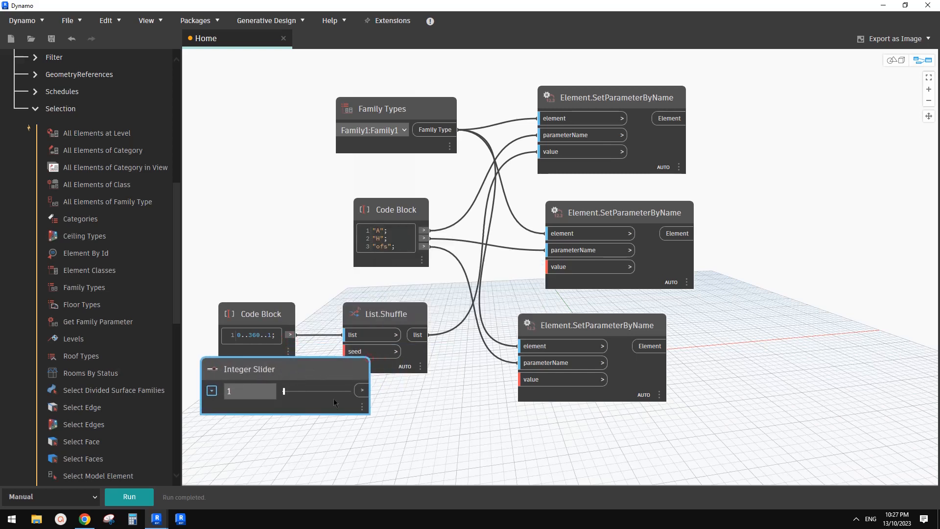
pyautogui.click(211, 391)
pyautogui.click(212, 391)
# - Place the Integer Slider clear of the other nodes and connect it to the seed input of List.Shuffle
pyautogui.moveTo(350, 368); pyautogui.dragTo(333, 389)
pyautogui.click(360, 415)
pyautogui.click(364, 356)
pyautogui.moveTo(383, 321); pyautogui.dragTo(405, 310)
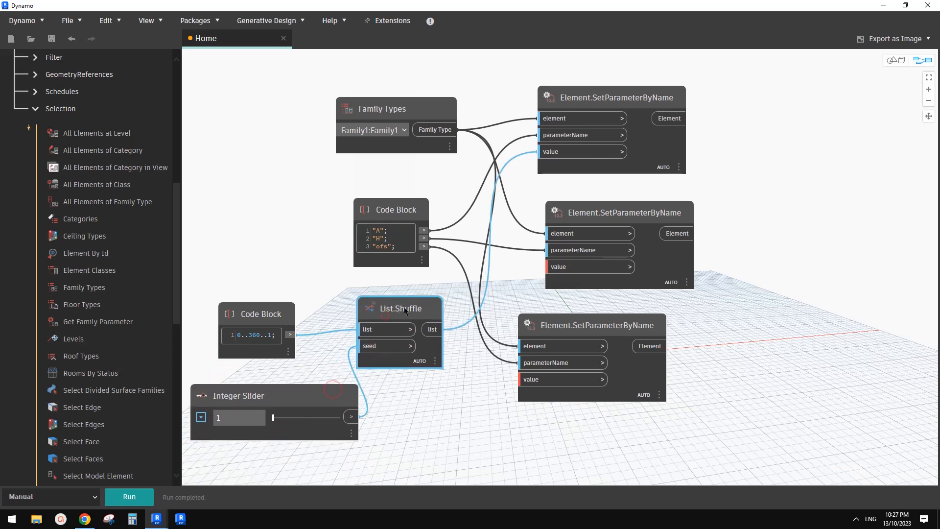
# - Move the three Element.SetParameterByName nodes farther from their input nodes and nudge the Integer Slider to tidy the graph
pyautogui.scroll(-3, 665, 93)
pyautogui.moveTo(655, 98); pyautogui.dragTo(698, 91)
pyautogui.moveTo(649, 178); pyautogui.dragTo(688, 178)
pyautogui.moveTo(631, 261); pyautogui.dragTo(682, 266)
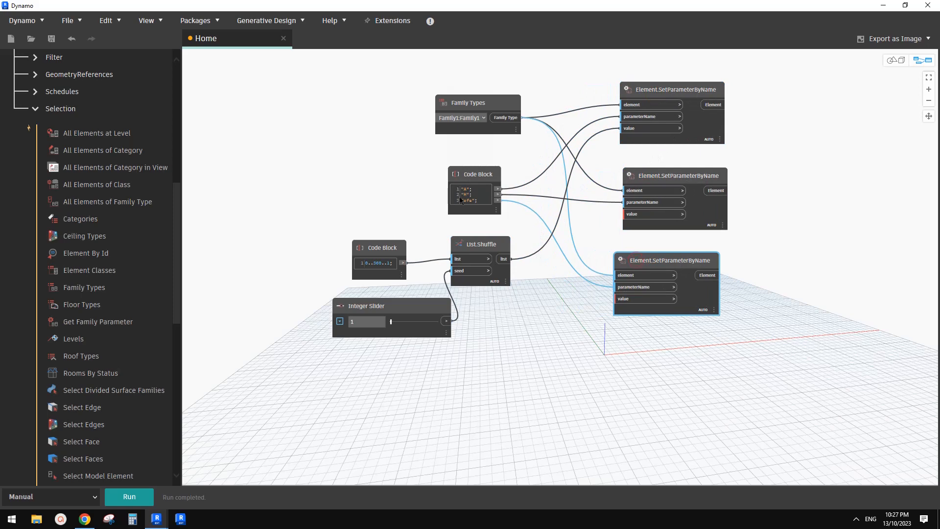
pyautogui.scroll(3, 512, 347)
pyautogui.moveTo(489, 325); pyautogui.dragTo(488, 363, button='middle')
pyautogui.scroll(-3, 485, 330)
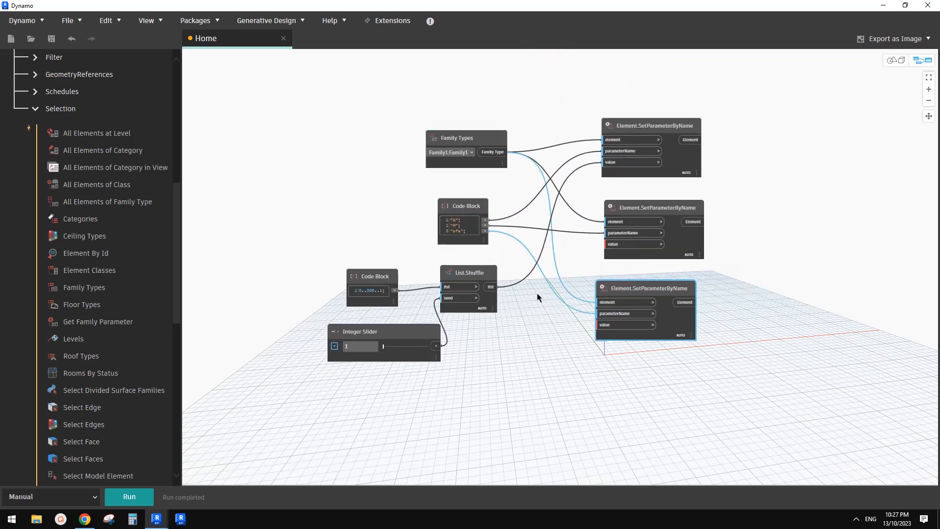
pyautogui.moveTo(396, 331); pyautogui.dragTo(401, 331)
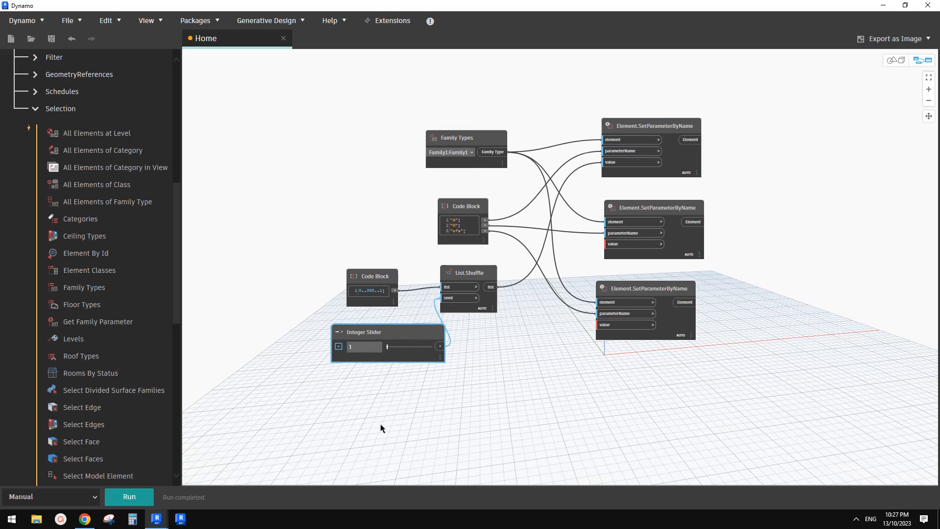
pyautogui.moveTo(451, 411); pyautogui.dragTo(439, 405, button='middle')
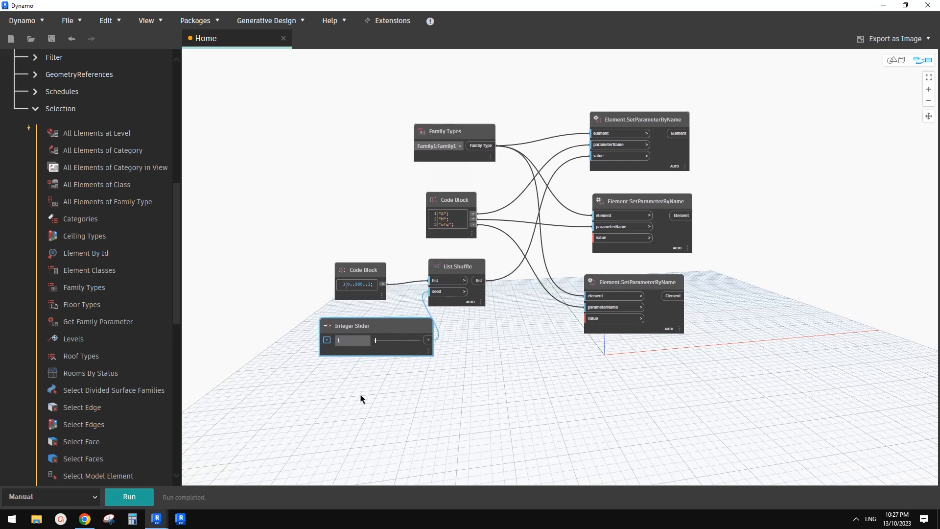
# - Duplicate the 0..360..1 code block, place the copy below the Integer Slider and set its range to 3000..9000..100;
pyautogui.click(367, 270)
pyautogui.hotkey('ctrl', 'c')
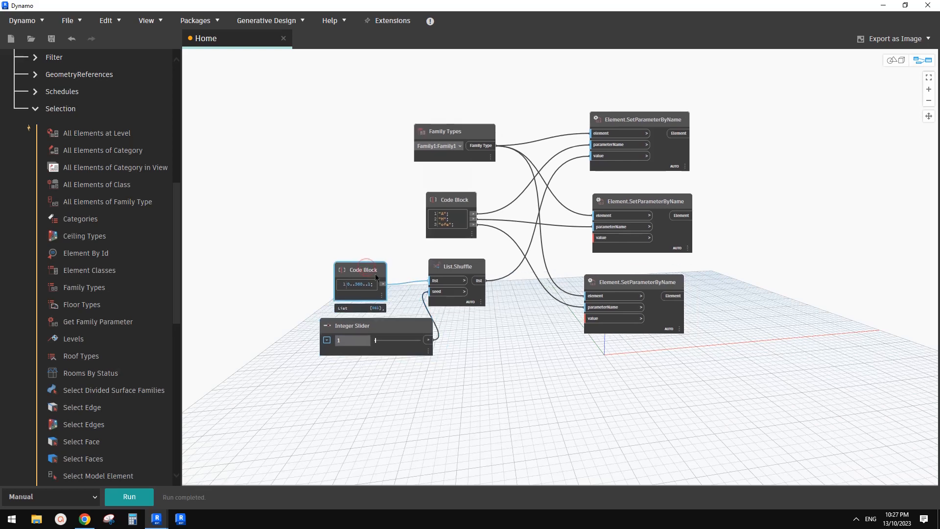
pyautogui.hotkey('ctrl', 'v')
pyautogui.moveTo(433, 285); pyautogui.dragTo(361, 398)
pyautogui.scroll(2, 387, 399)
pyautogui.write('3000..')
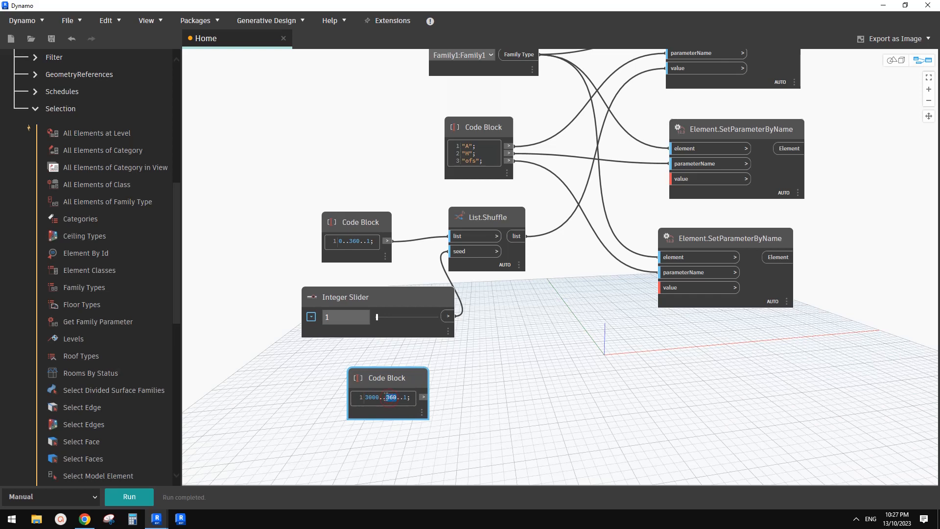
pyautogui.write('9000..')
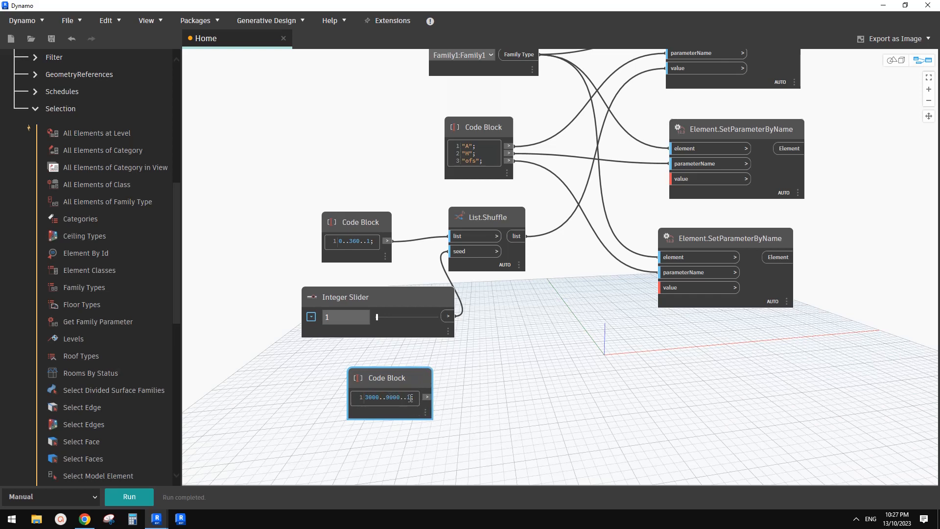
pyautogui.write('100;')
pyautogui.click(484, 395)
# - Run the graph and change the step of the 3000..9000 range to 30
pyautogui.click(133, 494)
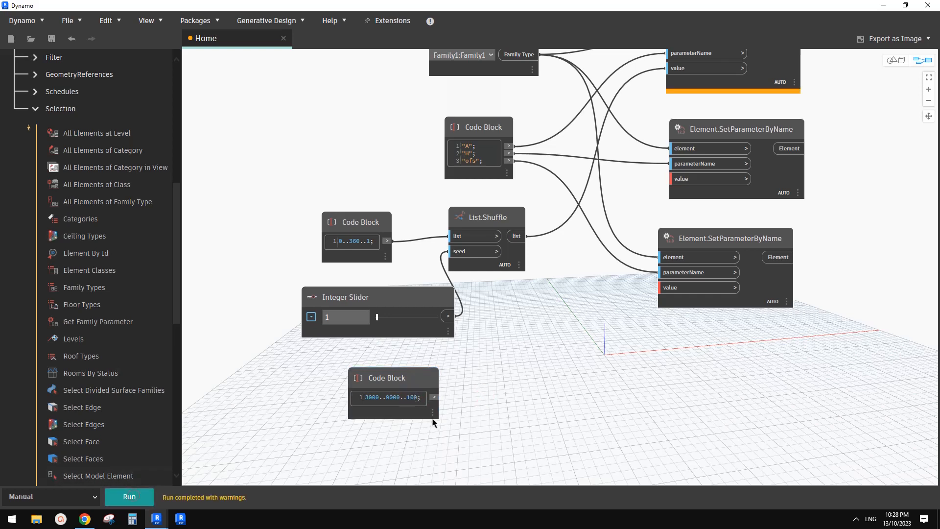
pyautogui.moveTo(431, 413)
pyautogui.write('30')
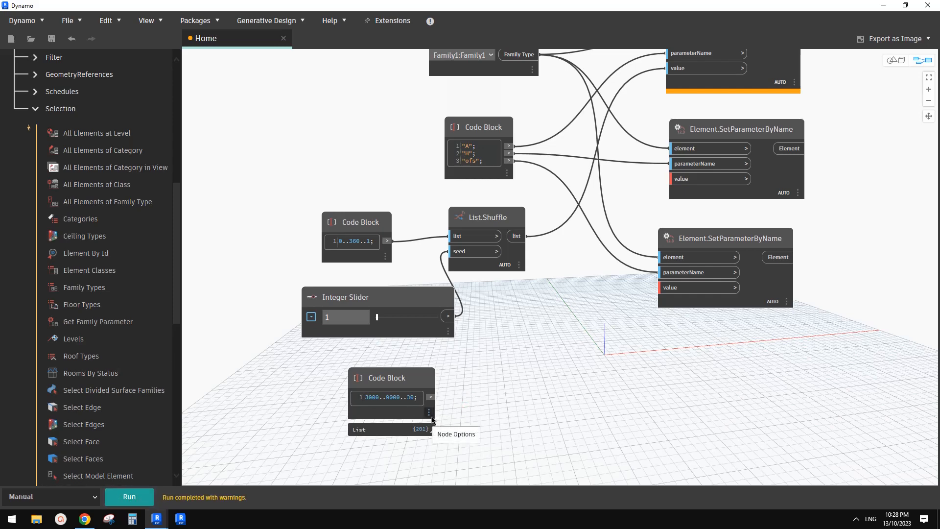
pyautogui.moveTo(412, 381); pyautogui.dragTo(420, 375)
pyautogui.scroll(-3, 460, 403)
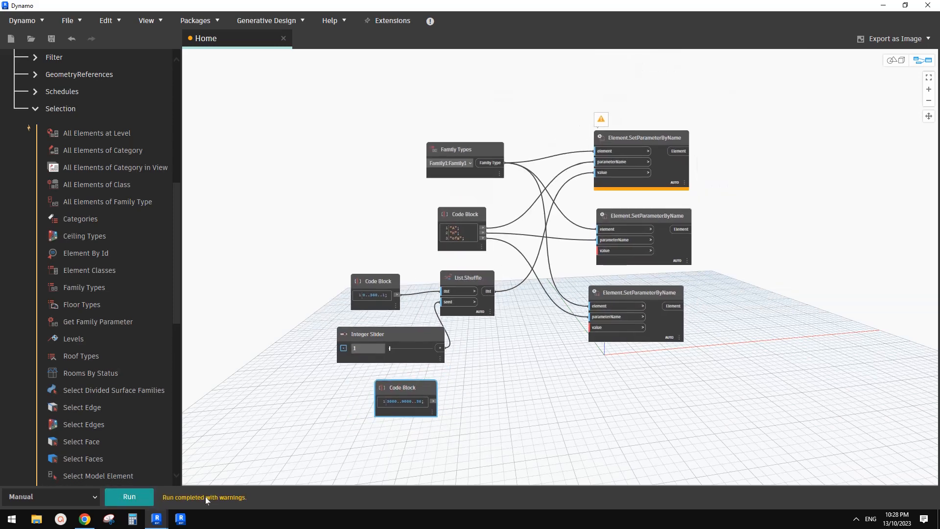
pyautogui.scroll(3, 556, 377)
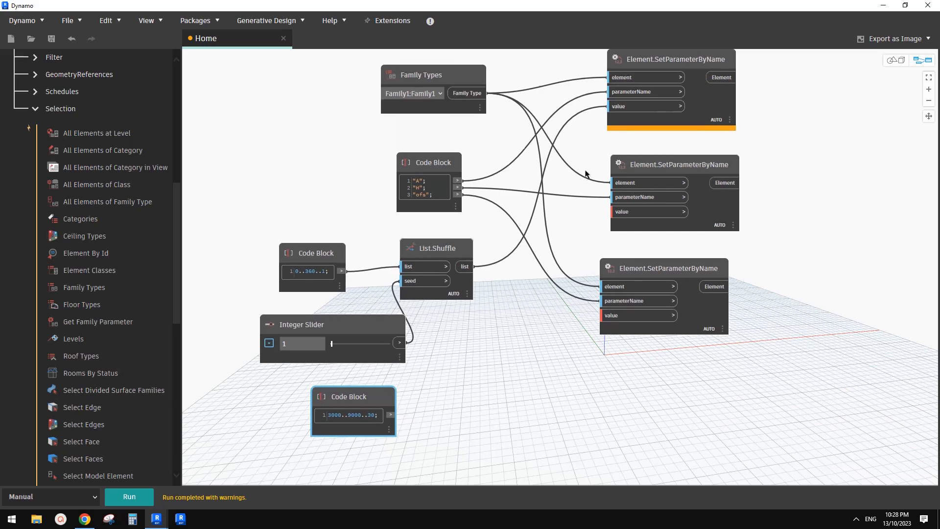
# - Switch to Revit, select the curved Family1 repeater to inspect it, and return to Dynamo
pyautogui.click(881, 7)
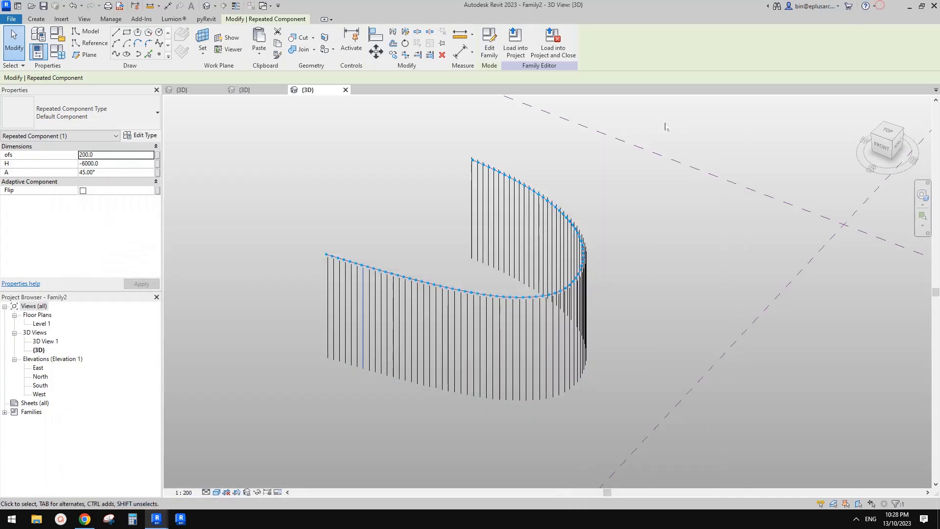
pyautogui.click(530, 290)
pyautogui.scroll(1, 523, 303)
pyautogui.moveTo(523, 302); pyautogui.dragTo(573, 311, button='middle')
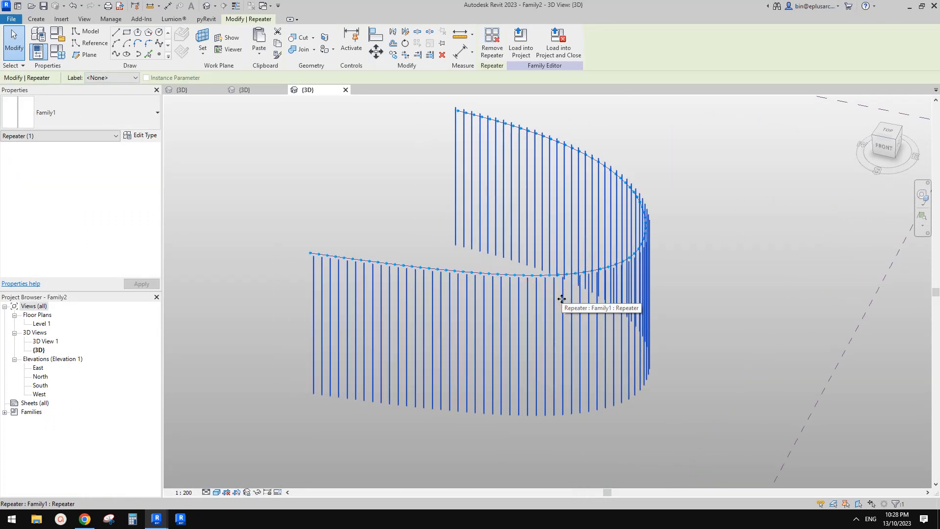
pyautogui.moveTo(156, 518)
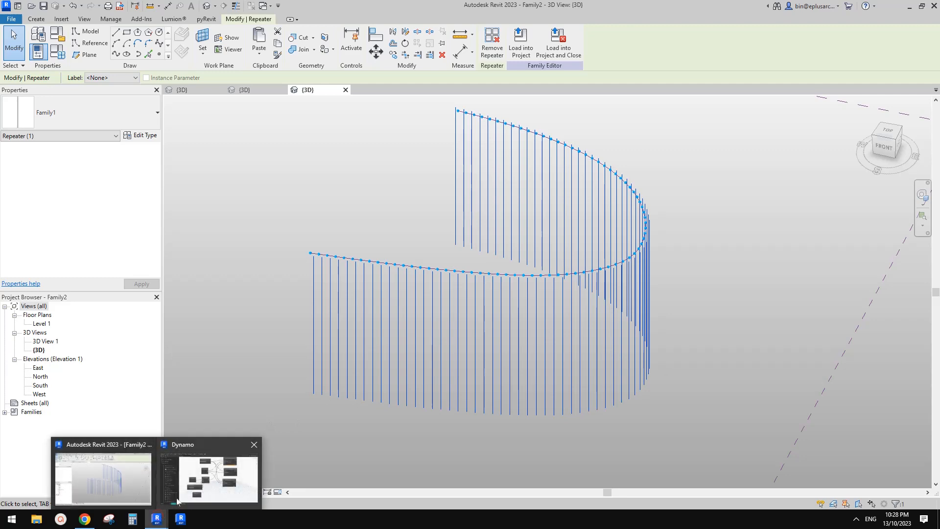
pyautogui.click(205, 480)
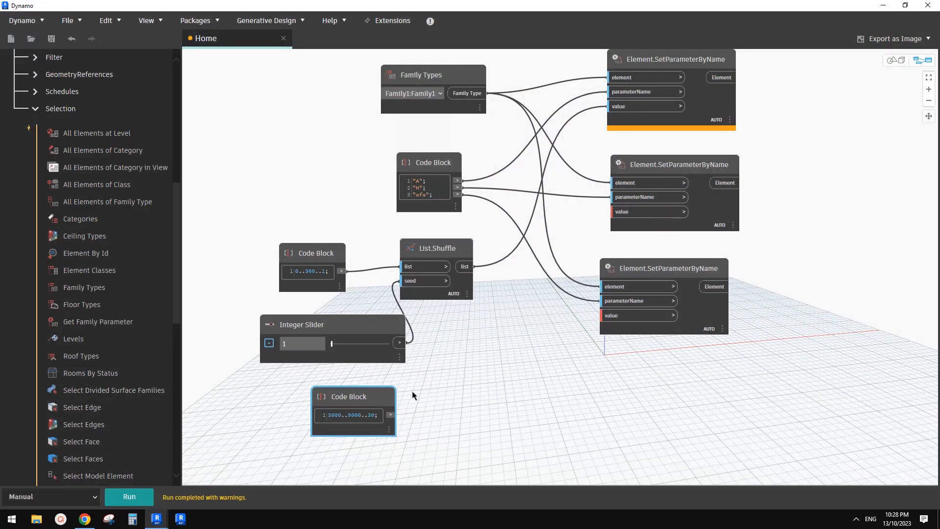
# - Move the List.Shuffle node farther from the 0..360..1 code block and the Integer Slider closer beneath that code block
pyautogui.moveTo(431, 242); pyautogui.dragTo(453, 244)
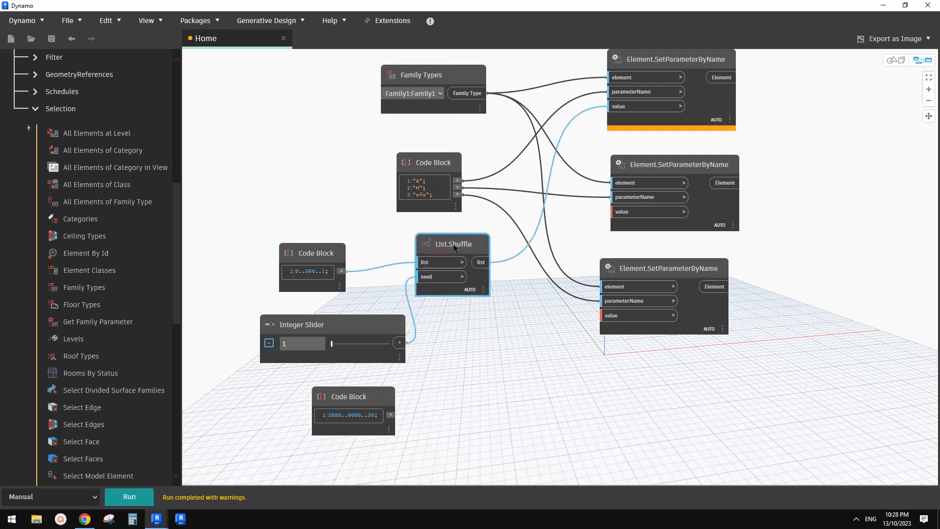
pyautogui.moveTo(383, 325); pyautogui.dragTo(388, 312)
pyautogui.click(453, 250)
pyautogui.click(374, 310)
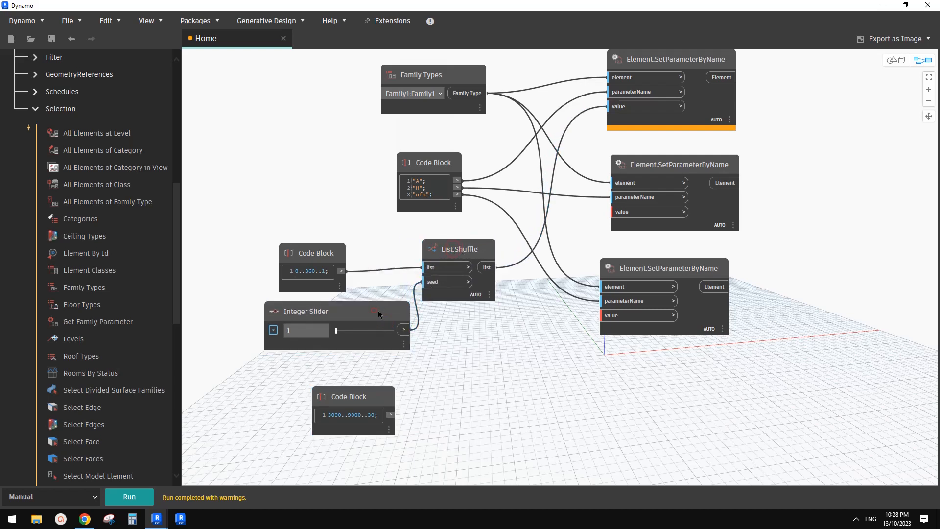
# - Duplicate the List.Shuffle and Integer Slider nodes together and place the copies beside the 3000..9000..30 code block
pyautogui.click(461, 250)
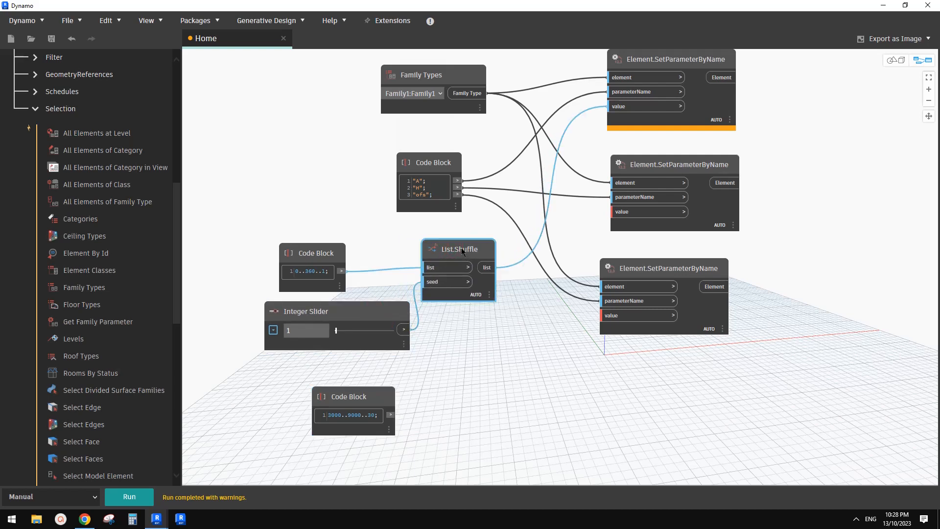
pyautogui.click(394, 312)
pyautogui.moveTo(460, 352); pyautogui.dragTo(398, 277)
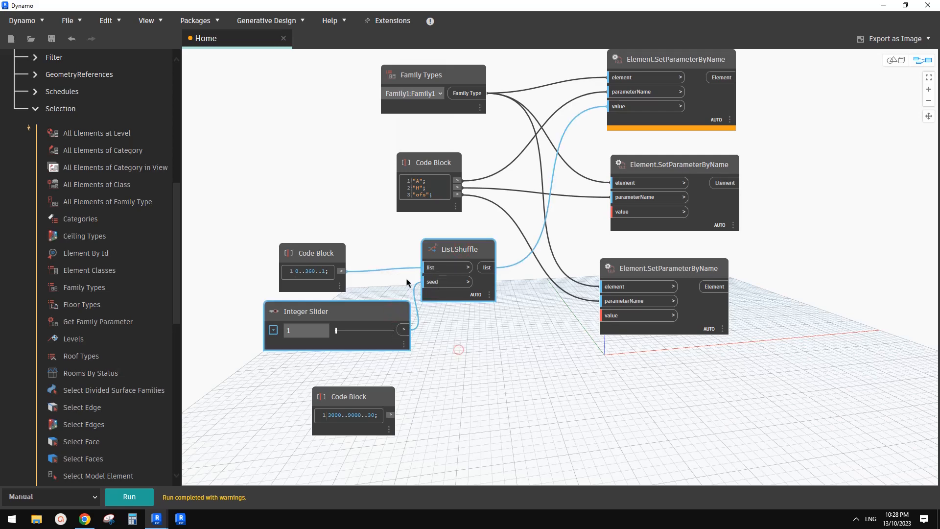
pyautogui.hotkey('ctrl', 'v')
pyautogui.moveTo(465, 327); pyautogui.dragTo(461, 281, button='middle')
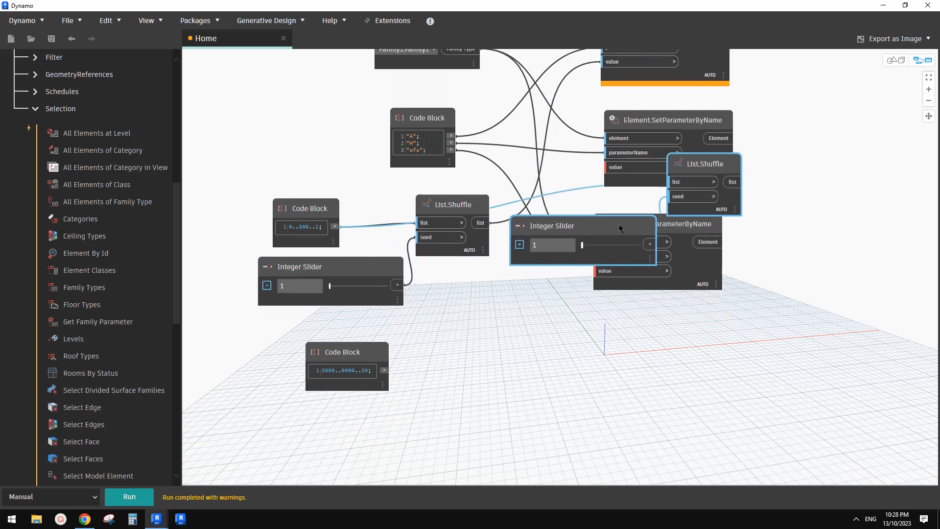
pyautogui.moveTo(619, 225); pyautogui.dragTo(436, 432)
pyautogui.moveTo(442, 398); pyautogui.dragTo(445, 337, button='middle')
# - Connect the 3000..9000..30 code block to the copied List.Shuffle's list input and its output to the second Element.SetParameterByName's value
pyautogui.click(497, 331)
pyautogui.click(447, 319)
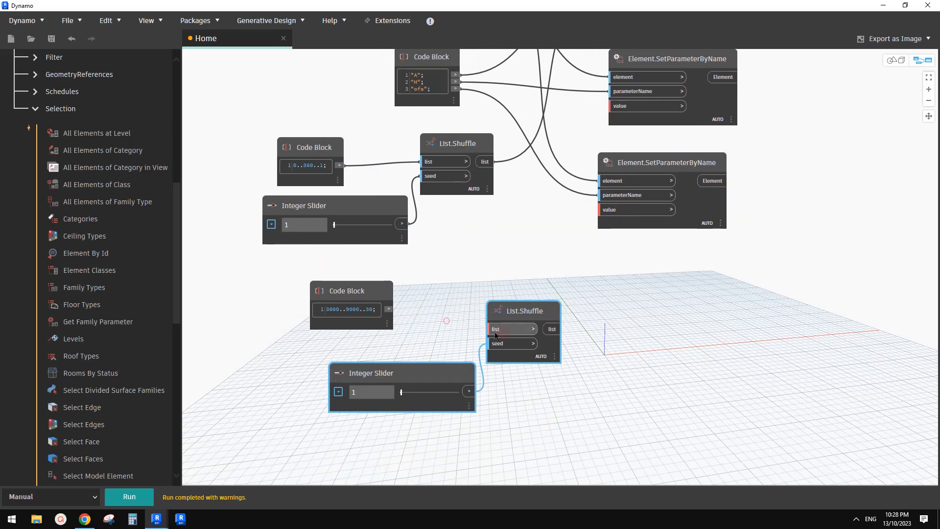
pyautogui.click(498, 331)
pyautogui.click(389, 309)
pyautogui.click(551, 330)
pyautogui.moveTo(551, 329); pyautogui.dragTo(555, 401, button='middle')
pyautogui.click(607, 181)
# - Align the three Element.SetParameterByName nodes in one column with more space between them
pyautogui.moveTo(575, 231); pyautogui.dragTo(581, 227, button='middle')
pyautogui.moveTo(624, 234); pyautogui.dragTo(652, 233)
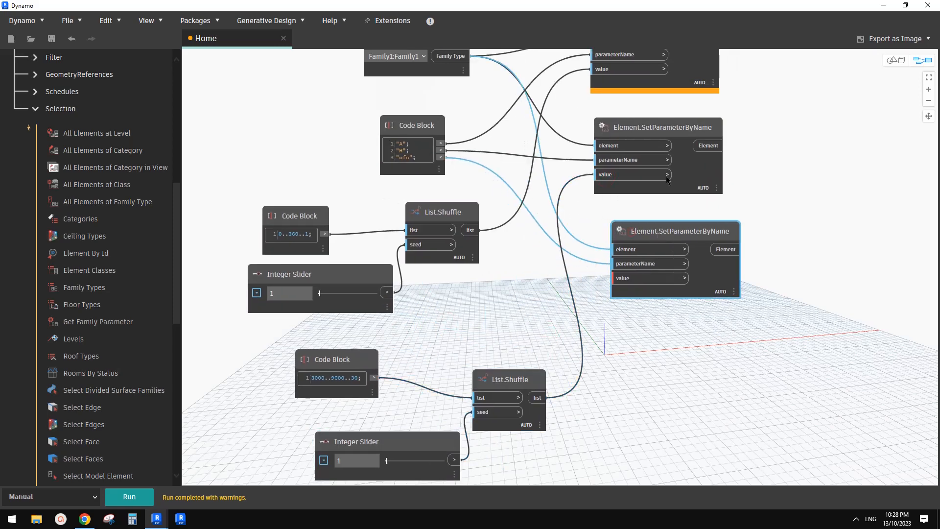
pyautogui.moveTo(666, 127); pyautogui.dragTo(680, 120)
pyautogui.scroll(-2, 620, 168)
pyautogui.moveTo(556, 168); pyautogui.dragTo(557, 212, button='middle')
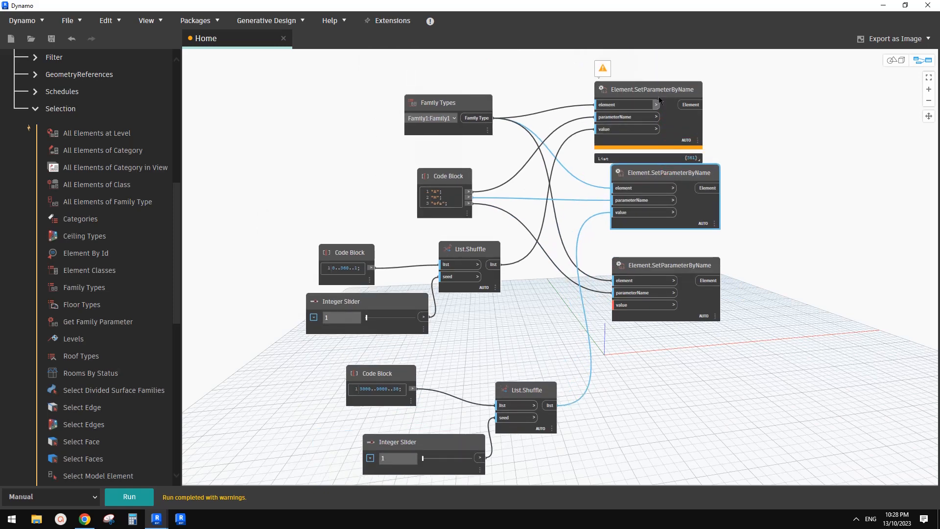
pyautogui.moveTo(657, 90); pyautogui.dragTo(673, 86)
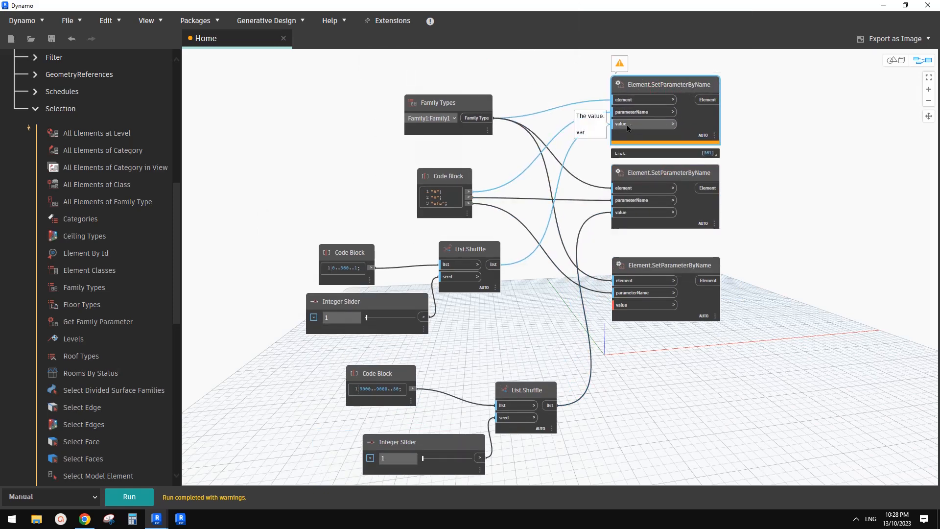
# - Move the second List.Shuffle and its Integer Slider closer to the 3000..9000..30 code block
pyautogui.moveTo(560, 220); pyautogui.dragTo(575, 189, button='middle')
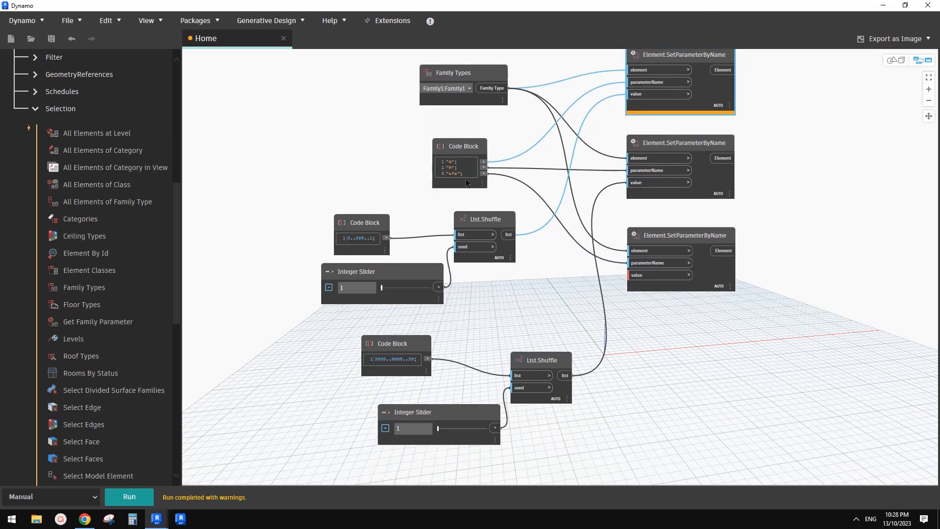
pyautogui.moveTo(583, 308); pyautogui.dragTo(610, 216, button='middle')
pyautogui.moveTo(570, 268); pyautogui.dragTo(546, 250)
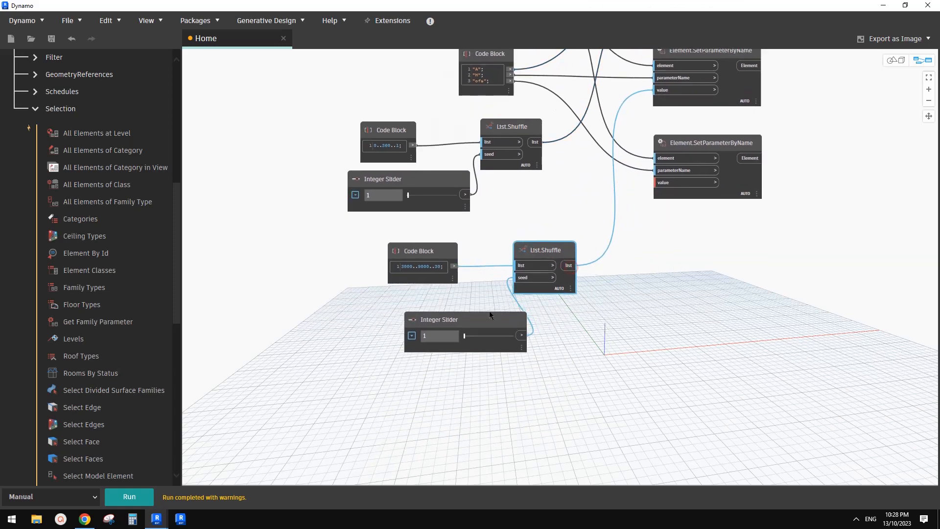
pyautogui.moveTo(484, 320); pyautogui.dragTo(462, 308)
# - Duplicate the 3000..9000..30 code block with its List.Shuffle and Integer Slider, and place the copies below the originals
pyautogui.moveTo(559, 354); pyautogui.dragTo(411, 246)
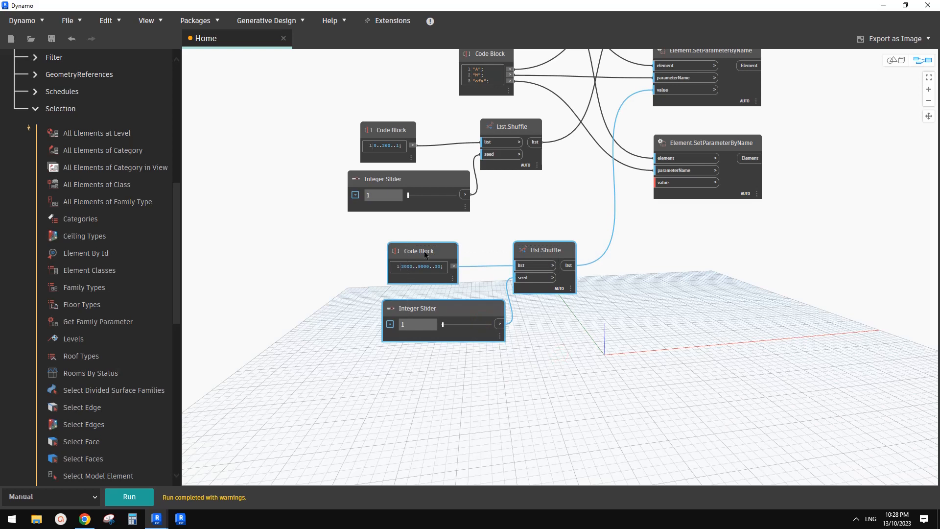
pyautogui.hotkey('ctrl', 'c')
pyautogui.hotkey('ctrl', 'v')
pyautogui.moveTo(575, 335); pyautogui.dragTo(571, 314, button='middle')
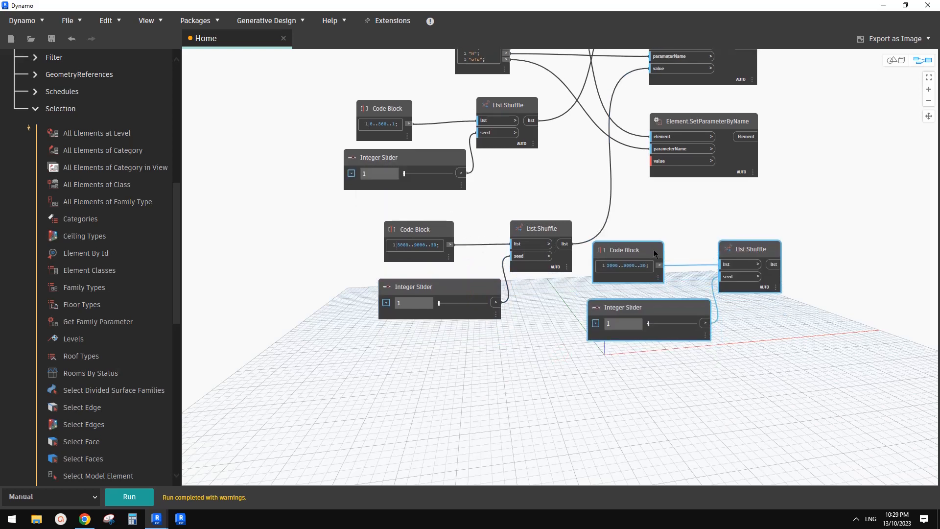
pyautogui.moveTo(643, 254); pyautogui.dragTo(473, 339)
# - Set the range in the copied code block to 100..400..5;
pyautogui.scroll(3, 440, 356)
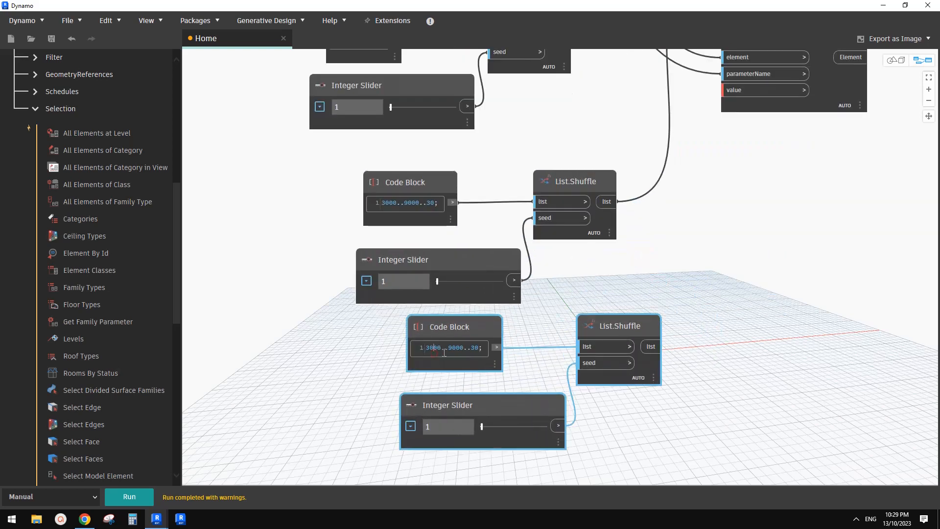
pyautogui.click(449, 348)
pyautogui.press('Left')
pyautogui.press('Left')
pyautogui.press('BackSpace')
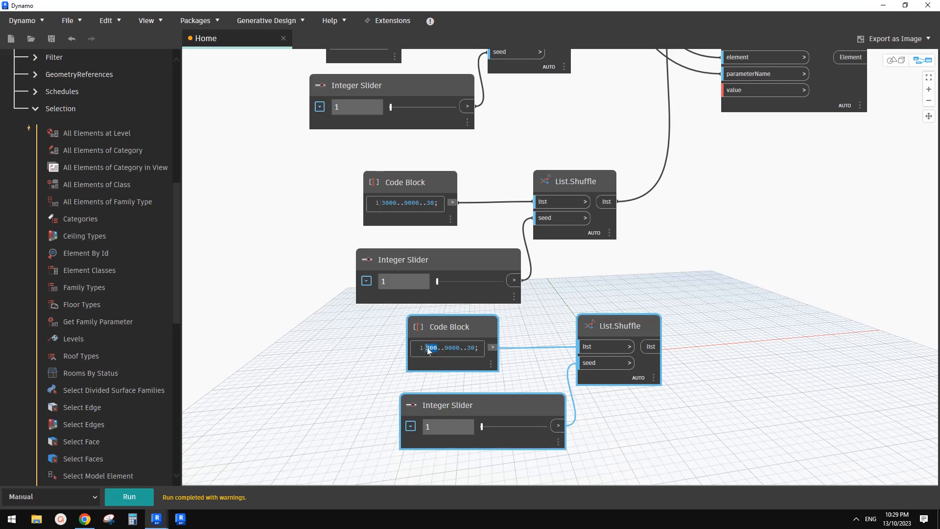
pyautogui.write('100')
pyautogui.press('Delete')
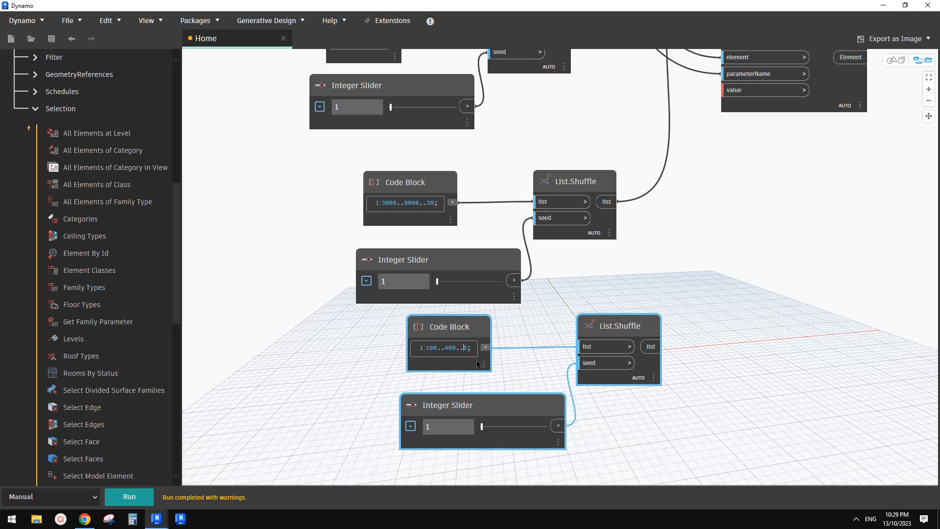
pyautogui.write('1')
pyautogui.press('BackSpace')
pyautogui.press('Delete')
pyautogui.write('5')
pyautogui.click(506, 363)
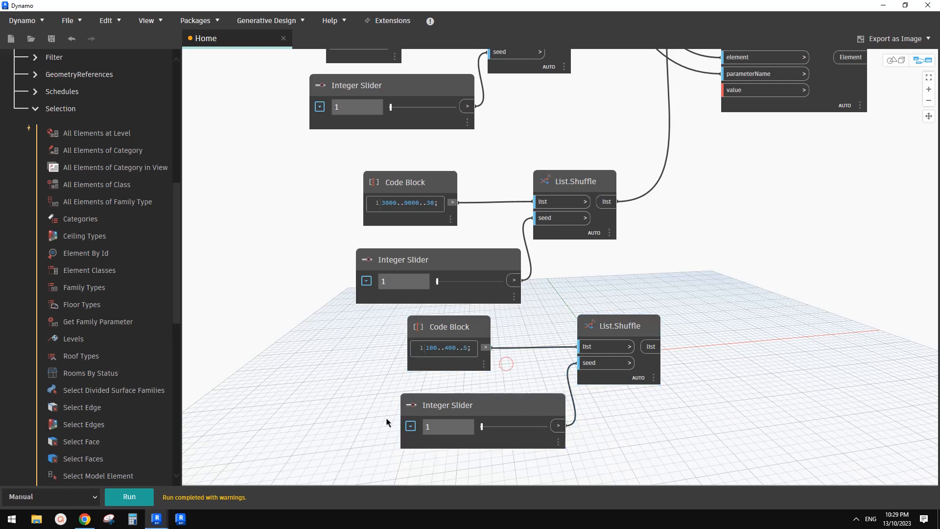
# - Change the step of the 100..400 range to 2 and run the graph
pyautogui.moveTo(471, 367)
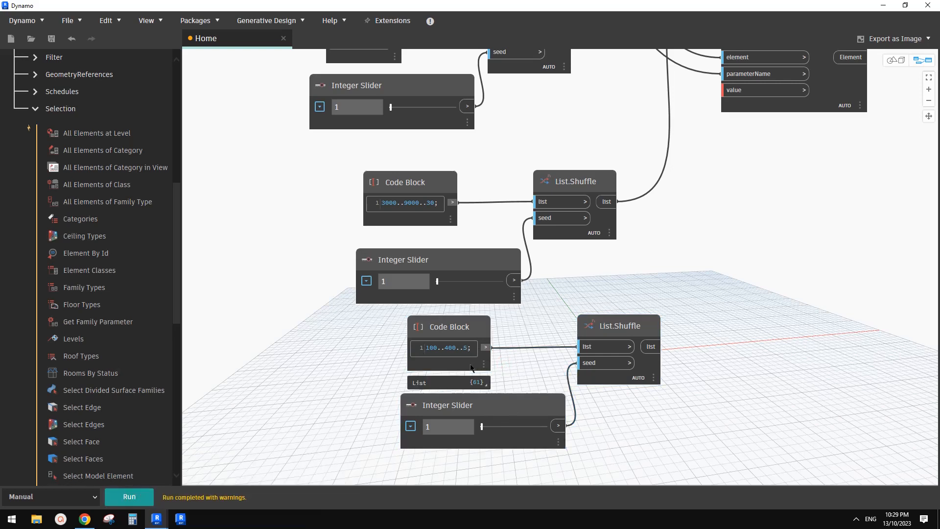
pyautogui.click(463, 347)
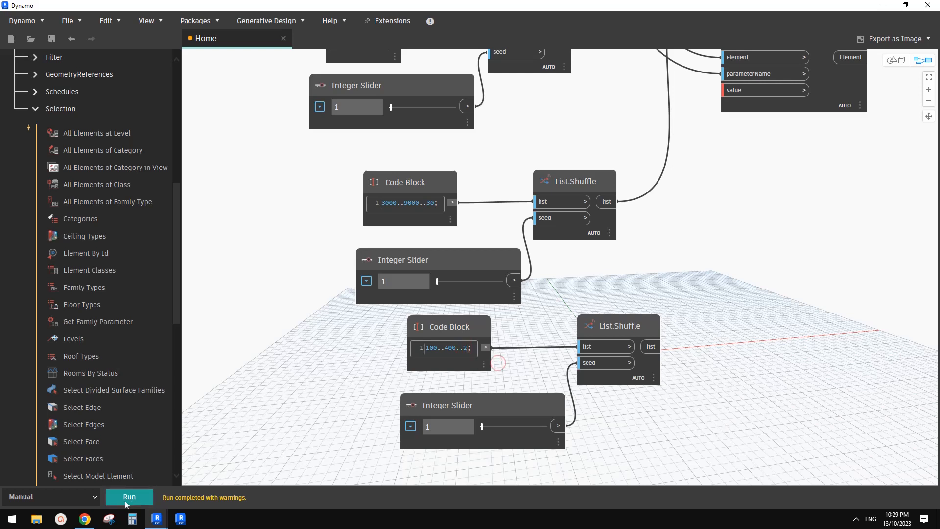
pyautogui.moveTo(471, 363)
# - Connect the third List.Shuffle output to the third Element.SetParameterByName's value input and check the warnings on the setter nodes
pyautogui.scroll(-5, 666, 324)
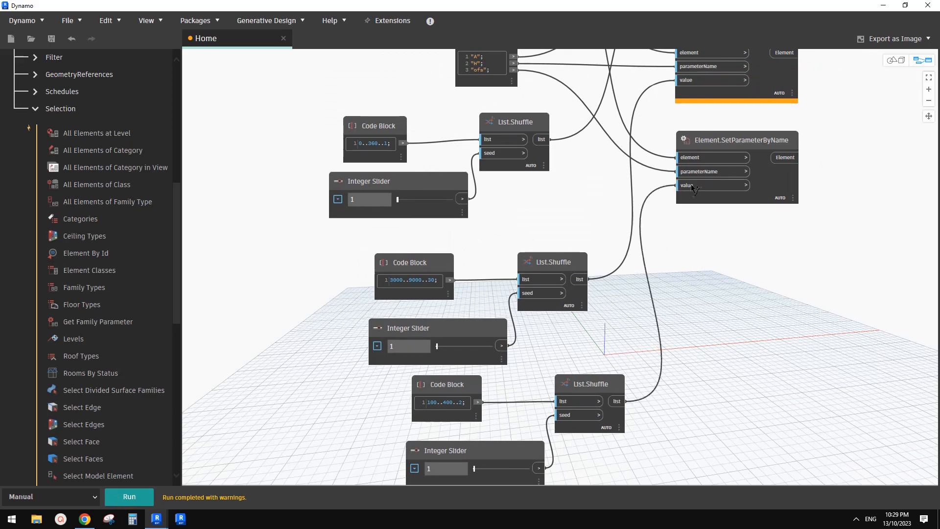
pyautogui.scroll(3, 691, 185)
pyautogui.moveTo(546, 146)
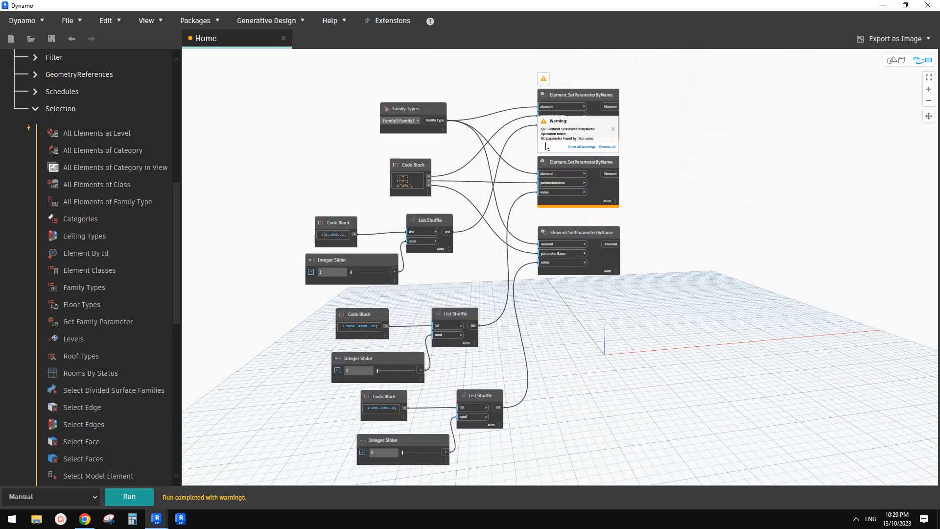
pyautogui.scroll(4, 546, 148)
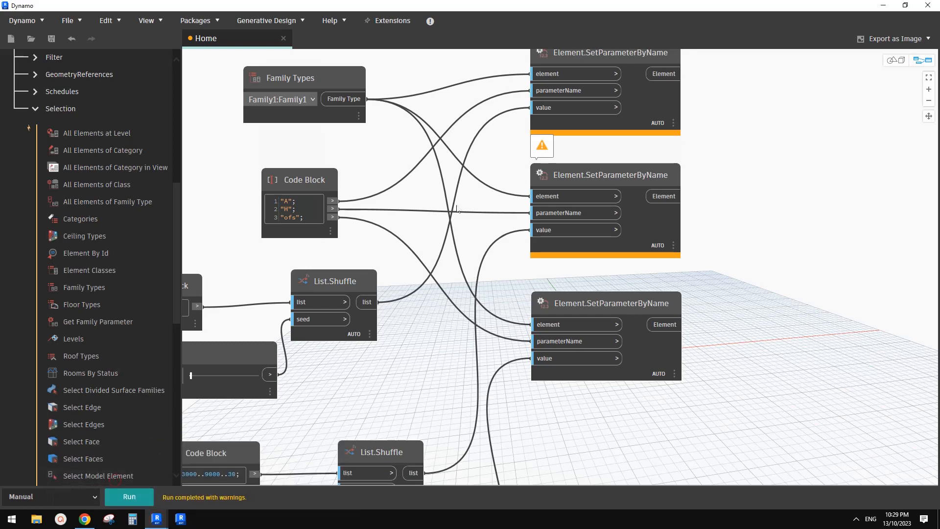
# - Switch to Revit and inspect the instance and type properties of individual repeated components in the curved repeater
pyautogui.click(883, 5)
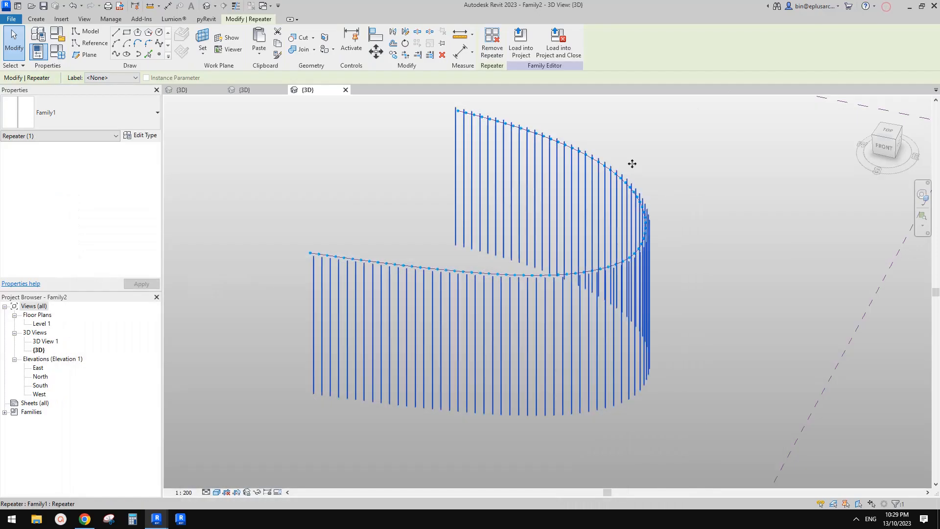
pyautogui.press('Tab')
pyautogui.click(537, 170)
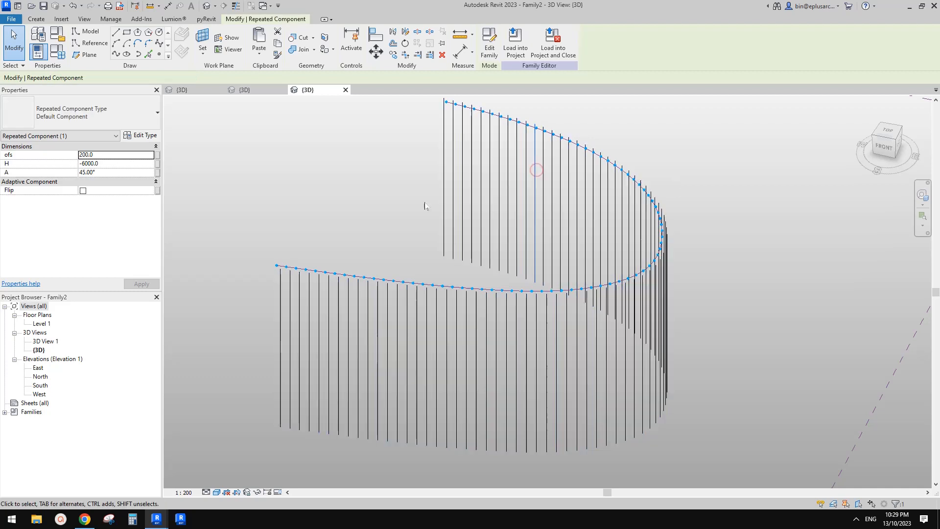
pyautogui.moveTo(269, 258); pyautogui.dragTo(304, 254, button='middle')
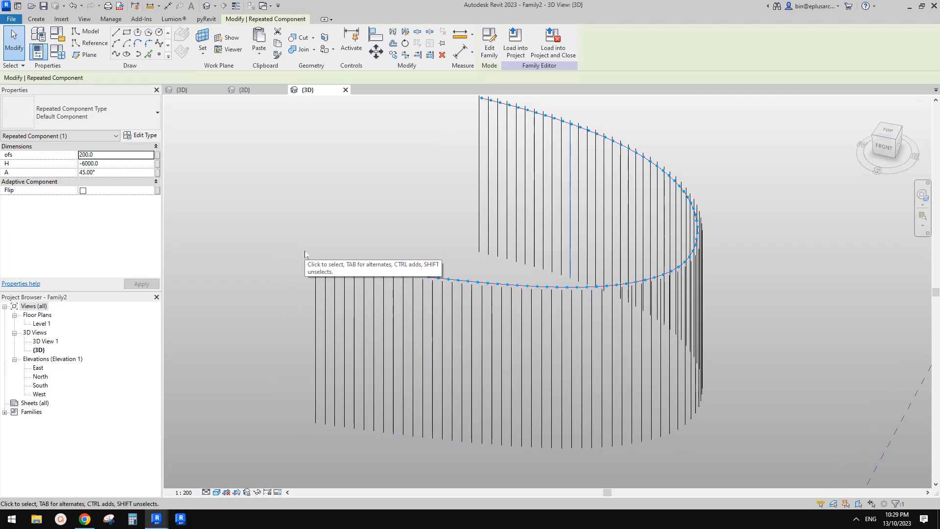
pyautogui.click(142, 135)
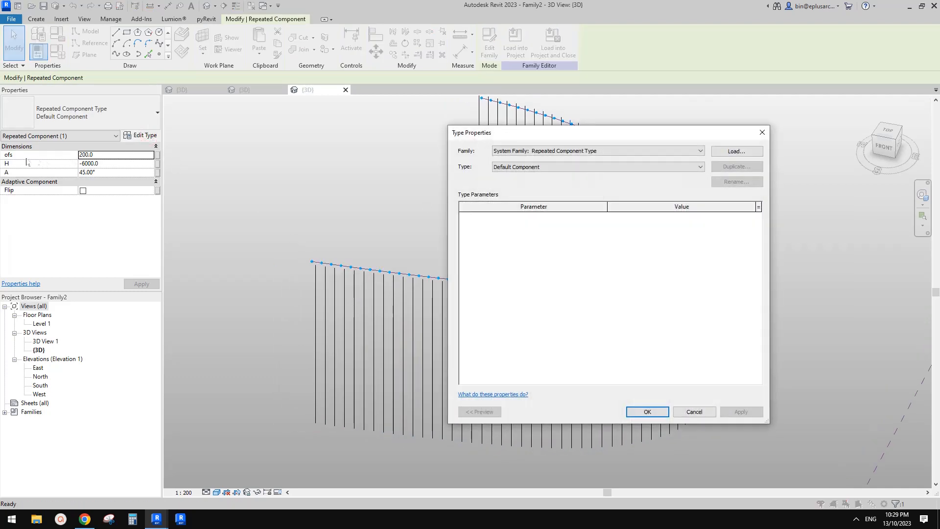
pyautogui.press('Escape')
pyautogui.moveTo(418, 205); pyautogui.dragTo(417, 206, button='middle')
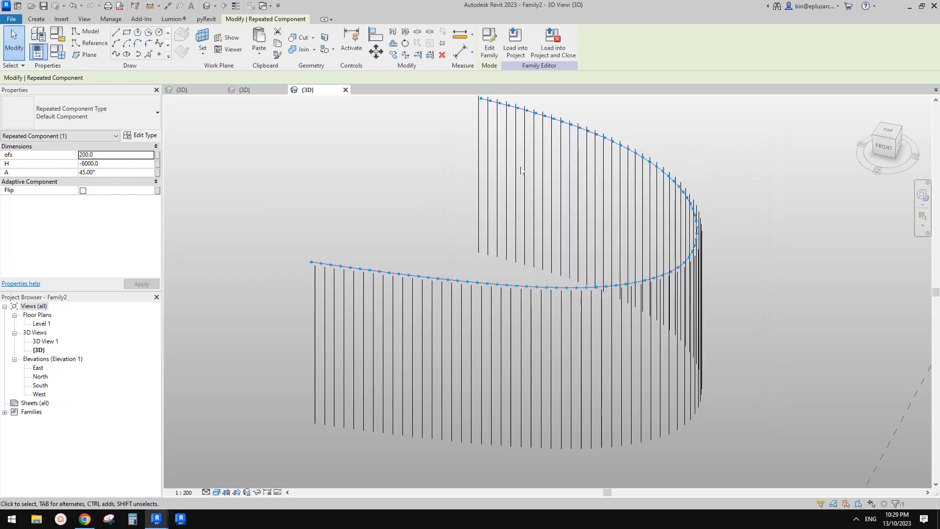
pyautogui.click(524, 166)
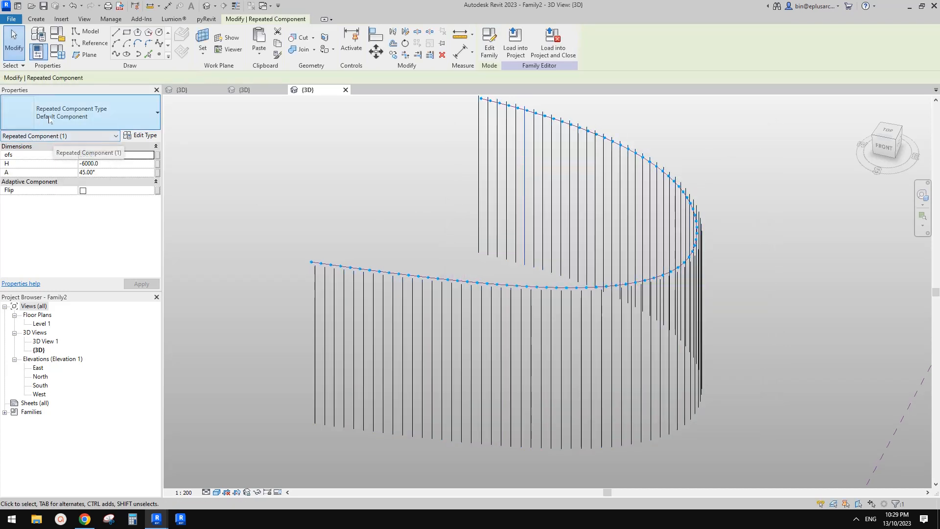
pyautogui.press('Escape')
# - Select the whole curved Family1 repeater, apply Remove Repeater to it and clear the selection
pyautogui.click(524, 145)
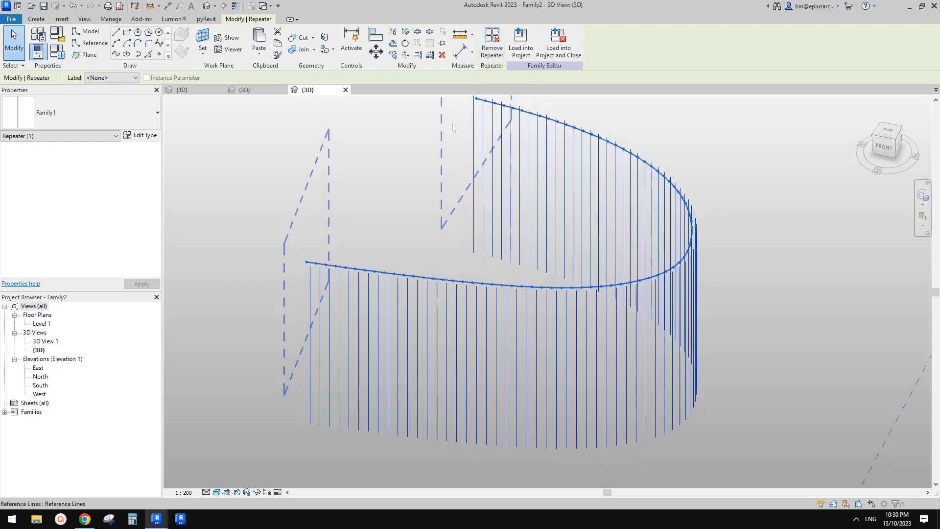
pyautogui.click(493, 51)
pyautogui.click(550, 138)
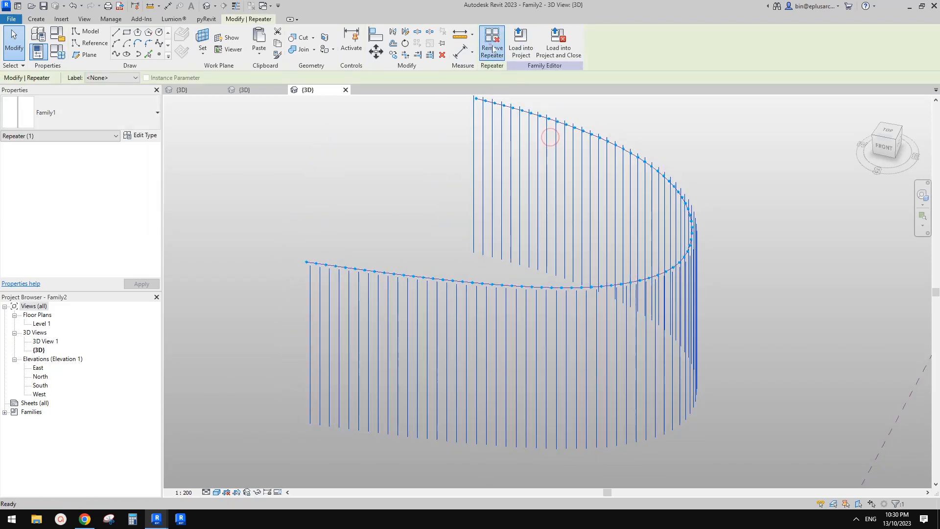
pyautogui.click(706, 192)
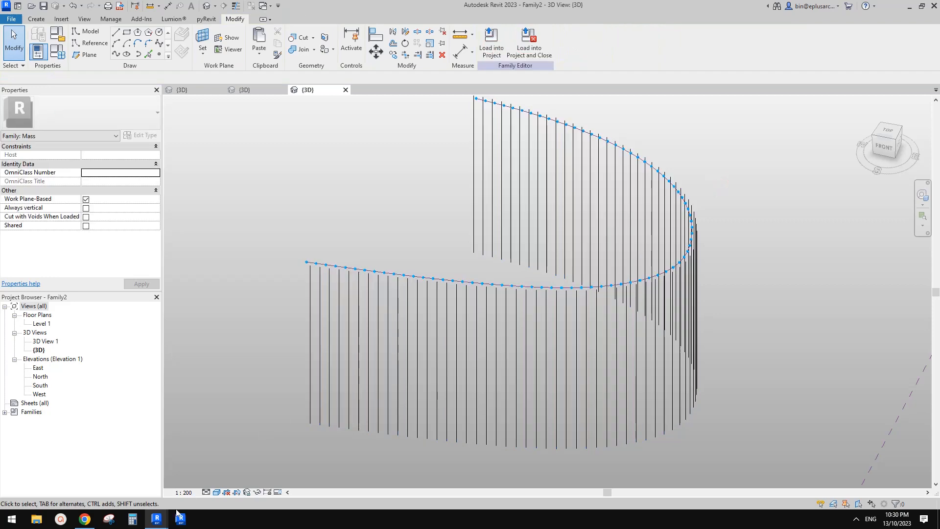
# - Switch to Dynamo, run the graph again, check the setter nodes' warnings and return to Revit
pyautogui.moveTo(159, 520)
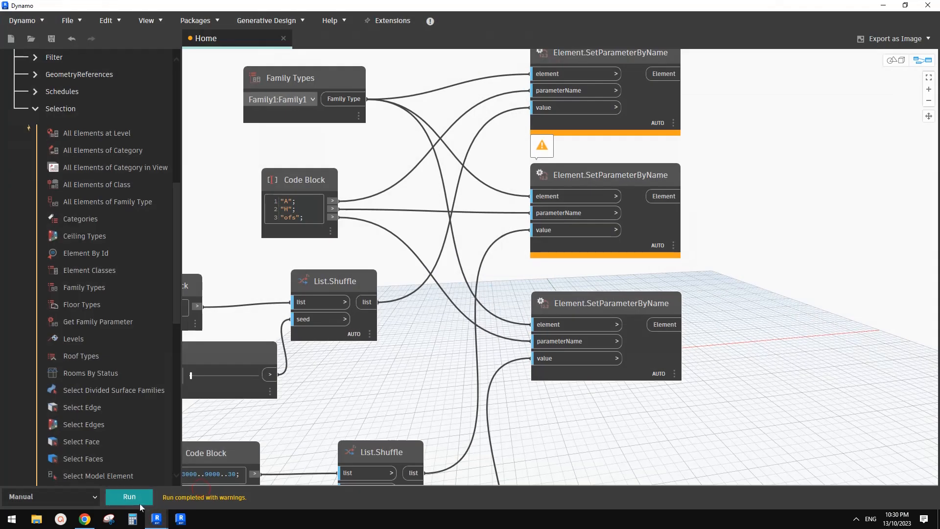
pyautogui.click(136, 499)
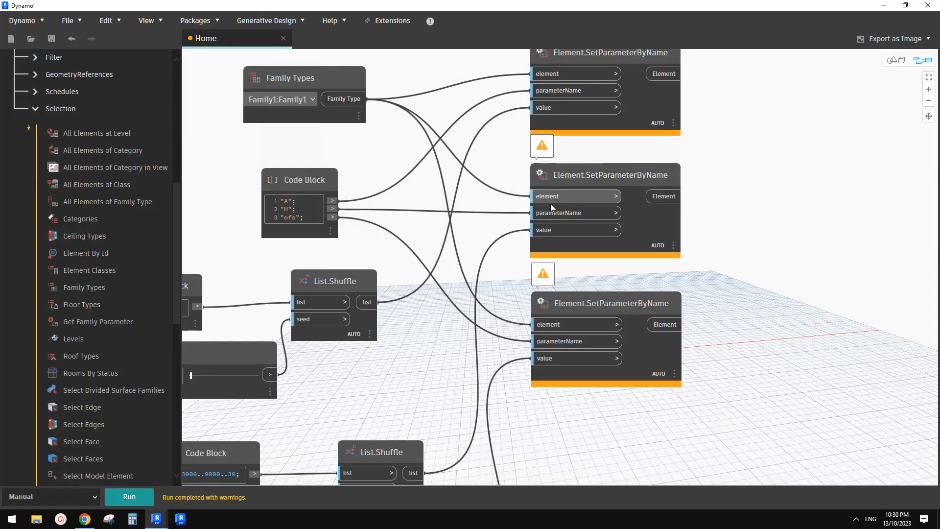
pyautogui.scroll(-3, 550, 204)
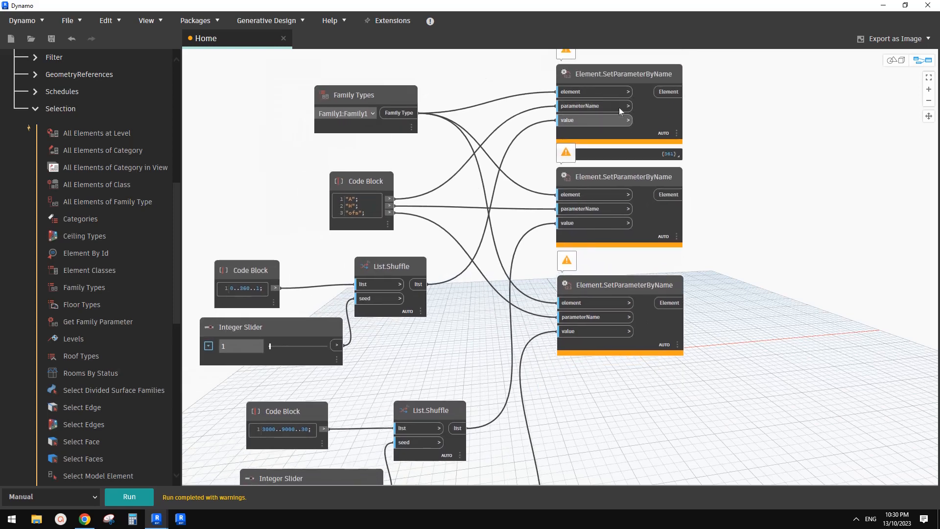
pyautogui.click(882, 6)
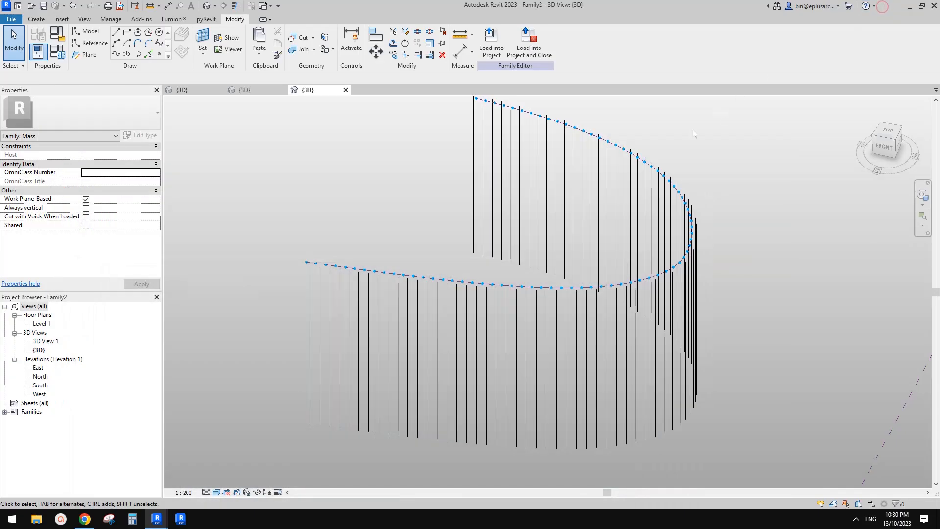
# - Inspect the instance properties of individual Family1 components along the upper part of the curve
pyautogui.click(627, 198)
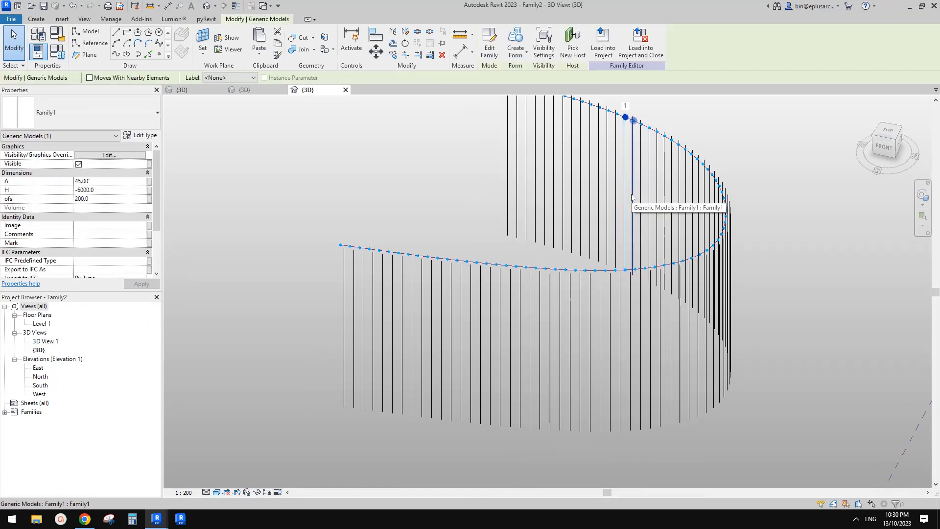
pyautogui.click(430, 192)
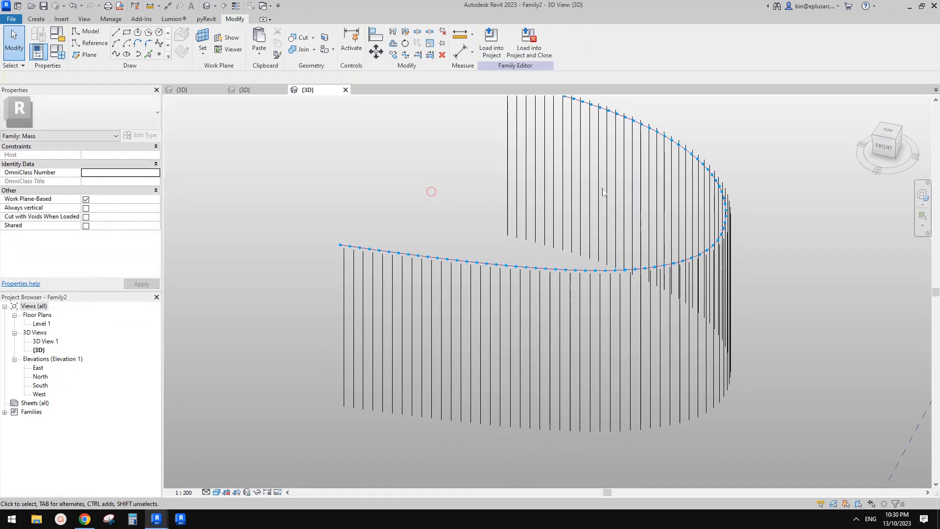
pyautogui.click(596, 182)
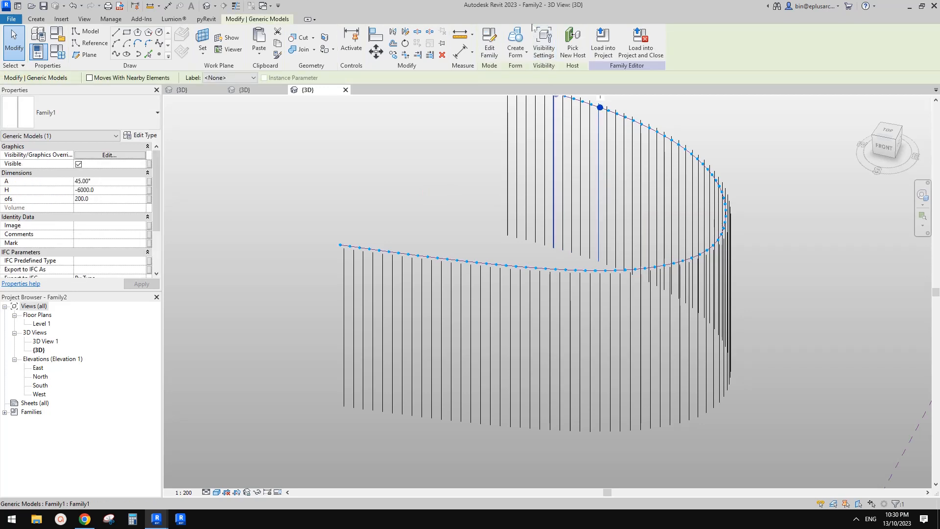
pyautogui.moveTo(459, 153); pyautogui.dragTo(460, 158, button='middle')
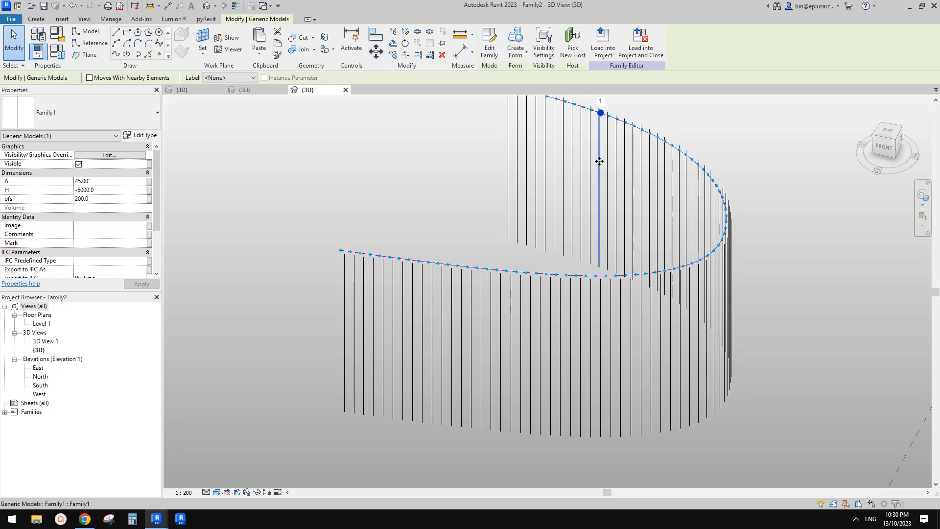
# - Switch to Dynamo, check the Family Types node's selected type and read the warning on the first Element.SetParameterByName node
pyautogui.moveTo(160, 526)
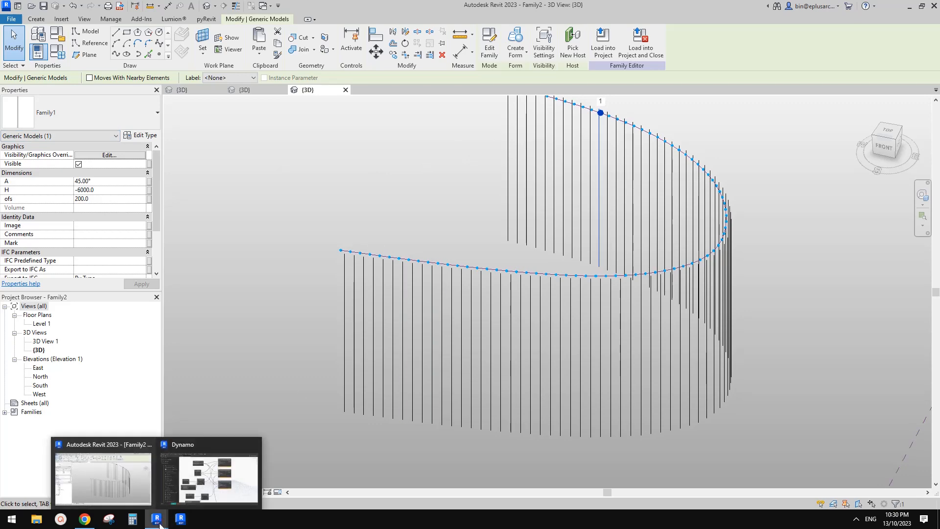
pyautogui.click(198, 485)
pyautogui.click(366, 113)
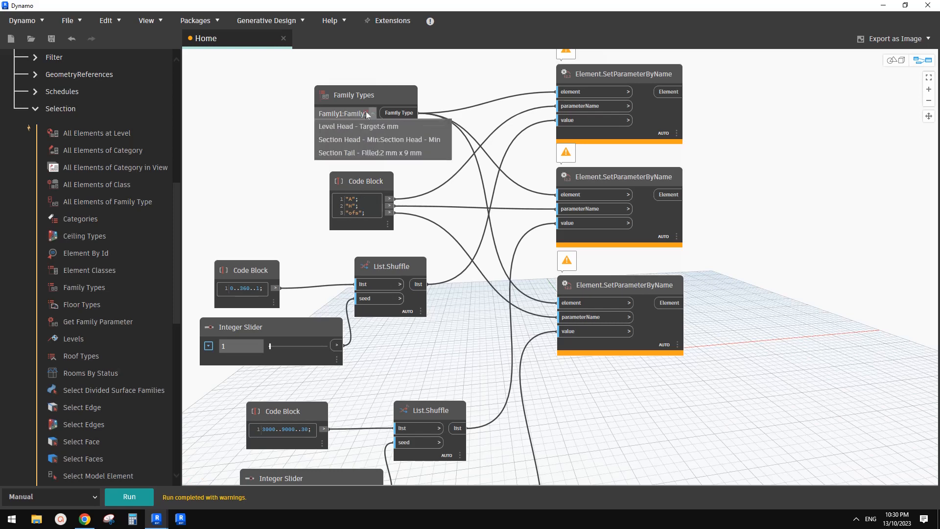
pyautogui.click(367, 114)
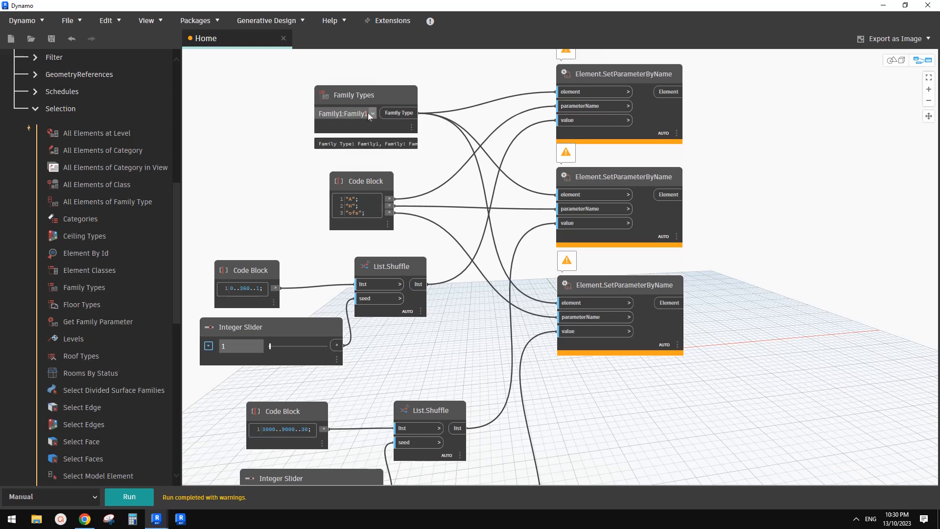
pyautogui.moveTo(461, 121); pyautogui.dragTo(446, 170, button='middle')
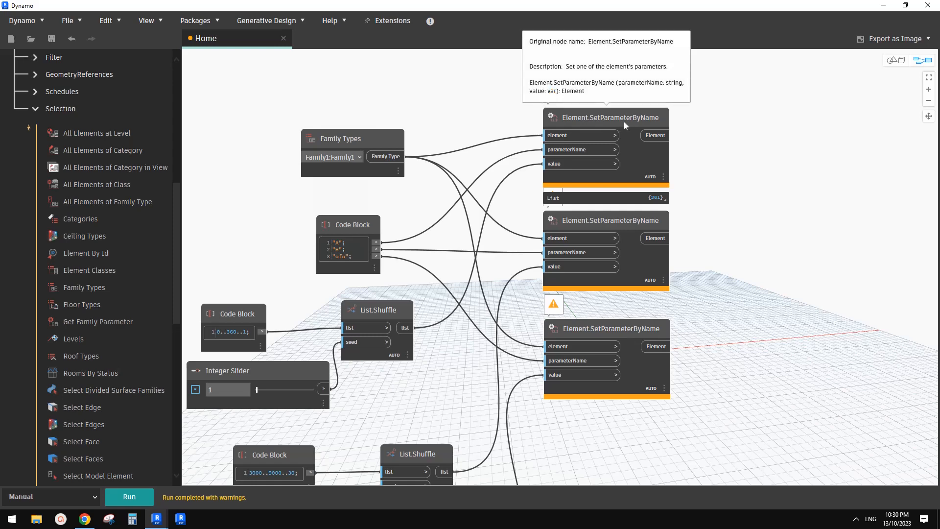
pyautogui.moveTo(533, 113); pyautogui.dragTo(515, 132, button='middle')
pyautogui.moveTo(535, 112)
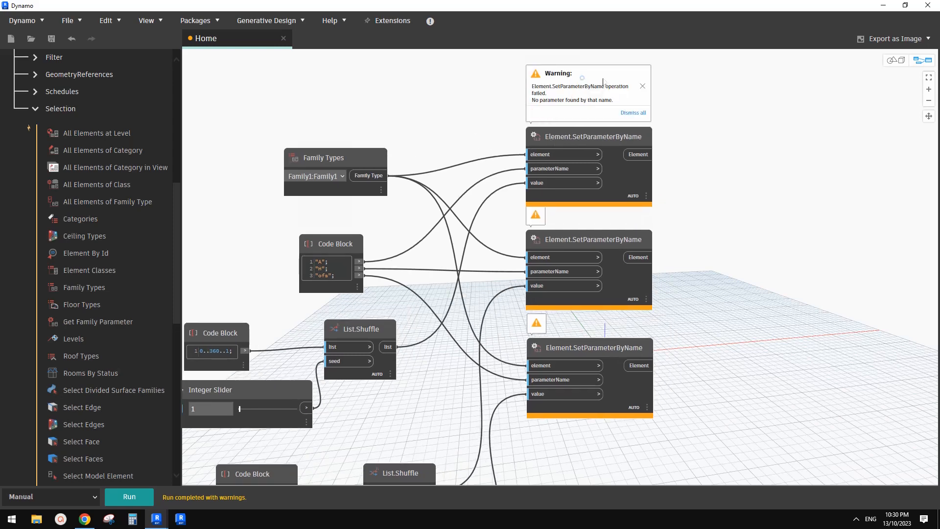
# - Try a FamilyDocument.SetParameterValueByName node beside the existing setter nodes and delete it
pyautogui.rightClick(725, 100)
pyautogui.write('set')
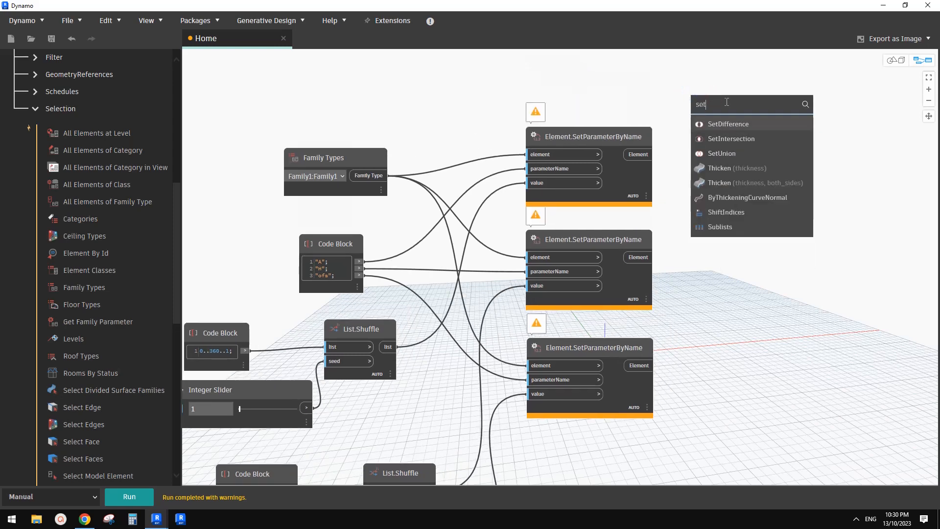
pyautogui.write('para')
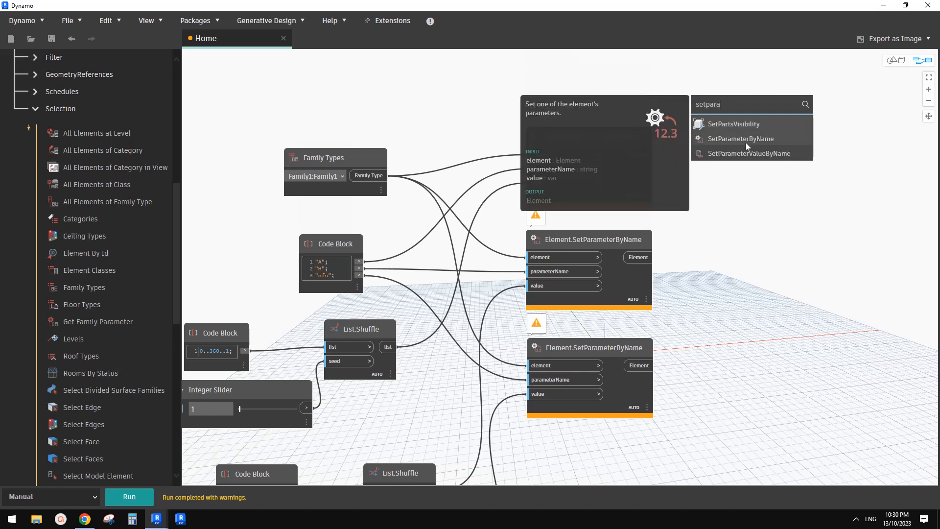
pyautogui.moveTo(748, 154)
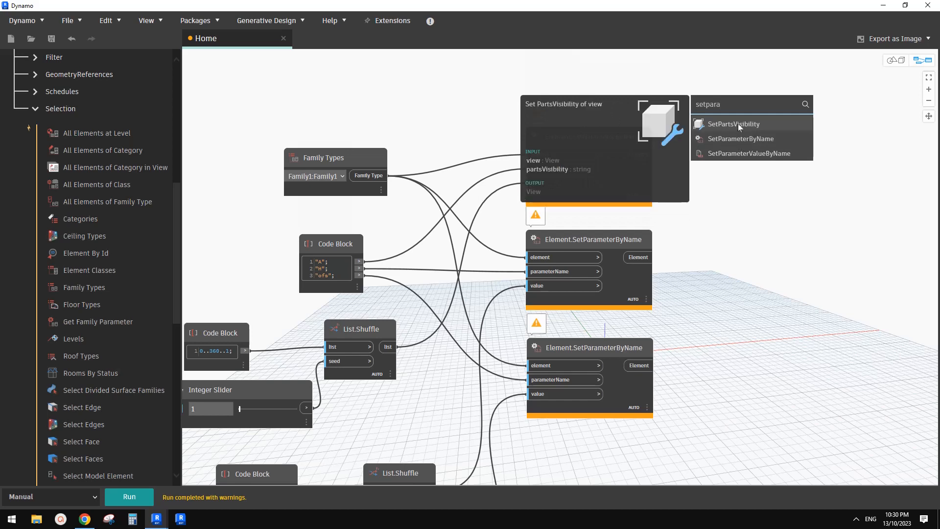
pyautogui.click(741, 153)
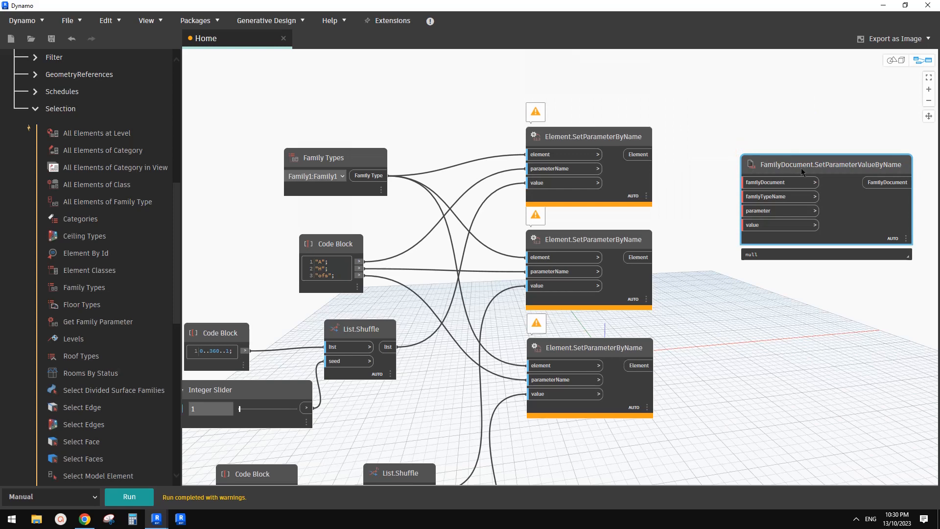
pyautogui.moveTo(801, 167); pyautogui.dragTo(799, 167)
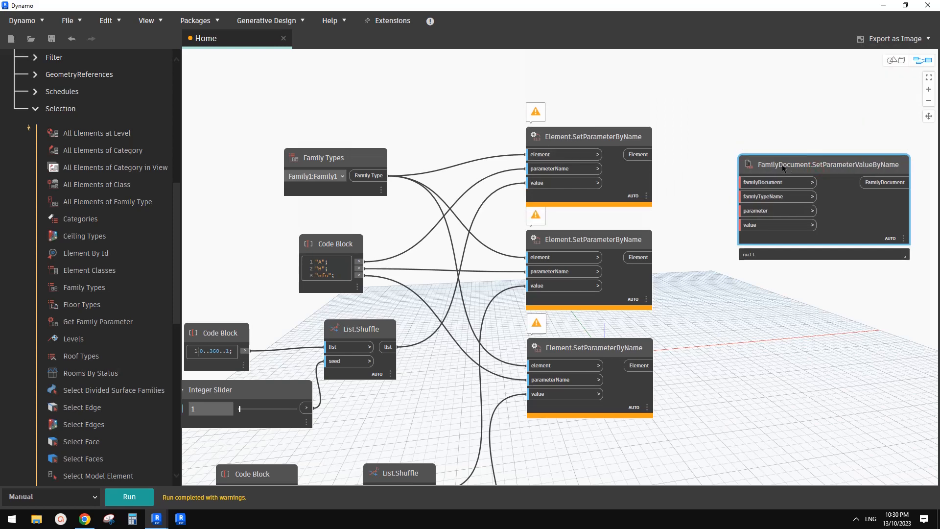
pyautogui.press('Delete')
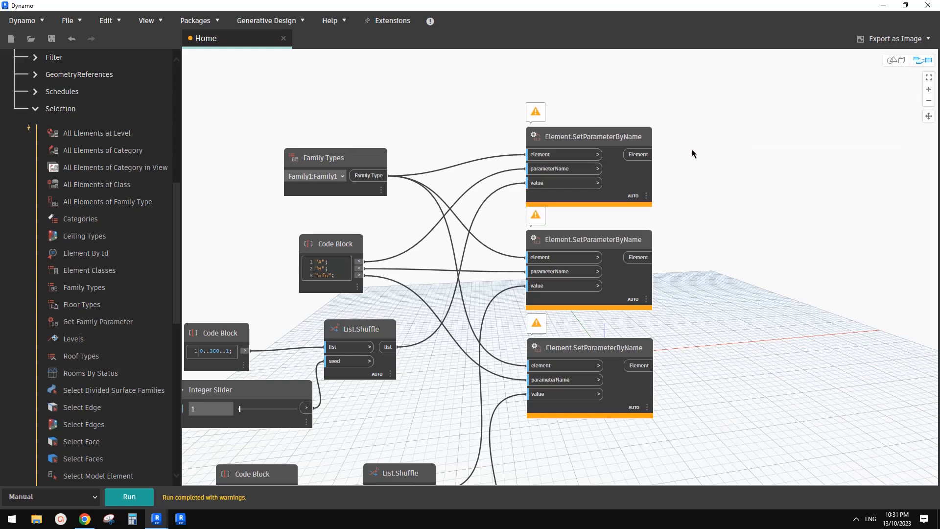
# - Recheck the first setter's warning and reposition the Family Types node, the parameter-name Code Block and the second setter node
pyautogui.moveTo(530, 116)
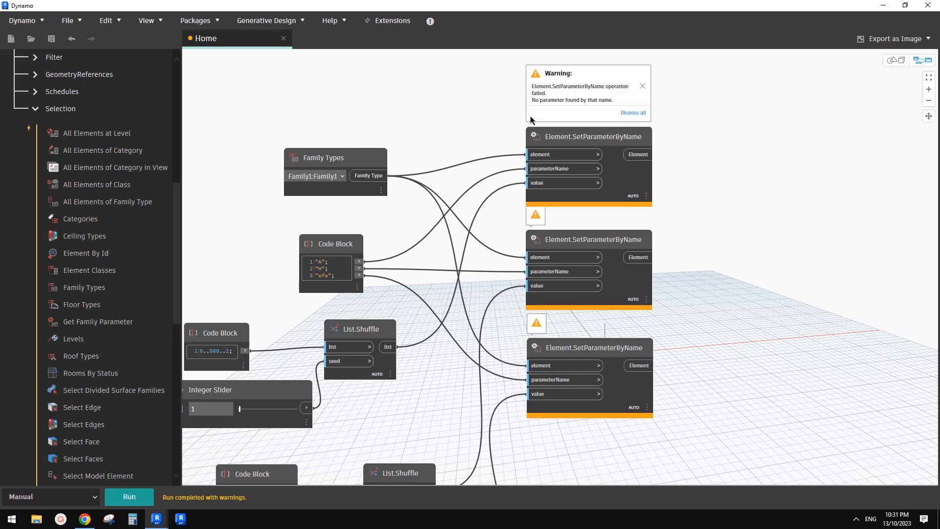
pyautogui.moveTo(456, 140); pyautogui.dragTo(545, 105, button='middle')
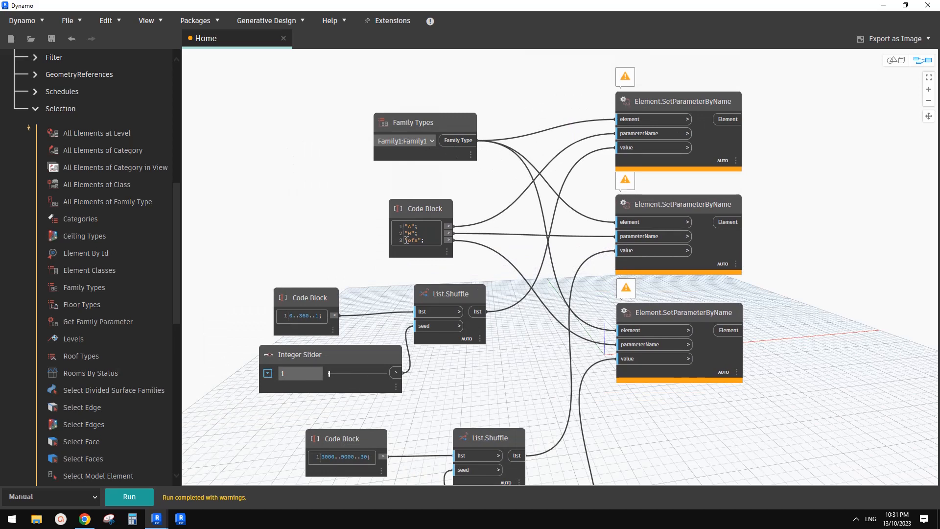
pyautogui.moveTo(414, 226)
pyautogui.moveTo(440, 128); pyautogui.dragTo(456, 128)
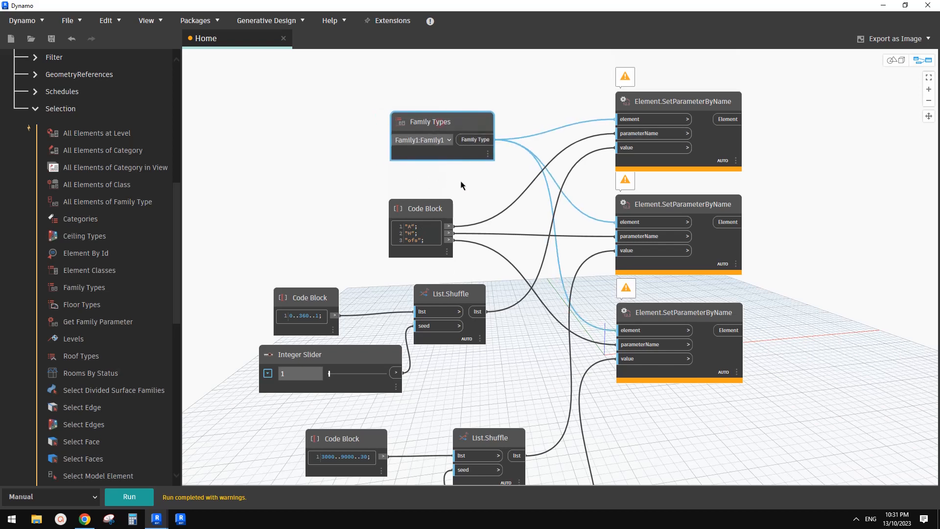
pyautogui.click(464, 185)
pyautogui.moveTo(431, 214); pyautogui.dragTo(448, 197)
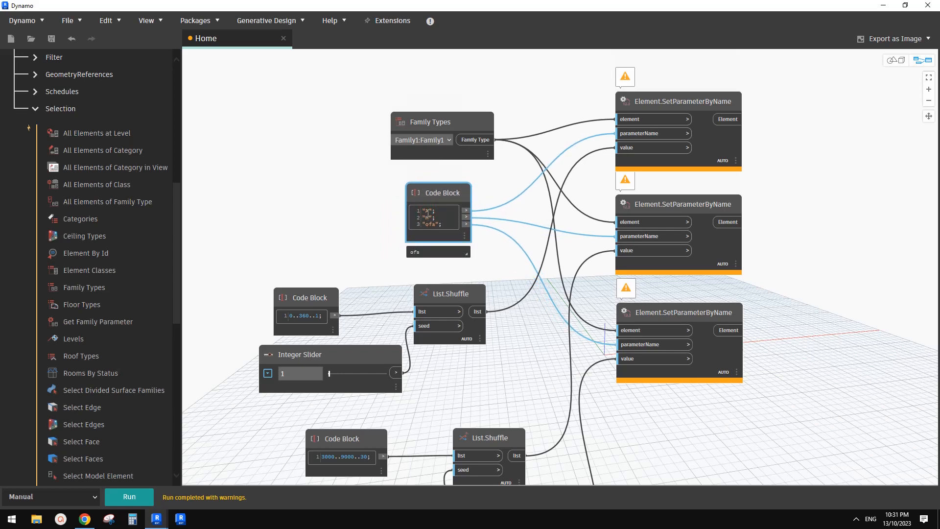
pyautogui.click(477, 193)
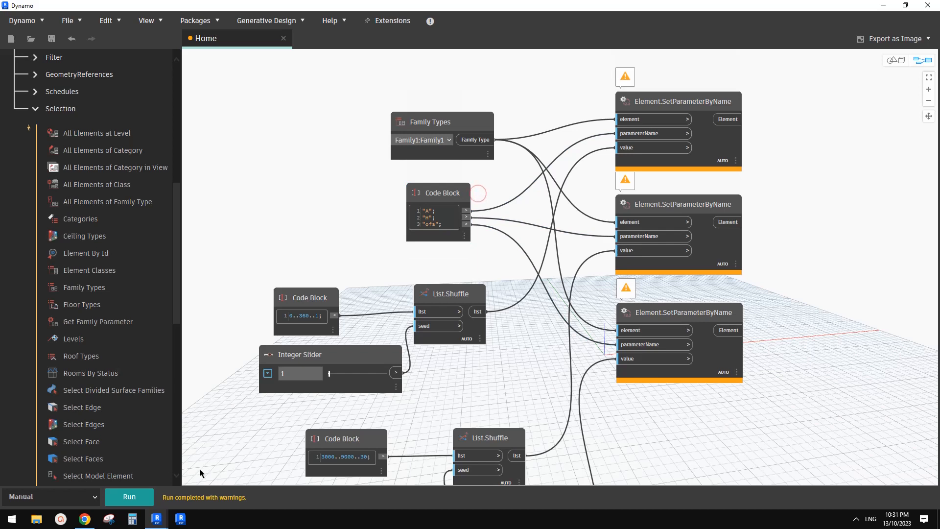
pyautogui.click(157, 524)
pyautogui.click(124, 488)
pyautogui.click(162, 523)
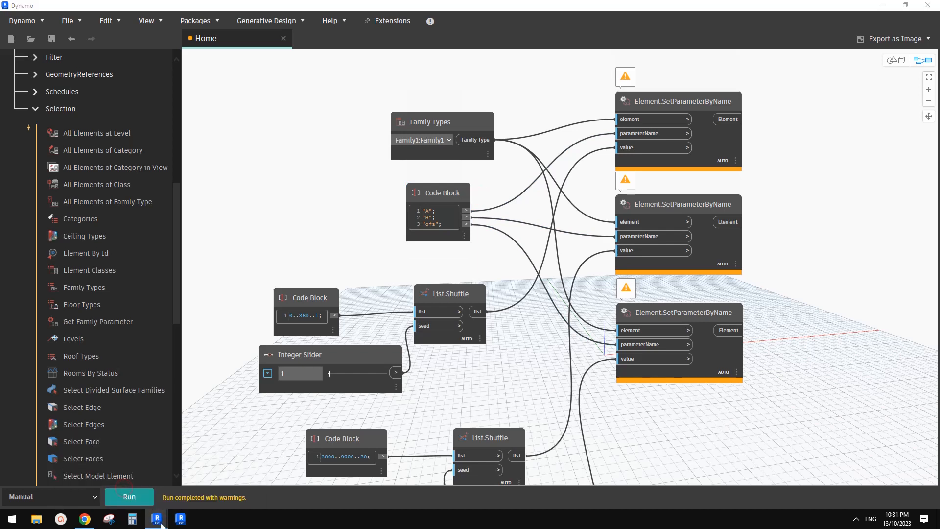
pyautogui.click(171, 490)
pyautogui.moveTo(671, 202); pyautogui.dragTo(671, 209)
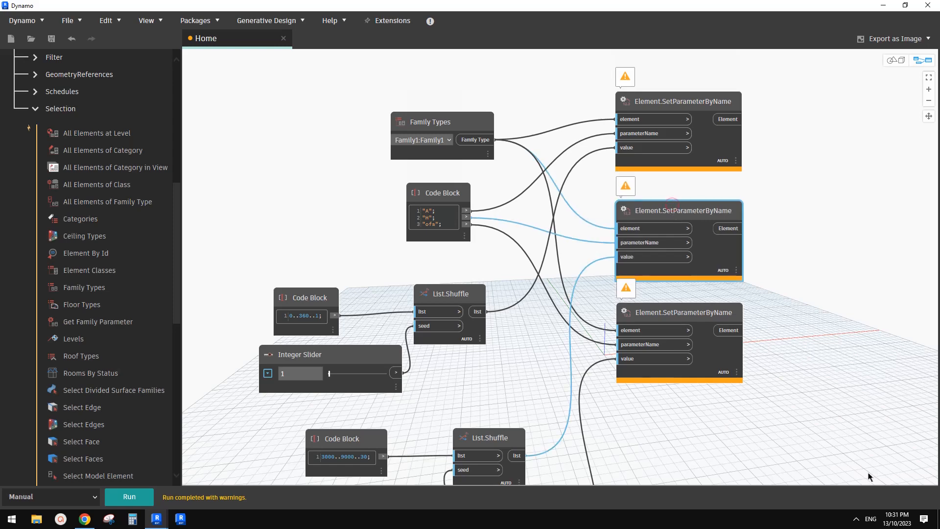
pyautogui.click(855, 518)
pyautogui.click(827, 462)
pyautogui.click(790, 479)
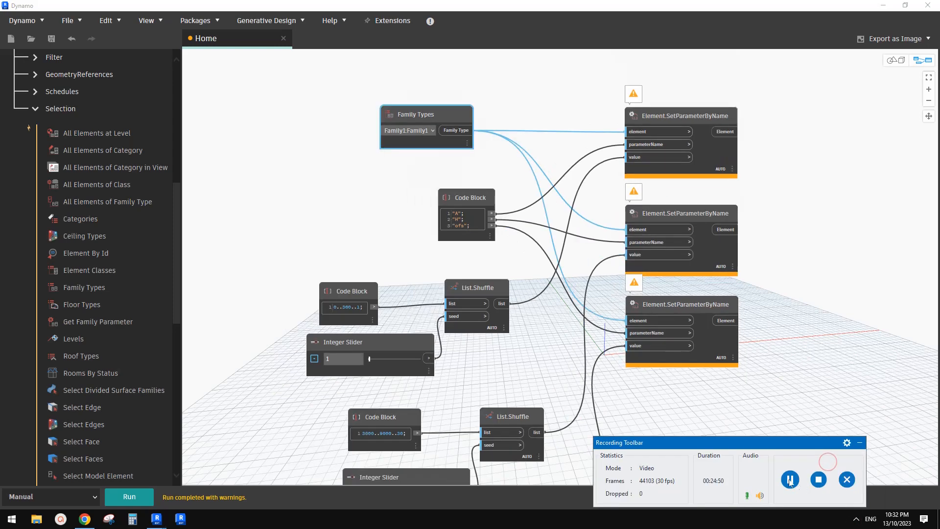
pyautogui.click(859, 442)
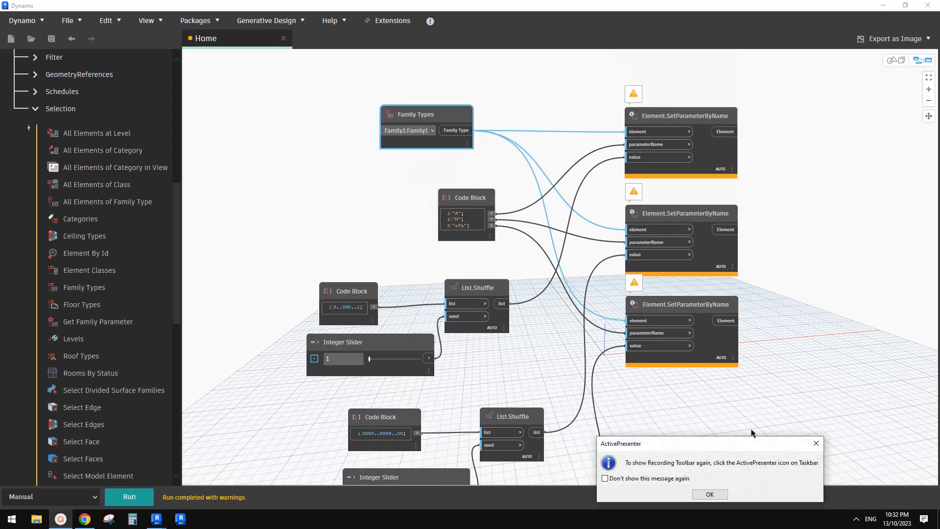
pyautogui.click(816, 443)
# - Add an All Elements of Family Type node beside the Family Types node and feed the Family1 type into its Family Type input
pyautogui.scroll(-2, 571, 282)
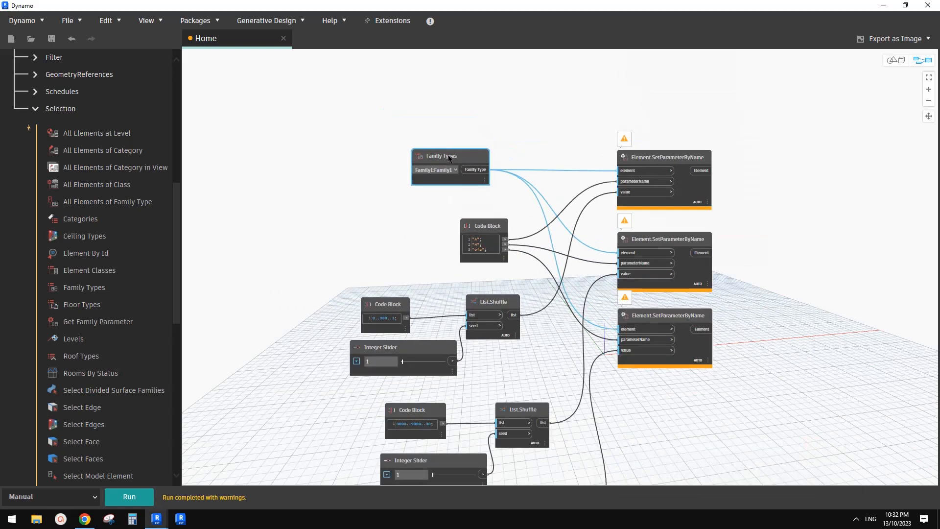
pyautogui.scroll(3, 443, 157)
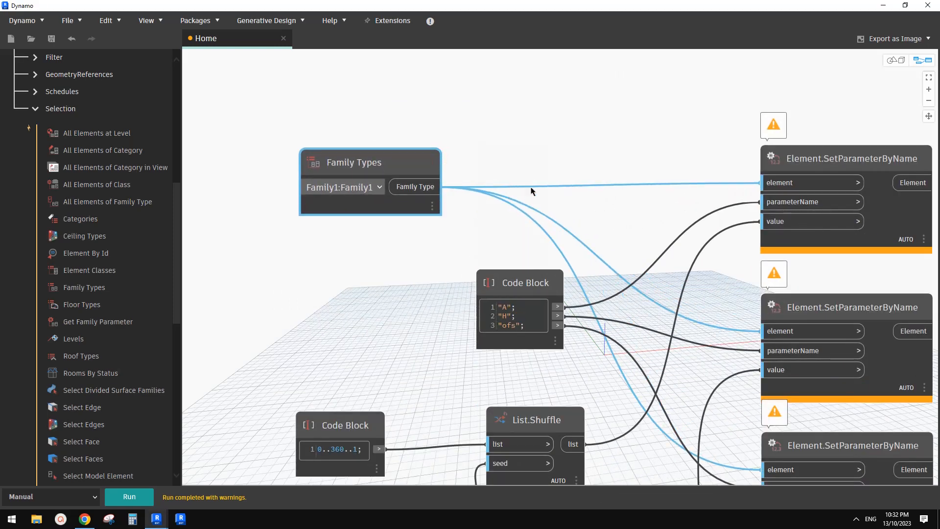
pyautogui.moveTo(399, 166); pyautogui.dragTo(366, 158)
pyautogui.moveTo(348, 163)
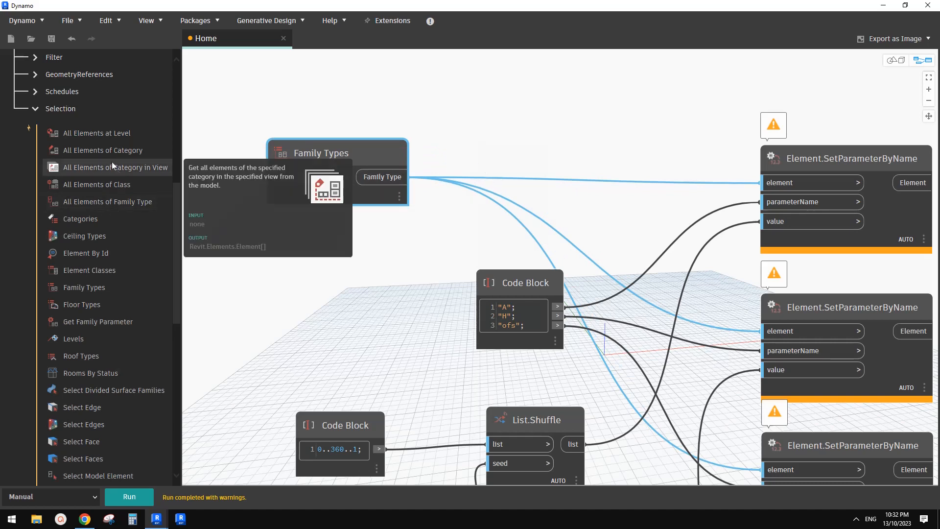
pyautogui.moveTo(102, 192)
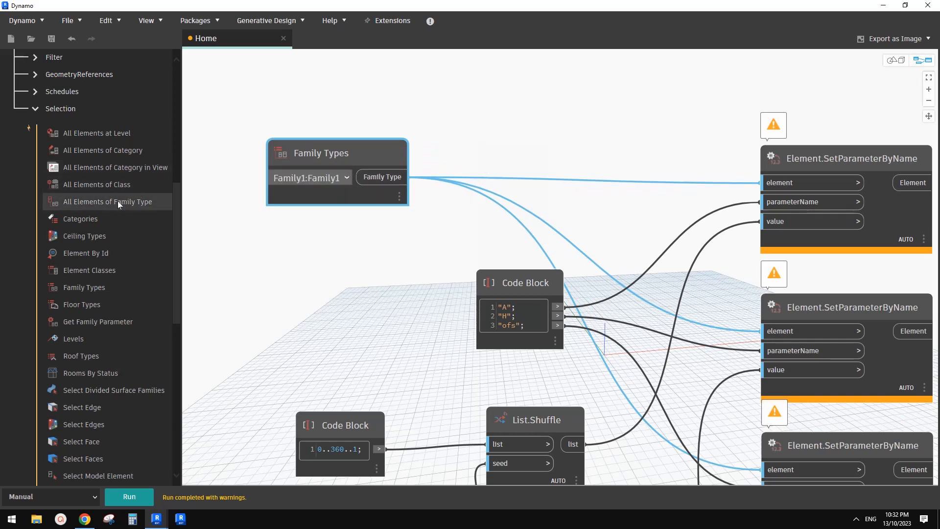
pyautogui.click(116, 202)
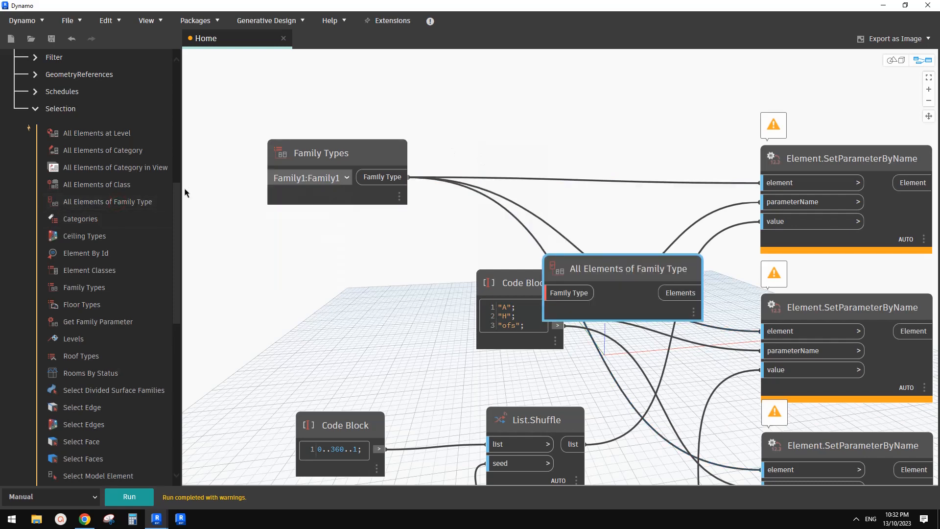
pyautogui.moveTo(580, 268); pyautogui.dragTo(505, 106)
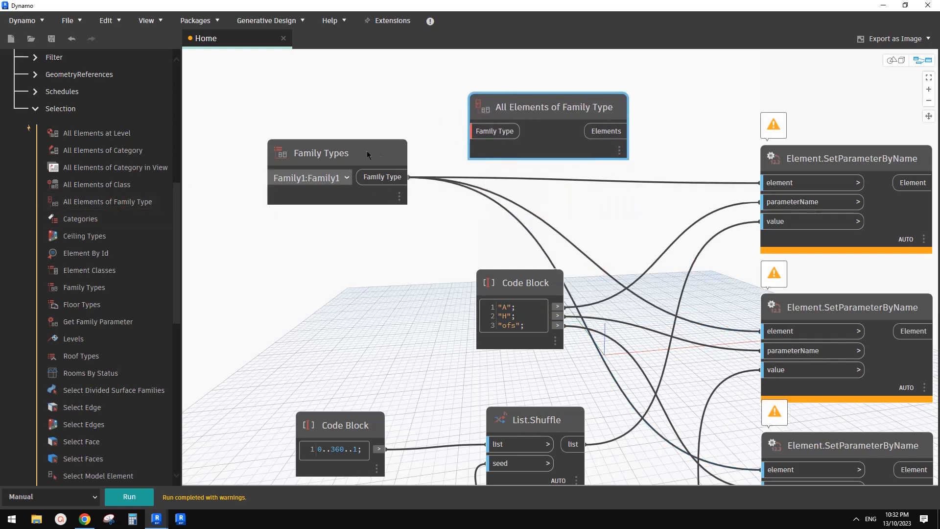
pyautogui.moveTo(367, 155); pyautogui.dragTo(367, 132)
pyautogui.moveTo(474, 131); pyautogui.dragTo(406, 155)
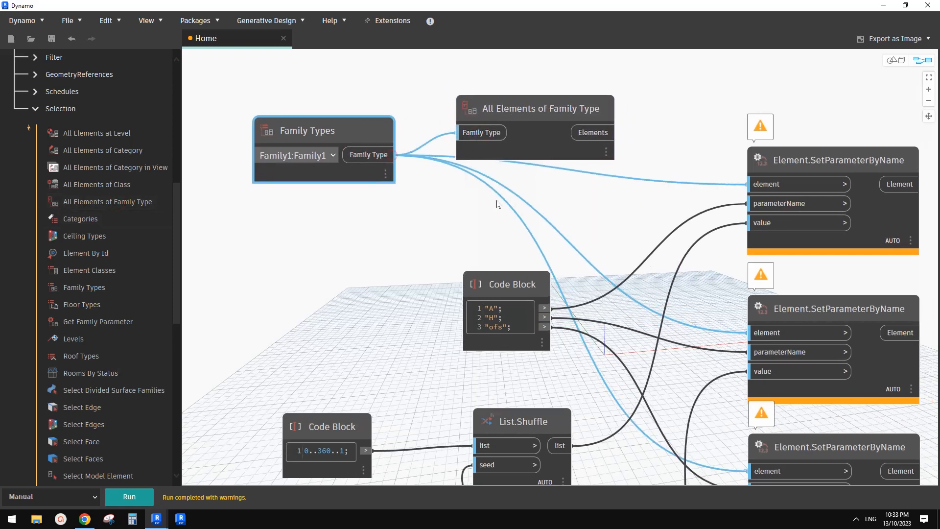
# - Connect the Elements output of All Elements of Family Type to the element inputs of all three Element.SetParameterByName nodes
pyautogui.scroll(-1, 497, 204)
pyautogui.click(535, 120)
pyautogui.scroll(-2, 541, 137)
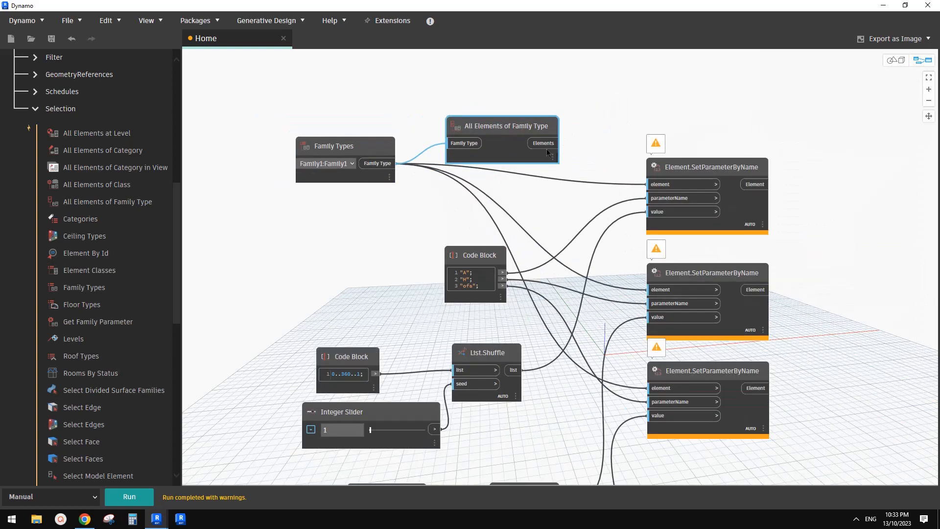
pyautogui.moveTo(547, 150); pyautogui.dragTo(660, 185)
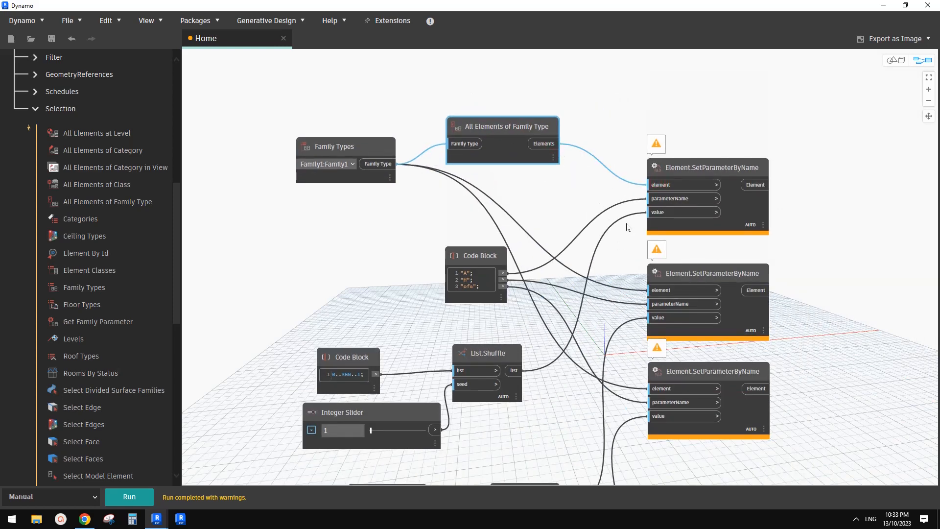
pyautogui.moveTo(569, 214); pyautogui.dragTo(581, 193, button='middle')
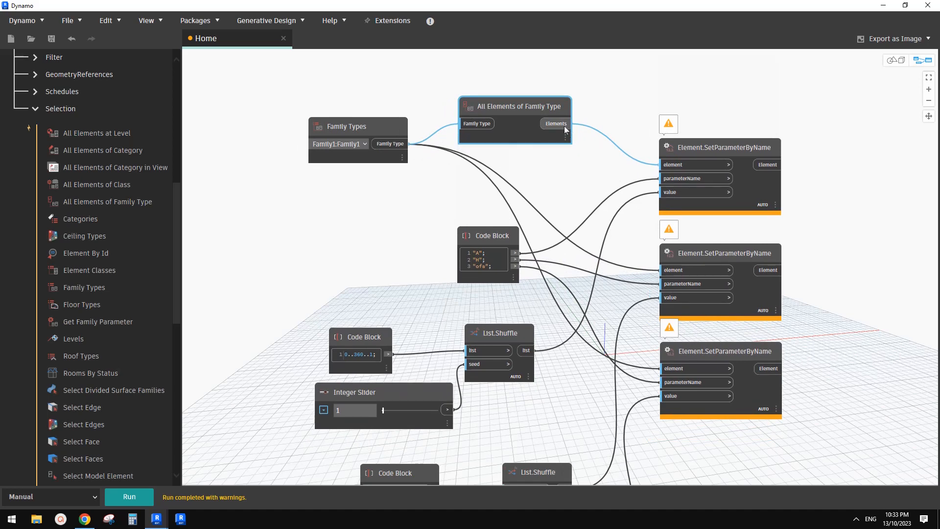
pyautogui.moveTo(564, 128); pyautogui.dragTo(659, 269)
pyautogui.moveTo(558, 124); pyautogui.dragTo(675, 373)
pyautogui.click(673, 370)
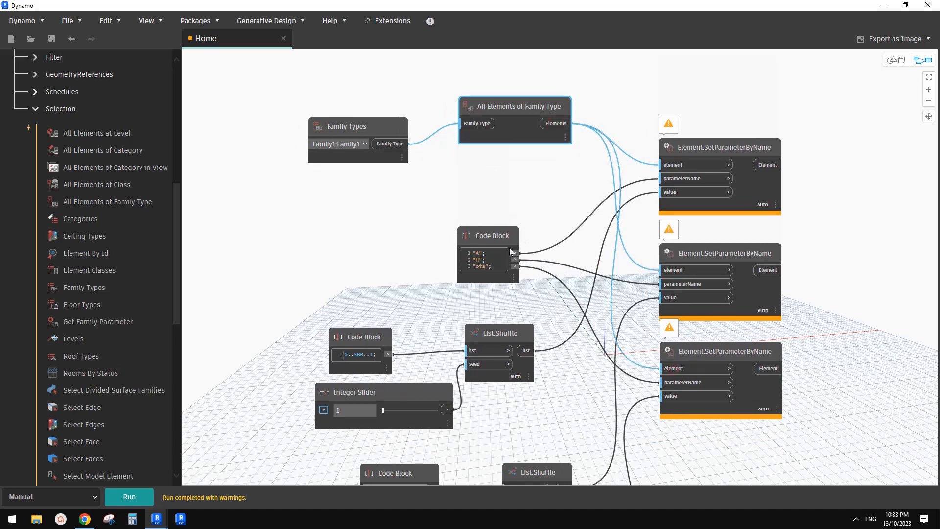
# - Reposition the parameter-name Code Block below the All Elements of Family Type node and run the graph
pyautogui.moveTo(495, 236); pyautogui.dragTo(470, 229)
pyautogui.moveTo(510, 199); pyautogui.dragTo(506, 209, button='middle')
pyautogui.moveTo(462, 240); pyautogui.dragTo(521, 229)
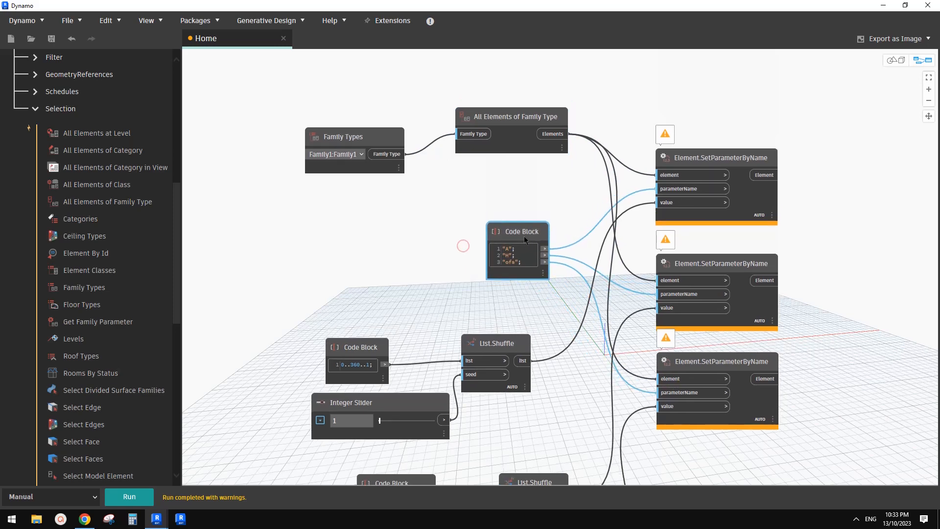
pyautogui.moveTo(536, 120)
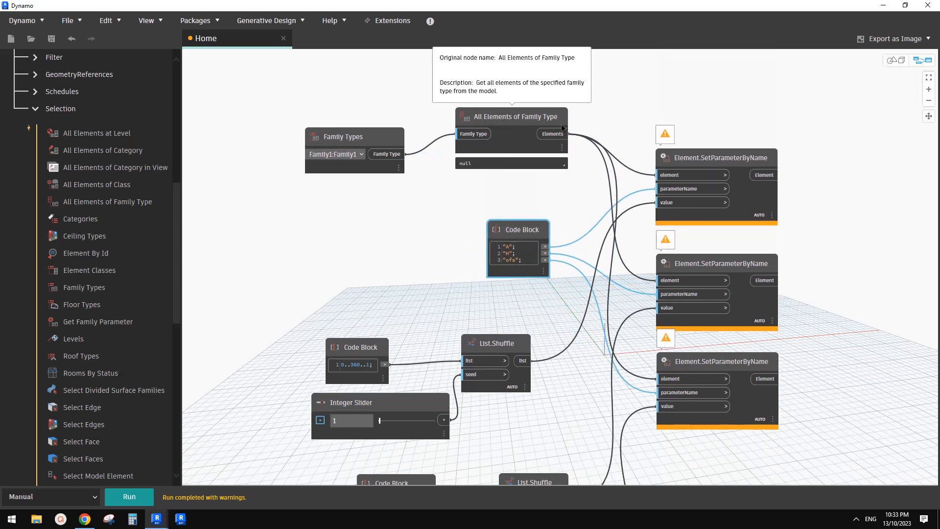
pyautogui.scroll(-5, 499, 139)
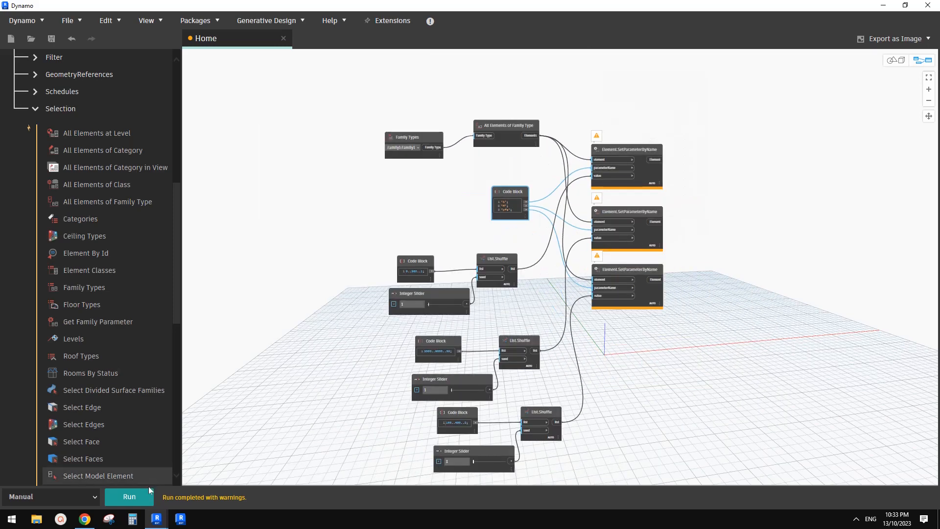
pyautogui.click(137, 494)
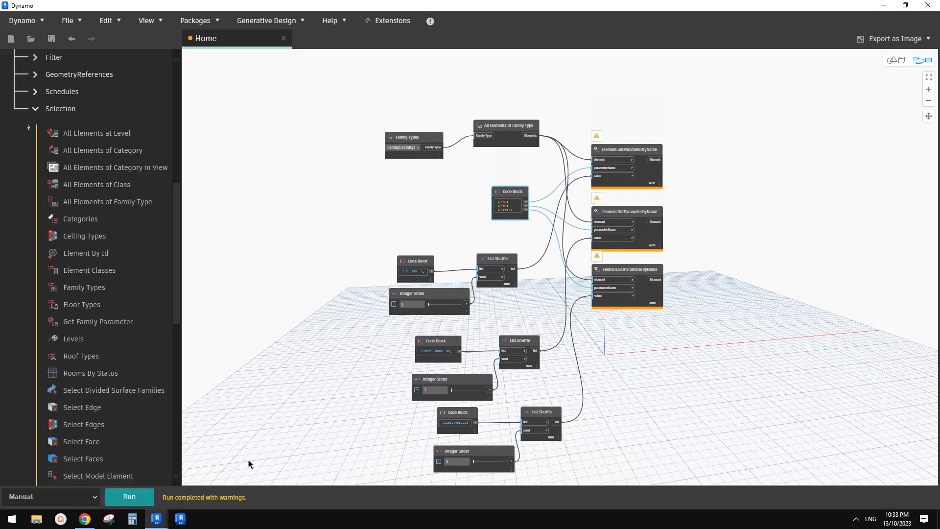
# - Switch to Revit, select the Family1 repeater in the 3D view, and return to Dynamo to run the graph again
pyautogui.click(883, 5)
pyautogui.click(611, 166)
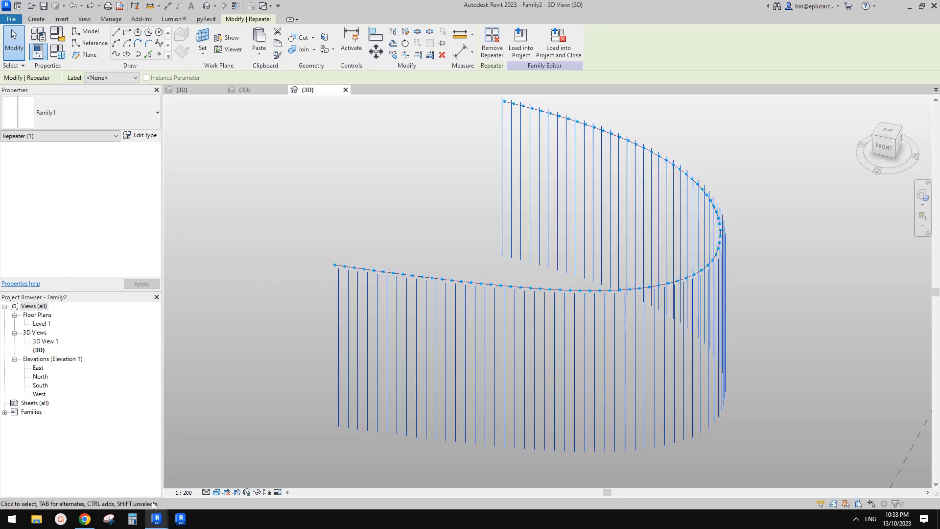
pyautogui.moveTo(156, 520)
pyautogui.click(184, 503)
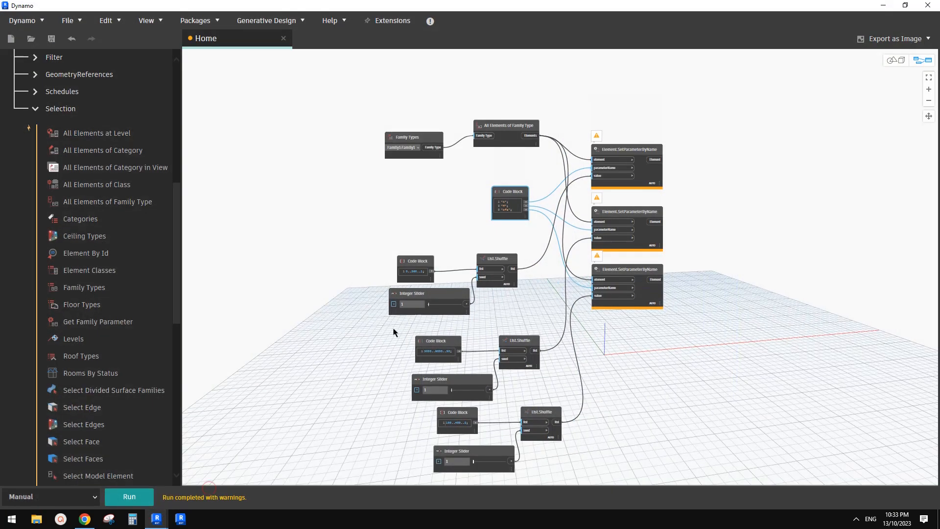
pyautogui.scroll(2, 487, 312)
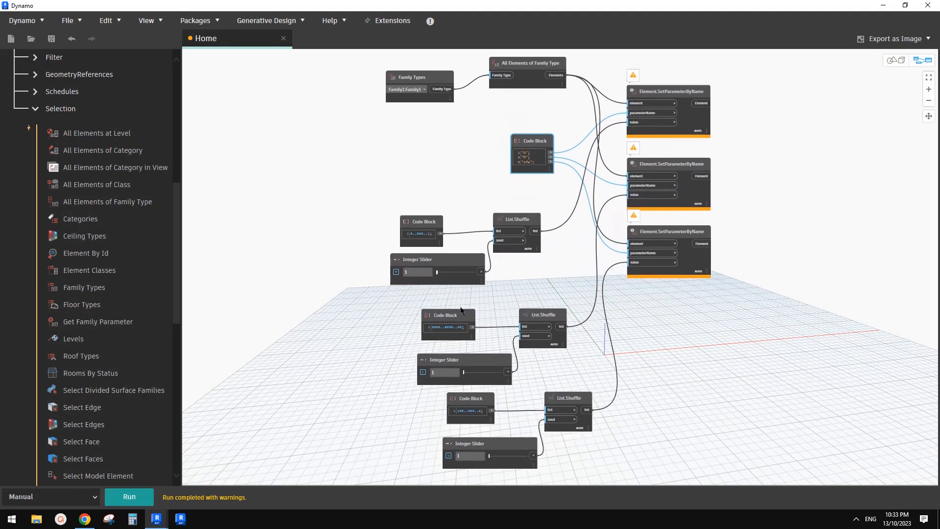
pyautogui.click(135, 500)
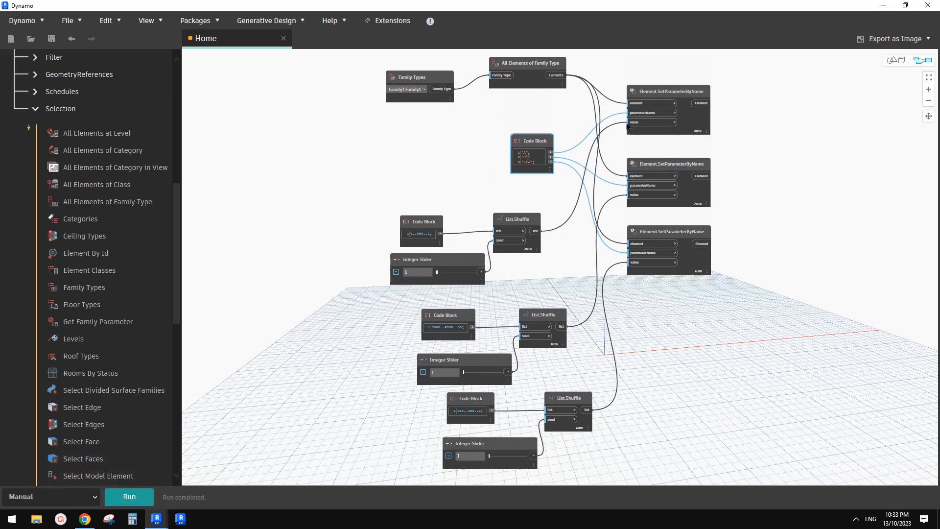
# - Examine the component heights along the curve in Revit's 3D view and compare them with the reference image in Google Docs
pyautogui.click(882, 5)
pyautogui.moveTo(752, 245); pyautogui.dragTo(641, 305, button='middle')
pyautogui.scroll(-1, 764, 298)
pyautogui.scroll(1, 721, 233)
pyautogui.scroll(1, 702, 276)
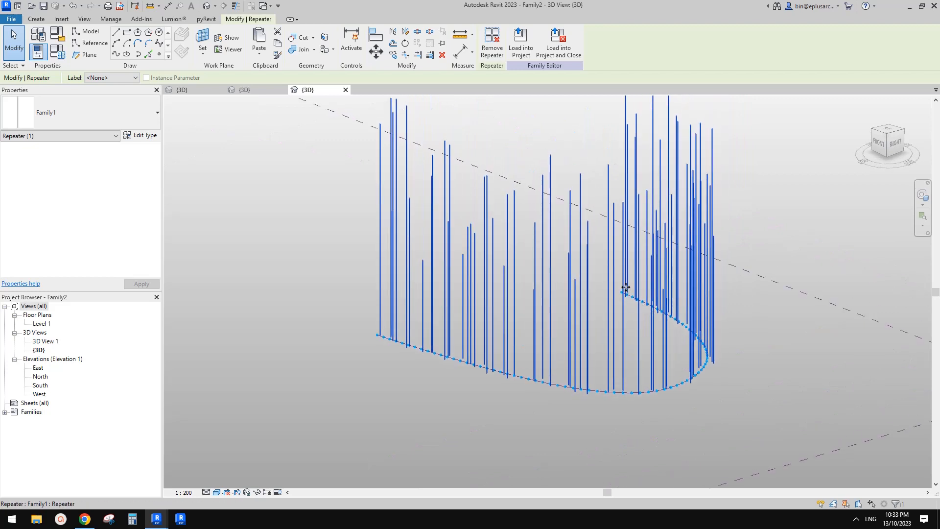
pyautogui.click(256, 90)
pyautogui.click(315, 91)
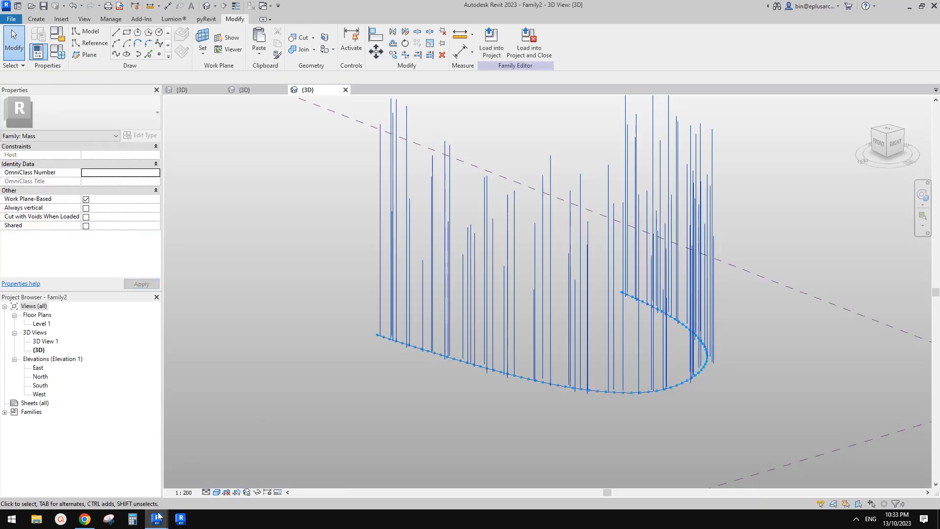
pyautogui.click(84, 519)
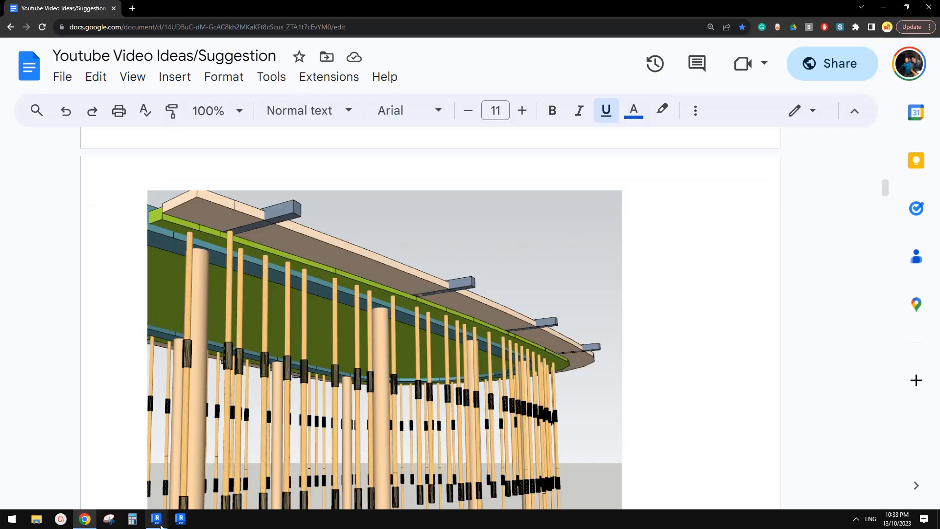
pyautogui.moveTo(160, 524)
pyautogui.click(196, 490)
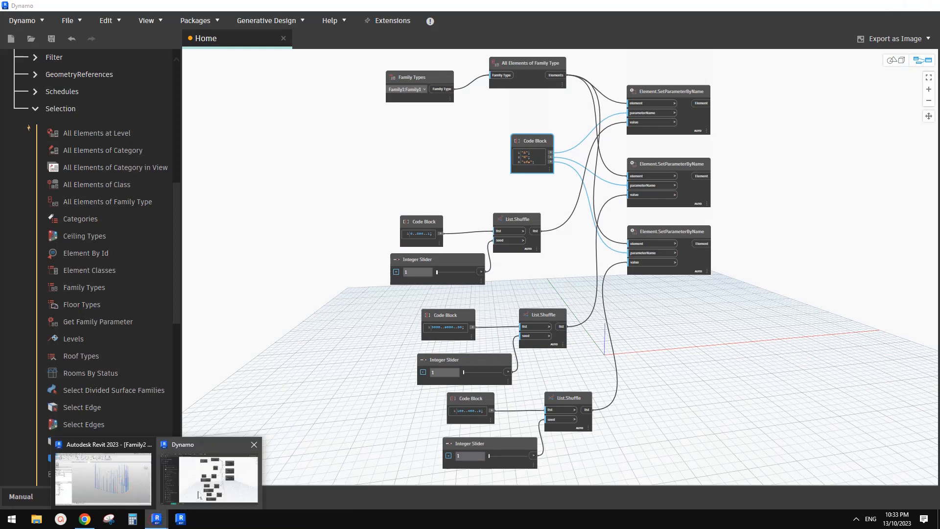
# - Make the start and end of the H value range negative in its Code Block, -3000 to -9000
pyautogui.scroll(4, 465, 210)
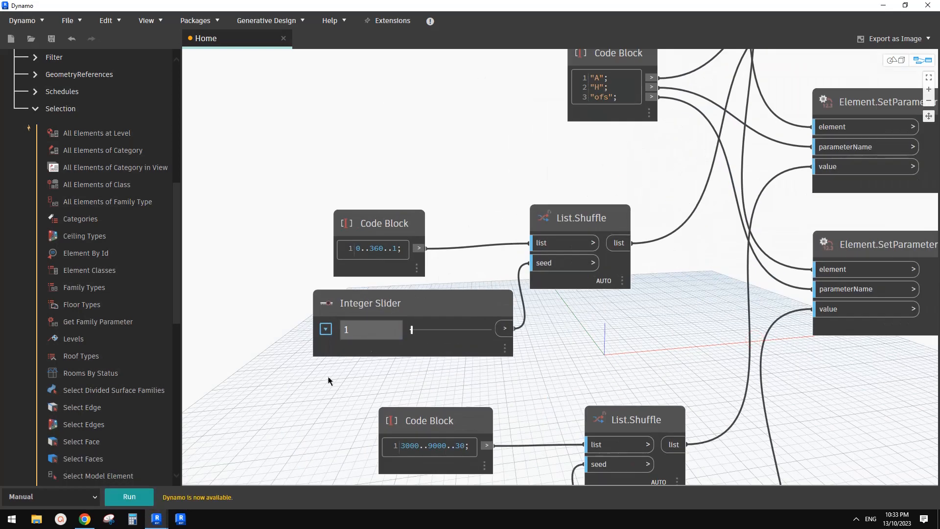
pyautogui.moveTo(328, 380); pyautogui.dragTo(406, 176, button='middle')
pyautogui.scroll(1, 406, 177)
pyautogui.click(490, 251)
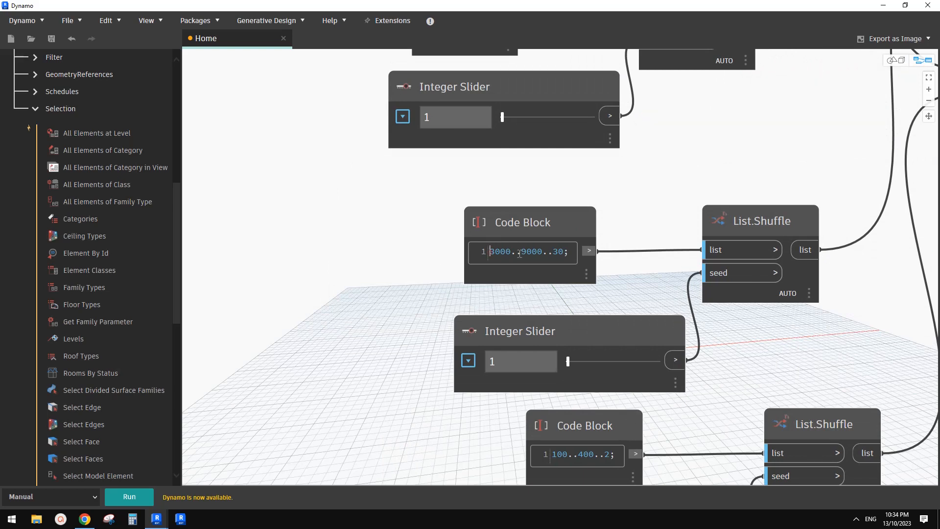
pyautogui.write('-')
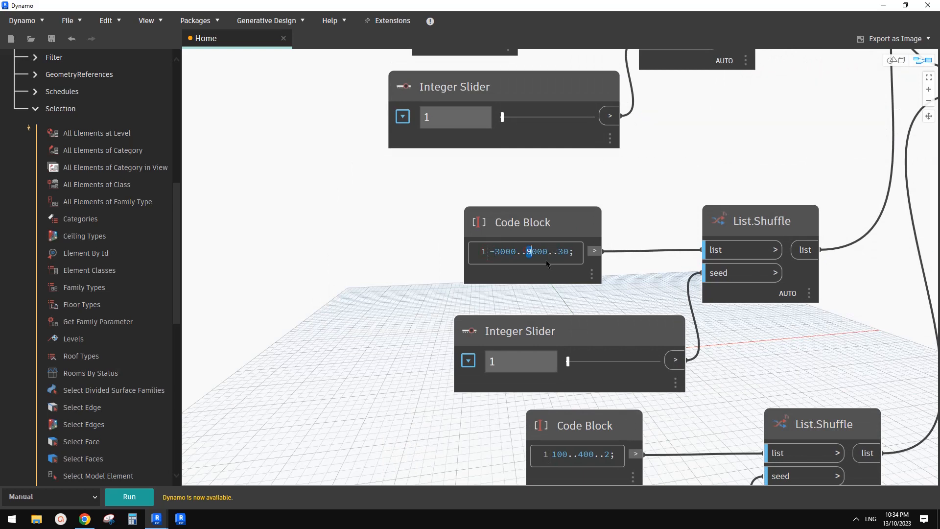
pyautogui.click(643, 190)
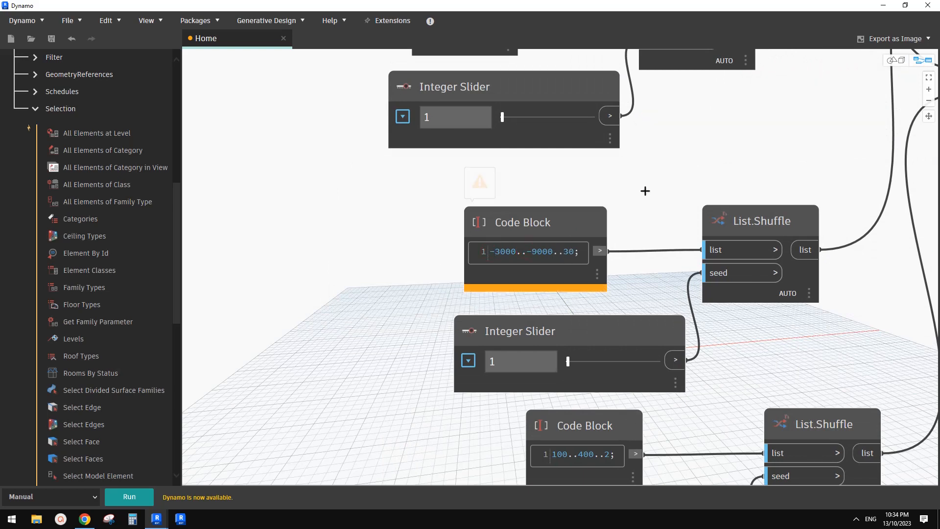
# - Set the step of the H value range to -30 in its Code Block and run the graph
pyautogui.scroll(-5, 587, 220)
pyautogui.scroll(3, 550, 238)
pyautogui.scroll(3, 538, 249)
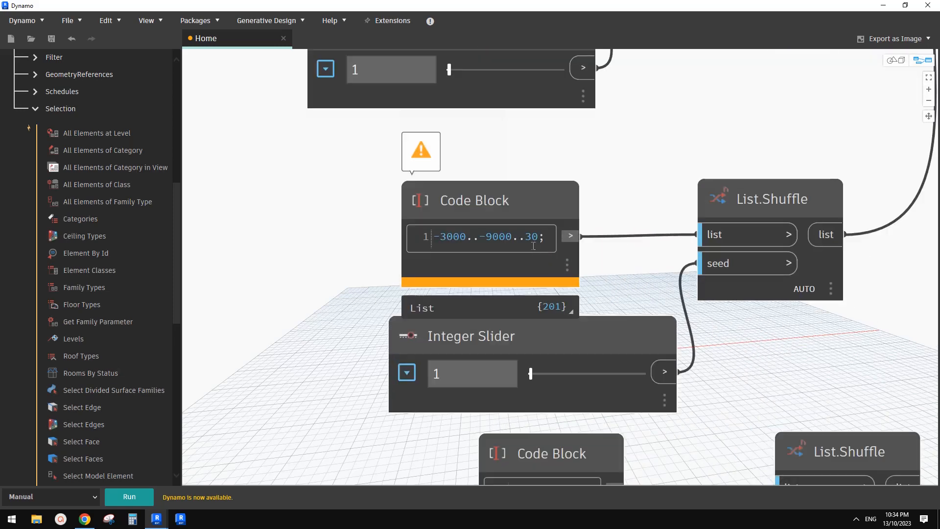
pyautogui.click(523, 237)
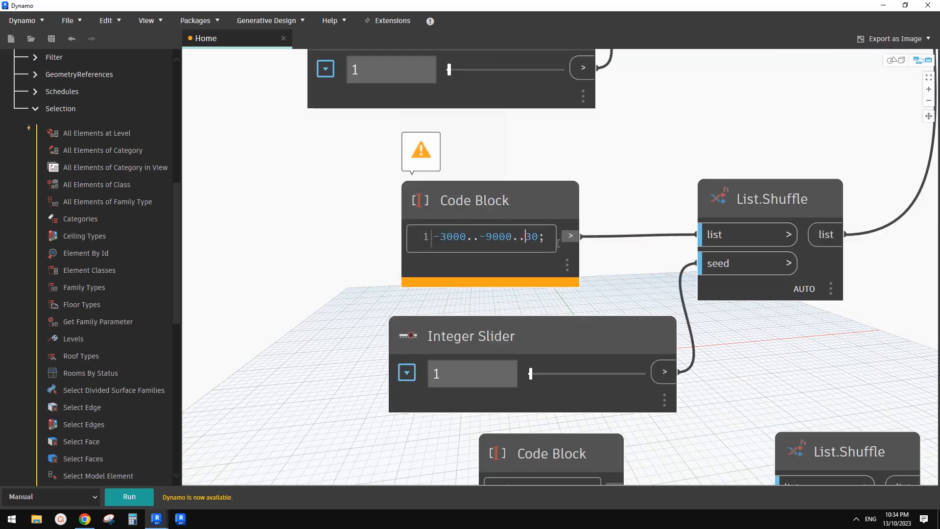
pyautogui.write('-')
pyautogui.click(637, 180)
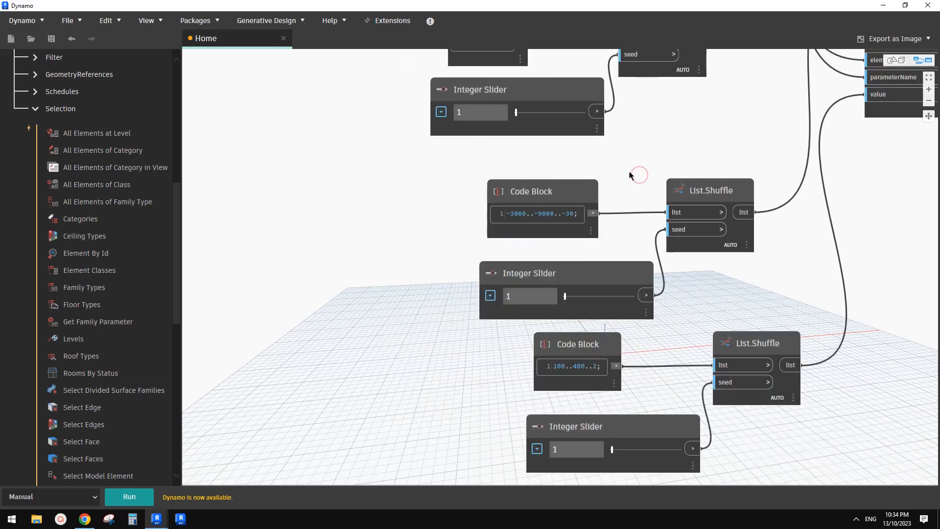
pyautogui.scroll(-3, 634, 175)
pyautogui.moveTo(595, 184); pyautogui.dragTo(493, 250, button='middle')
pyautogui.scroll(1, 492, 250)
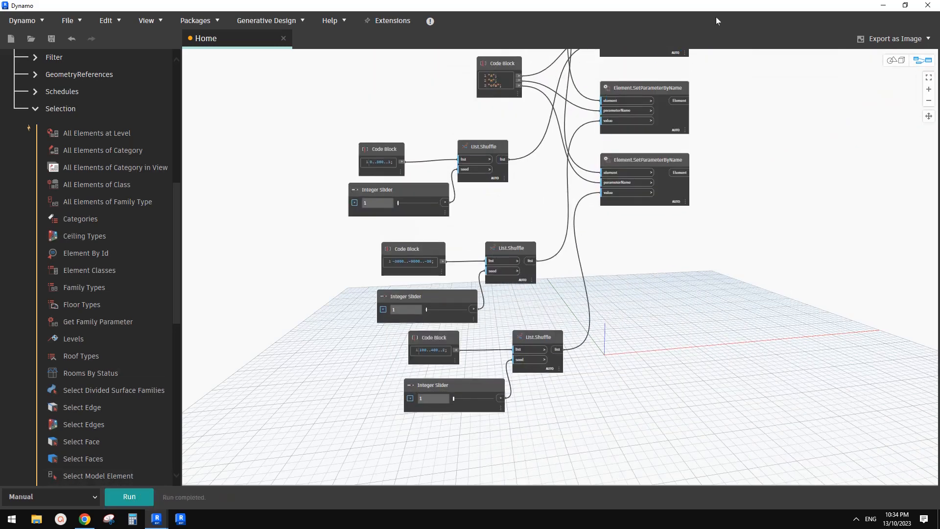
# - Restore Dynamo to a smaller window beside Revit's 3D view and centre the component curve in the free area
pyautogui.moveTo(306, 12); pyautogui.dragTo(666, 94)
pyautogui.moveTo(746, 240); pyautogui.dragTo(629, 207, button='middle')
pyautogui.moveTo(667, 93); pyautogui.dragTo(720, 114)
pyautogui.moveTo(324, 187); pyautogui.dragTo(340, 298, button='middle')
pyautogui.click(377, 136)
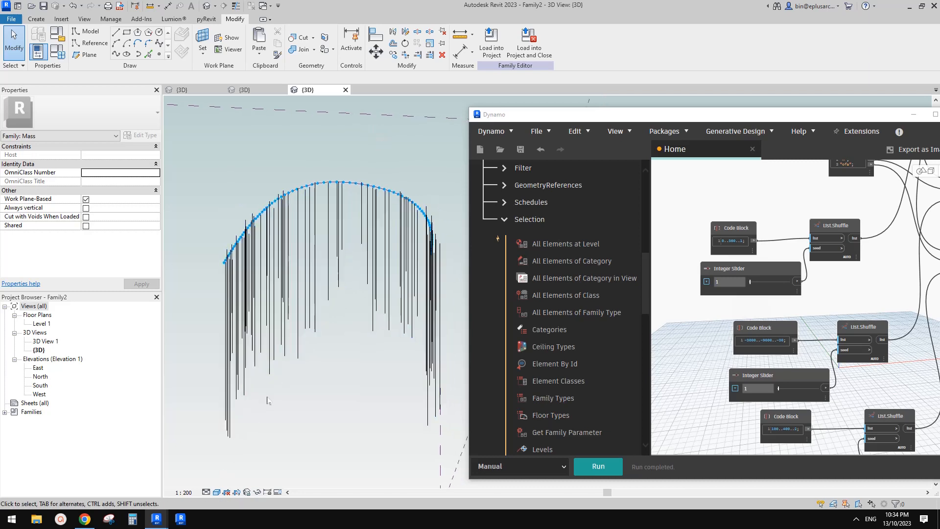
# - Turn off Thin Lines in Revit and set the 3D view scale to 1:1000
pyautogui.press('t')
pyautogui.press('l')
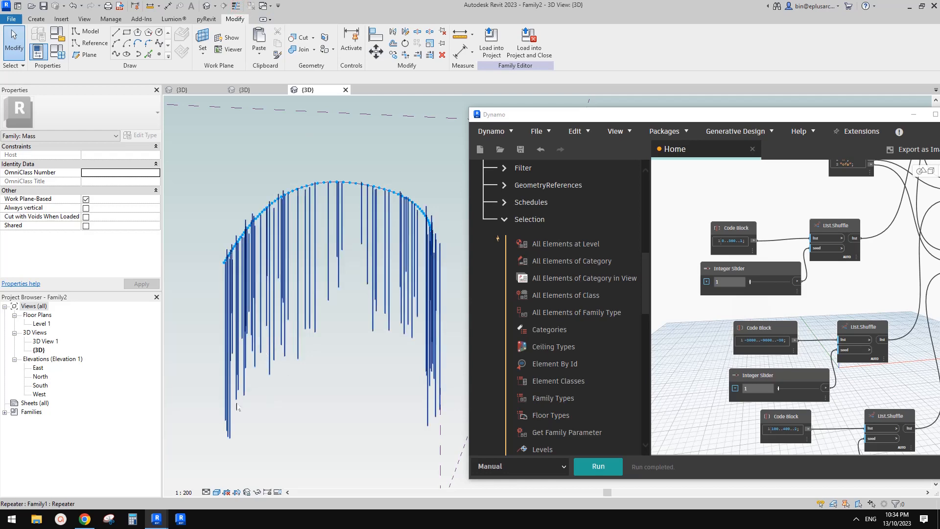
pyautogui.click(183, 492)
pyautogui.click(203, 460)
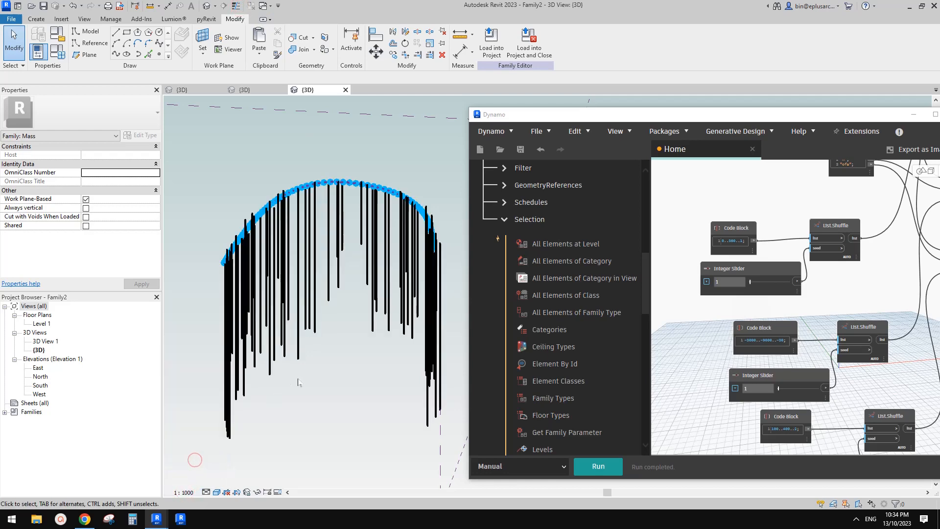
pyautogui.keyDown('shift'); pyautogui.moveTo(299, 382); pyautogui.dragTo(362, 299, button='middle'); pyautogui.keyUp('shift')
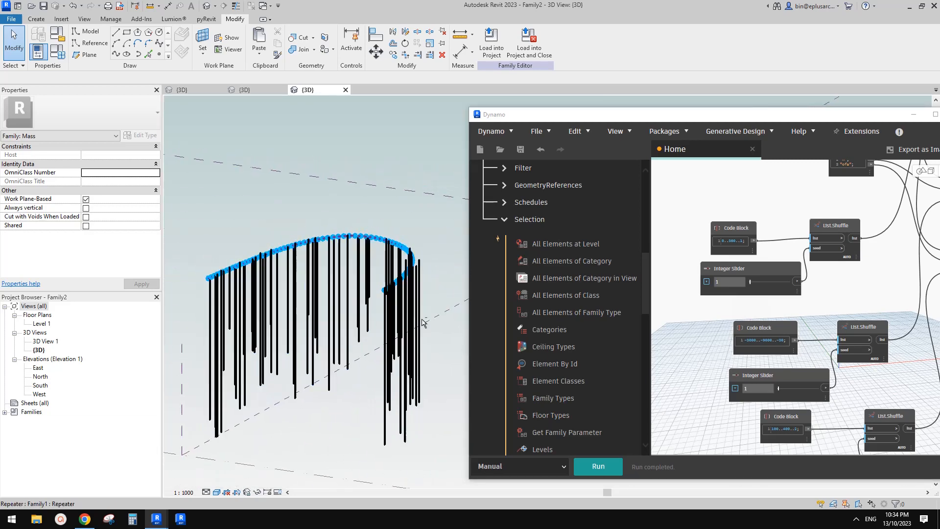
# - Set Dynamo's run mode to Automatic and reposition its window so the whole component curve stays visible
pyautogui.click(550, 469)
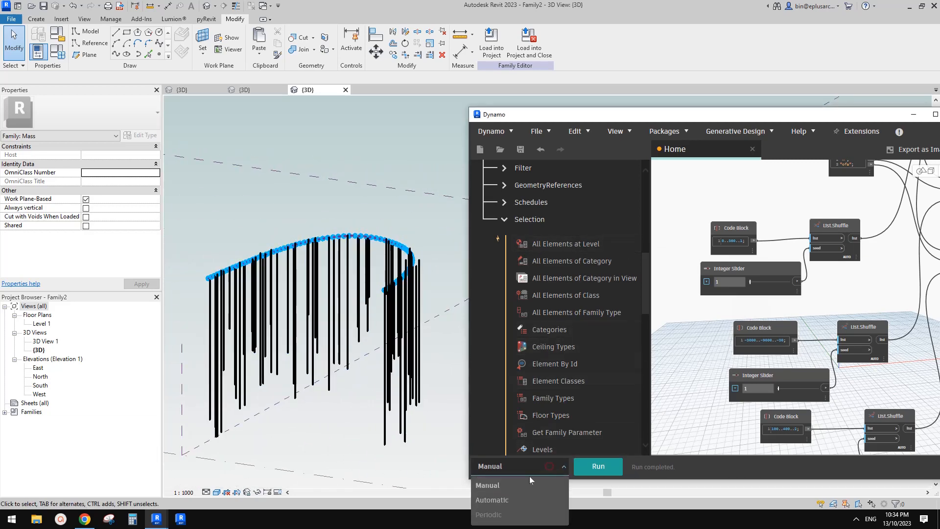
pyautogui.click(509, 499)
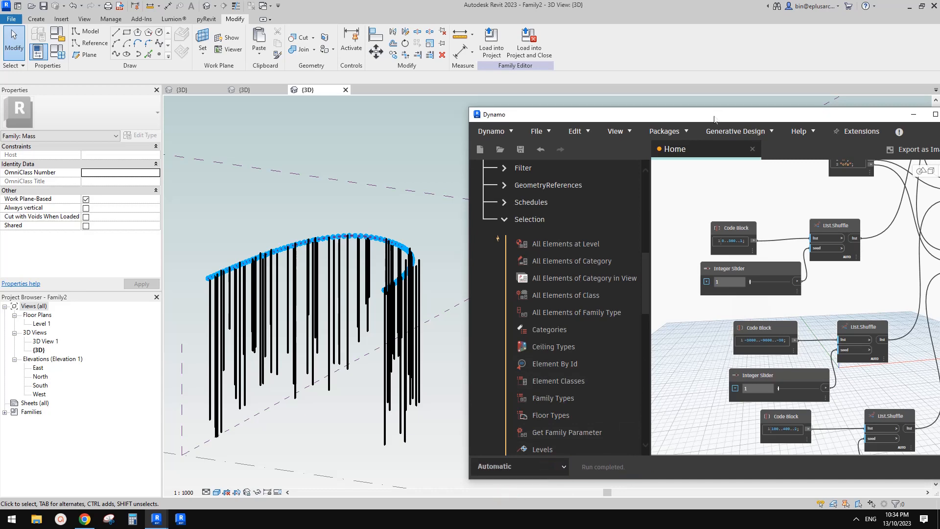
pyautogui.moveTo(714, 117); pyautogui.dragTo(549, 93)
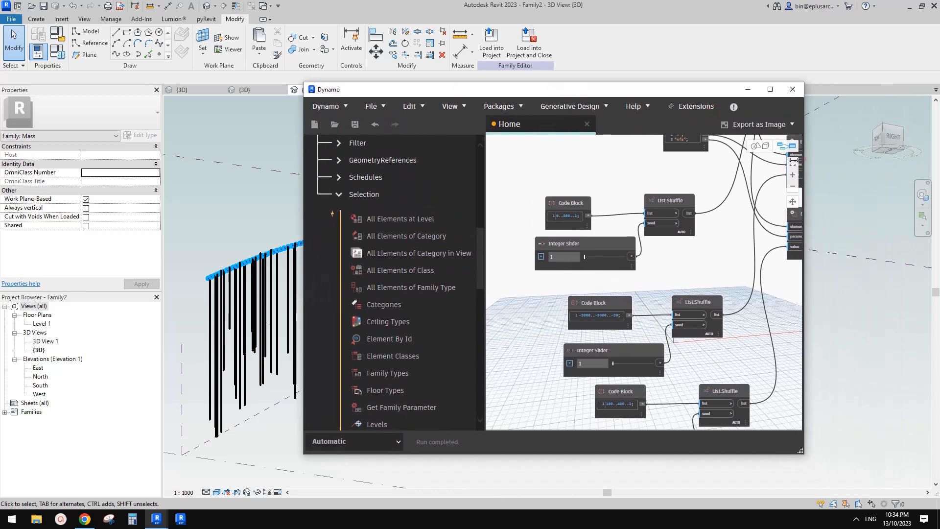
pyautogui.moveTo(603, 91); pyautogui.dragTo(742, 114)
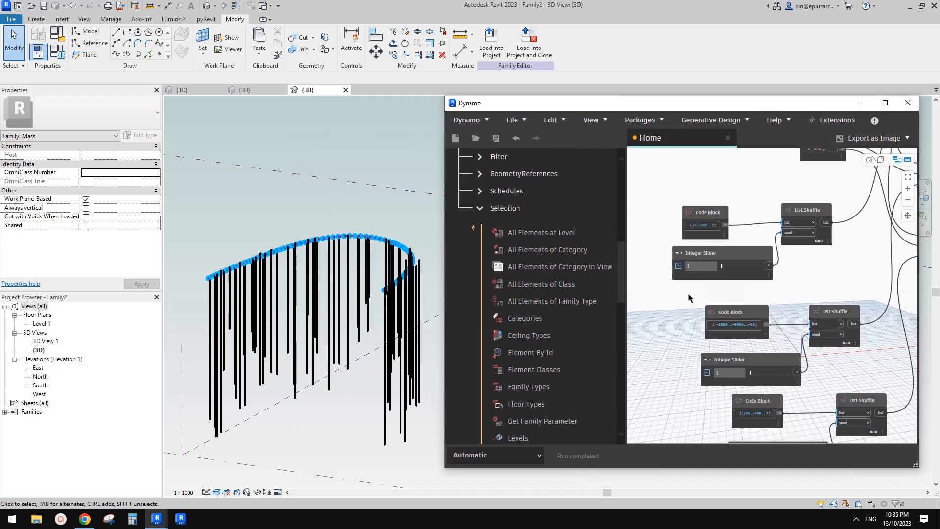
# - Set the shuffle seed for the 0..360..1 list to 60 and the seed for the 100..400..2 list to 90
pyautogui.moveTo(814, 266); pyautogui.dragTo(767, 303, button='middle')
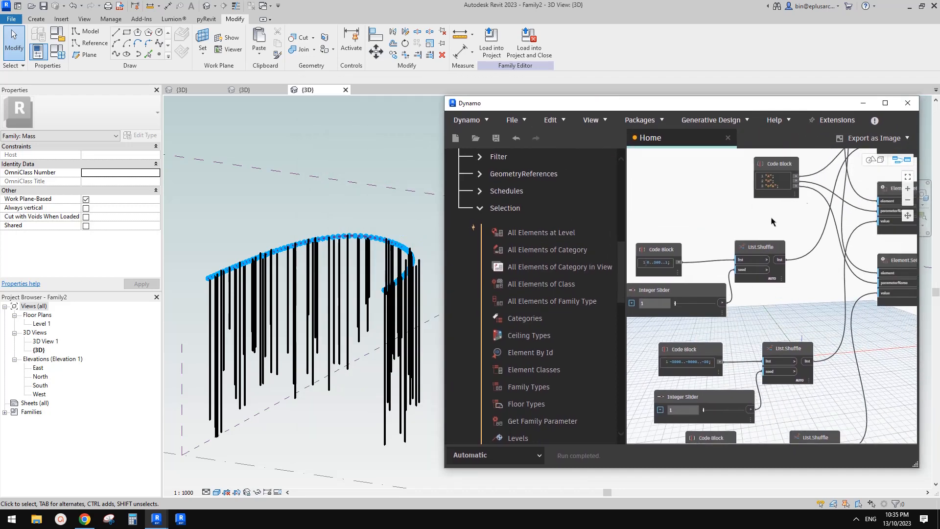
pyautogui.moveTo(702, 309); pyautogui.dragTo(746, 299, button='middle')
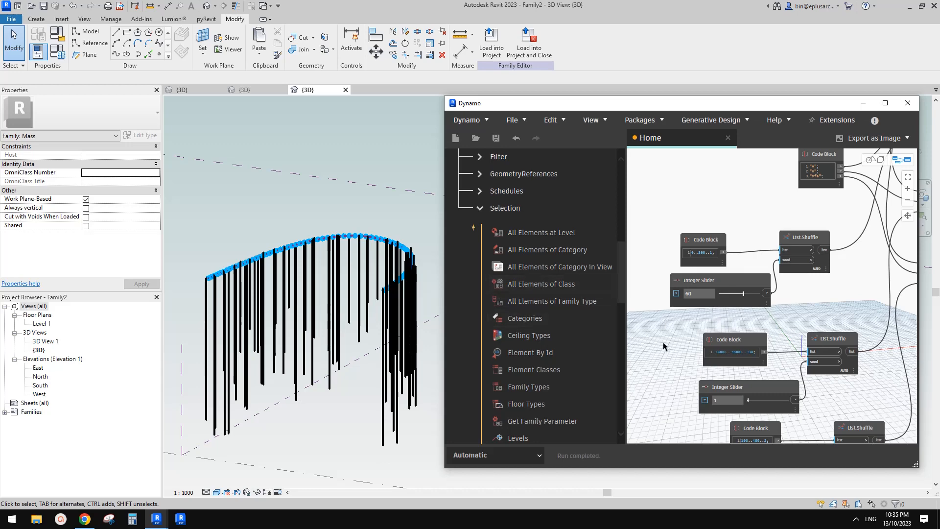
pyautogui.moveTo(691, 334); pyautogui.dragTo(692, 289, button='middle')
pyautogui.scroll(-1, 692, 289)
pyautogui.scroll(2, 836, 341)
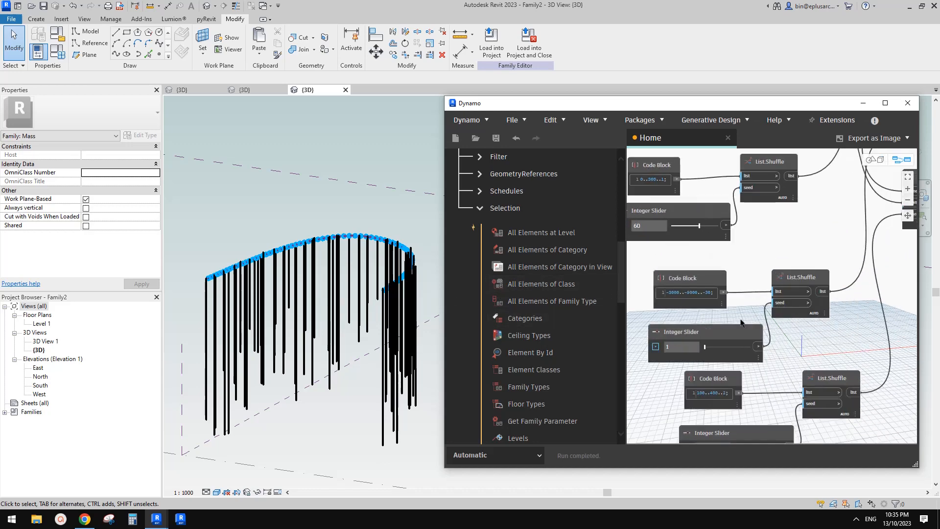
pyautogui.moveTo(795, 325); pyautogui.dragTo(802, 229, button='middle')
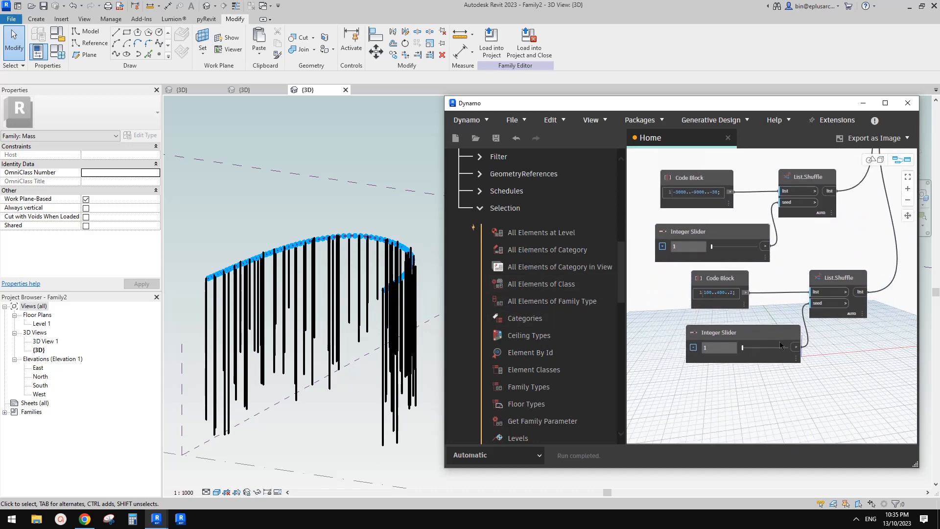
pyautogui.moveTo(812, 336); pyautogui.dragTo(811, 343, button='middle')
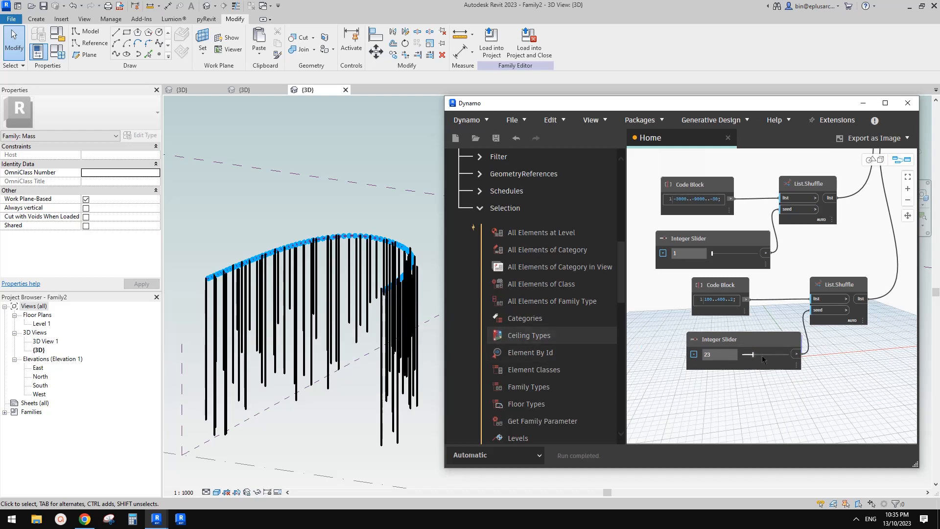
pyautogui.moveTo(757, 351); pyautogui.dragTo(783, 353)
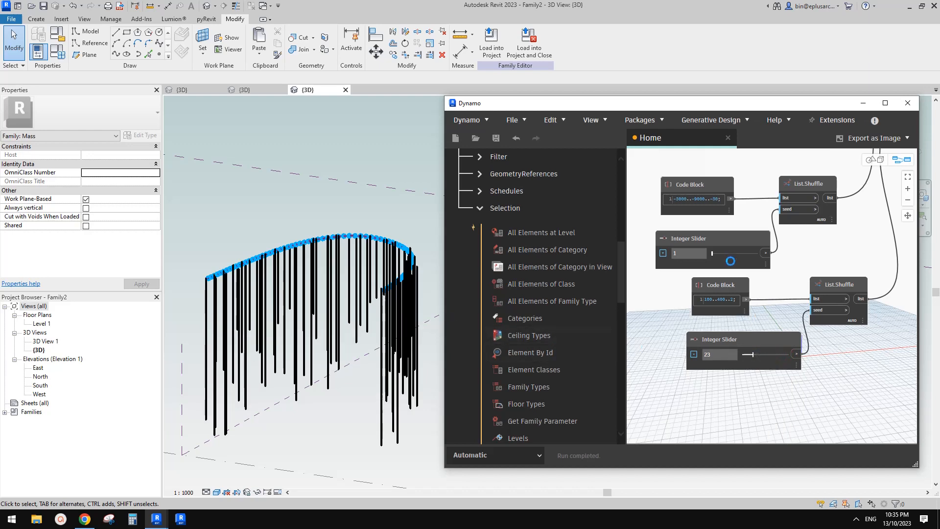
pyautogui.moveTo(752, 234); pyautogui.dragTo(762, 269, button='middle')
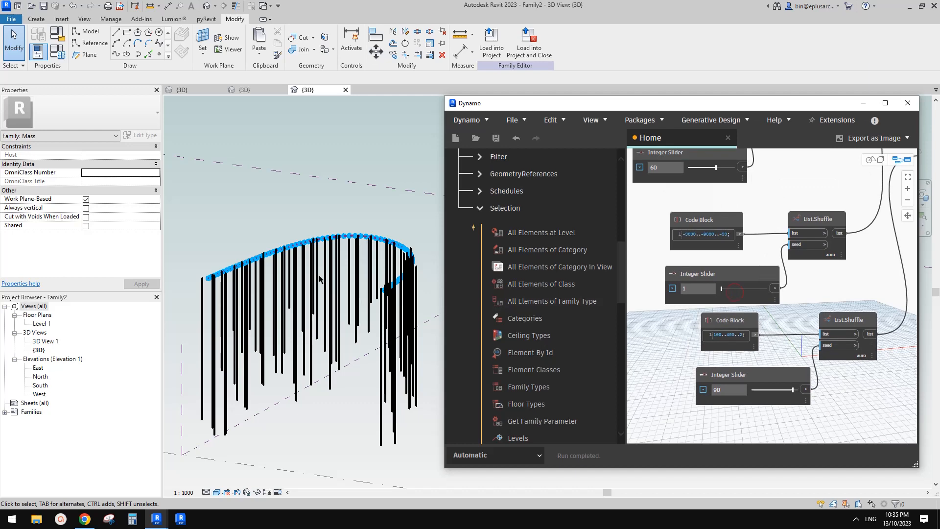
# - Set the shuffle seed for the middle list to 80 and review the parameter-setting nodes in the graph
pyautogui.moveTo(723, 290); pyautogui.dragTo(749, 292)
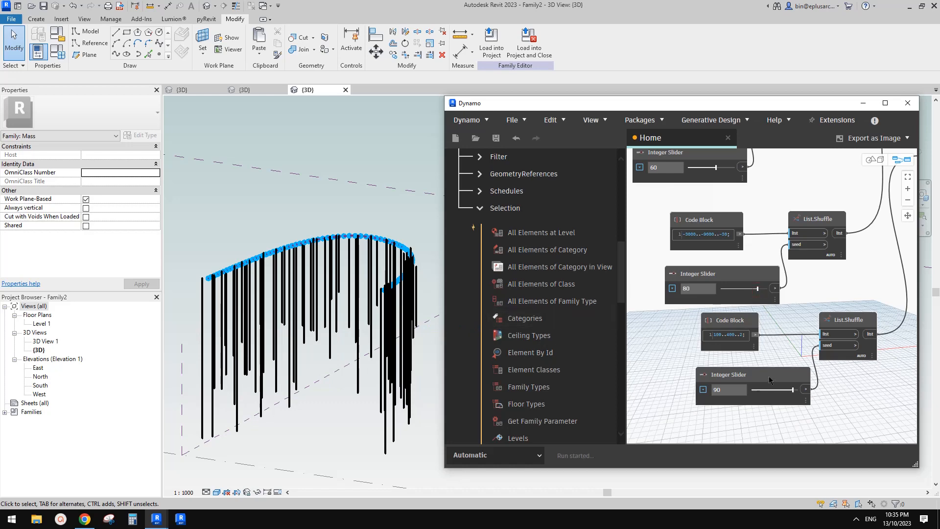
pyautogui.scroll(-2, 773, 194)
pyautogui.moveTo(773, 194); pyautogui.dragTo(707, 279, button='middle')
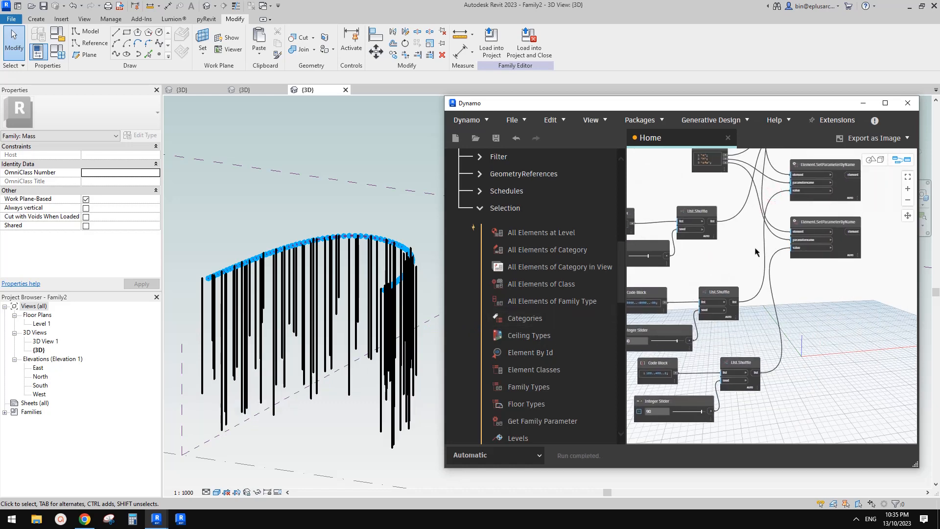
pyautogui.scroll(-1, 750, 269)
pyautogui.moveTo(748, 245); pyautogui.dragTo(767, 294, button='middle')
pyautogui.scroll(1, 733, 275)
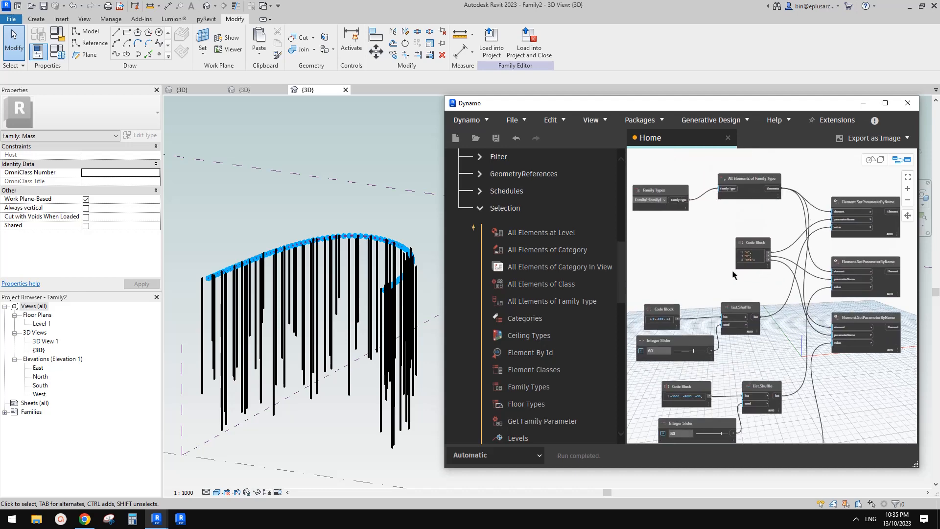
# - Minimise Dynamo and inspect the shuffled hanging components along the curve in Family2's 3D view
pyautogui.click(865, 107)
pyautogui.moveTo(394, 261); pyautogui.dragTo(580, 240, button='middle')
pyautogui.scroll(2, 562, 239)
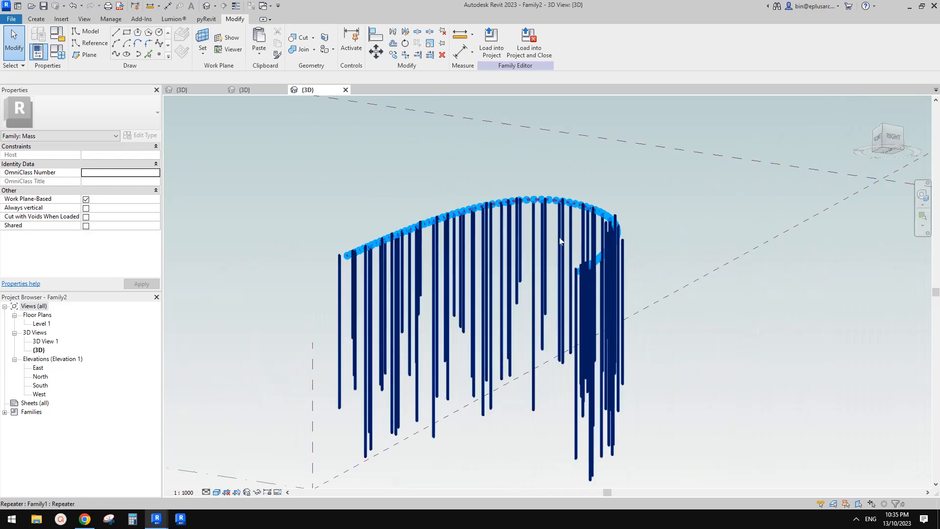
pyautogui.scroll(-1, 559, 236)
pyautogui.keyDown('shift'); pyautogui.moveTo(511, 264); pyautogui.dragTo(616, 283, button='middle'); pyautogui.keyUp('shift')
pyautogui.moveTo(685, 295)
pyautogui.keyDown('shift'); pyautogui.mouseDown(button='middle')
pyautogui.moveTo(726, 218)
pyautogui.moveTo(698, 298)
pyautogui.mouseUp(button='middle'); pyautogui.keyUp('shift')
# - Finish the in-place mass in Project1 and delete the Mass 1 element with its uniform hanging lines
pyautogui.click(239, 90)
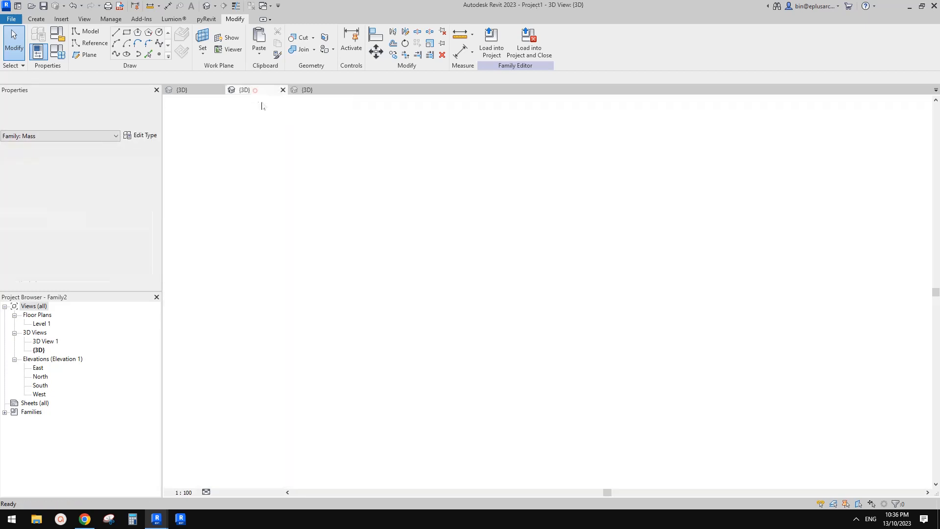
pyautogui.scroll(2, 413, 331)
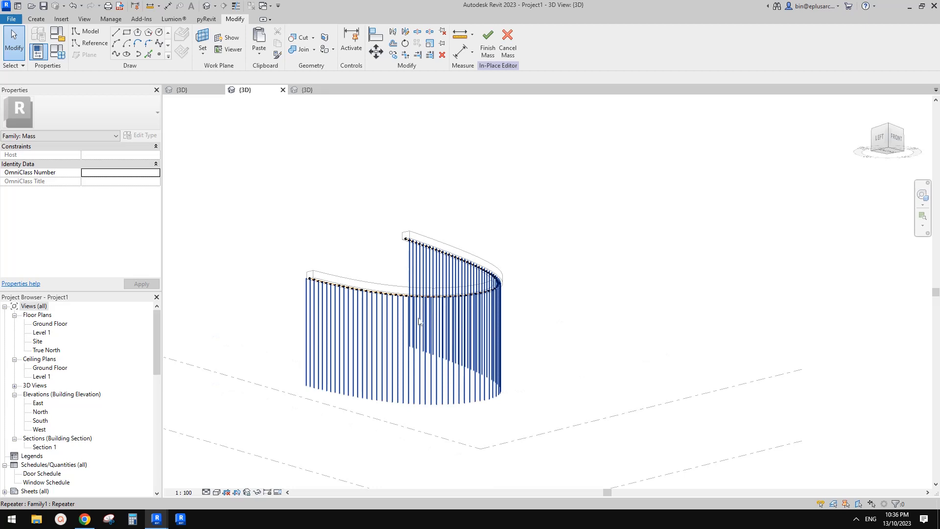
pyautogui.moveTo(424, 314); pyautogui.dragTo(504, 254, button='middle')
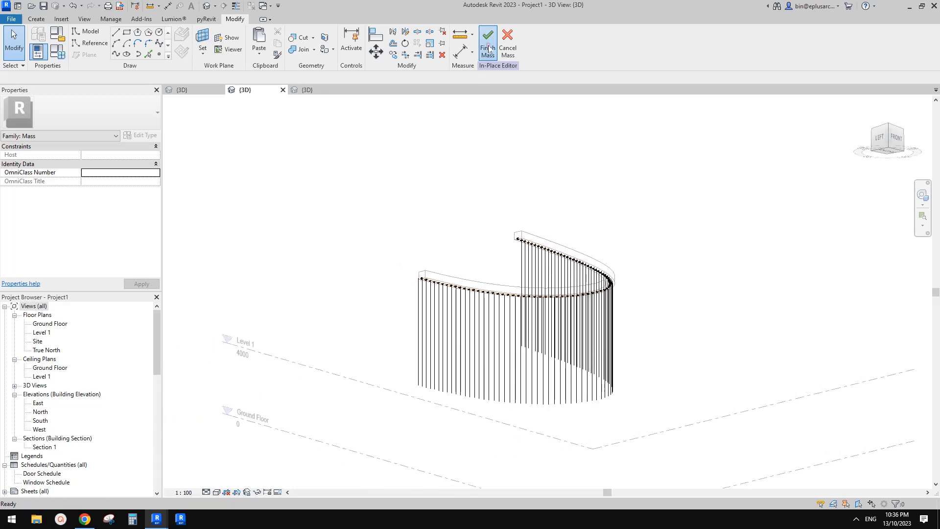
pyautogui.click(570, 329)
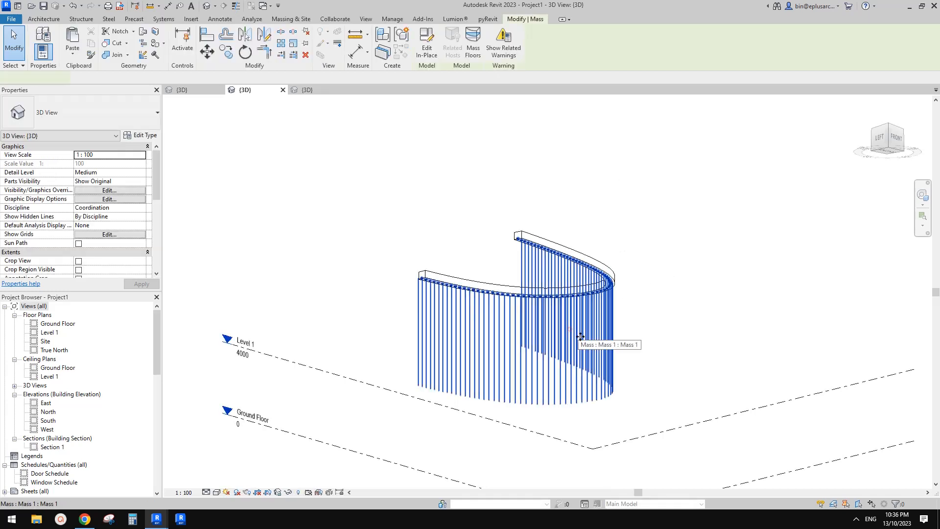
pyautogui.keyDown('shift'); pyautogui.moveTo(570, 329); pyautogui.dragTo(591, 338, button='middle'); pyautogui.keyUp('shift')
pyautogui.keyDown('shift'); pyautogui.moveTo(601, 293); pyautogui.dragTo(492, 333, button='middle'); pyautogui.keyUp('shift')
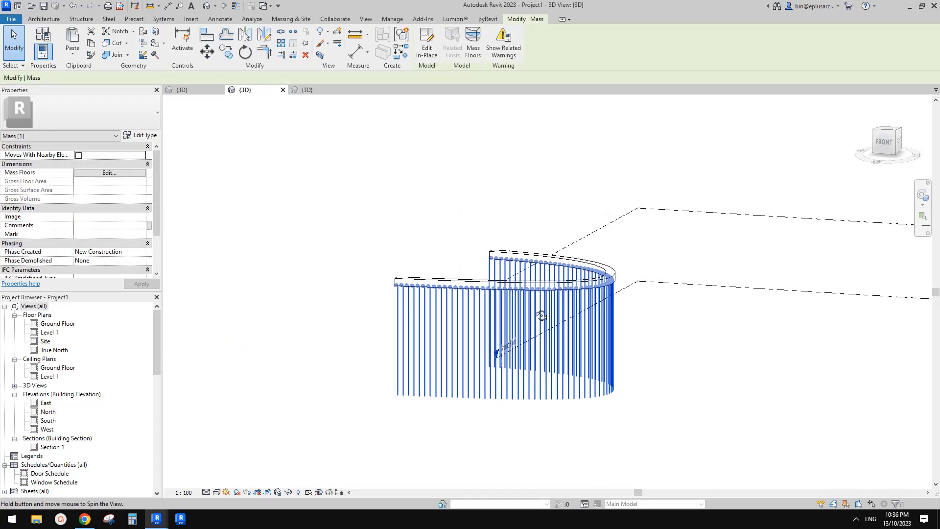
pyautogui.keyDown('shift'); pyautogui.moveTo(541, 315); pyautogui.dragTo(583, 306, button='middle'); pyautogui.keyUp('shift')
pyautogui.press('Delete')
# - Load Family2 into Project1 and place one instance on the Ground Floor level, away from the curved band
pyautogui.click(310, 92)
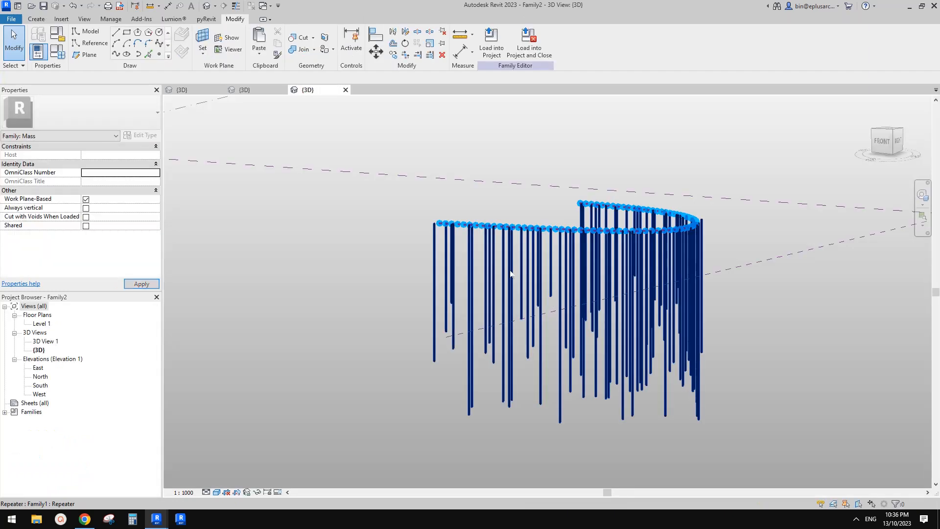
pyautogui.moveTo(546, 255); pyautogui.dragTo(517, 262, button='middle')
pyautogui.click(496, 47)
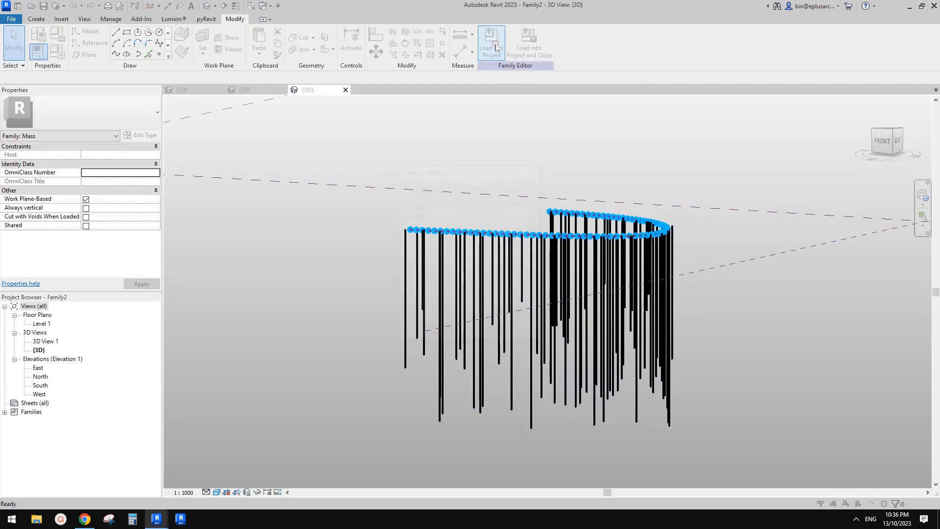
pyautogui.click(445, 332)
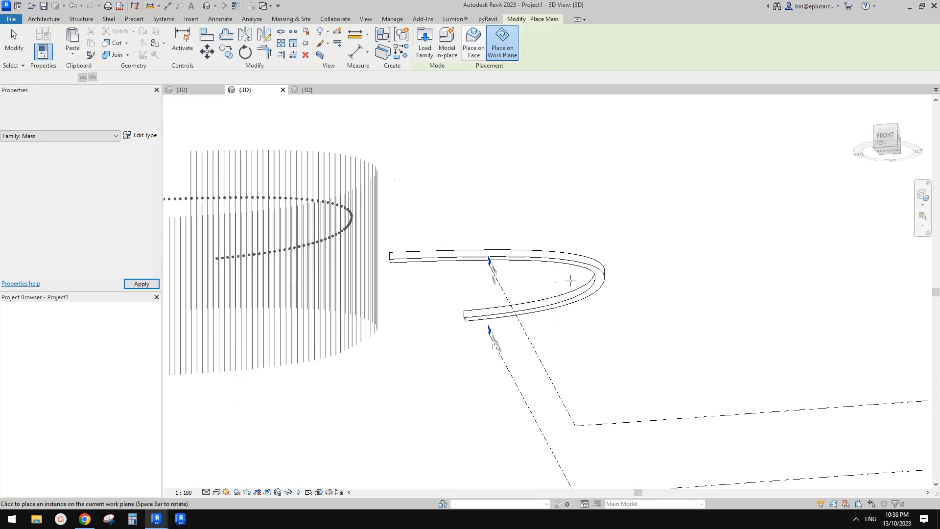
pyautogui.scroll(-3, 507, 278)
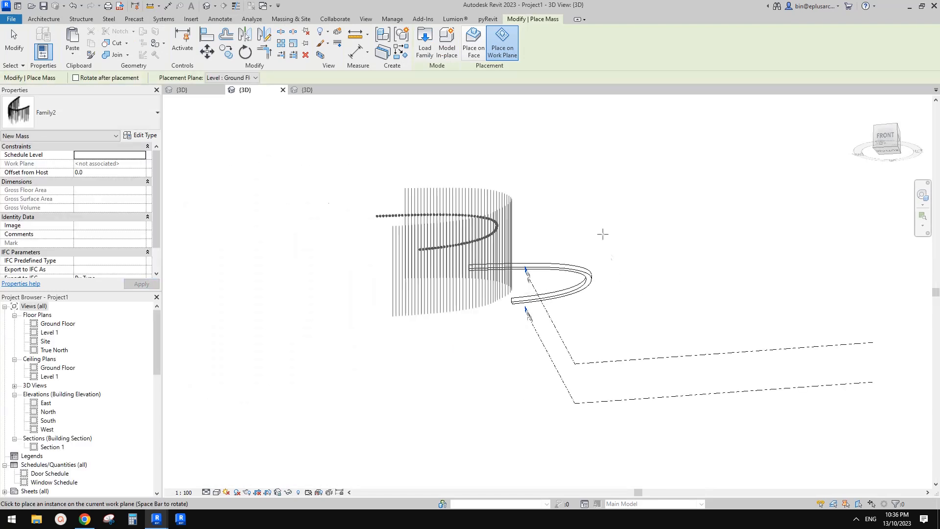
pyautogui.click(602, 230)
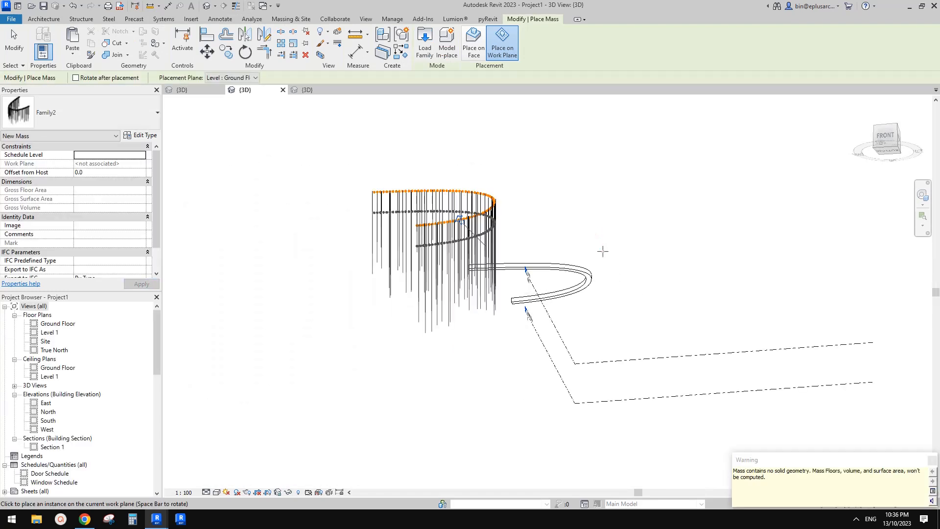
pyautogui.press('Escape')
pyautogui.press('Escape')
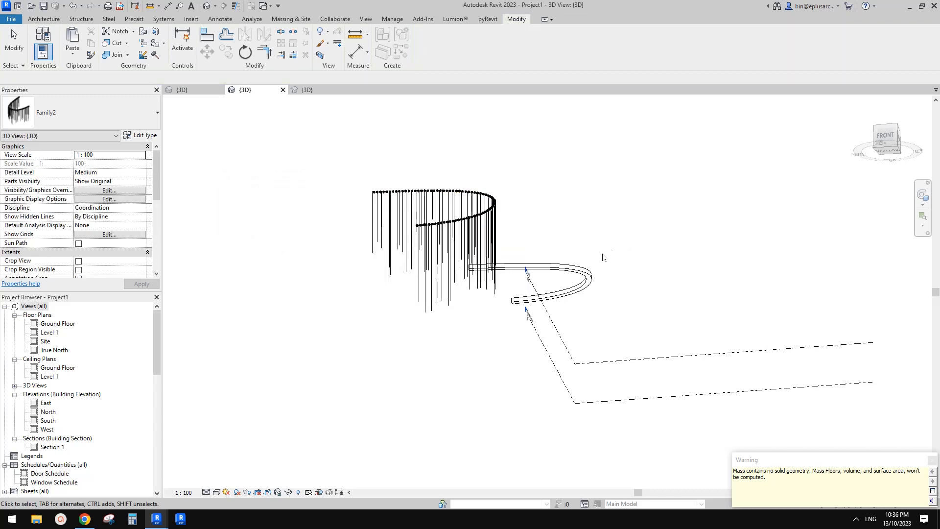
# - Move the Family2 mass in top view from its curve's upper end point onto the matching end of the curved band
pyautogui.keyDown('shift'); pyautogui.moveTo(604, 258); pyautogui.dragTo(327, 394, button='middle'); pyautogui.keyUp('shift')
pyautogui.keyDown('shift'); pyautogui.moveTo(631, 289); pyautogui.dragTo(639, 329, button='middle'); pyautogui.keyUp('shift')
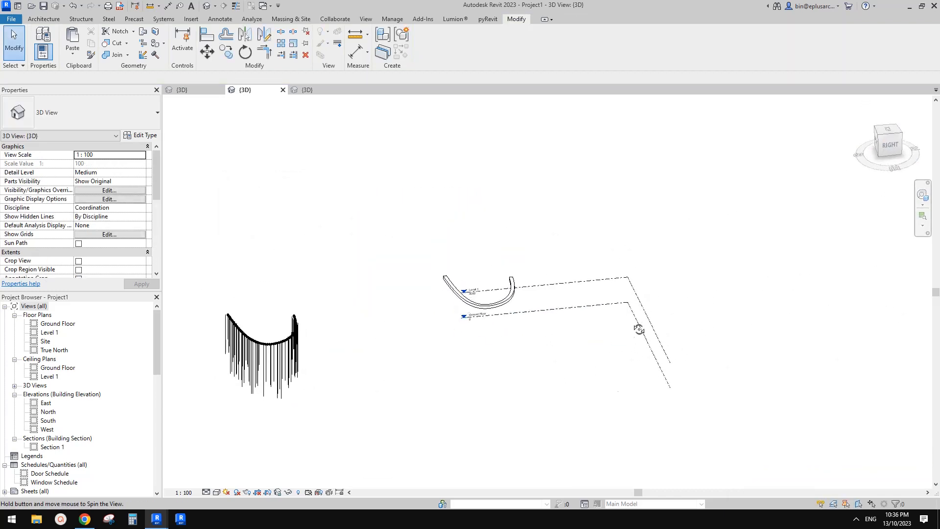
pyautogui.click(888, 130)
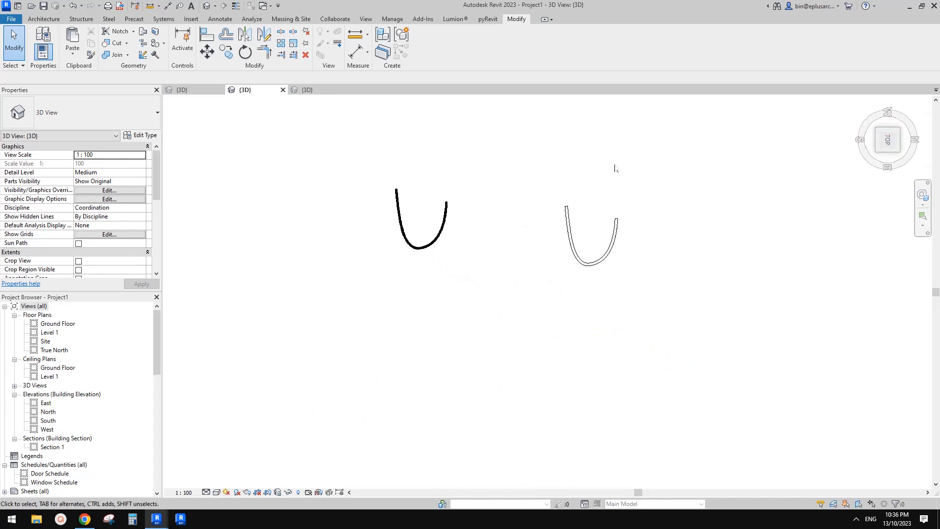
pyautogui.click(442, 241)
pyautogui.scroll(2, 449, 244)
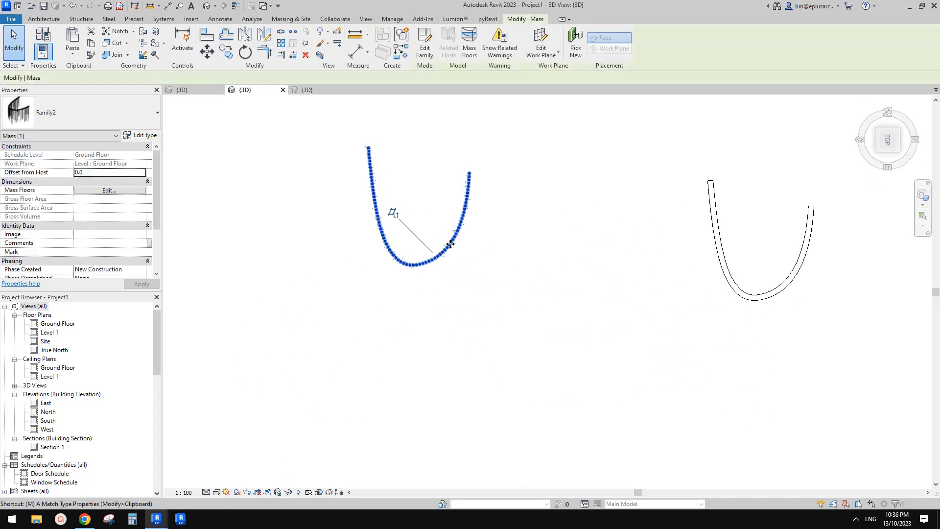
pyautogui.press('v')
pyautogui.scroll(2, 380, 151)
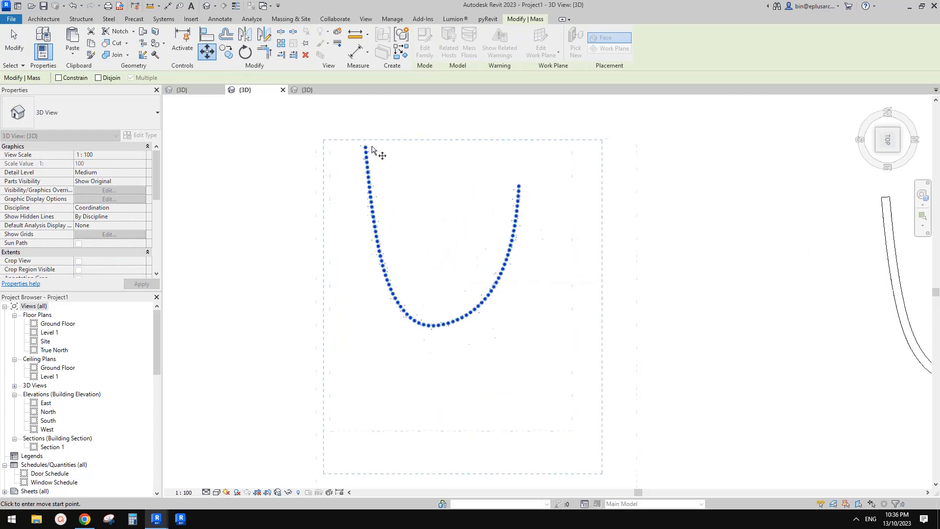
pyautogui.click(364, 148)
pyautogui.moveTo(740, 265); pyautogui.dragTo(529, 291, button='middle')
pyautogui.scroll(2, 717, 250)
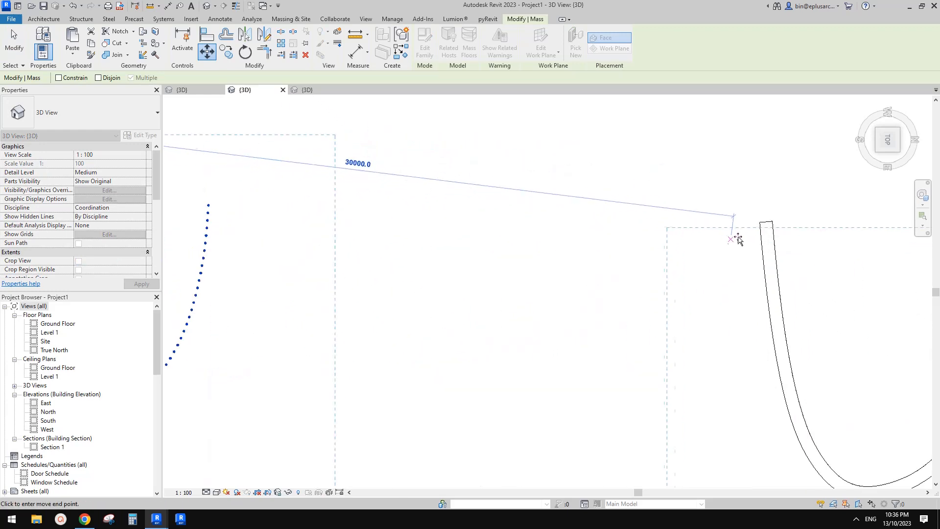
pyautogui.click(773, 218)
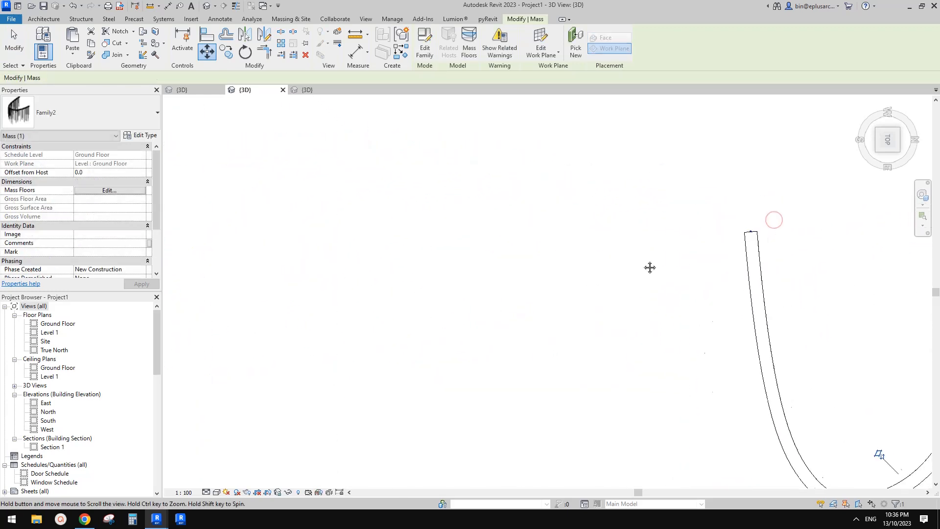
# - Change the Family2 mass's work plane to Level 1 so it hangs from the curved band
pyautogui.scroll(-3, 648, 266)
pyautogui.click(889, 161)
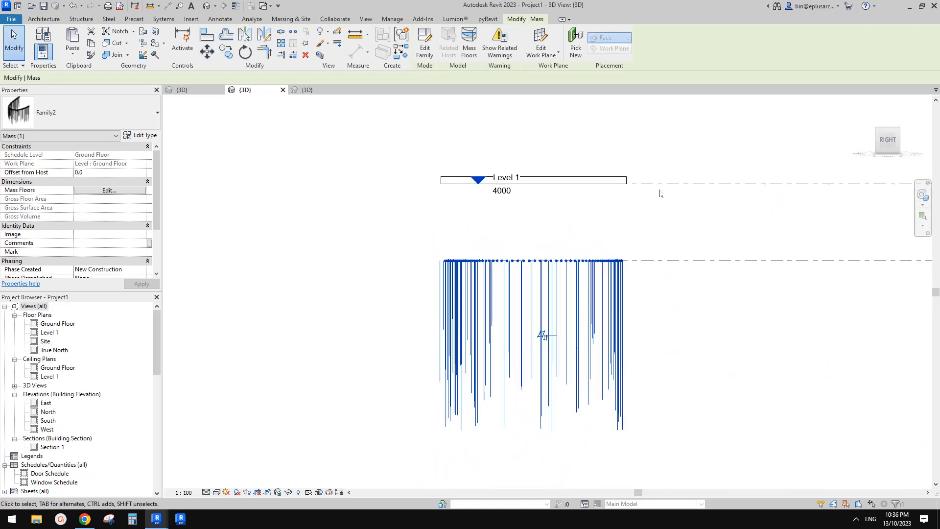
pyautogui.moveTo(649, 276); pyautogui.dragTo(590, 285, button='middle')
pyautogui.press('m')
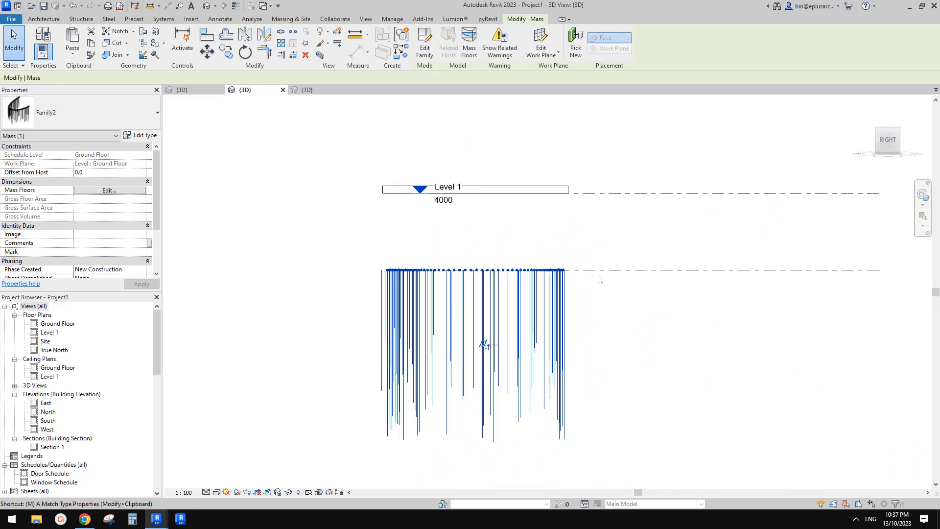
pyautogui.press('Escape')
pyautogui.click(554, 295)
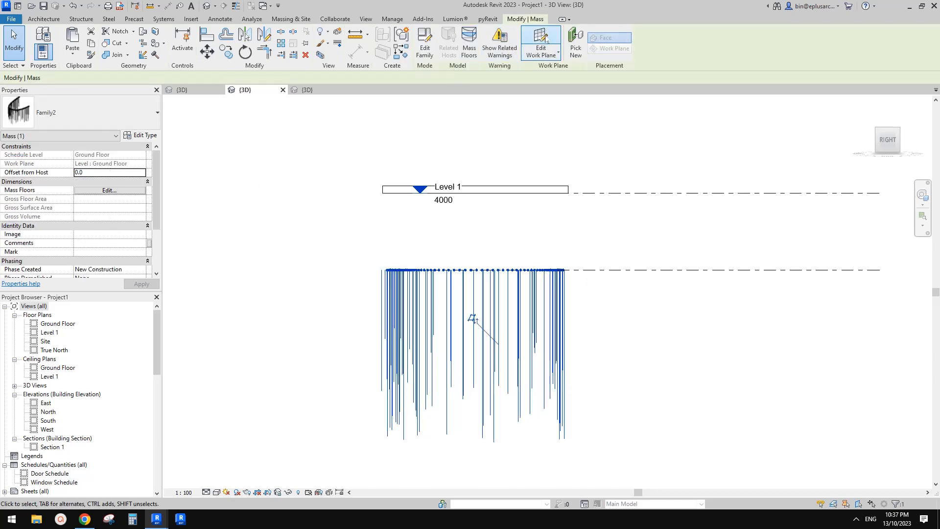
pyautogui.click(541, 39)
pyautogui.click(676, 245)
pyautogui.click(629, 260)
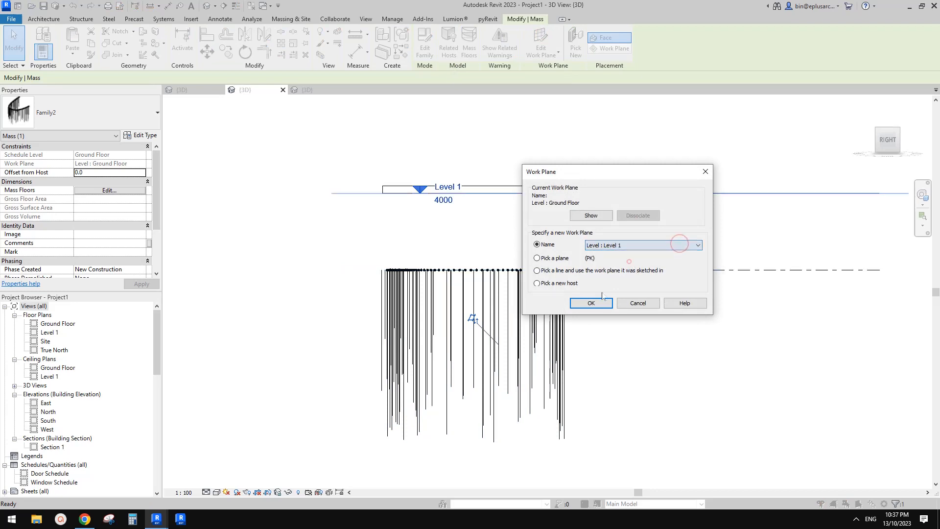
pyautogui.click(591, 303)
pyautogui.click(641, 135)
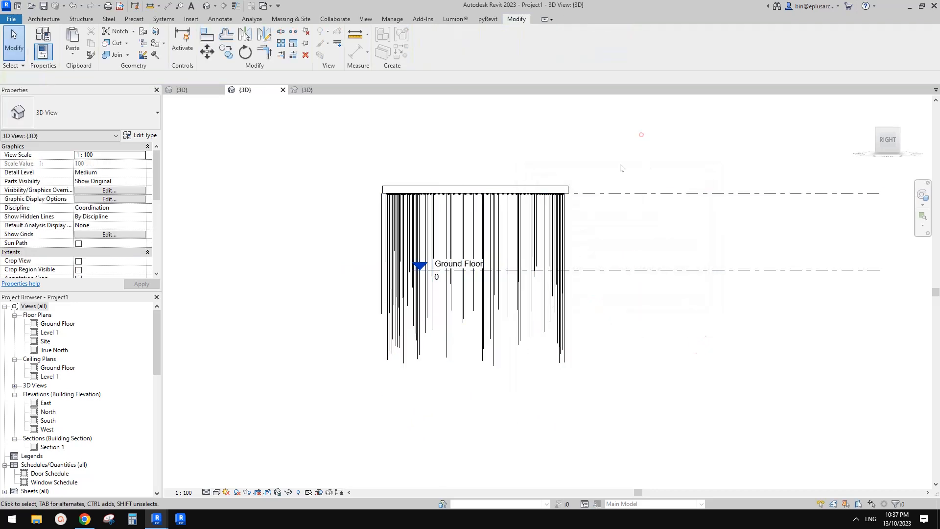
# - Set Project1's 3D view scale to 1:500 with the hanging components seen at an angle
pyautogui.moveTo(641, 139)
pyautogui.keyDown('shift'); pyautogui.mouseDown(button='middle')
pyautogui.moveTo(647, 224)
pyautogui.moveTo(548, 156)
pyautogui.moveTo(534, 232)
pyautogui.moveTo(579, 198)
pyautogui.mouseUp(button='middle'); pyautogui.keyUp('shift')
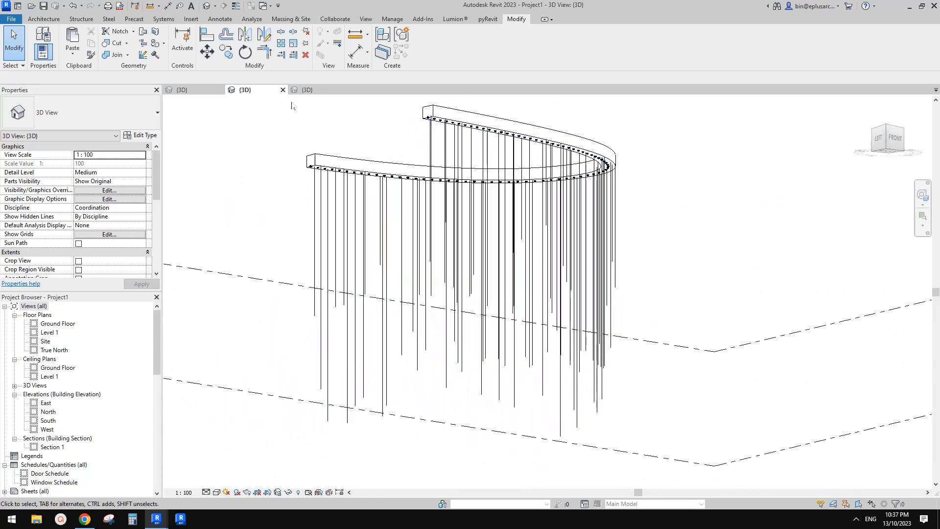
pyautogui.click(181, 492)
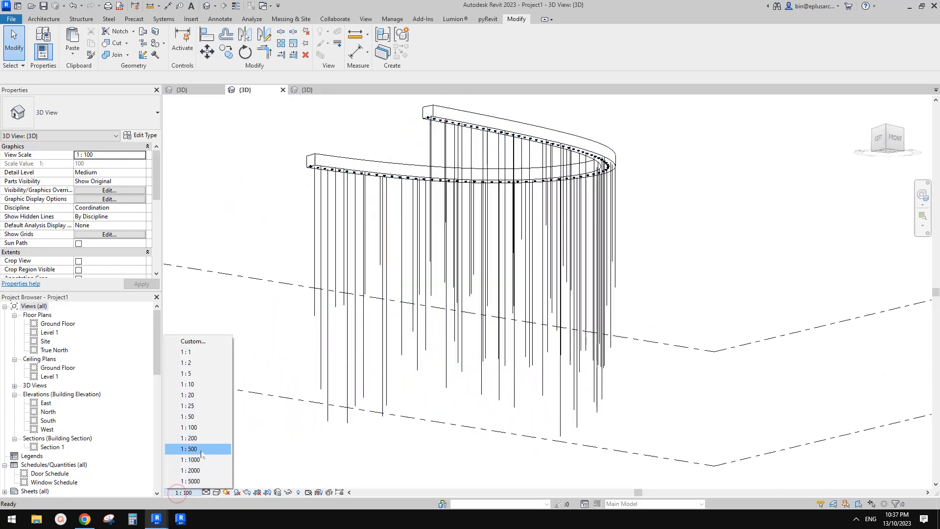
pyautogui.click(202, 450)
# - Examine the placed Family2 mass beneath the curved band from several angles and compare it with the family's 3D view
pyautogui.keyDown('shift'); pyautogui.moveTo(461, 304); pyautogui.dragTo(419, 259, button='middle'); pyautogui.keyUp('shift')
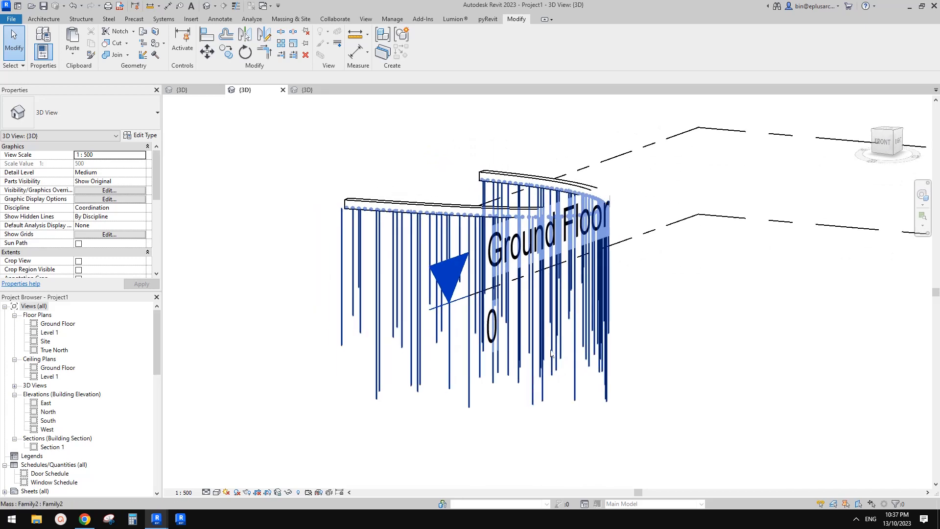
pyautogui.click(419, 259)
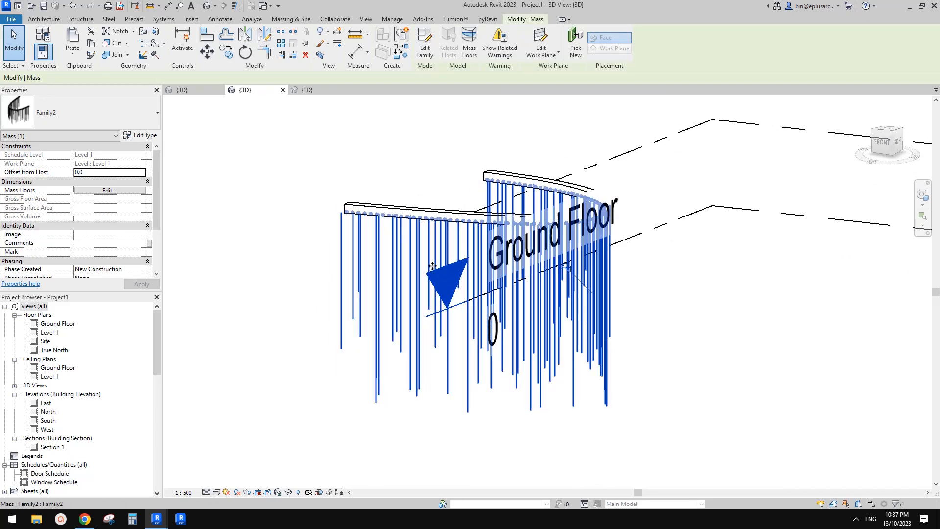
pyautogui.moveTo(474, 230); pyautogui.dragTo(510, 282, button='middle')
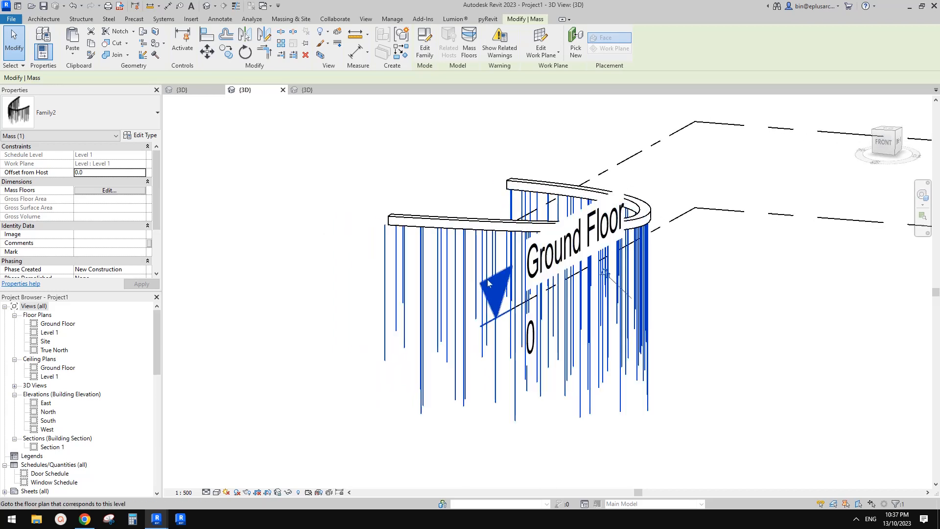
pyautogui.click(309, 90)
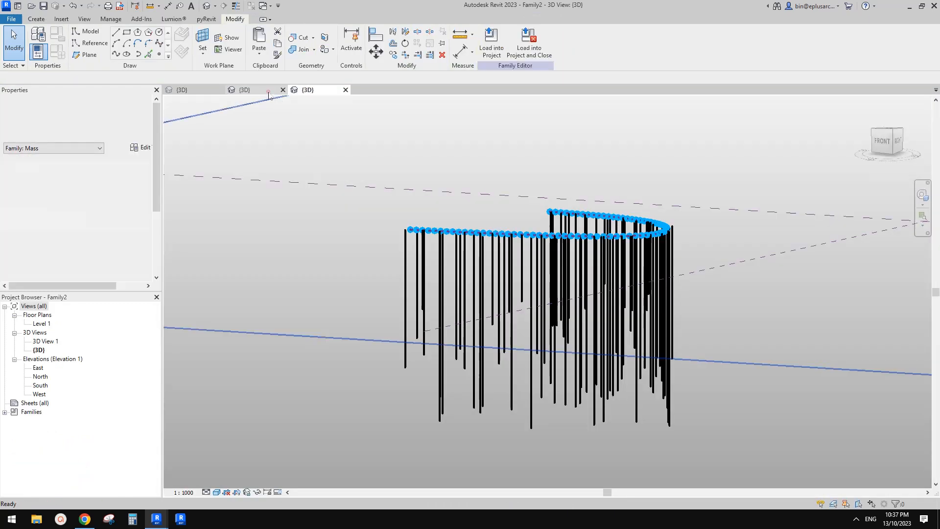
pyautogui.click(269, 93)
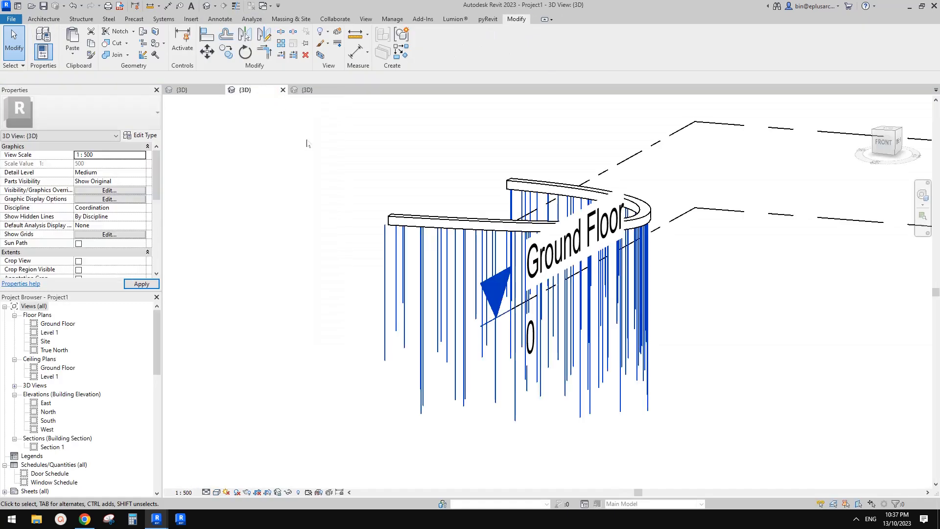
pyautogui.keyDown('shift'); pyautogui.moveTo(533, 305); pyautogui.dragTo(466, 255, button='middle'); pyautogui.keyUp('shift')
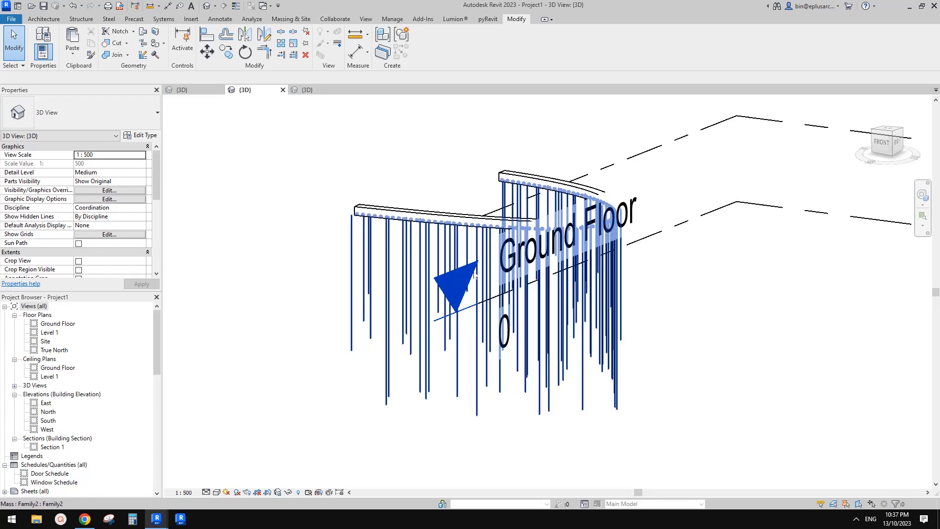
pyautogui.click(425, 240)
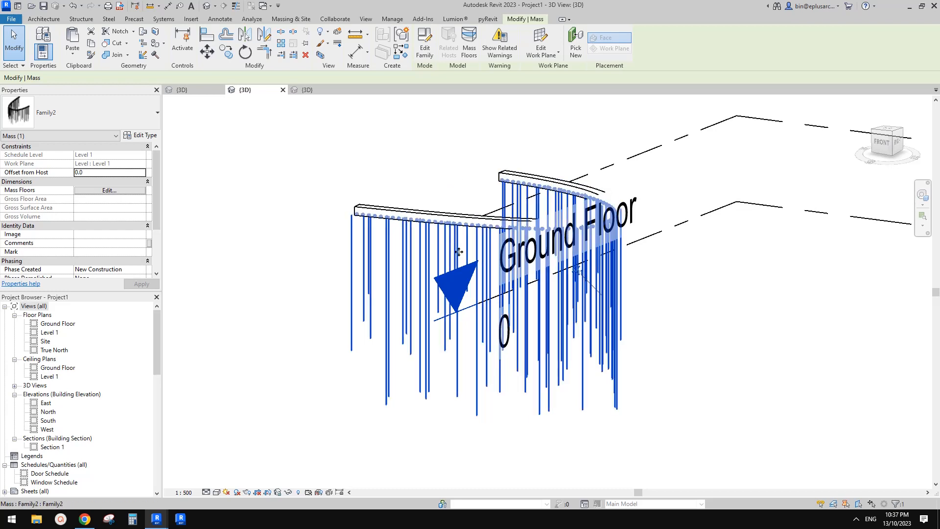
# - Open the Family2 mass for editing and review its Dynamo graph, from the Family1 element selection to the shuffle and set-parameter nodes
pyautogui.click(424, 51)
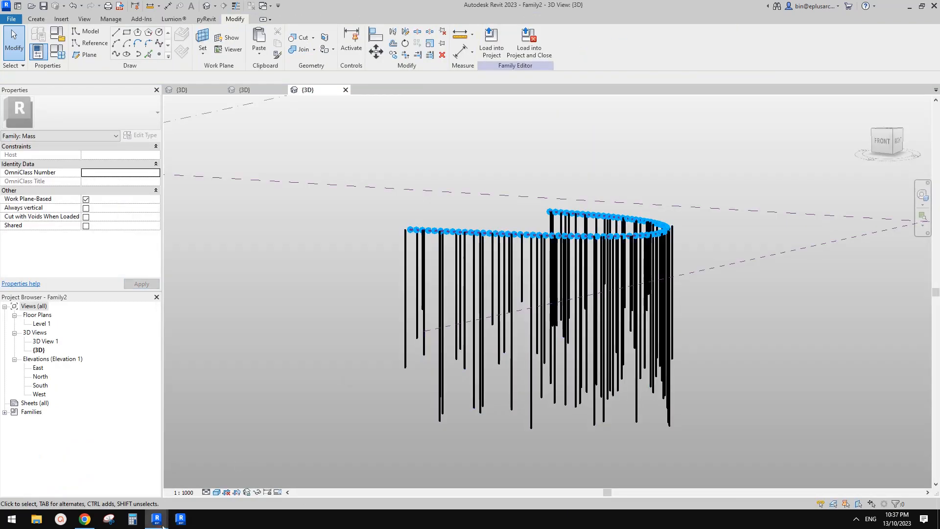
pyautogui.click(163, 526)
pyautogui.click(210, 485)
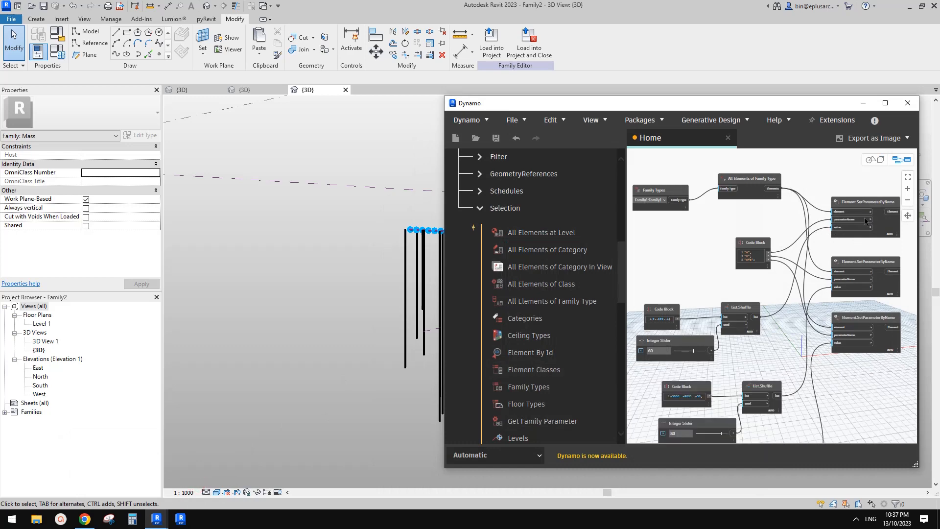
pyautogui.click(885, 103)
pyautogui.scroll(5, 495, 225)
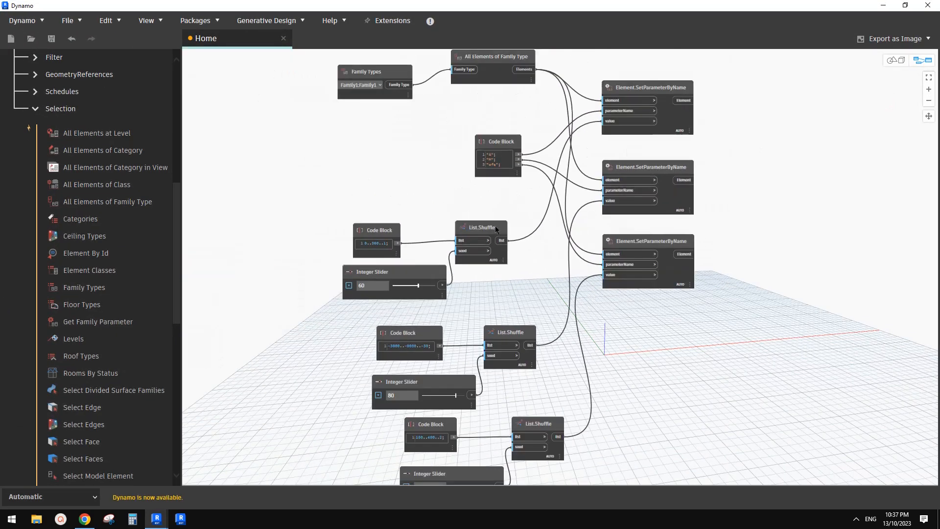
pyautogui.moveTo(495, 225); pyautogui.dragTo(536, 270, button='middle')
pyautogui.scroll(3, 546, 252)
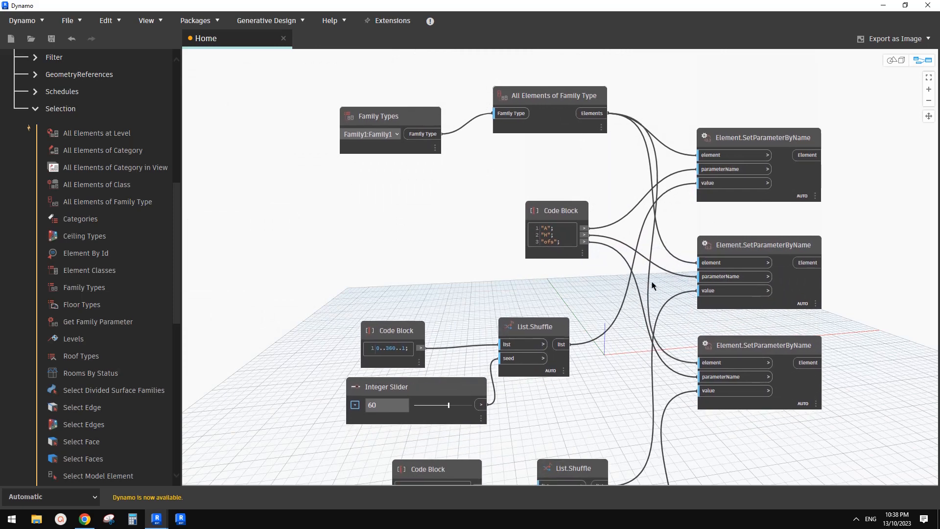
pyautogui.moveTo(623, 402); pyautogui.dragTo(631, 278, button='middle')
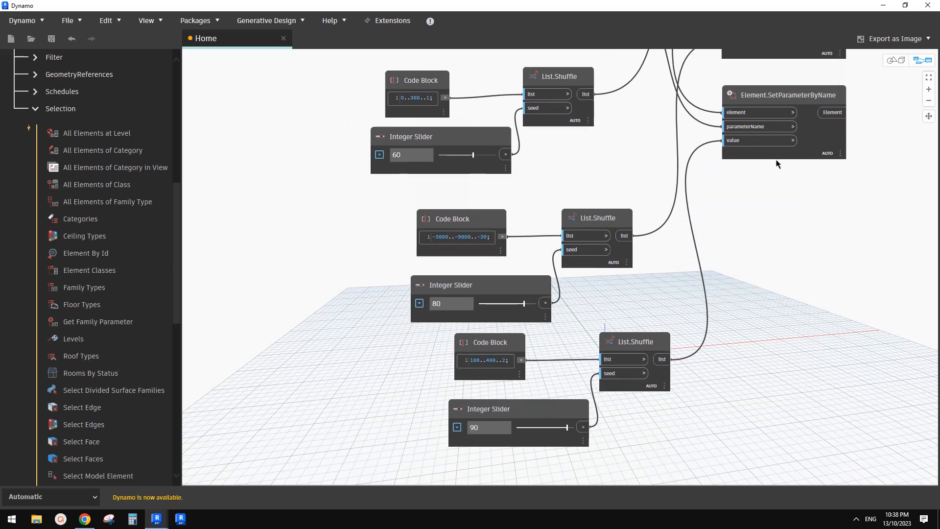
pyautogui.click(881, 7)
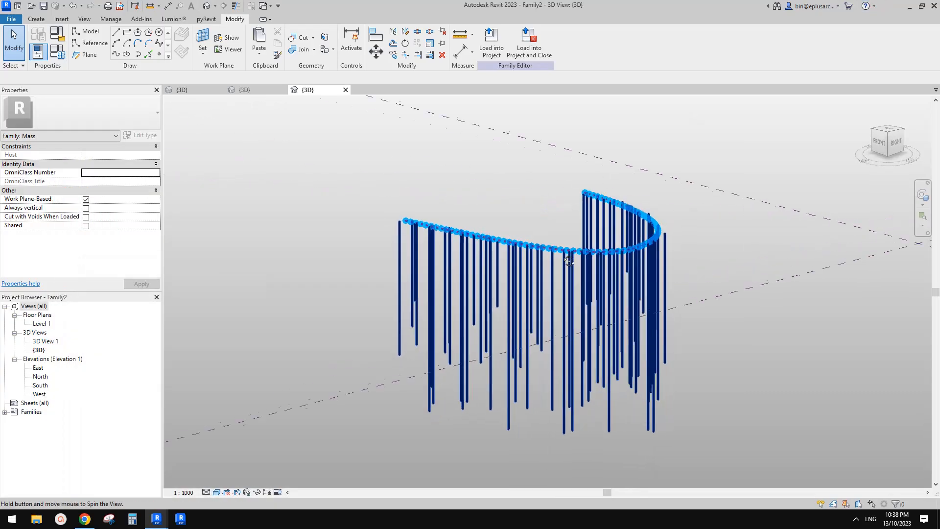
# - Inspect the hanging components in Project1's 3D view and compare them with the reference image in the Youtube Video Ideas/Suggestion document in Google Docs
pyautogui.click(244, 89)
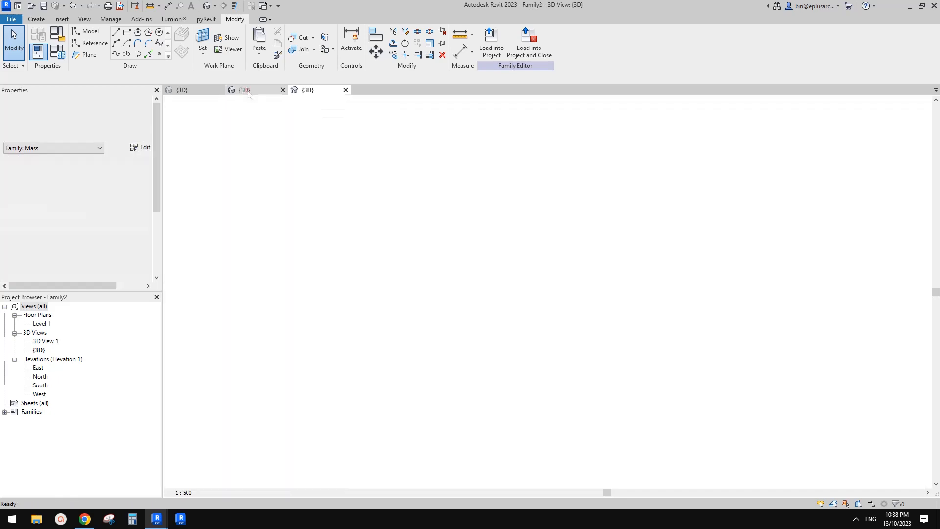
pyautogui.scroll(2, 516, 264)
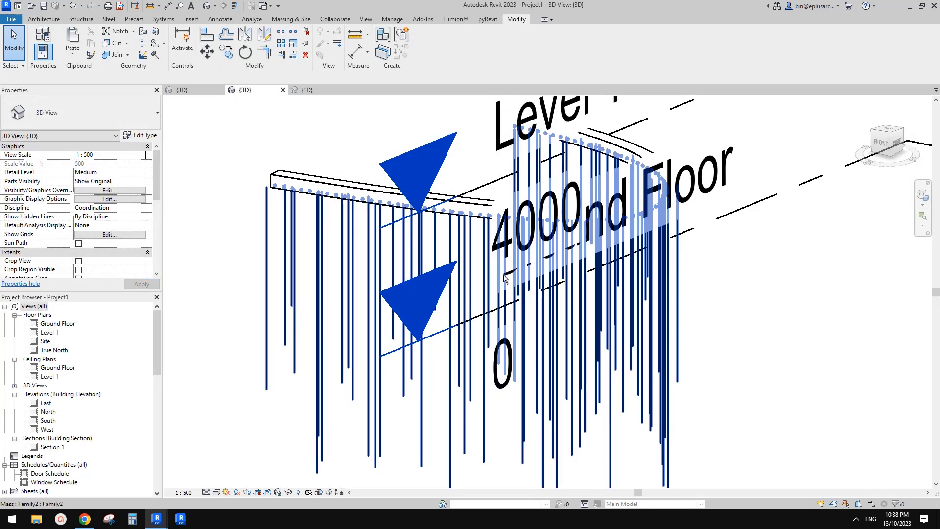
pyautogui.keyDown('shift'); pyautogui.moveTo(510, 280); pyautogui.dragTo(300, 409, button='middle'); pyautogui.keyUp('shift')
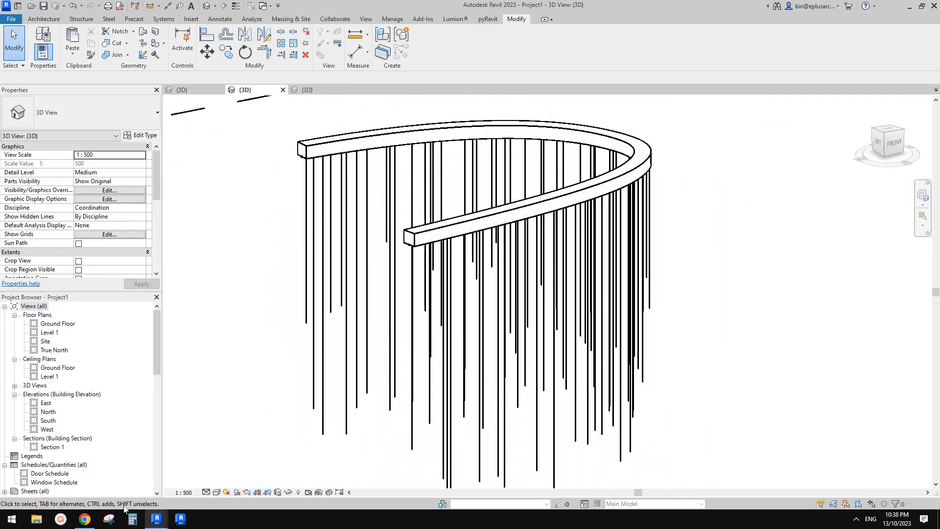
pyautogui.click(84, 518)
pyautogui.scroll(-3, 470, 324)
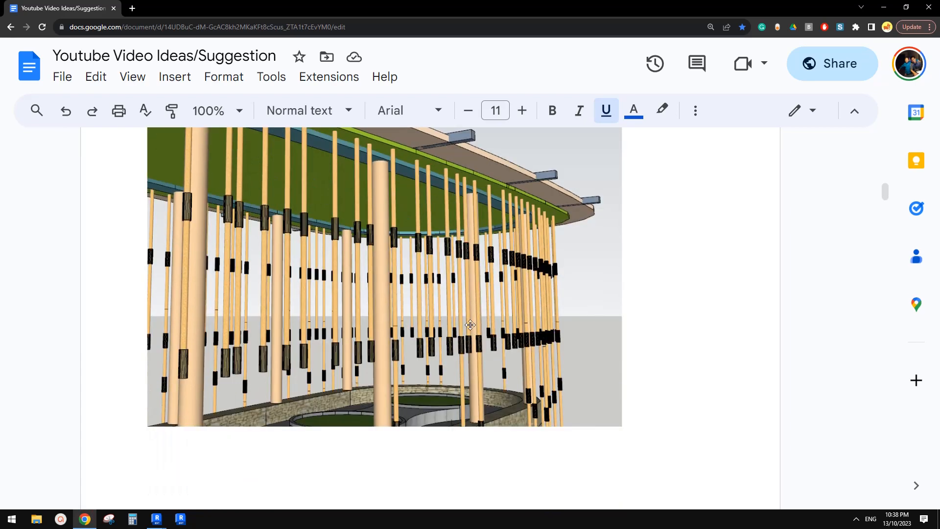
pyautogui.scroll(2, 548, 349)
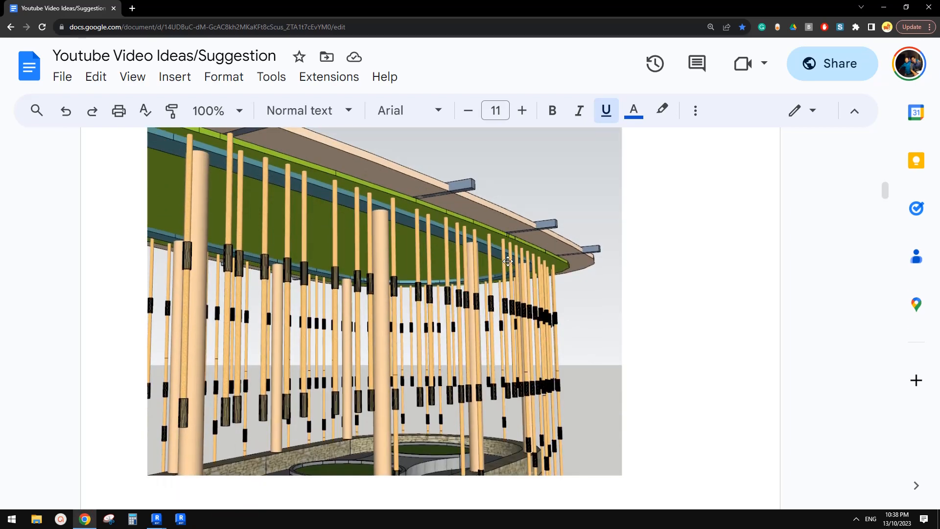
pyautogui.moveTo(161, 521)
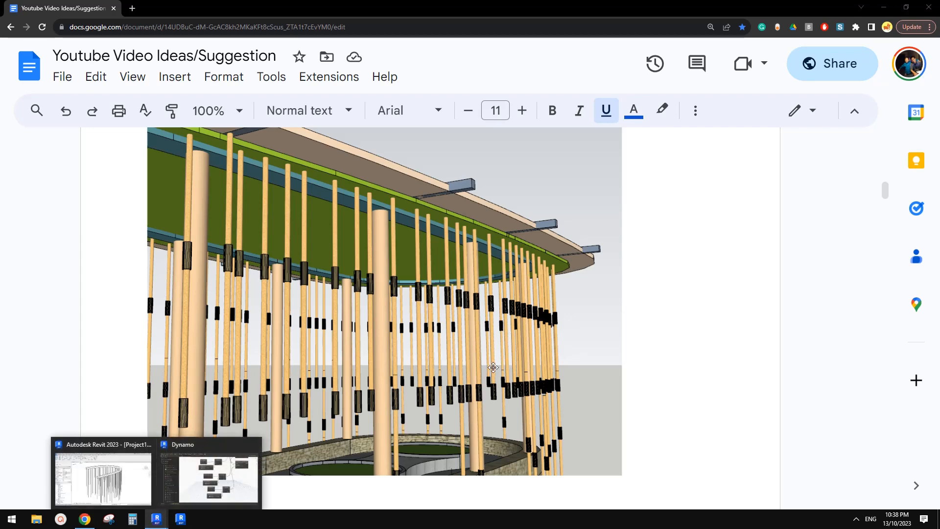
pyautogui.click(147, 475)
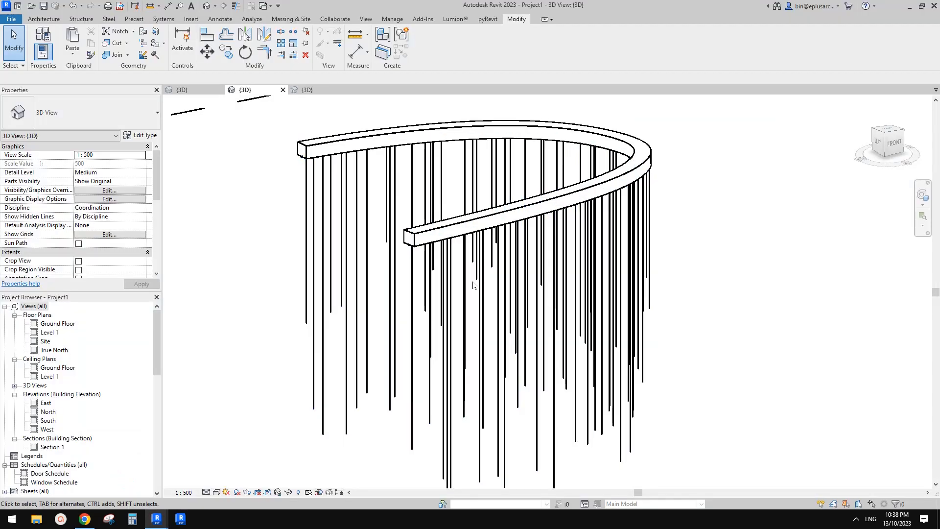
pyautogui.scroll(-1, 473, 282)
pyautogui.moveTo(472, 281); pyautogui.dragTo(558, 279, button='middle')
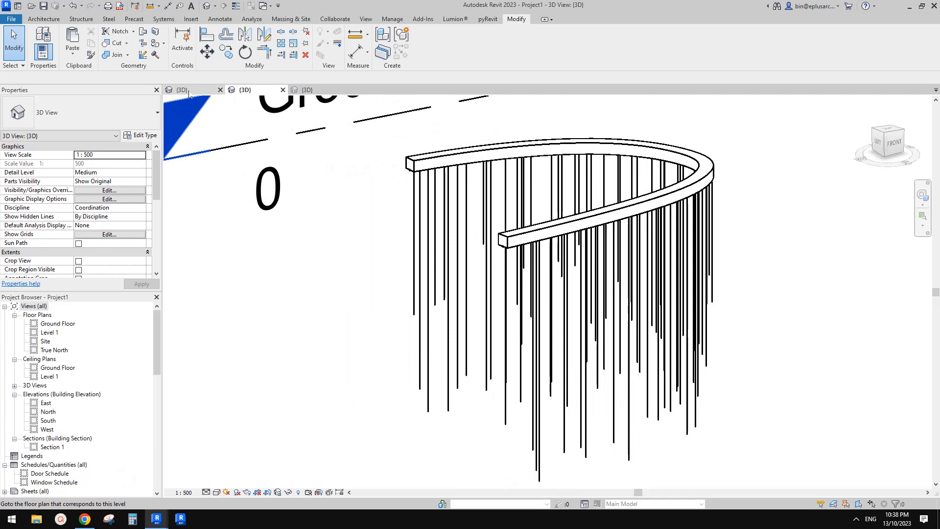
# - In Family1, convert the long vertical model line into a reference line
pyautogui.click(188, 91)
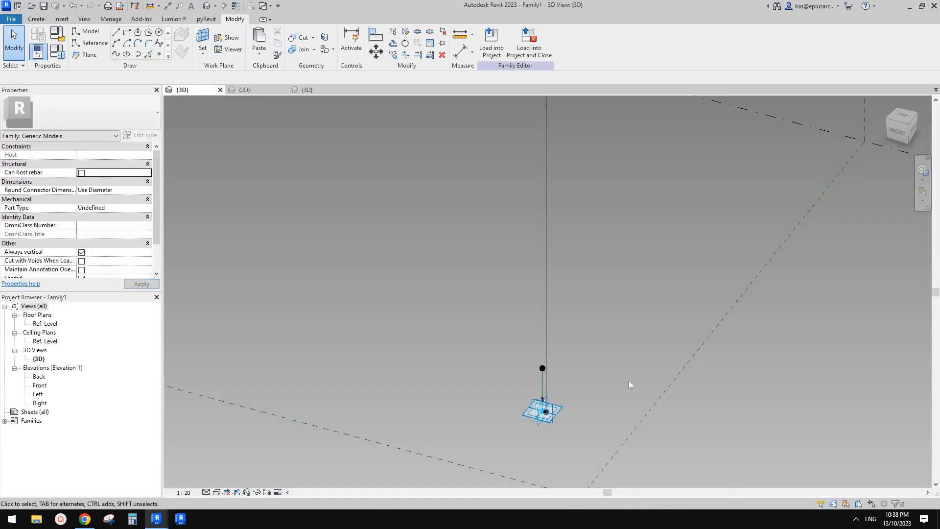
pyautogui.scroll(-1, 525, 268)
pyautogui.click(533, 267)
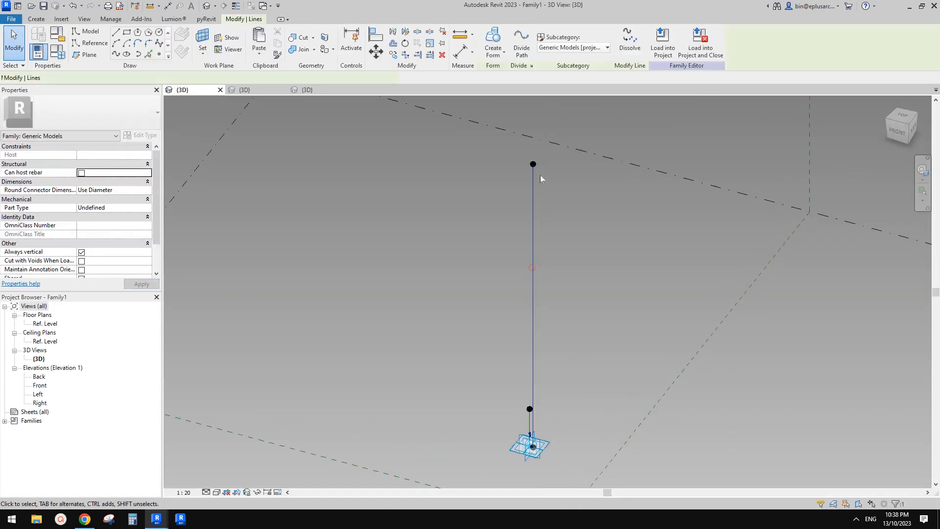
pyautogui.moveTo(532, 327); pyautogui.dragTo(542, 319, button='middle')
pyautogui.scroll(-1, 225, 230)
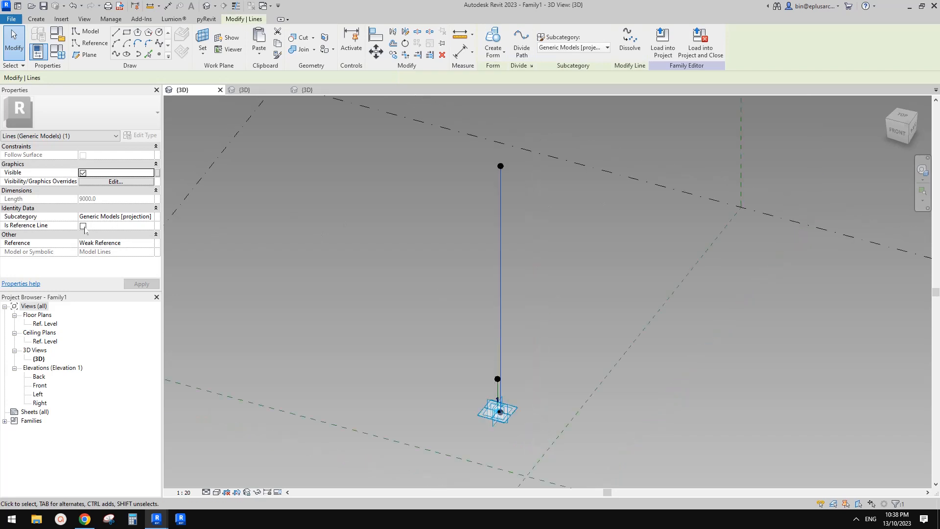
pyautogui.click(83, 226)
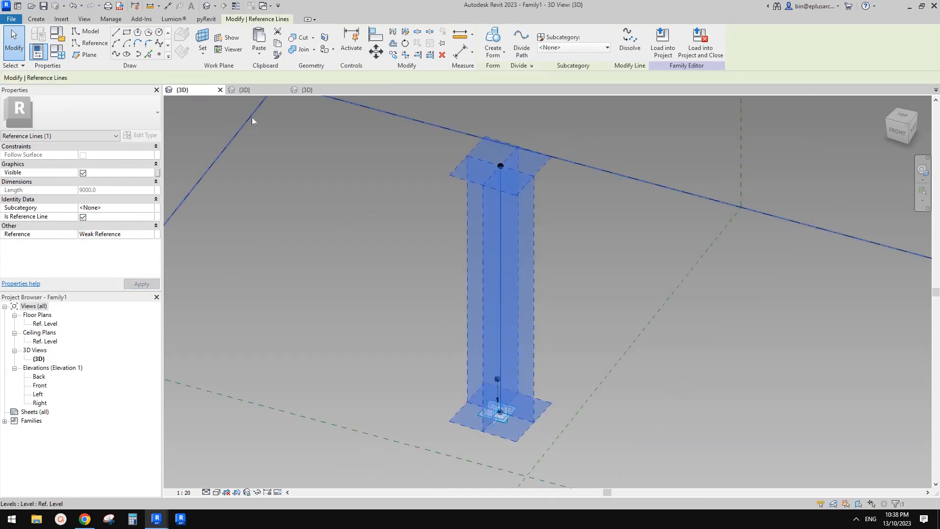
# - Place a point on the upper part of the vertical line and draw a reference-line circle of about 100 mm radius on its work plane
pyautogui.click(160, 54)
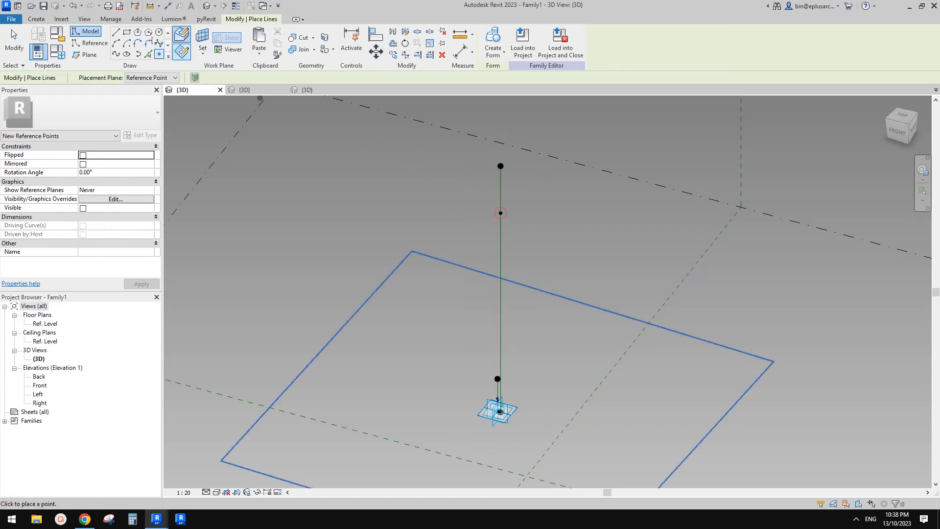
pyautogui.click(158, 32)
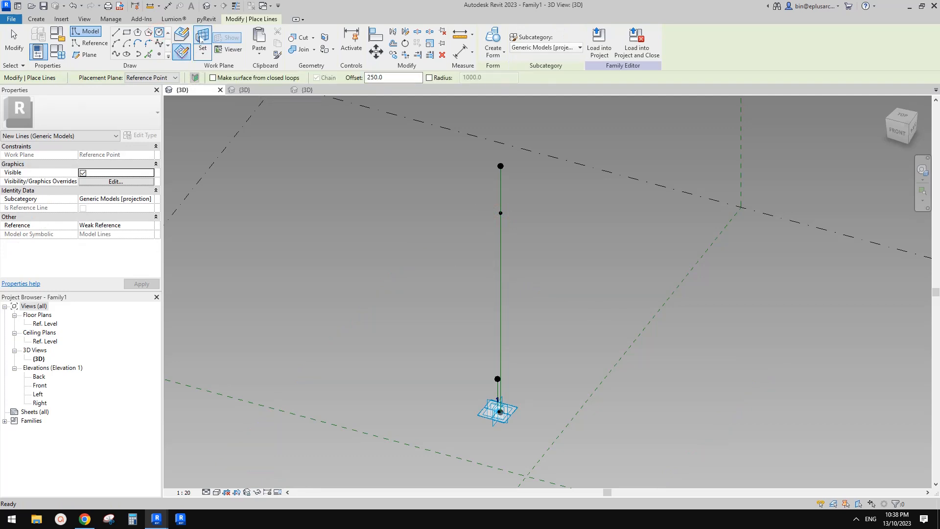
pyautogui.click(201, 37)
pyautogui.click(499, 211)
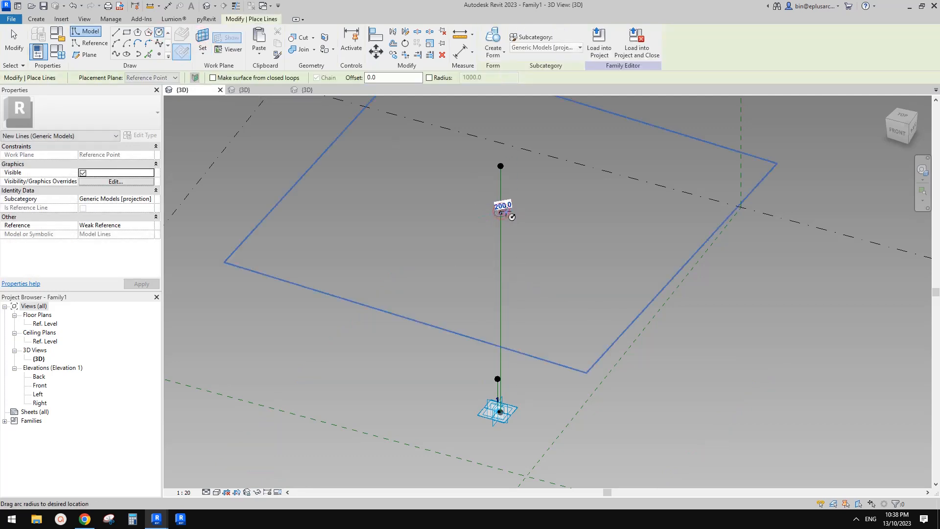
pyautogui.scroll(3, 501, 211)
pyautogui.scroll(2, 507, 215)
pyautogui.click(500, 214)
pyautogui.press('Escape')
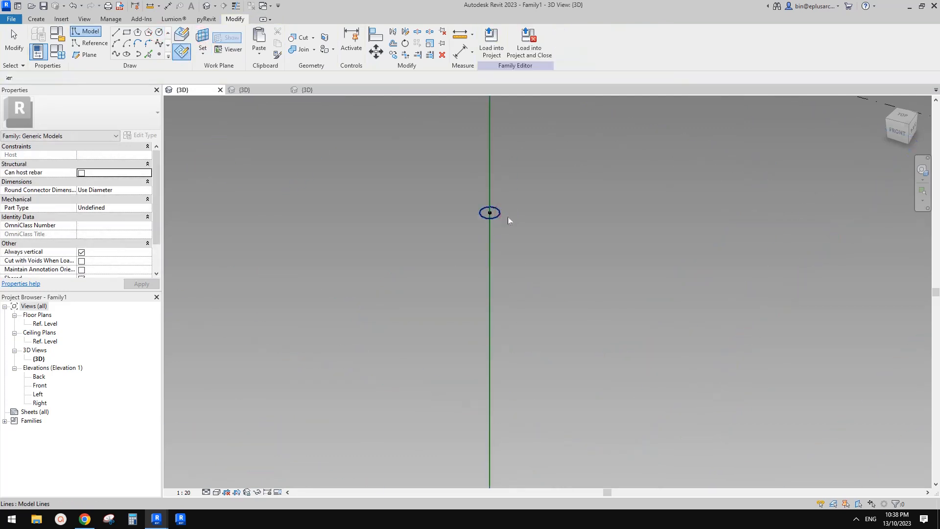
pyautogui.click(500, 215)
pyautogui.click(495, 221)
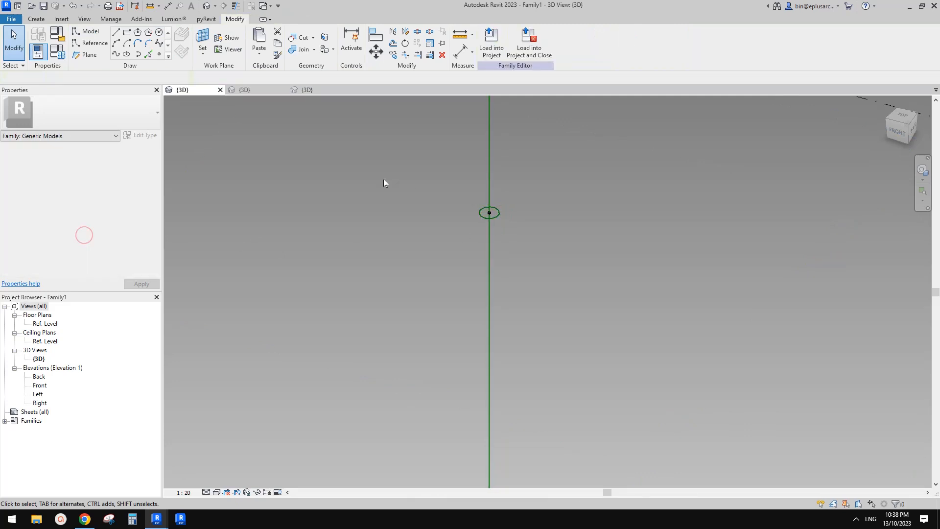
# - Copy the circle with its reference point and rehost the copied point on the vertical line below the original
pyautogui.moveTo(385, 180); pyautogui.dragTo(544, 244)
pyautogui.press('c')
pyautogui.press('o')
pyautogui.click(489, 212)
pyautogui.click(366, 240)
pyautogui.press('Escape')
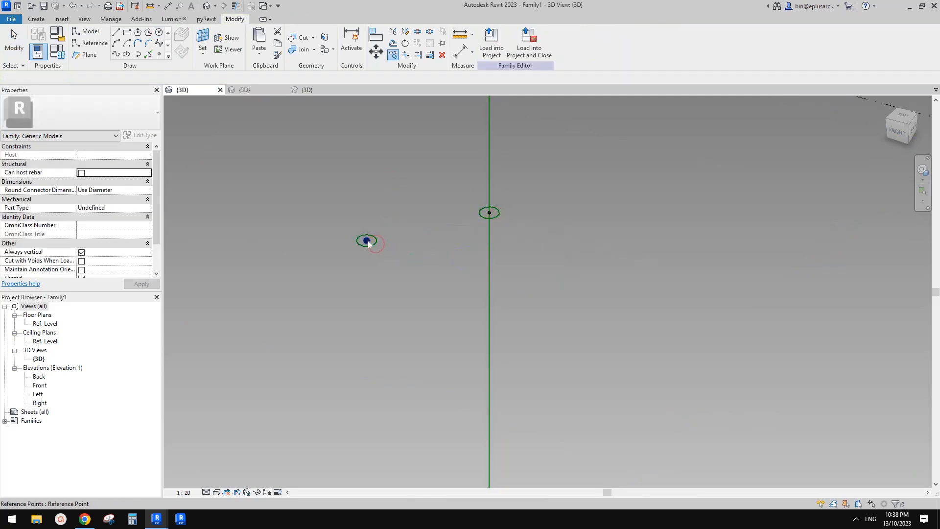
pyautogui.click(367, 241)
pyautogui.click(578, 45)
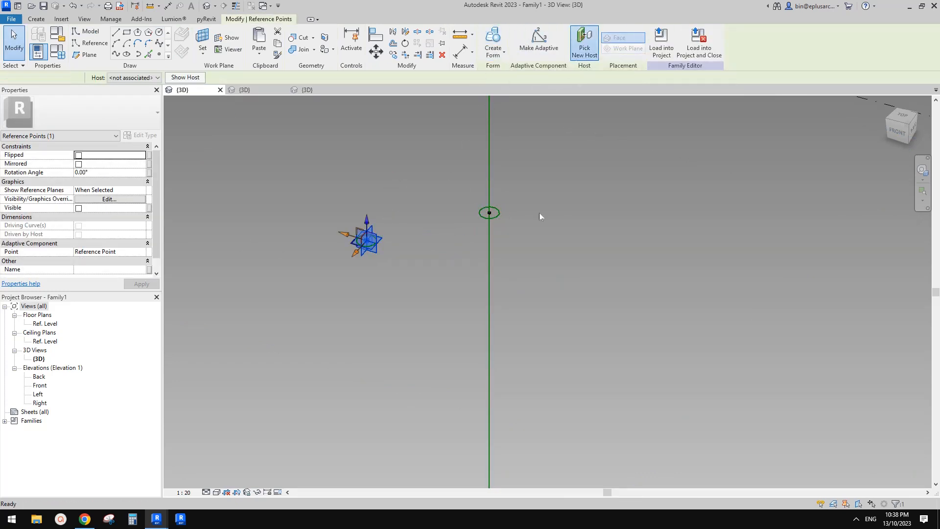
pyautogui.click(489, 289)
pyautogui.press('Escape')
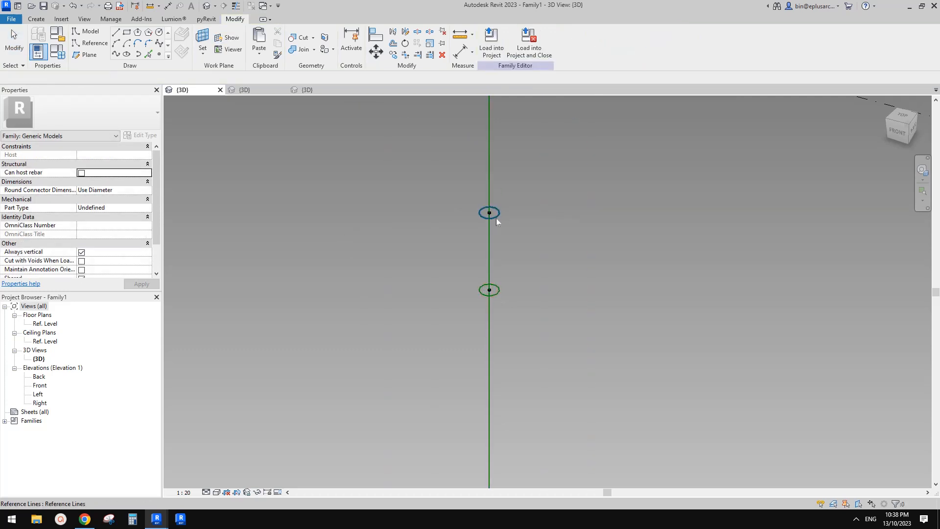
# - Create a solid cylindrical form between the two circles on the vertical line
pyautogui.click(495, 218)
pyautogui.keyDown('ctrl'); pyautogui.click(500, 290); pyautogui.keyUp('ctrl')
pyautogui.scroll(-1, 482, 244)
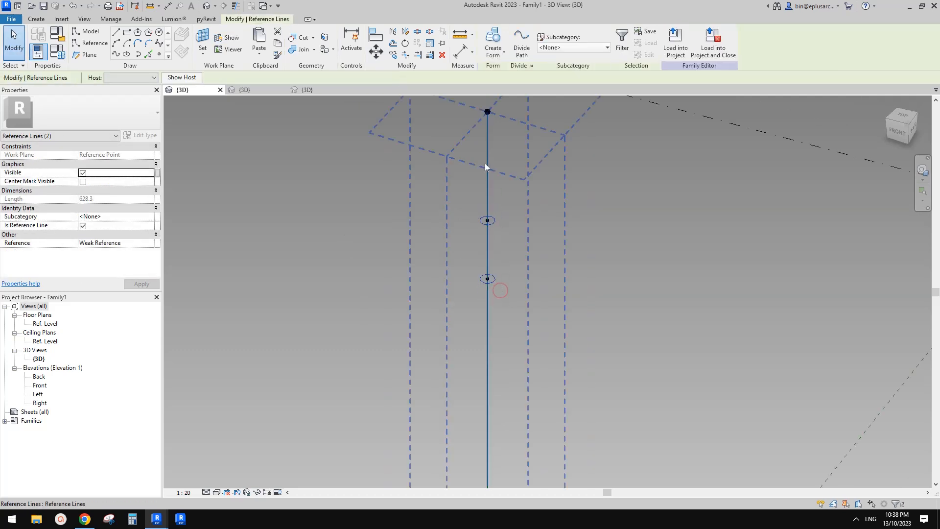
pyautogui.click(492, 39)
pyautogui.click(583, 258)
# - Move the two hosted circle points to the vertical line's upper and lower ends so the cylinder spans its full length
pyautogui.moveTo(461, 203); pyautogui.dragTo(503, 157)
pyautogui.scroll(-2, 490, 230)
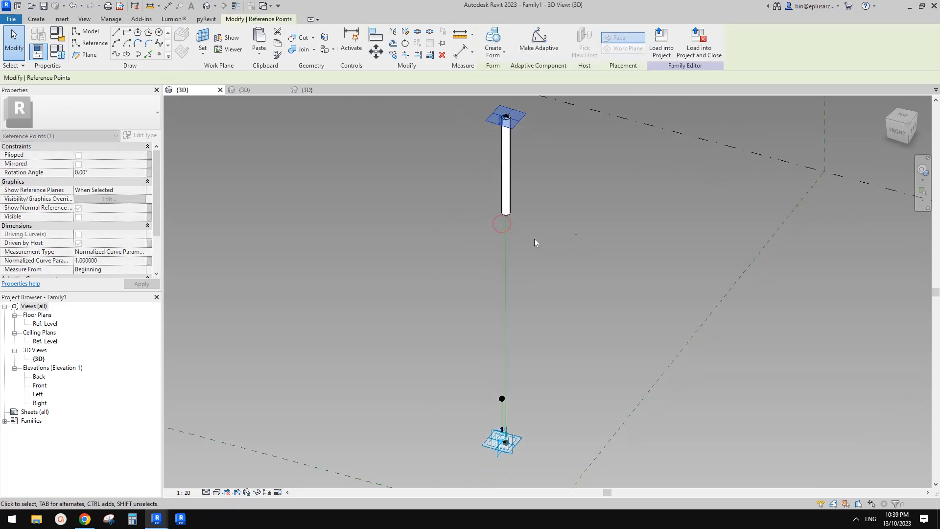
pyautogui.moveTo(477, 201); pyautogui.dragTo(509, 235)
pyautogui.scroll(-1, 522, 249)
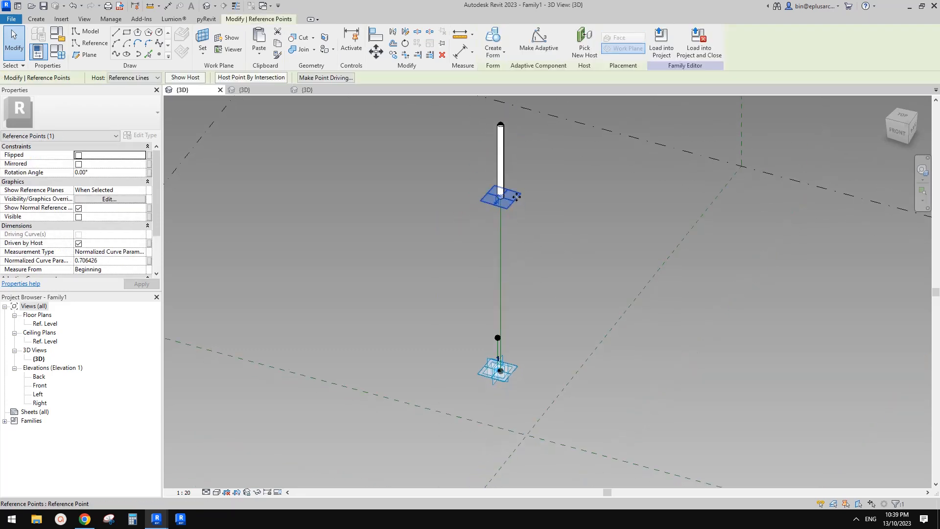
pyautogui.moveTo(538, 382); pyautogui.dragTo(538, 382)
pyautogui.click(590, 306)
pyautogui.moveTo(493, 180); pyautogui.dragTo(490, 201, button='middle')
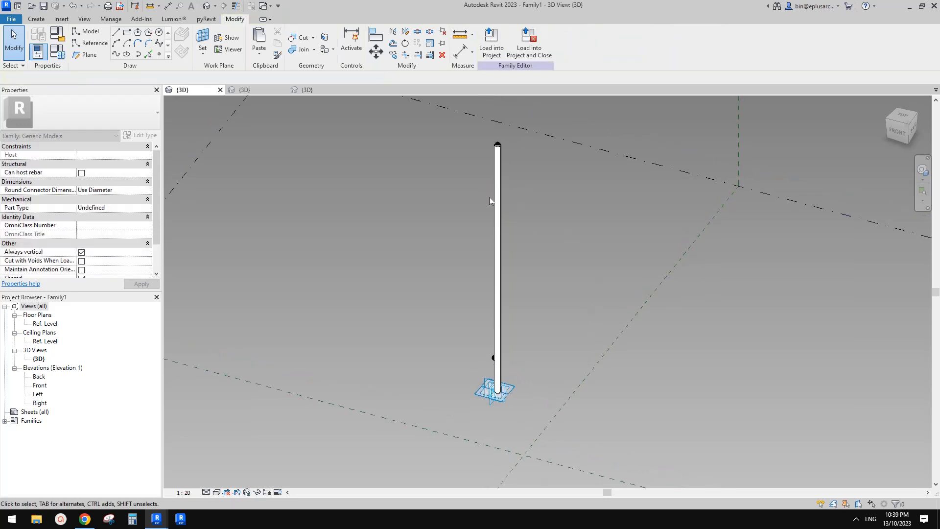
# - Load Family1 into Project1 only, overwriting the existing version but not its parameter values
pyautogui.click(492, 42)
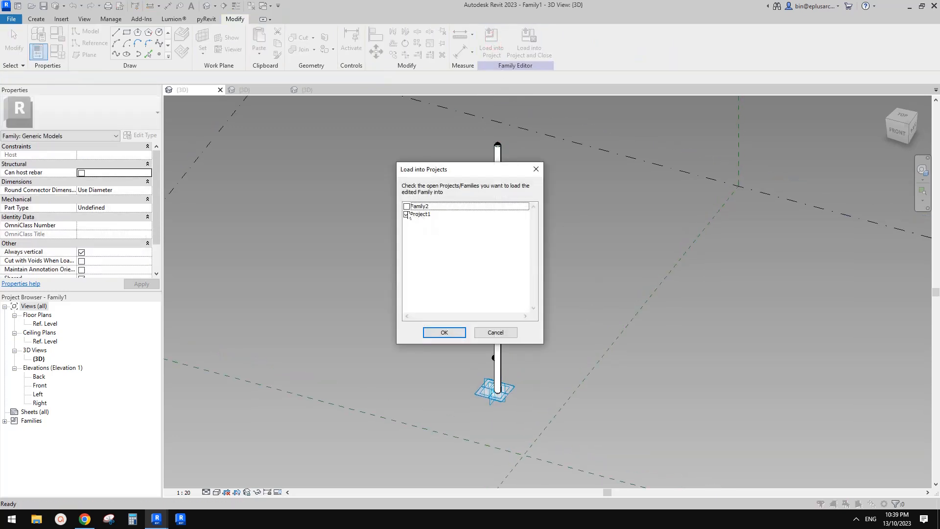
pyautogui.click(457, 330)
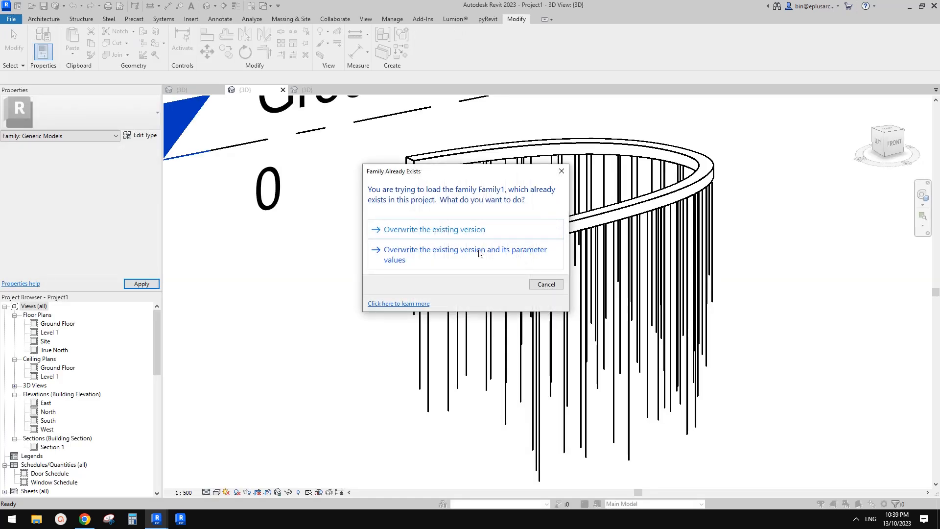
pyautogui.click(461, 233)
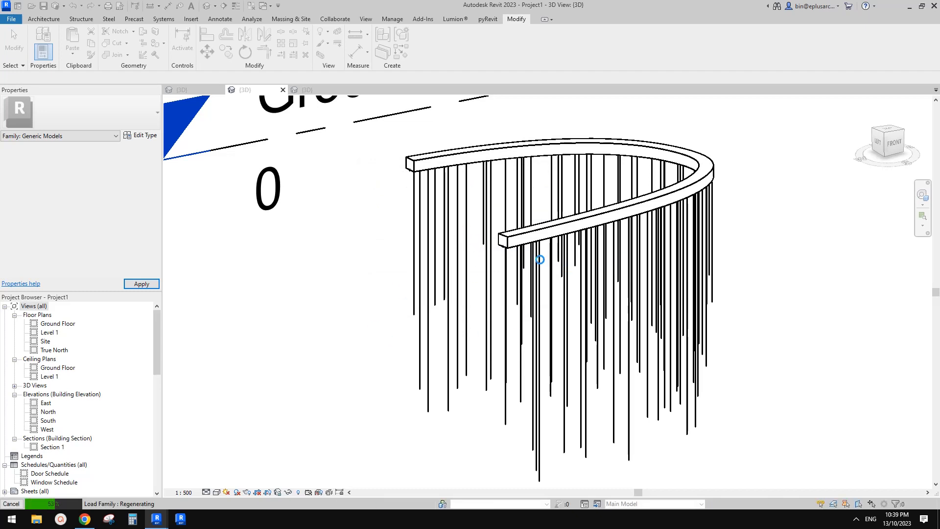
# - Examine the solid hanging rods beneath the curved band from several angles and look through the reference document in Google Docs
pyautogui.moveTo(691, 332); pyautogui.dragTo(564, 198, button='middle')
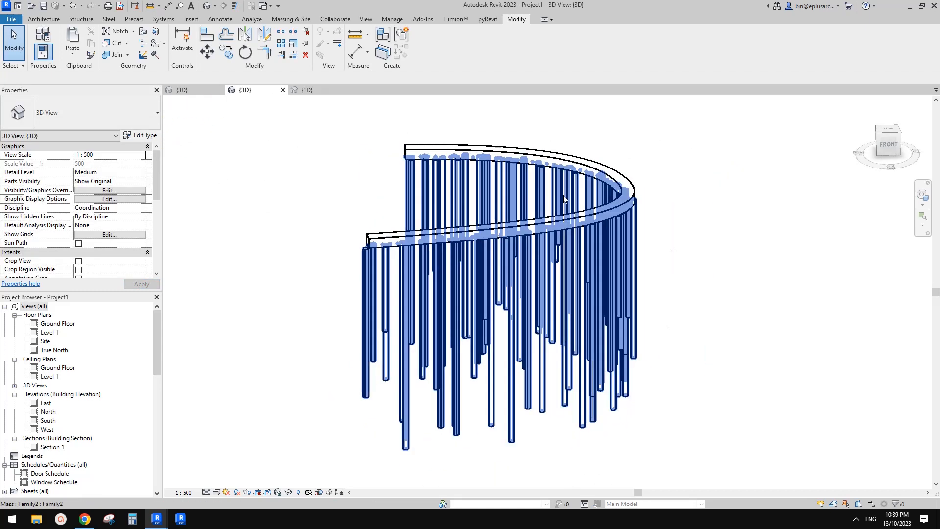
pyautogui.click(539, 259)
pyautogui.keyDown('shift'); pyautogui.moveTo(539, 258); pyautogui.dragTo(689, 319, button='middle'); pyautogui.keyUp('shift')
pyautogui.click(759, 329)
pyautogui.moveTo(759, 329)
pyautogui.keyDown('shift'); pyautogui.mouseDown(button='middle')
pyautogui.moveTo(601, 307)
pyautogui.moveTo(598, 264)
pyautogui.moveTo(257, 430)
pyautogui.mouseUp(button='middle'); pyautogui.keyUp('shift')
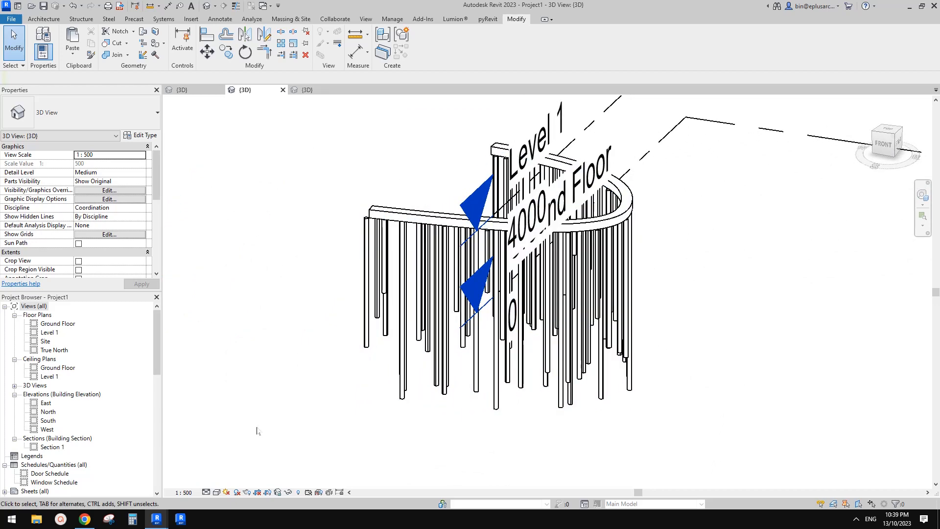
pyautogui.click(88, 523)
pyautogui.moveTo(885, 191); pyautogui.dragTo(878, 502)
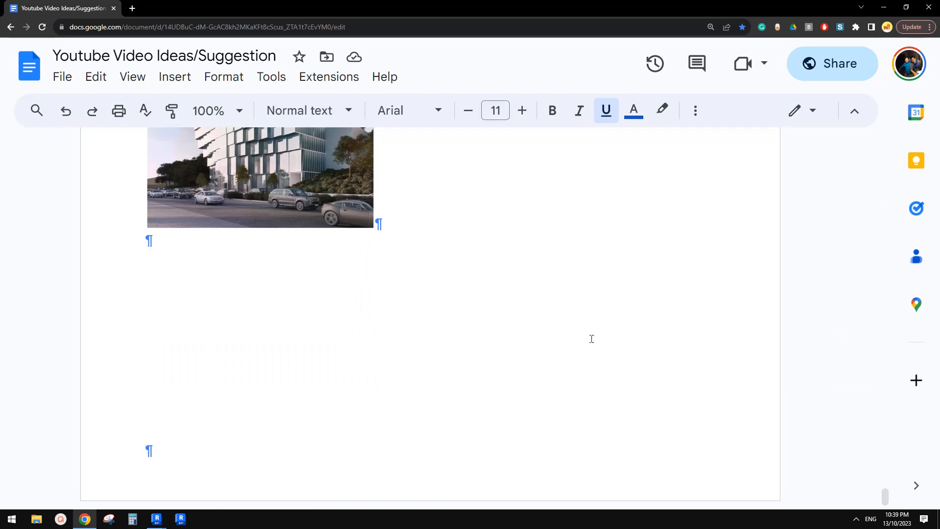
pyautogui.moveTo(158, 517)
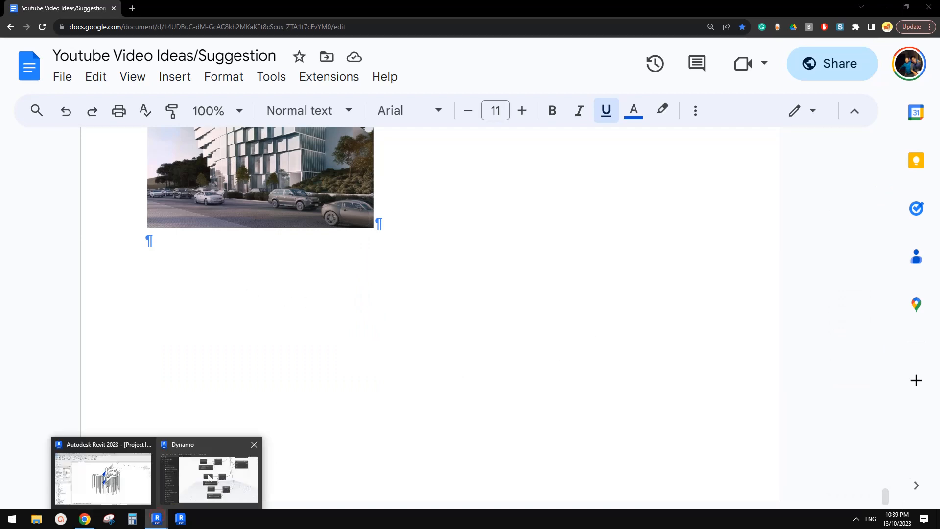
pyautogui.click(130, 475)
pyautogui.keyDown('shift'); pyautogui.moveTo(605, 341); pyautogui.dragTo(652, 334, button='middle'); pyautogui.keyUp('shift')
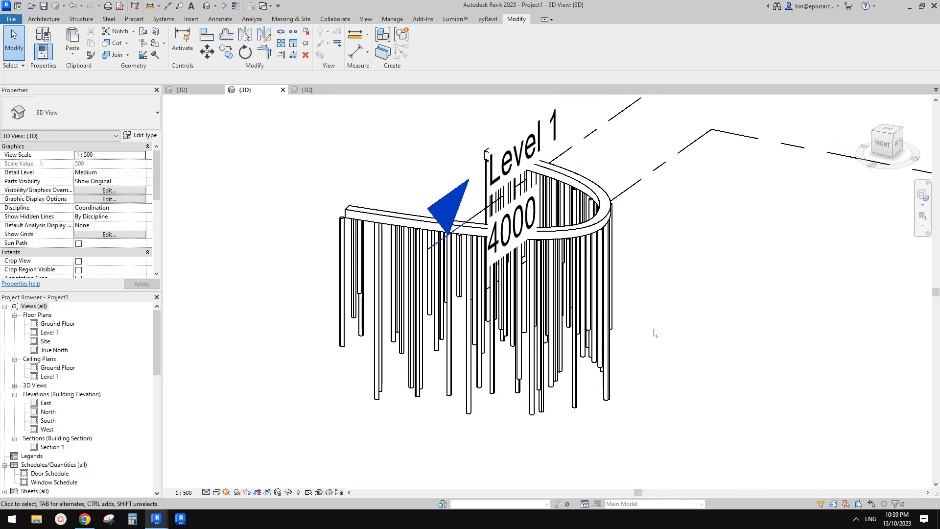